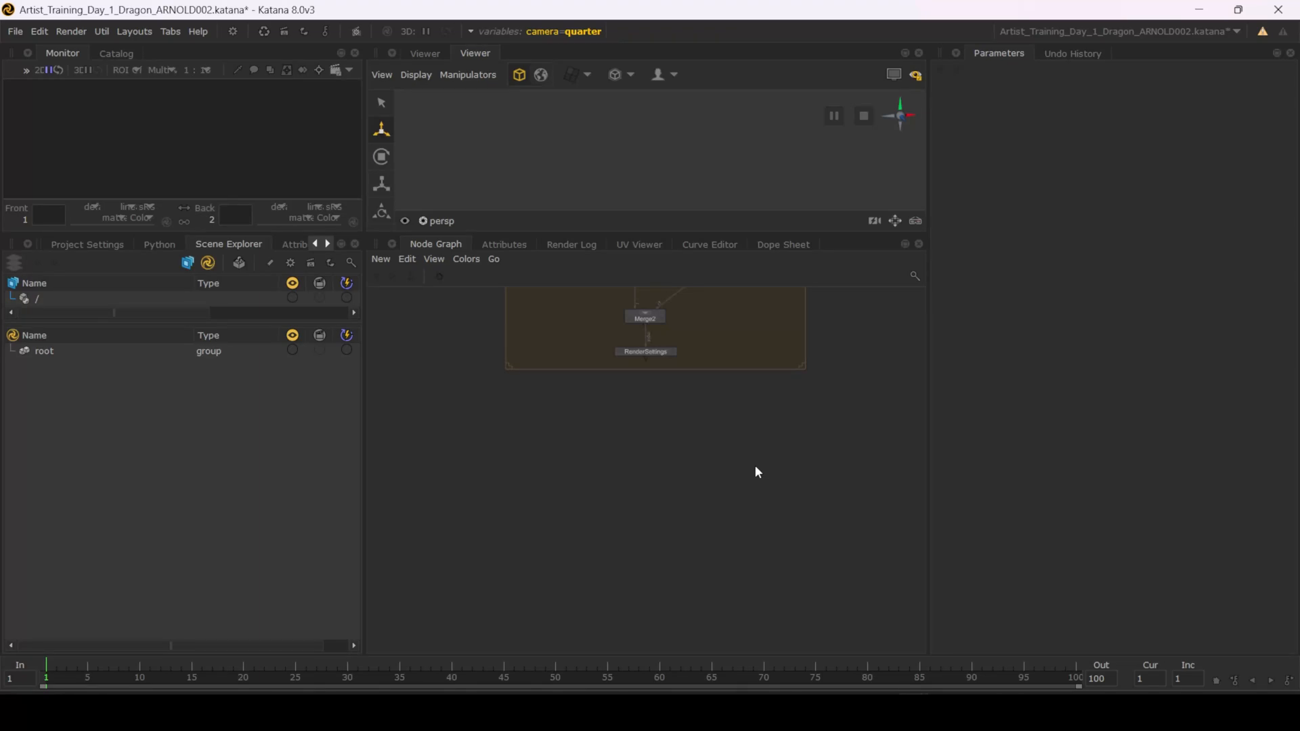
Step: Create a GafferThree node below RenderSettings and connect the RenderSettings output to its input
{"action": "scroll", "coordinate": [745, 480], "scroll_direction": "up", "scroll_amount": 3}
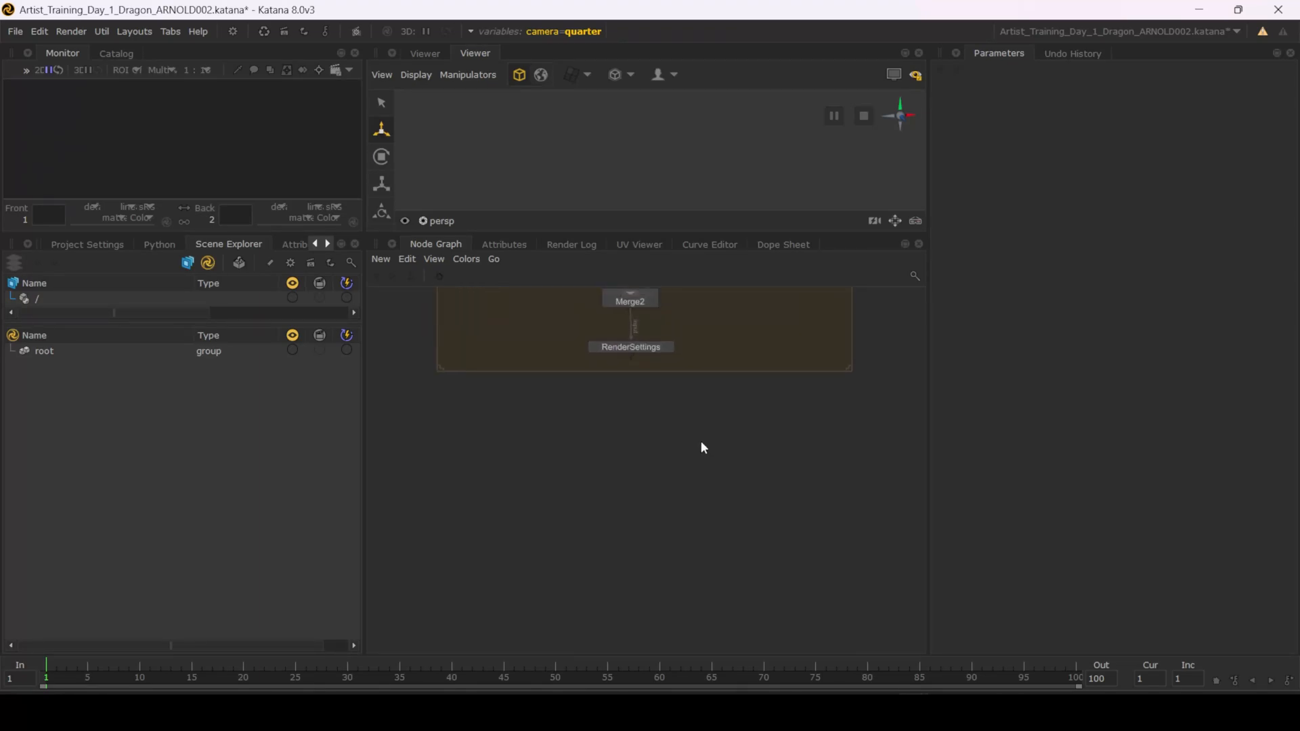
{"action": "key", "text": "Tab"}
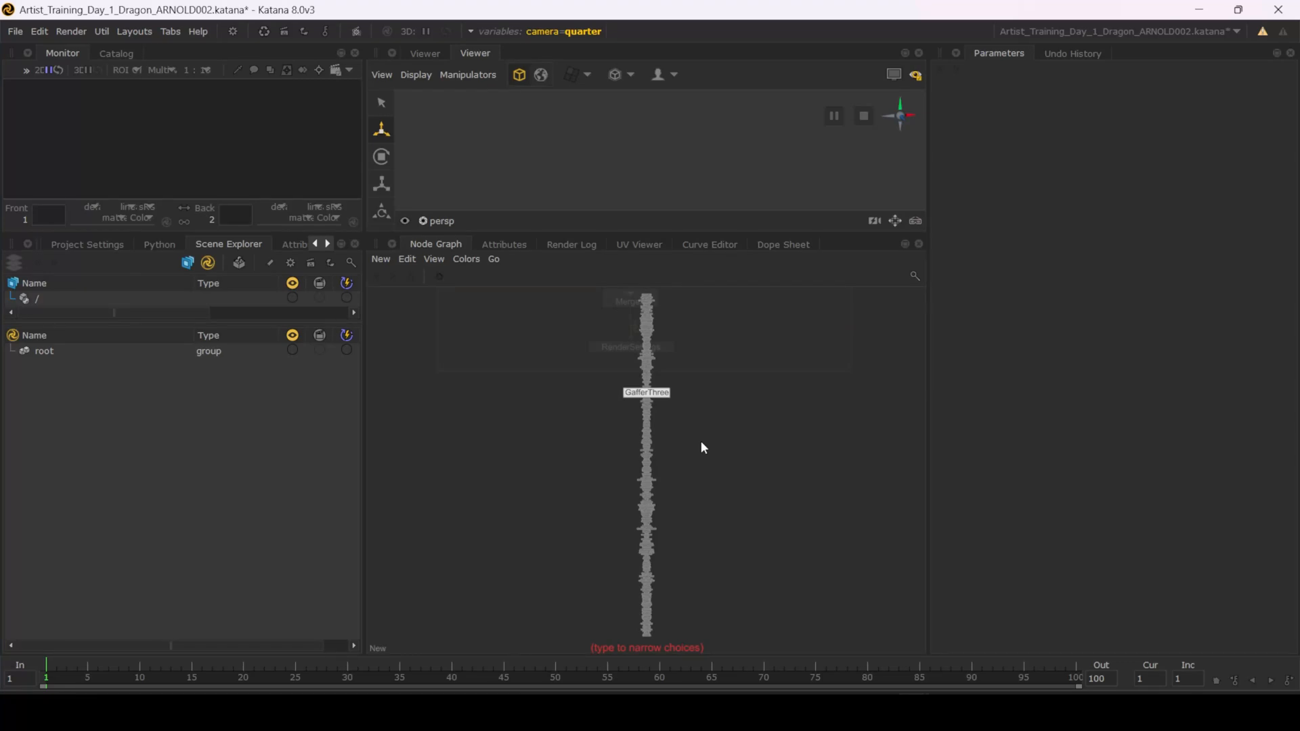
{"action": "type", "text": "gaff"}
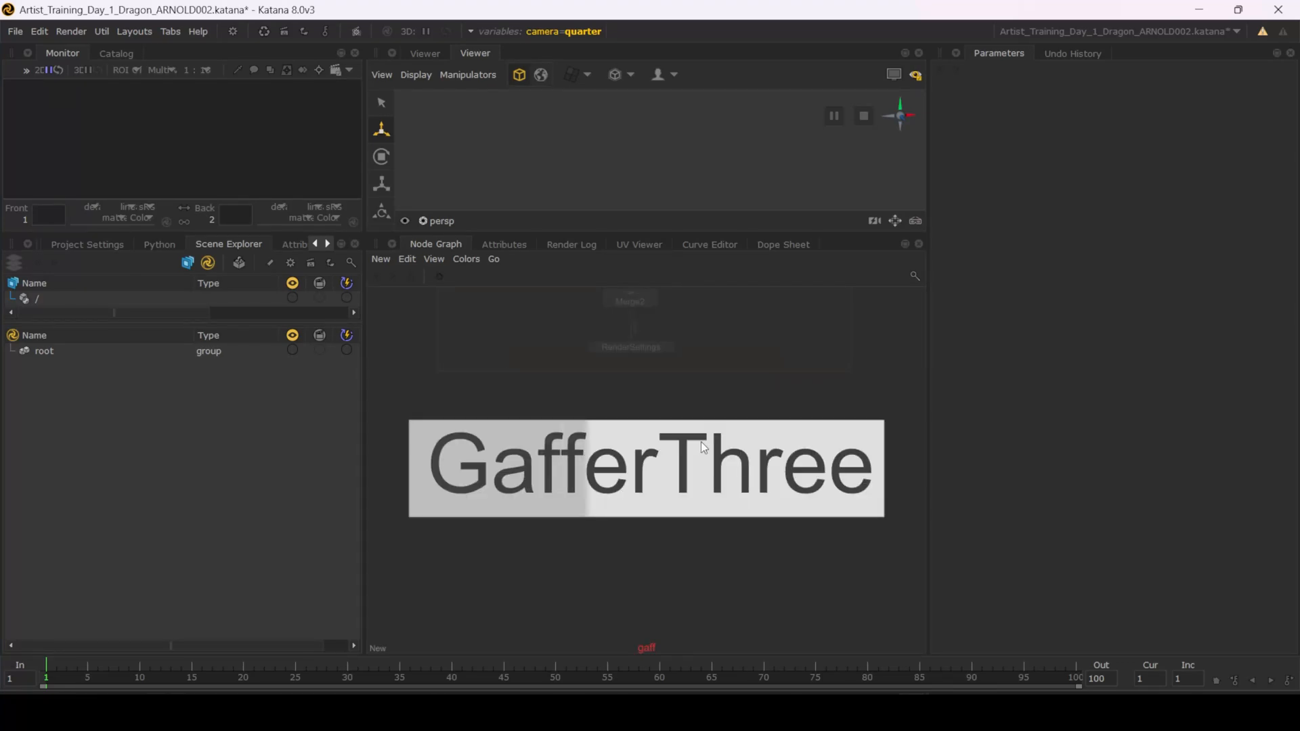
{"action": "key", "text": "Return"}
{"action": "left_click", "coordinate": [639, 428]}
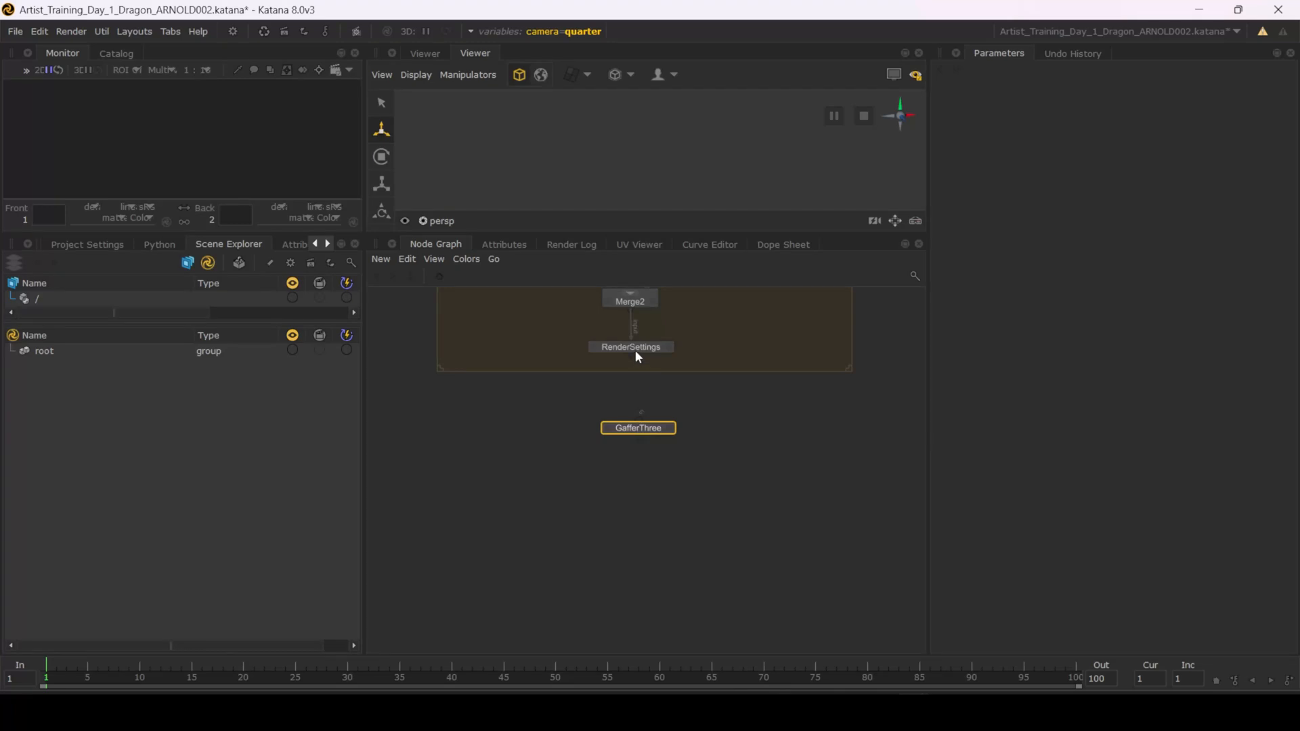
{"action": "left_click_drag", "start_coordinate": [634, 362], "coordinate": [640, 418]}
Step: Add an Arnold Skydome Light to the GafferThree node, and line the node up under RenderSettings
{"action": "left_click", "coordinate": [669, 428]}
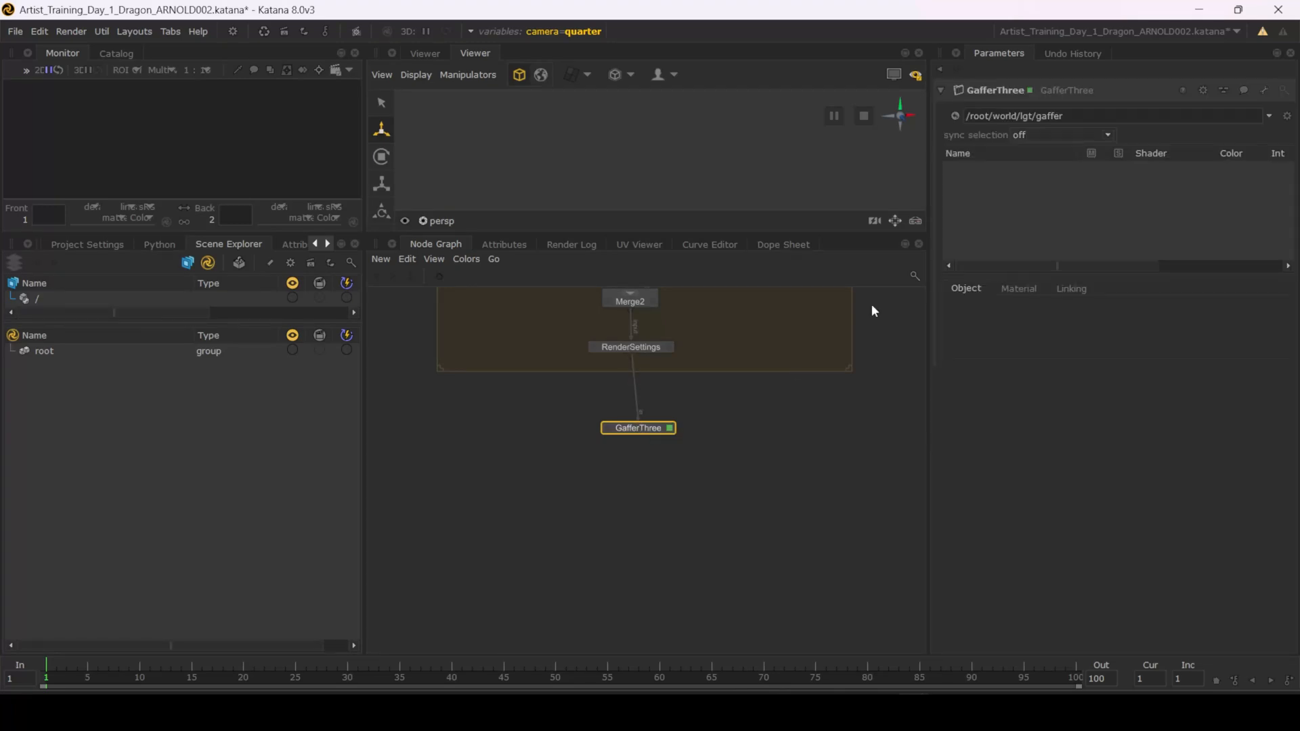
{"action": "right_click", "coordinate": [1046, 164]}
{"action": "mouse_move", "coordinate": [1068, 157]}
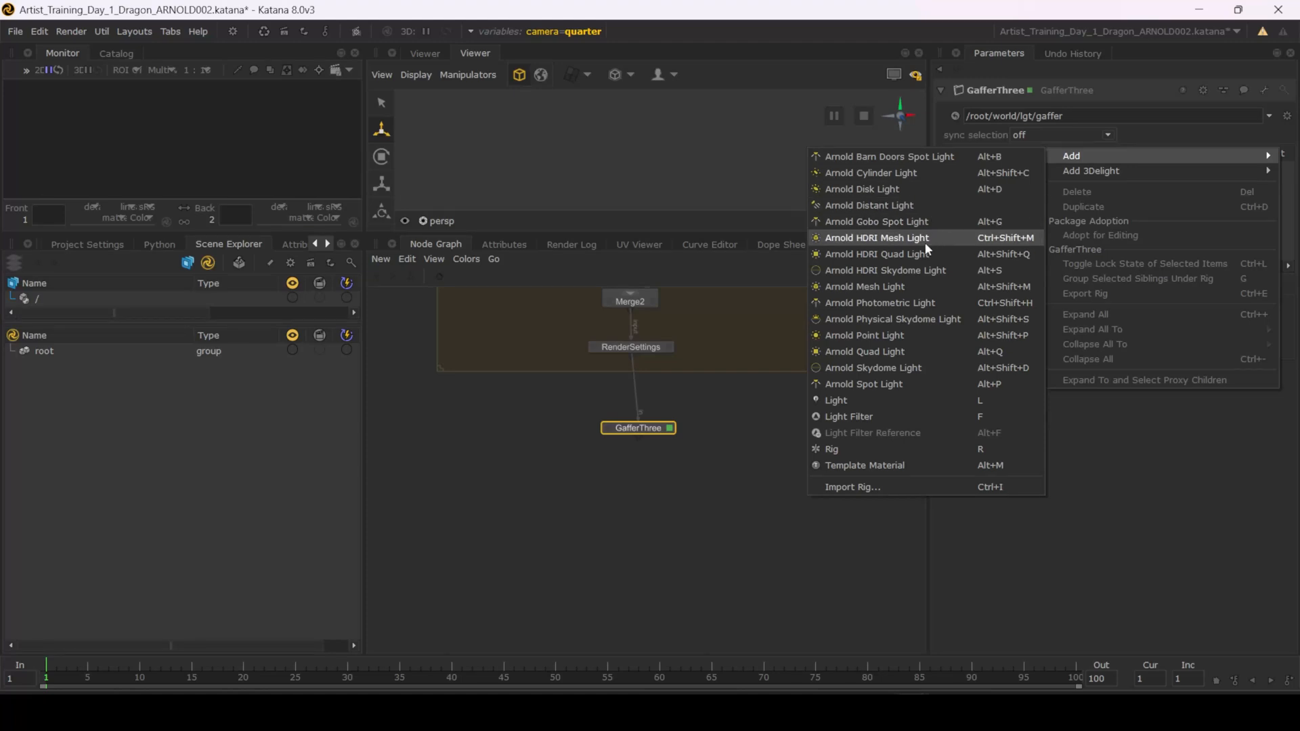
{"action": "left_click", "coordinate": [889, 370]}
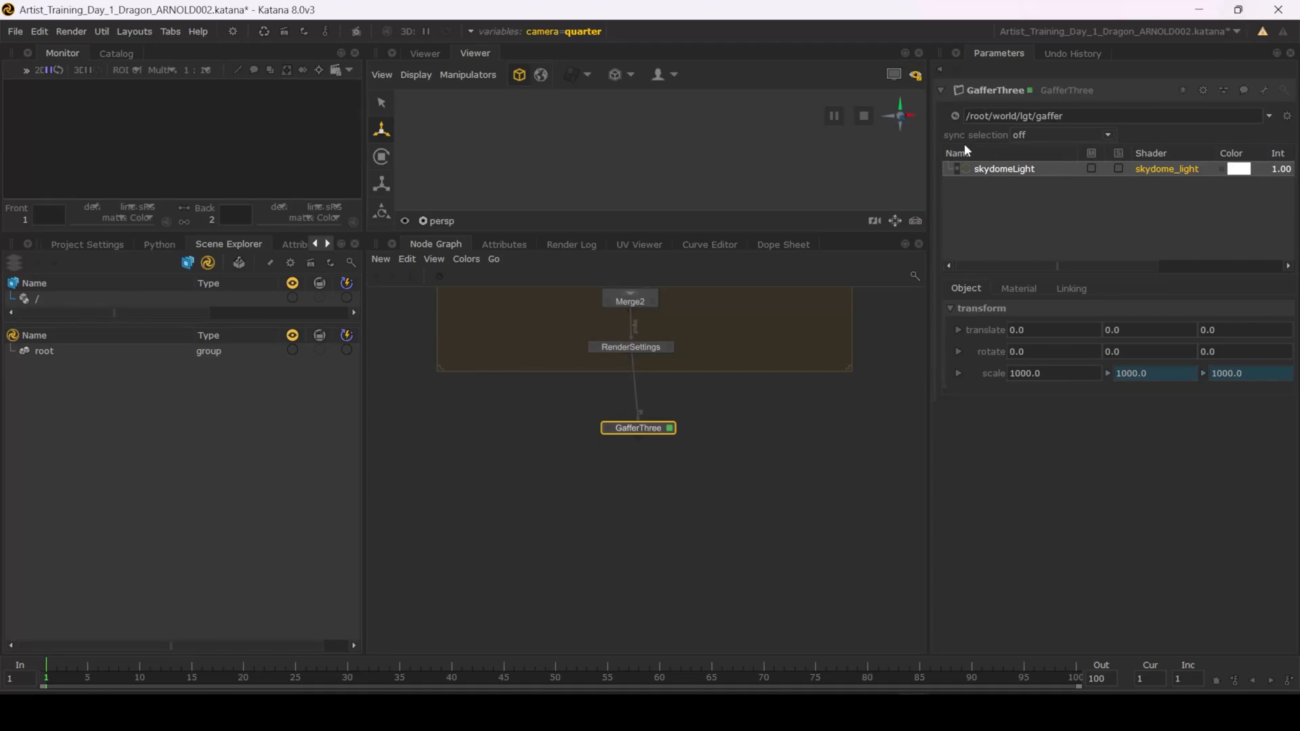
{"action": "left_click_drag", "start_coordinate": [926, 130], "coordinate": [888, 150]}
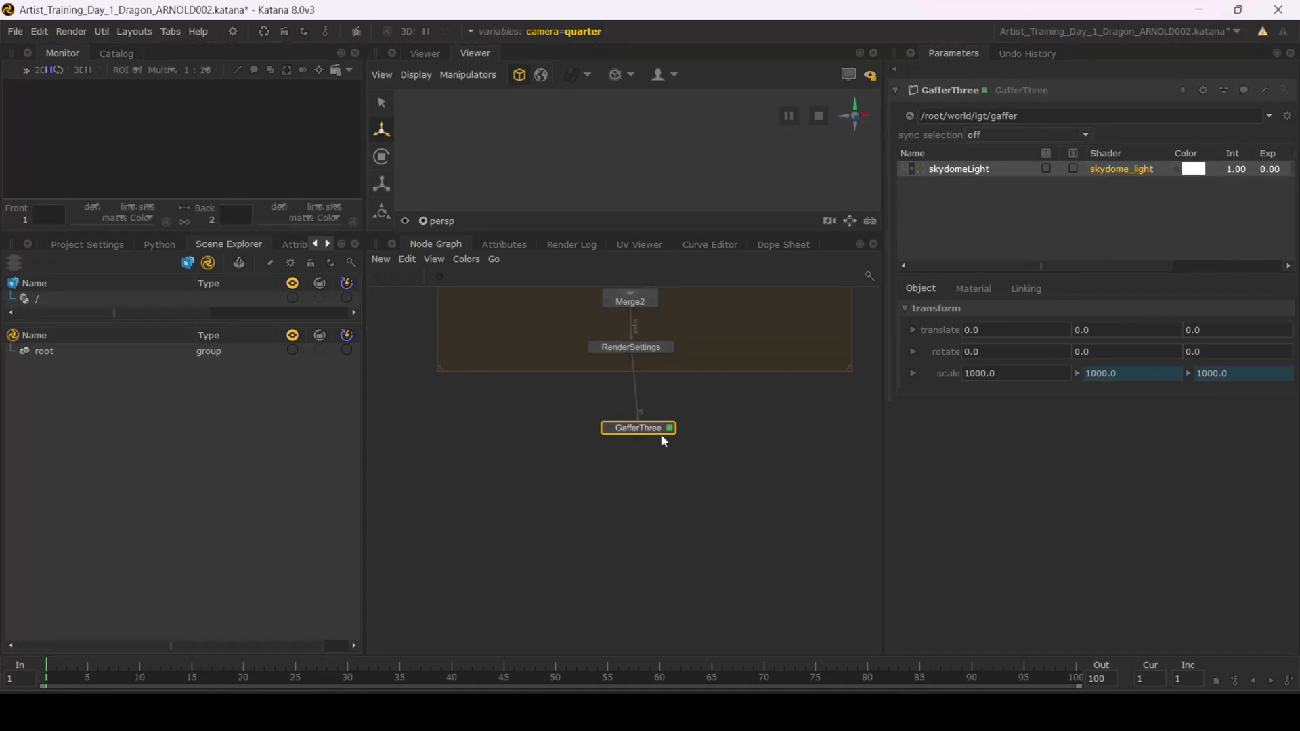
{"action": "left_click_drag", "start_coordinate": [654, 433], "coordinate": [647, 431]}
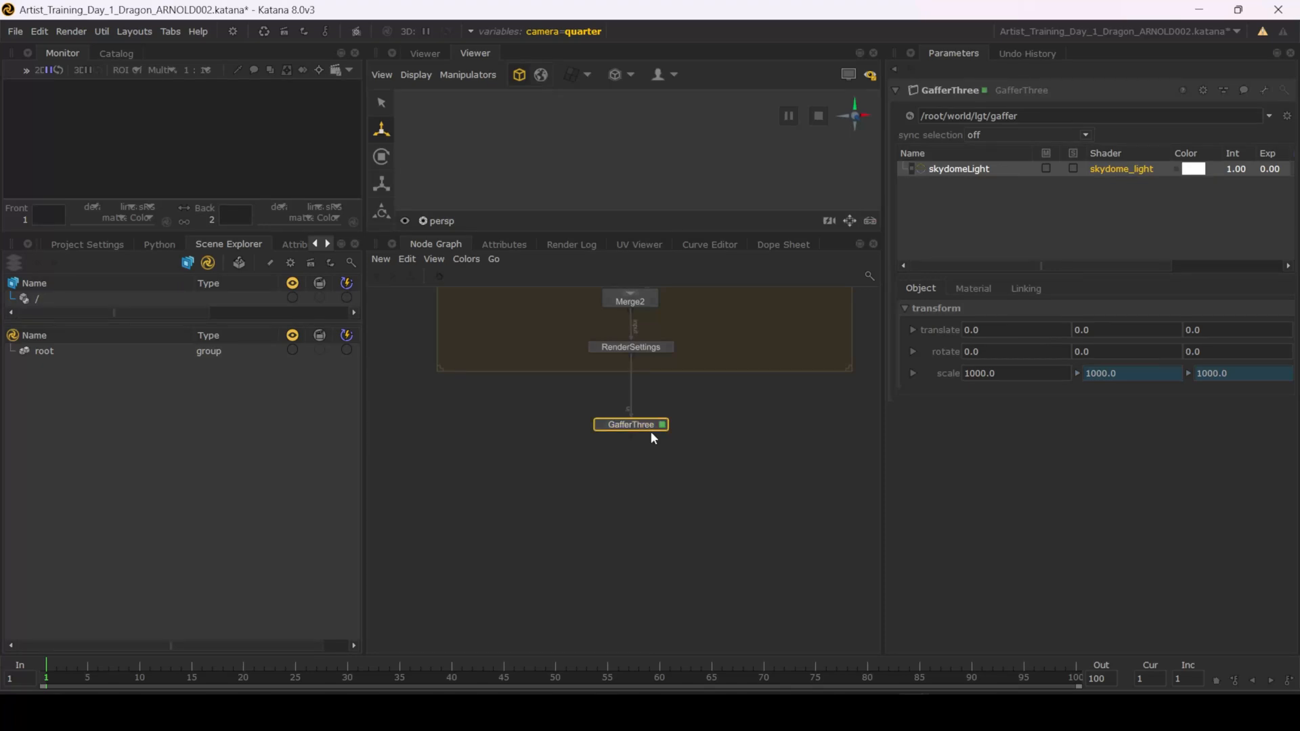
Step: Create a NetworkMaterialCreate node and place it beside and slightly below the GafferThree node
{"action": "middle_click_drag", "start_coordinate": [659, 510], "coordinate": [659, 412]}
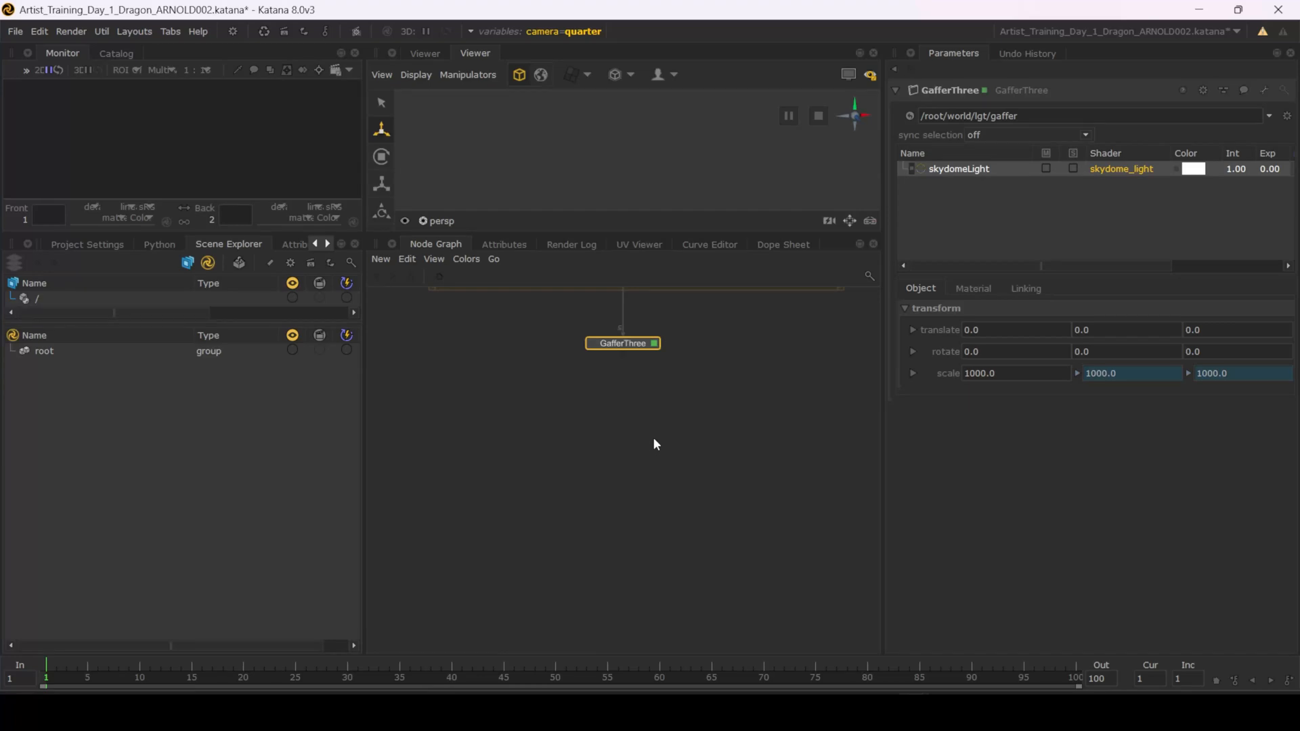
{"action": "mouse_move", "coordinate": [655, 439]}
{"action": "middle_mouse_down"}
{"action": "mouse_move", "coordinate": [649, 419]}
{"action": "mouse_move", "coordinate": [660, 464]}
{"action": "middle_mouse_up"}
{"action": "left_click", "coordinate": [684, 477]}
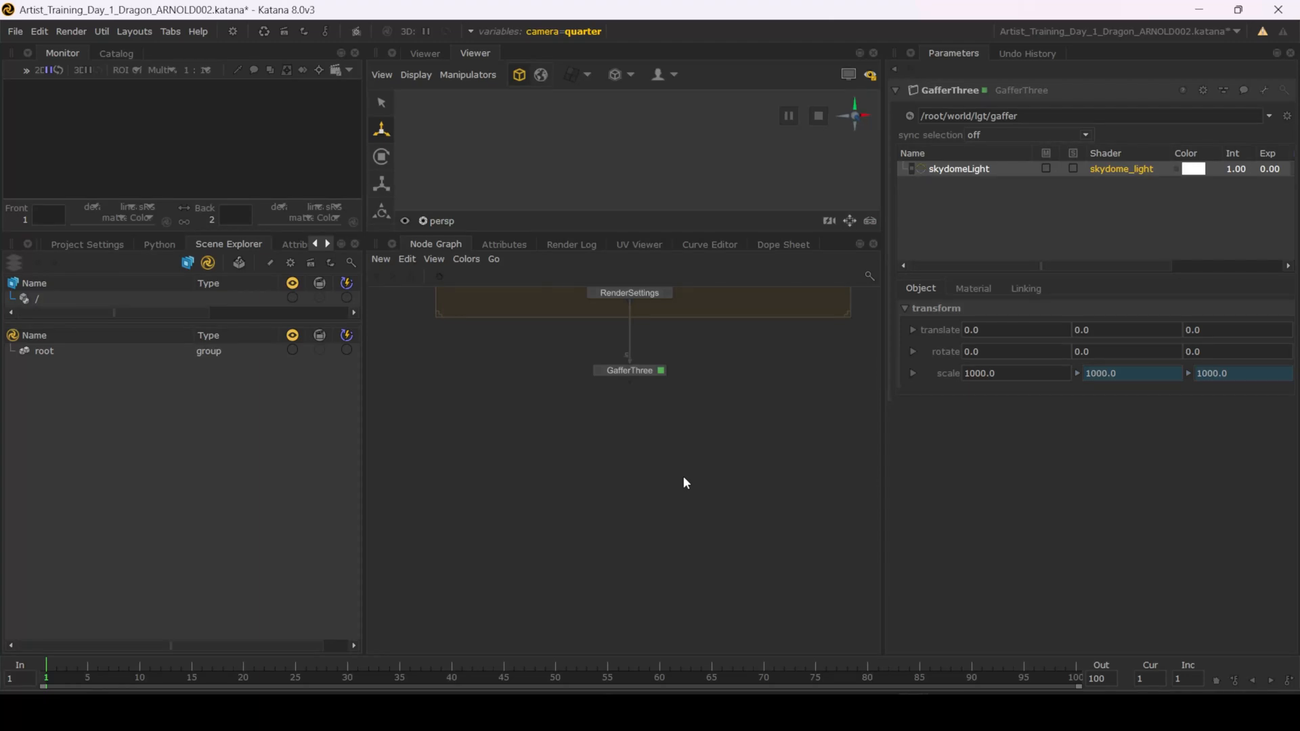
{"action": "key", "text": "Tab"}
{"action": "type", "text": "netwr"}
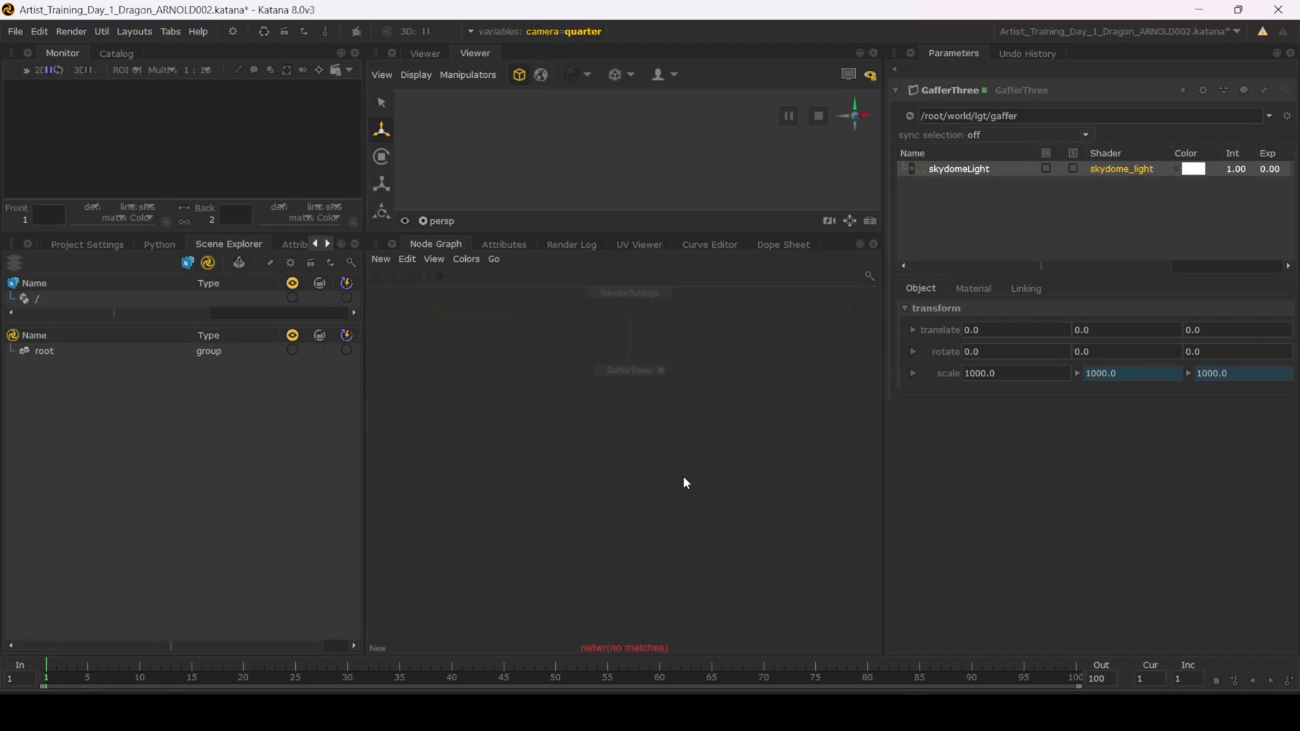
{"action": "key", "text": "BackSpace"}
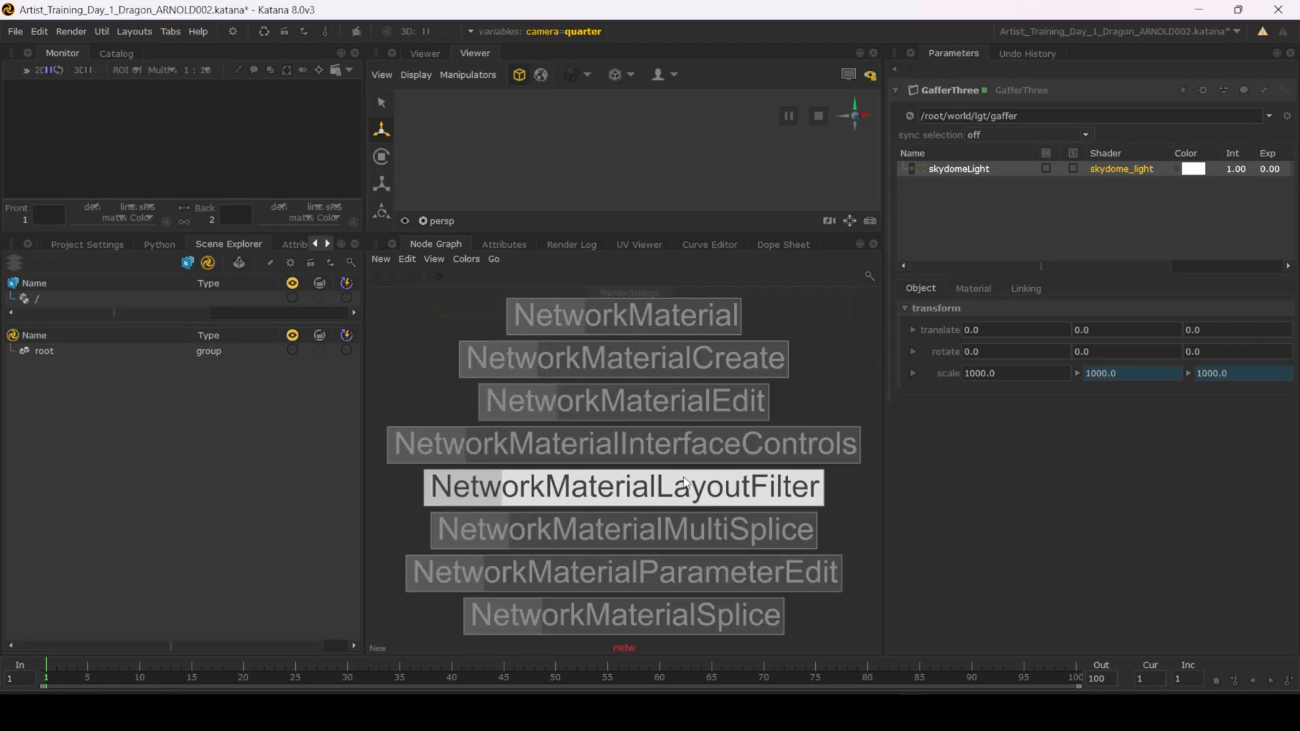
{"action": "left_click", "coordinate": [672, 364]}
{"action": "left_click", "coordinate": [758, 417]}
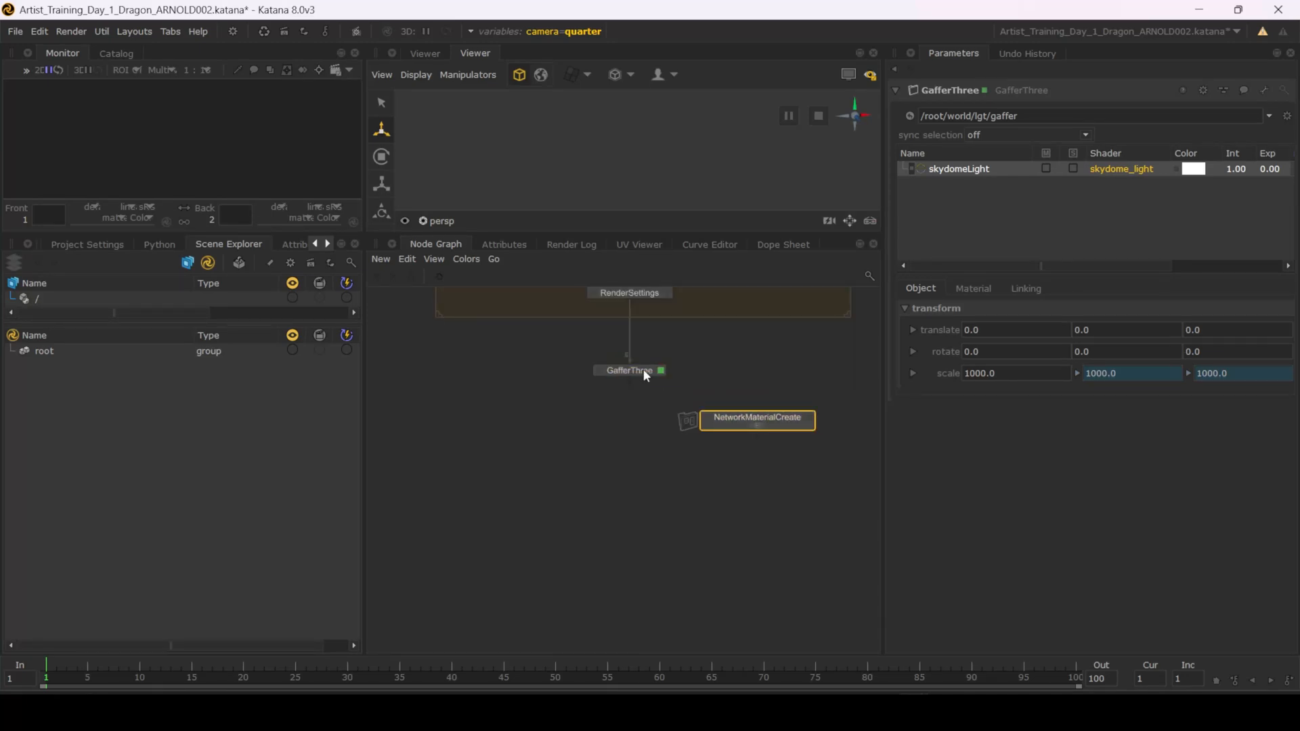
Step: Merge the GafferThree and NetworkMaterialCreate outputs, placing the Merge node below GafferThree
{"action": "key", "text": "m"}
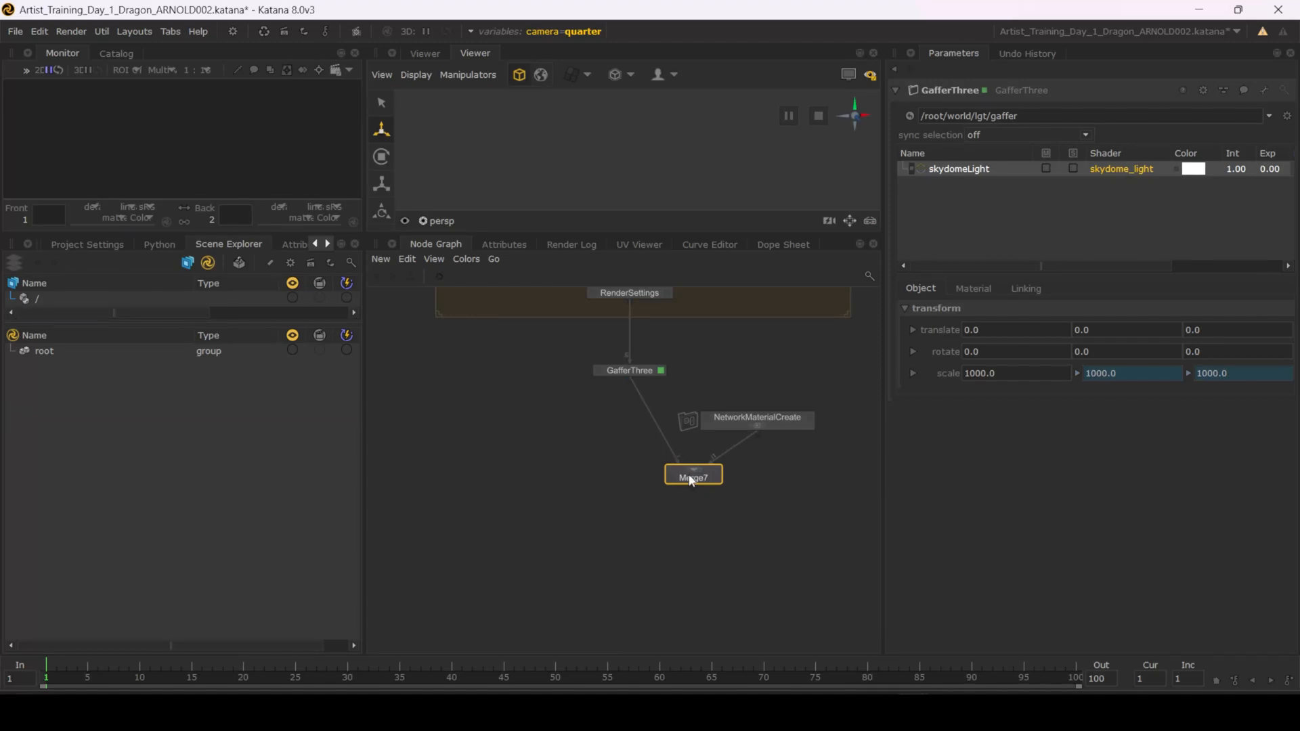
{"action": "left_click", "coordinate": [637, 479]}
{"action": "mouse_move", "coordinate": [636, 479]}
{"action": "left_mouse_down"}
{"action": "mouse_move", "coordinate": [633, 494]}
{"action": "mouse_move", "coordinate": [649, 492]}
{"action": "left_mouse_up"}
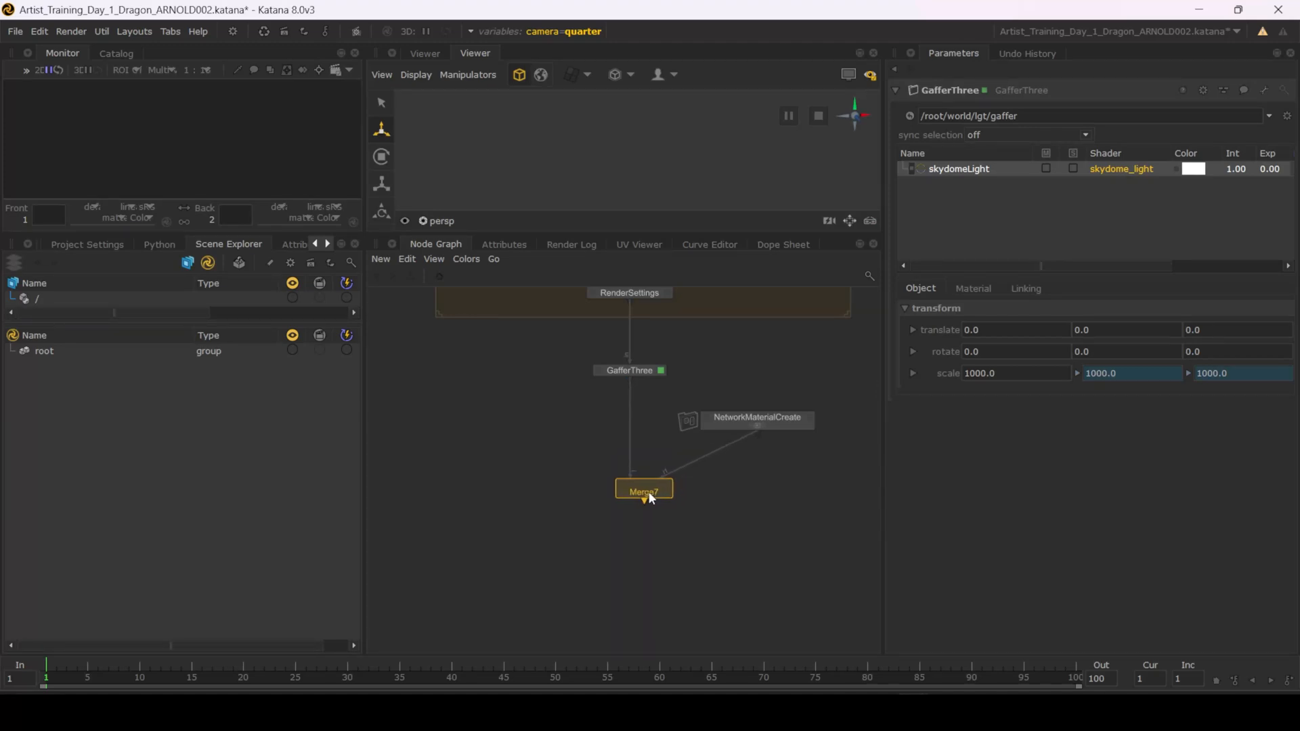
Step: Open the NetworkMaterialCreate node's parameters and add a namespace to its material list
{"action": "double_click", "coordinate": [788, 423]}
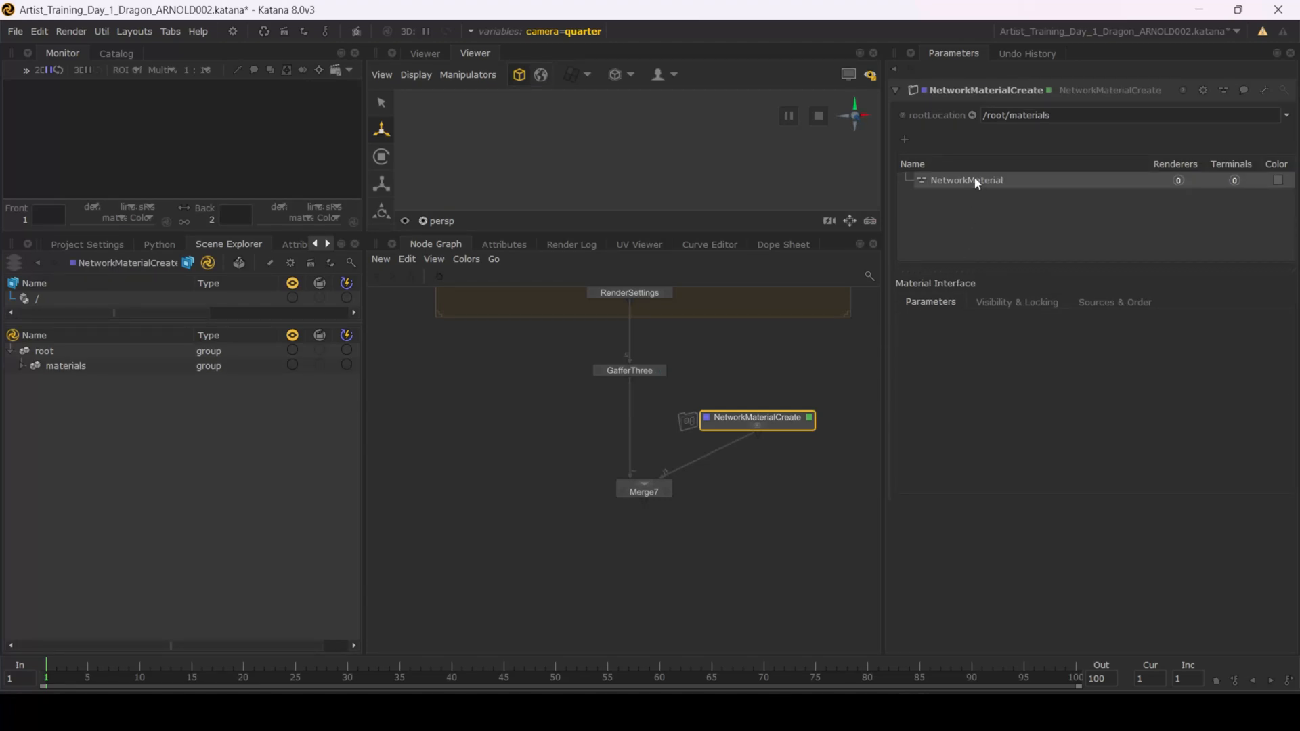
{"action": "left_click", "coordinate": [907, 141]}
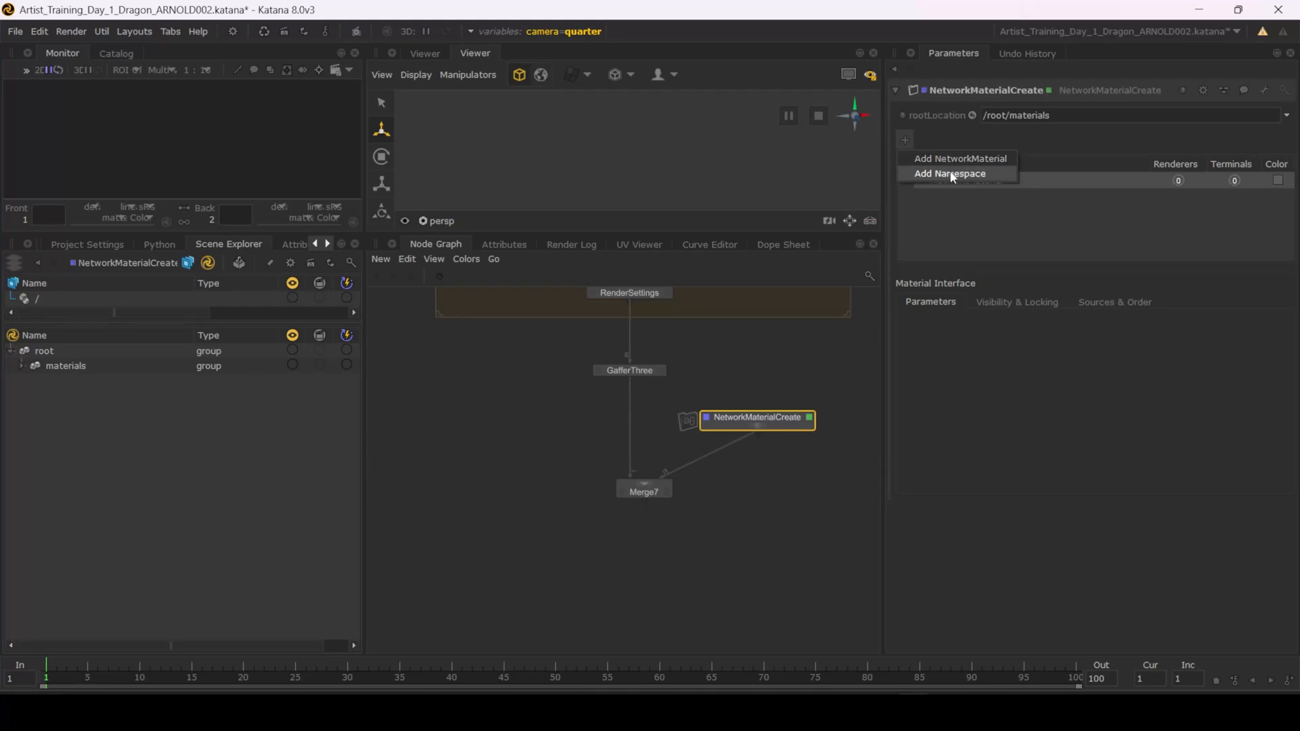
{"action": "left_click", "coordinate": [972, 194]}
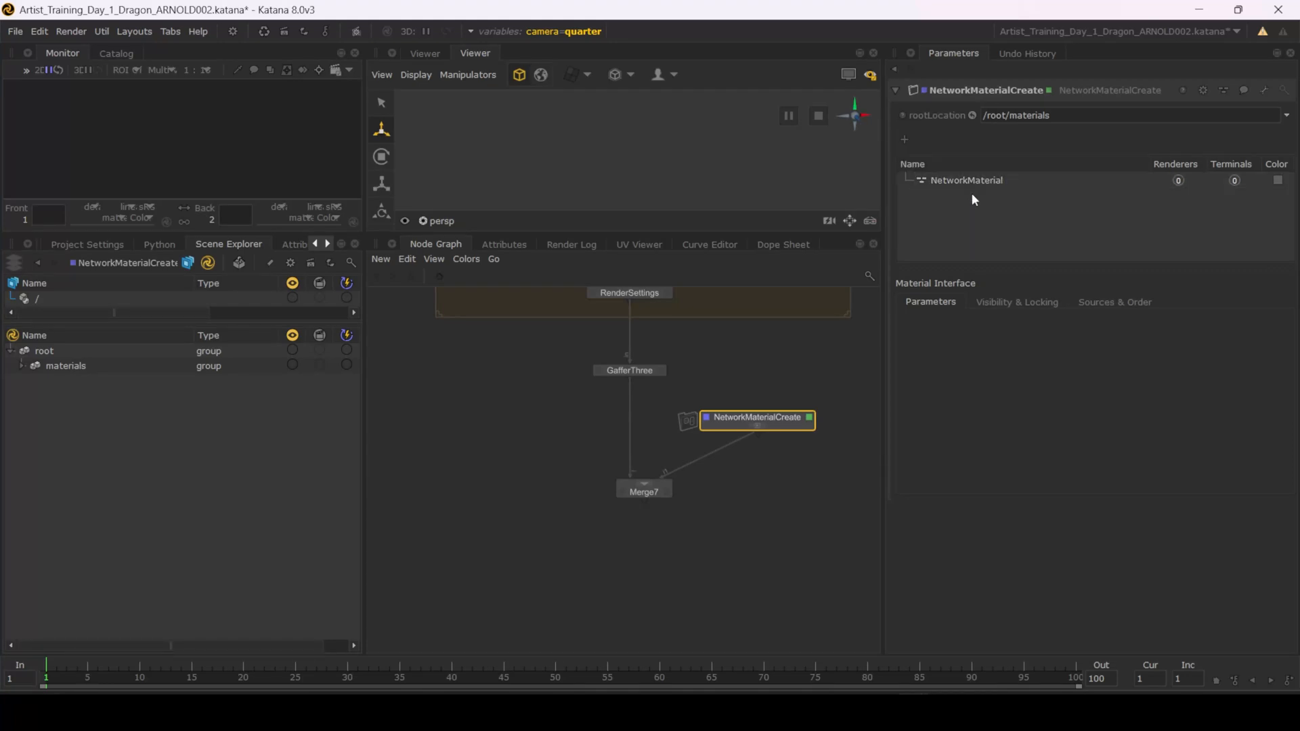
{"action": "right_click", "coordinate": [923, 192]}
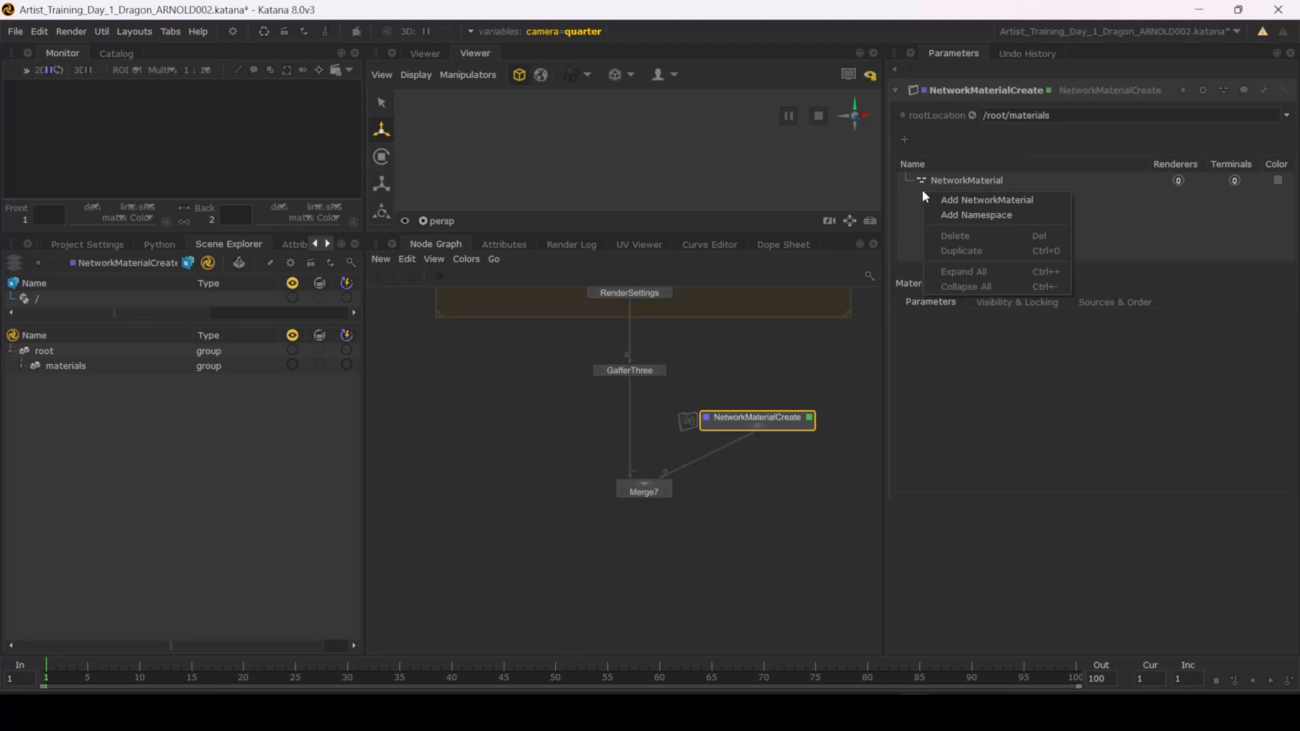
{"action": "left_click", "coordinate": [941, 213]}
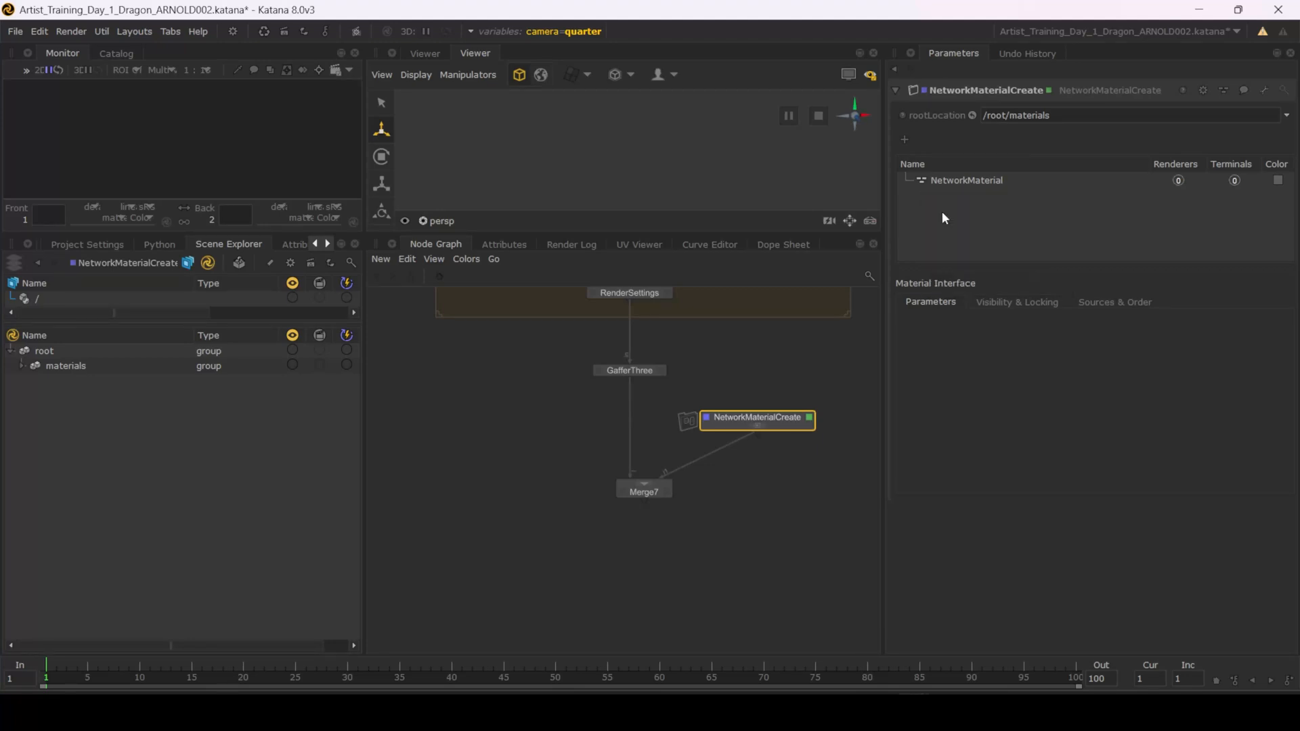
Step: Delete the NetworkMaterial outside the namespace and add a new NetworkMaterial inside it
{"action": "left_click_drag", "start_coordinate": [960, 180], "coordinate": [989, 208]}
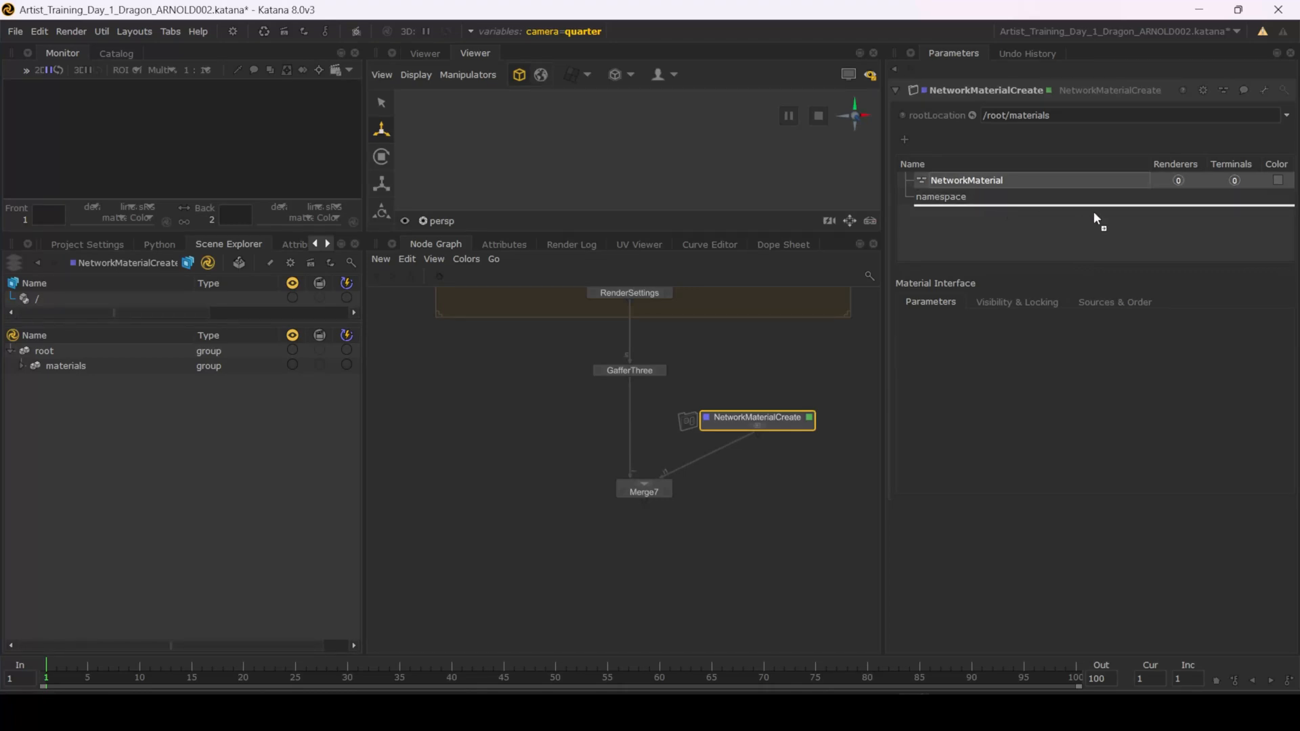
{"action": "left_click_drag", "start_coordinate": [1094, 214], "coordinate": [1057, 184]}
{"action": "right_click", "coordinate": [1021, 179]}
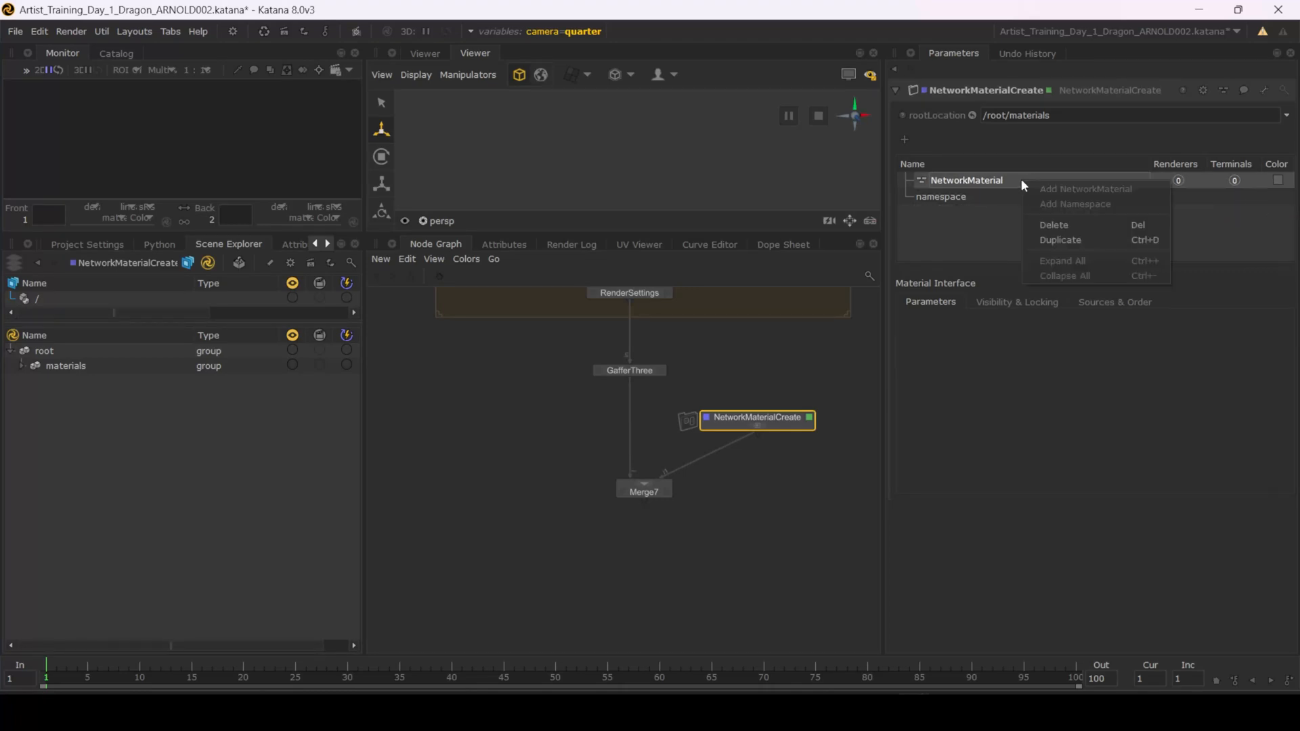
{"action": "left_click", "coordinate": [1063, 228]}
{"action": "left_click", "coordinate": [936, 181]}
{"action": "right_click", "coordinate": [937, 182]}
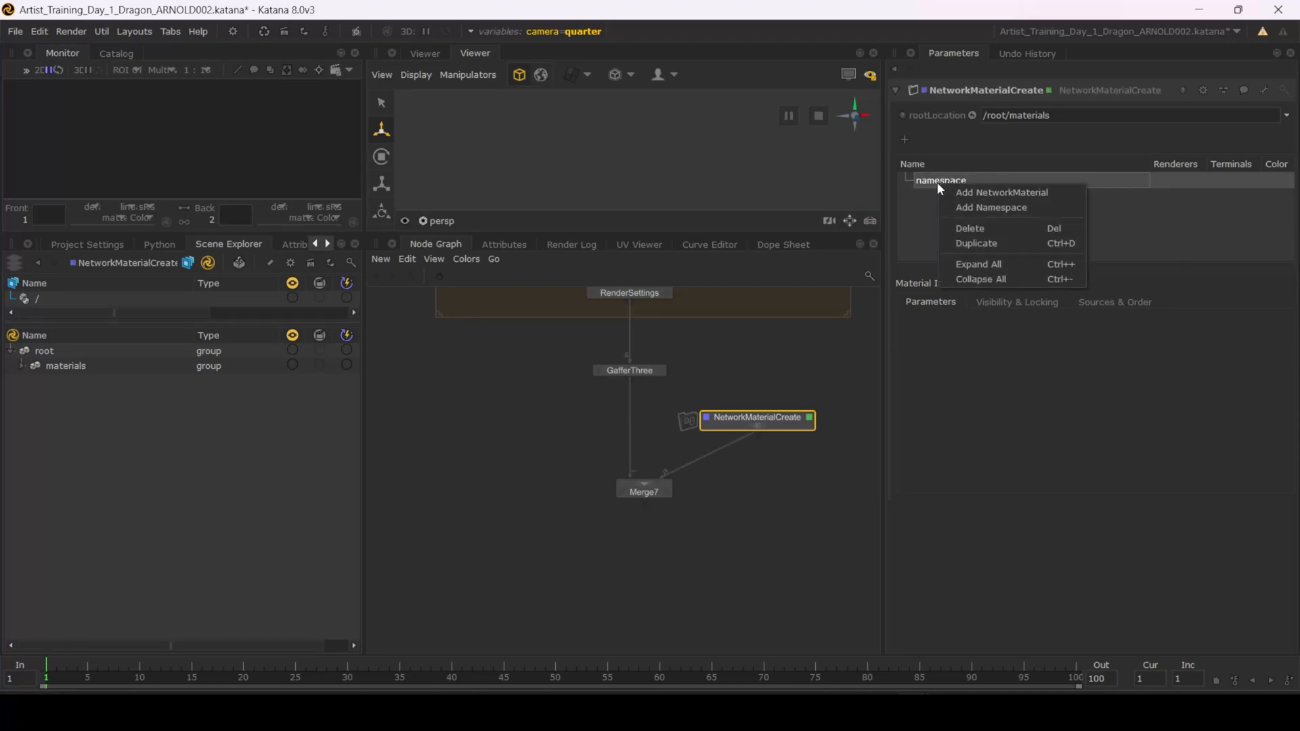
{"action": "left_click", "coordinate": [942, 191]}
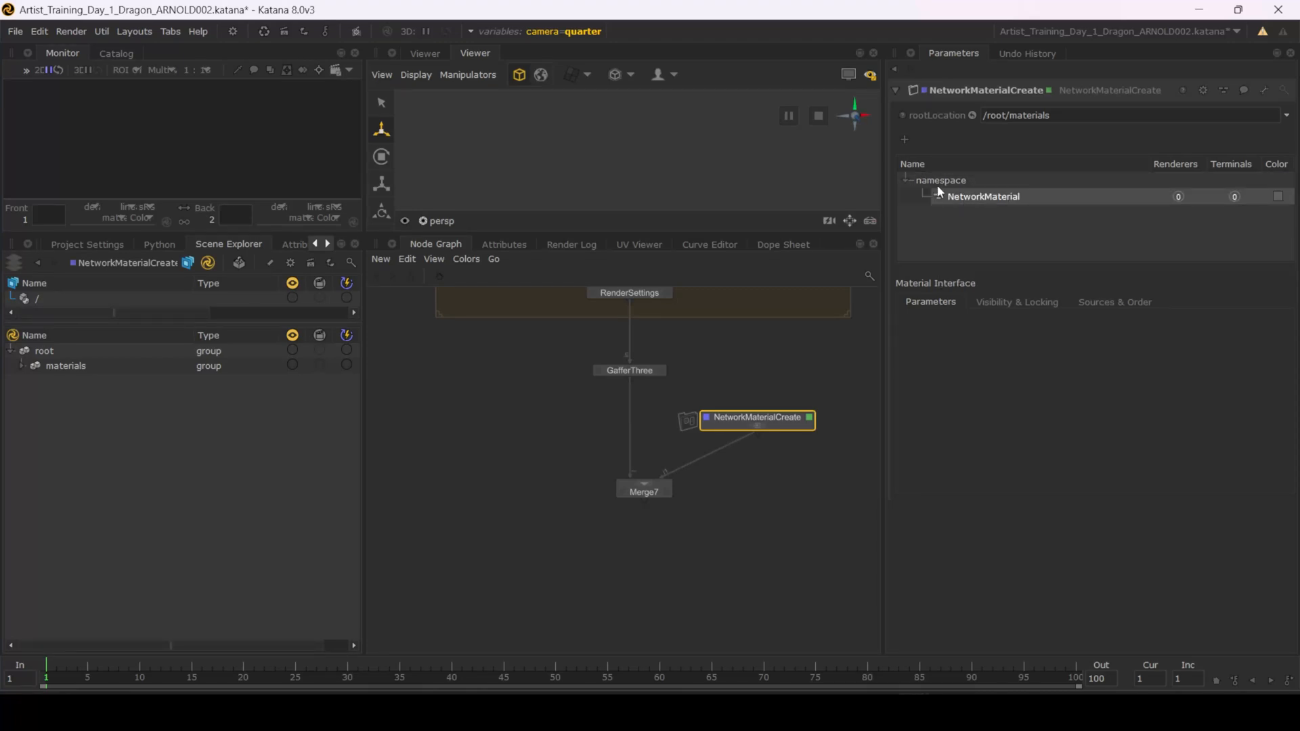
Step: Rename the namespace in the NetworkMaterialCreate node to Dragon
{"action": "double_click", "coordinate": [955, 179]}
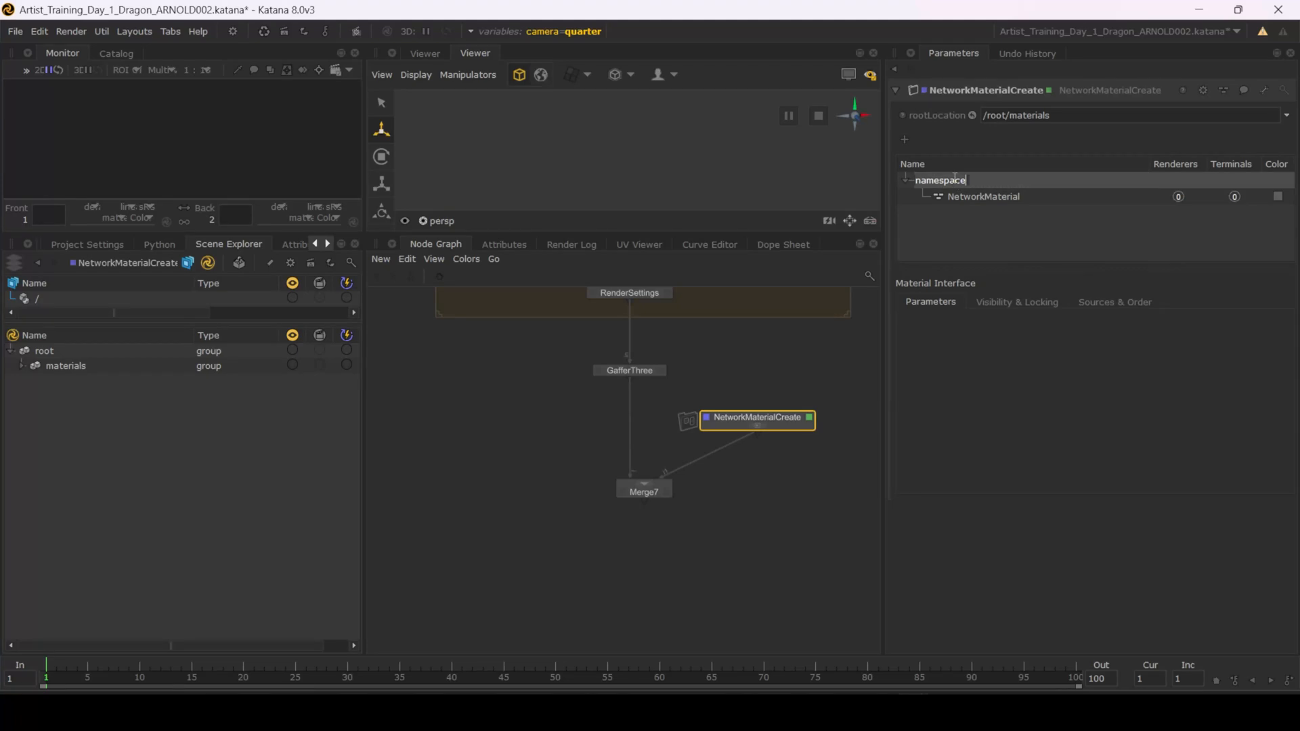
{"action": "key", "text": "BackSpace"}
{"action": "type", "text": "Dragon"}
Step: Rename the NetworkMaterial inside the Dragon namespace to Dragon_mat
{"action": "double_click", "coordinate": [990, 197]}
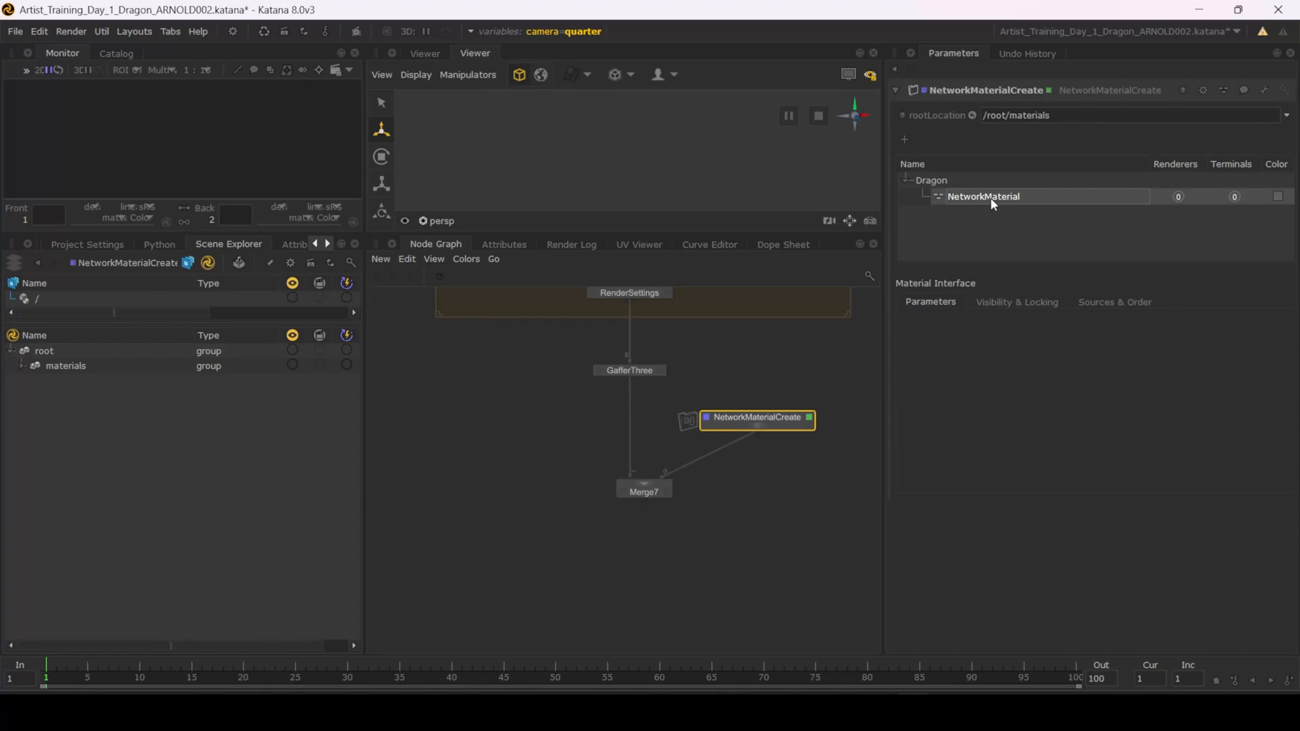
{"action": "key", "text": "BackSpace"}
{"action": "key", "text": "BackSpace"}
{"action": "key", "text": "BackSpace"}
{"action": "key", "text": "BackSpace"}
{"action": "key", "text": "BackSpace"}
{"action": "key", "text": "BackSpace"}
{"action": "key", "text": "BackSpace"}
{"action": "key", "text": "BackSpace"}
{"action": "key", "text": "BackSpace"}
{"action": "key", "text": "BackSpace"}
{"action": "key", "text": "BackSpace"}
{"action": "key", "text": "BackSpace"}
{"action": "key", "text": "BackSpace"}
{"action": "key", "text": "BackSpace"}
{"action": "key", "text": "BackSpace"}
{"action": "type", "text": "Dragon_mat"}
Step: View the scene from the new Merge node and expand the materials location down to Dragon_mat, selecting it
{"action": "middle_click_drag", "start_coordinate": [823, 389], "coordinate": [773, 381]}
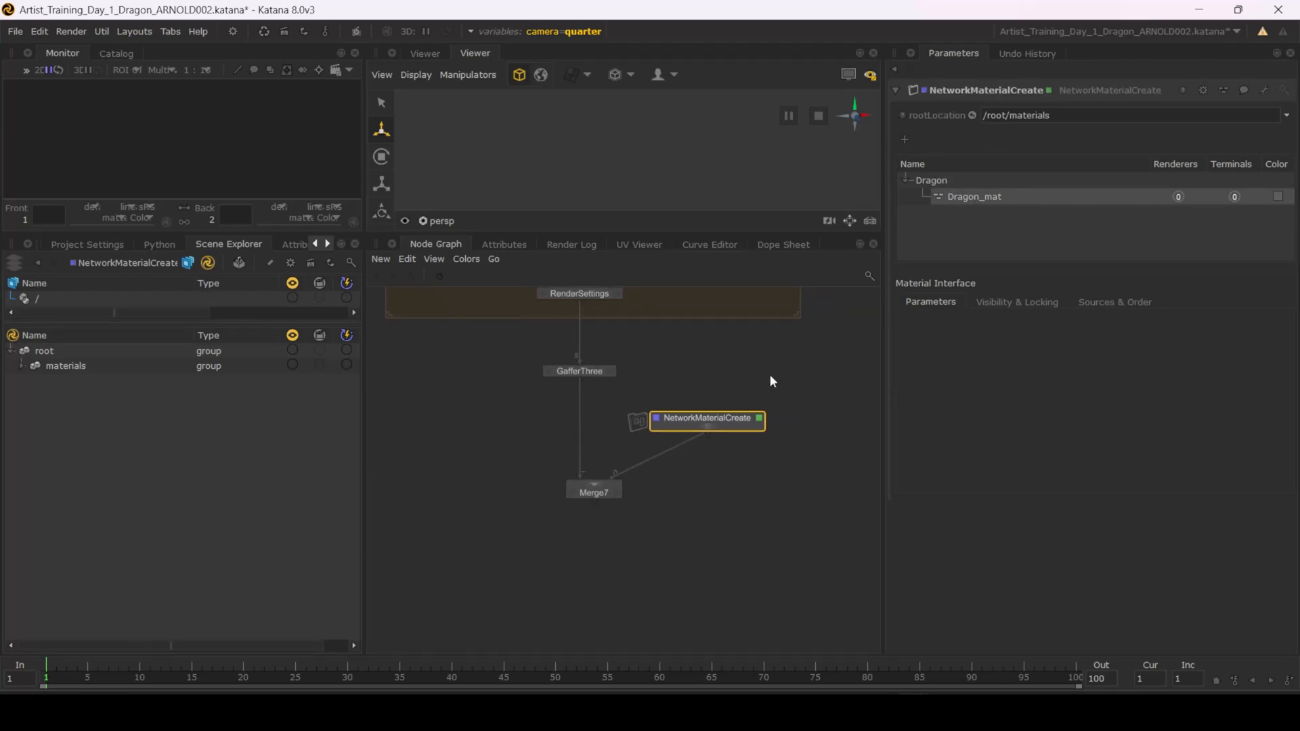
{"action": "left_click", "coordinate": [574, 494]}
{"action": "key", "text": "v"}
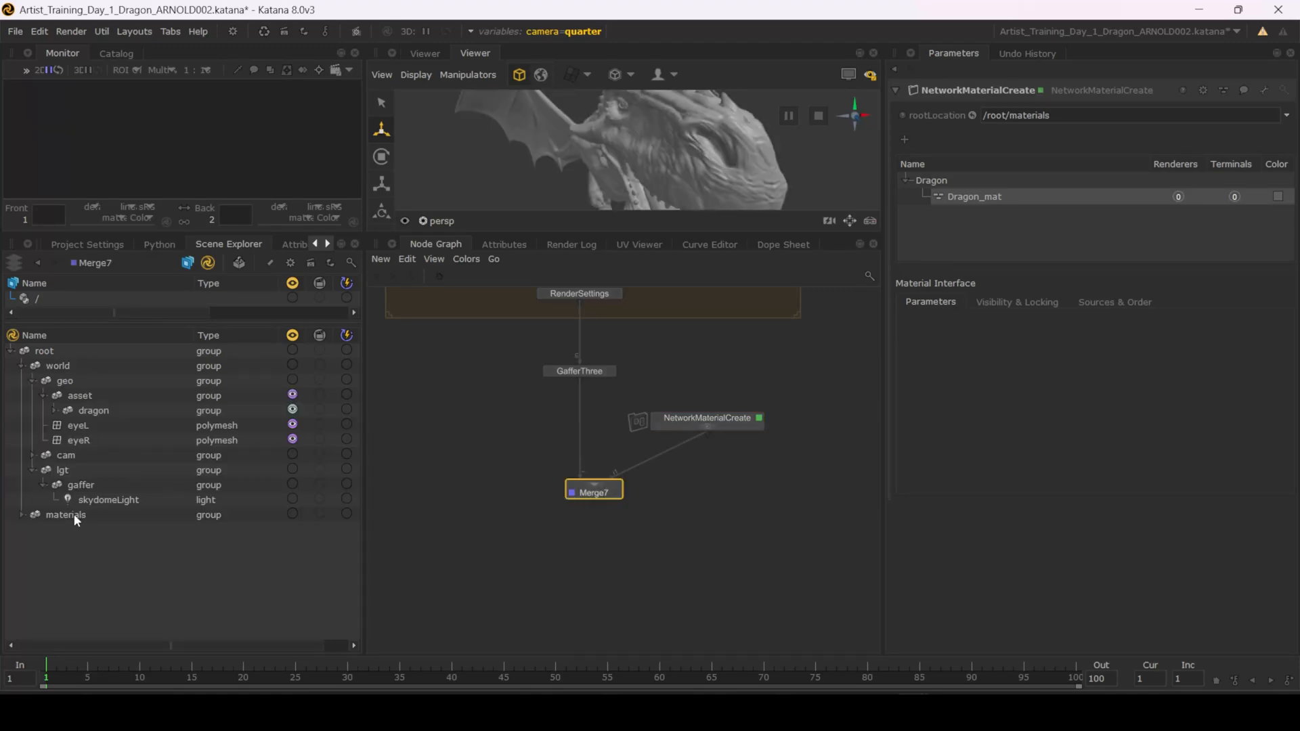
{"action": "left_click", "coordinate": [22, 513]}
{"action": "left_click", "coordinate": [34, 529]}
{"action": "left_click", "coordinate": [102, 545]}
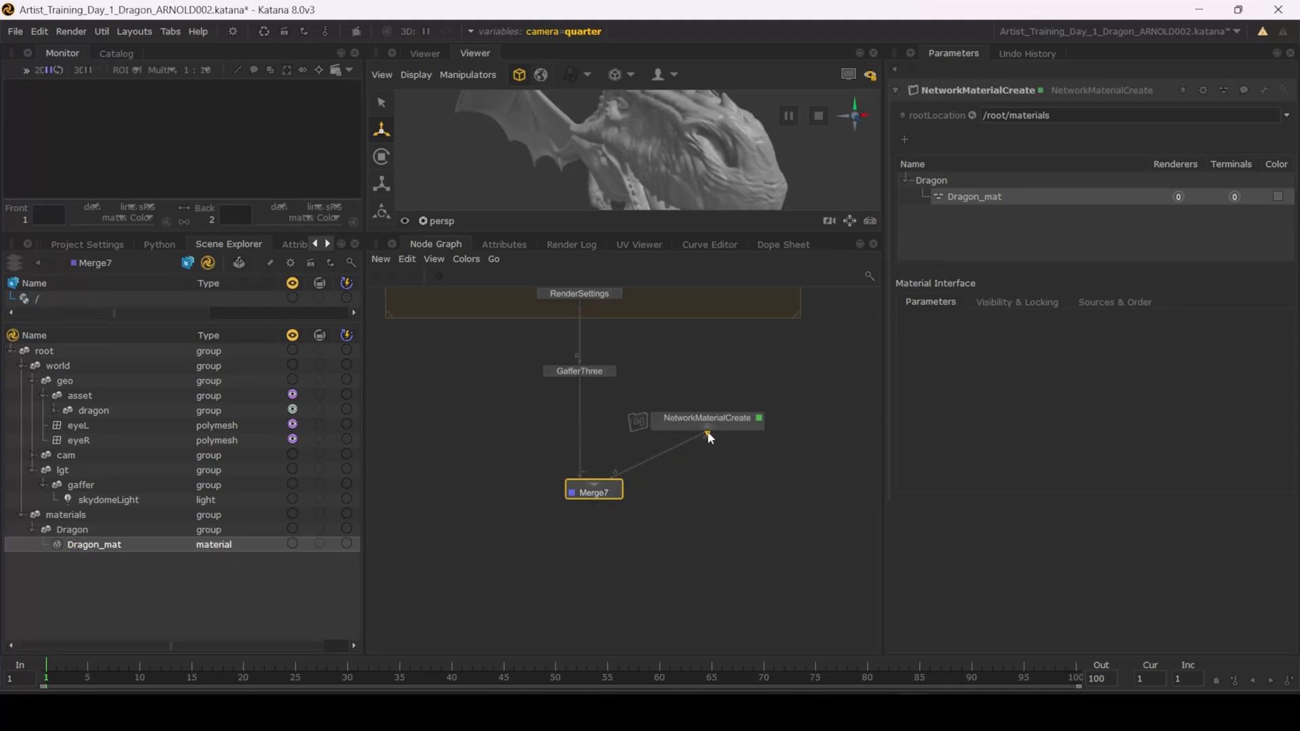
Step: Enter the NetworkMaterialCreate node and expand the arnold outputs of Dragon_mat
{"action": "scroll", "coordinate": [744, 412], "scroll_direction": "up", "scroll_amount": 4}
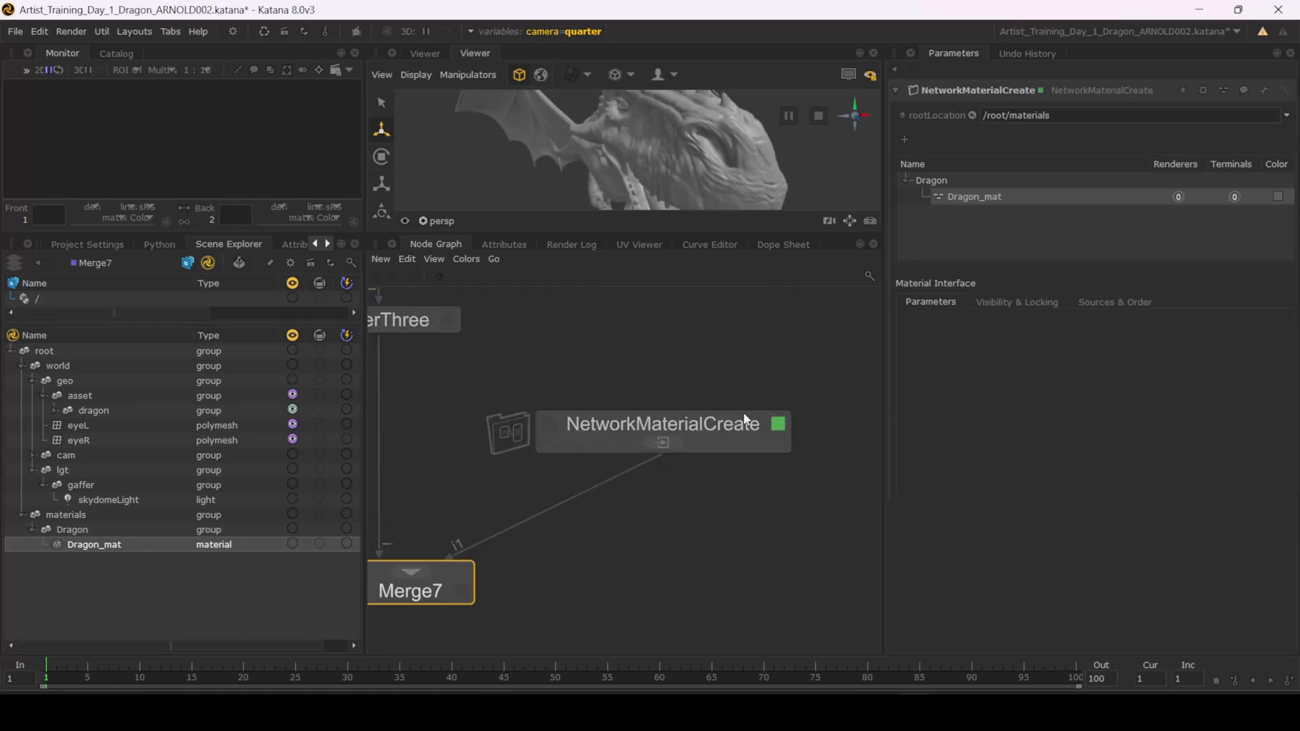
{"action": "scroll", "coordinate": [721, 432], "scroll_direction": "down", "scroll_amount": 2}
{"action": "left_click", "coordinate": [729, 441]}
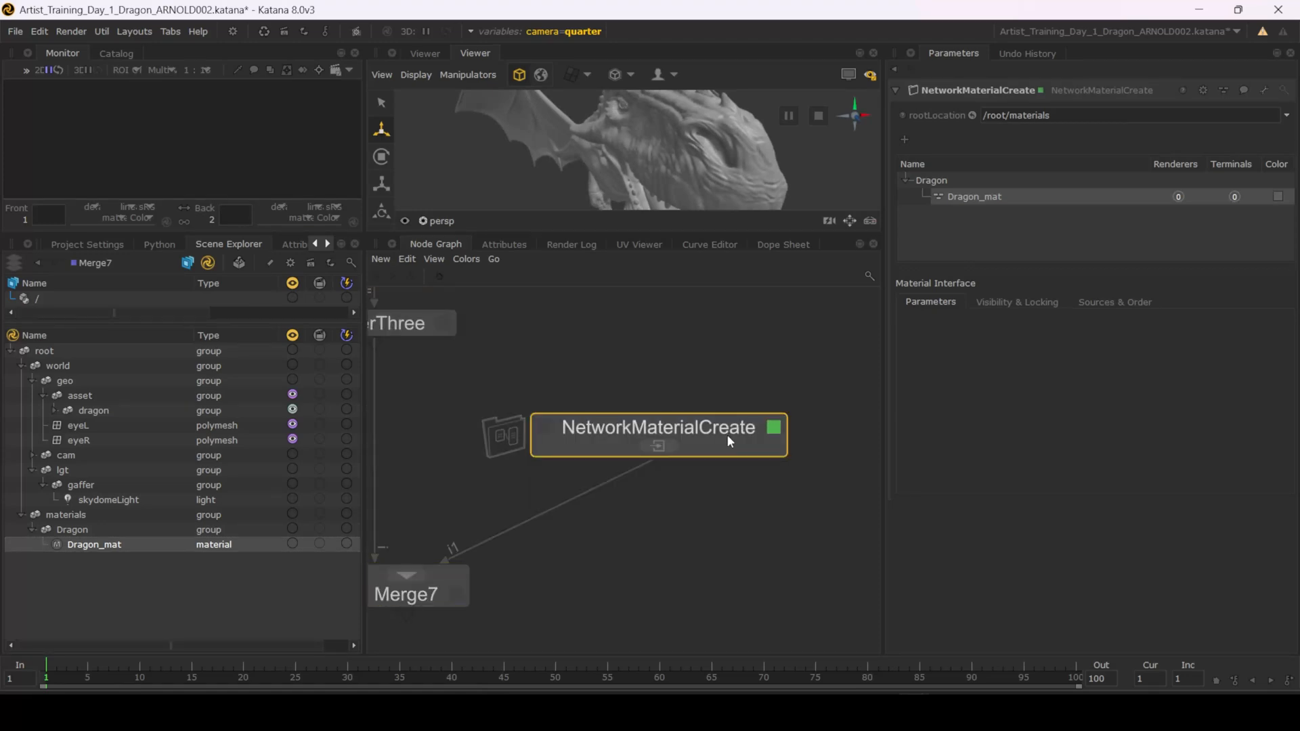
{"action": "left_click", "coordinate": [660, 446]}
{"action": "left_click", "coordinate": [789, 397]}
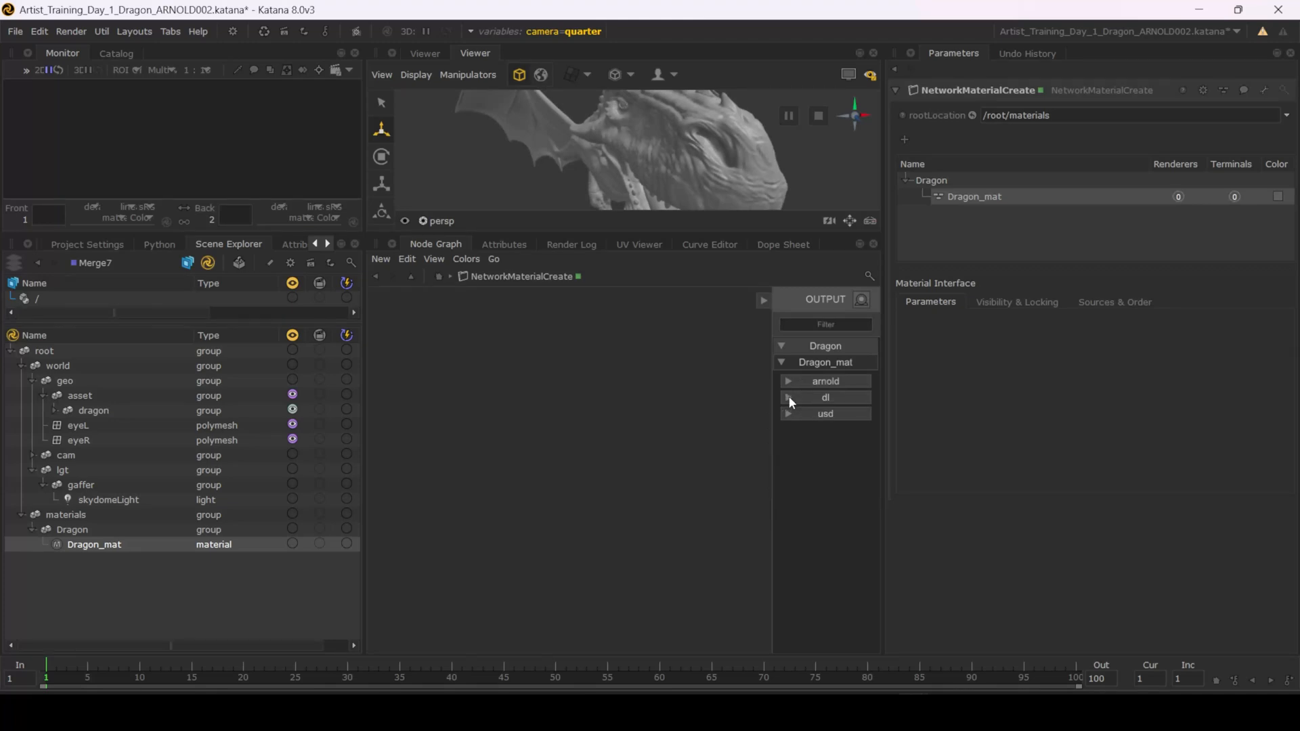
{"action": "left_click", "coordinate": [789, 381]}
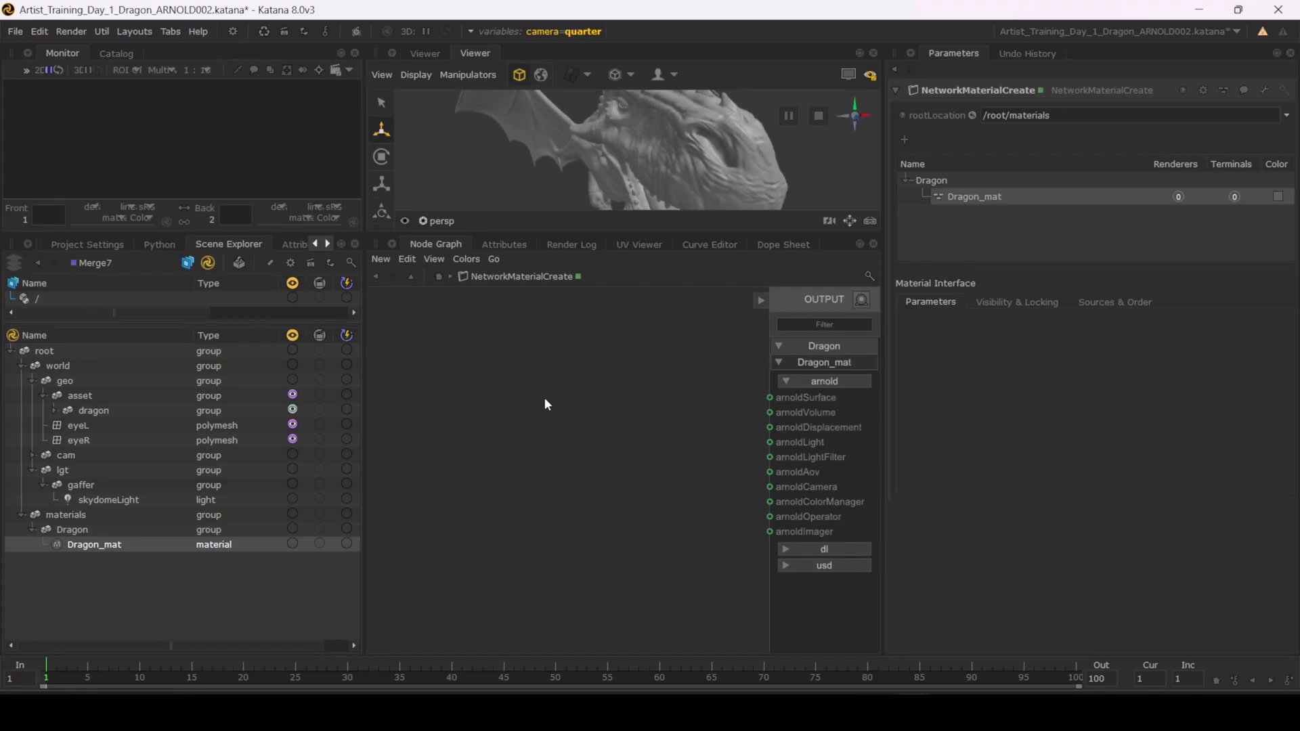
Step: Switch to File Explorer and open the TEXTURE folder inside Artist_training_001 on the Desktop
{"action": "left_click", "coordinate": [652, 709]}
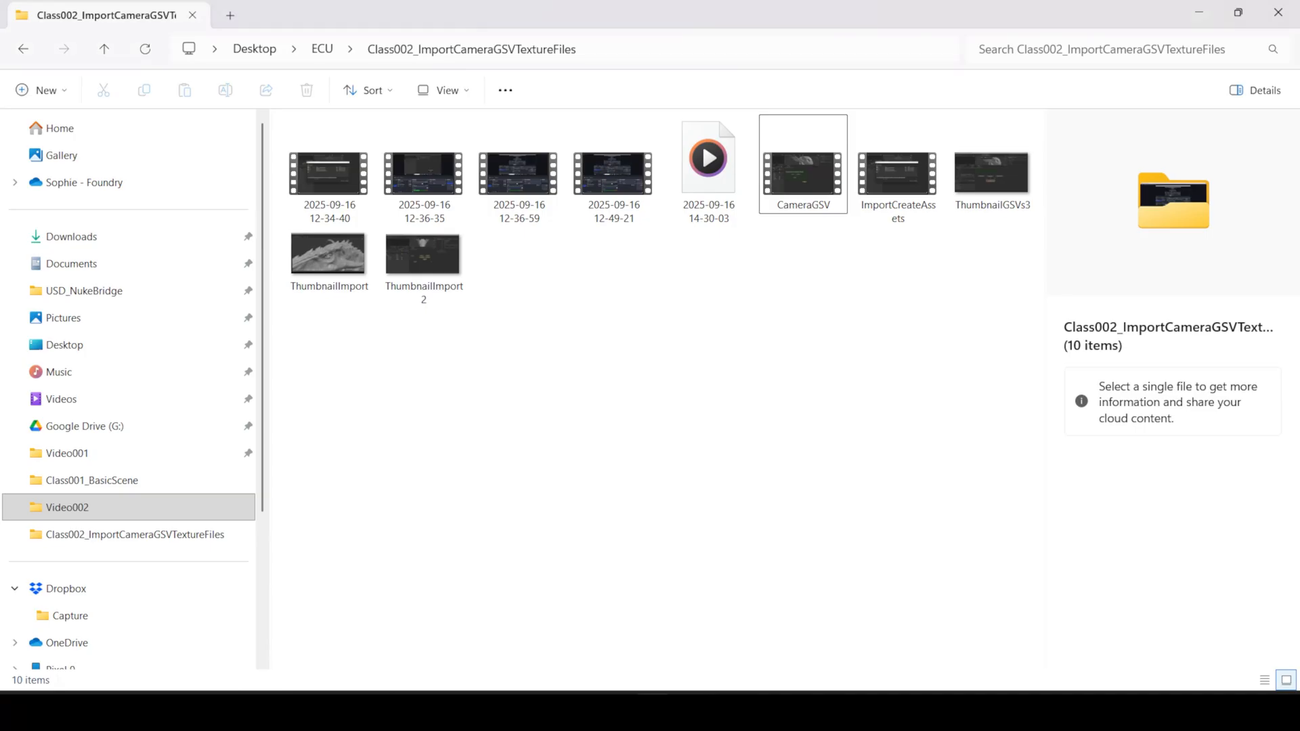
{"action": "left_click", "coordinate": [325, 50]}
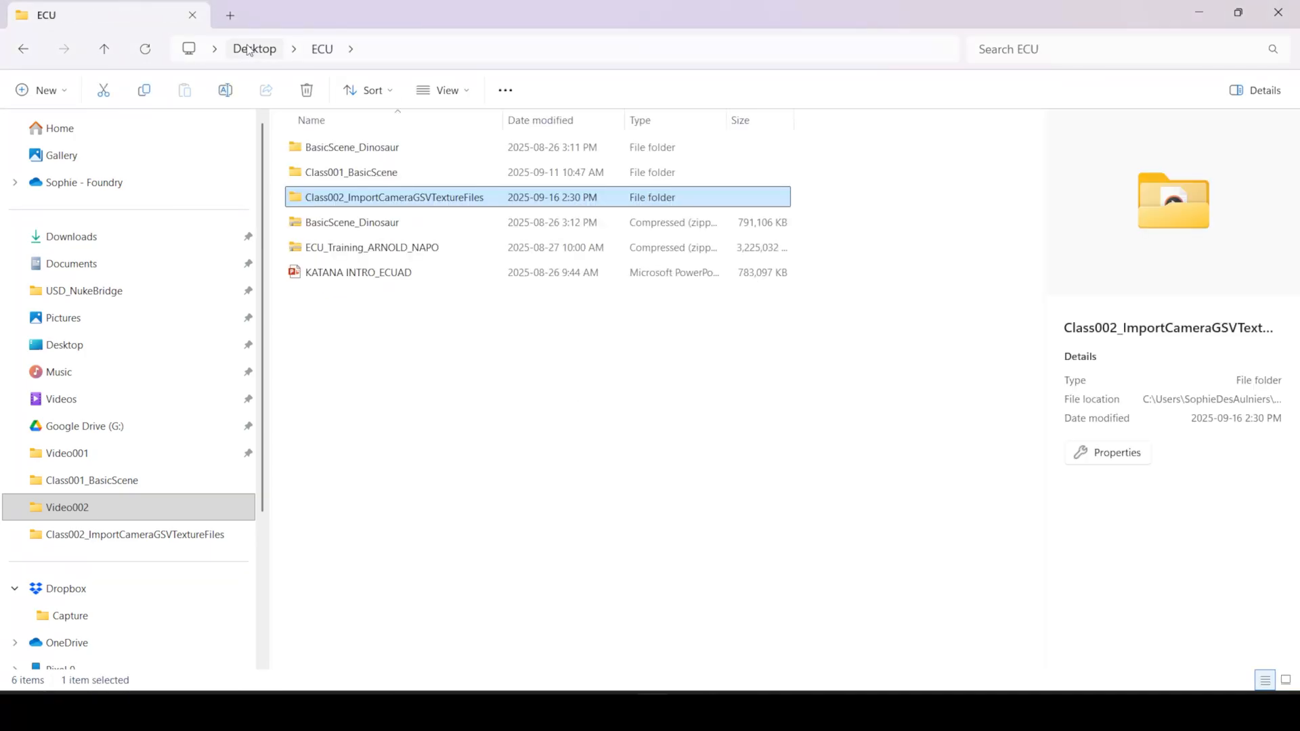
{"action": "left_click", "coordinate": [251, 50]}
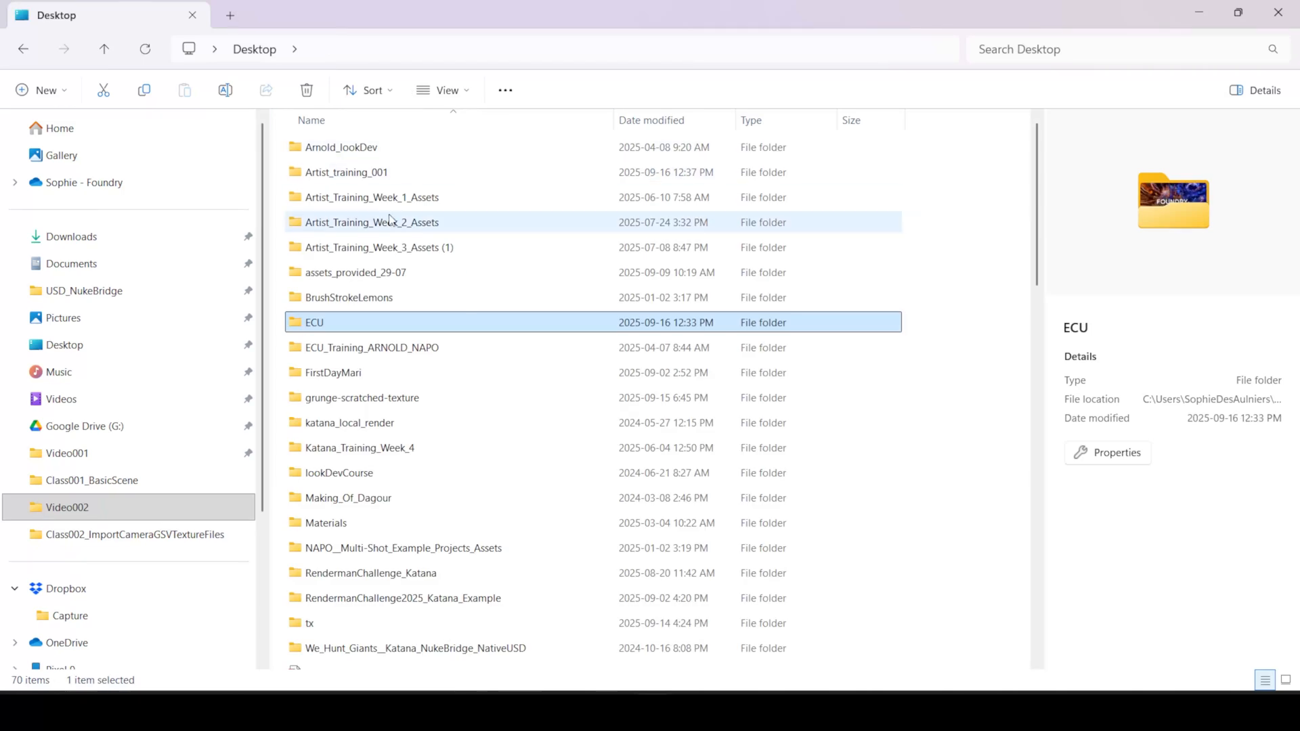
{"action": "double_click", "coordinate": [375, 177]}
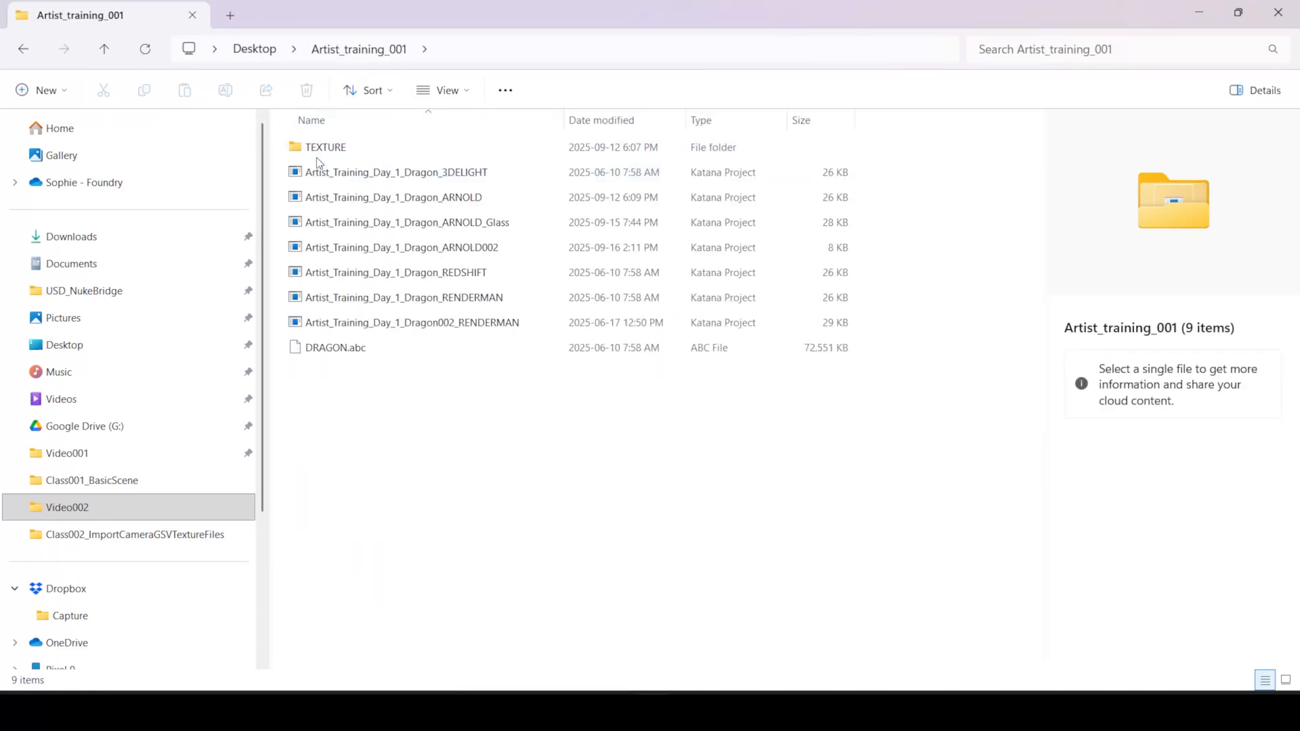
{"action": "double_click", "coordinate": [333, 148]}
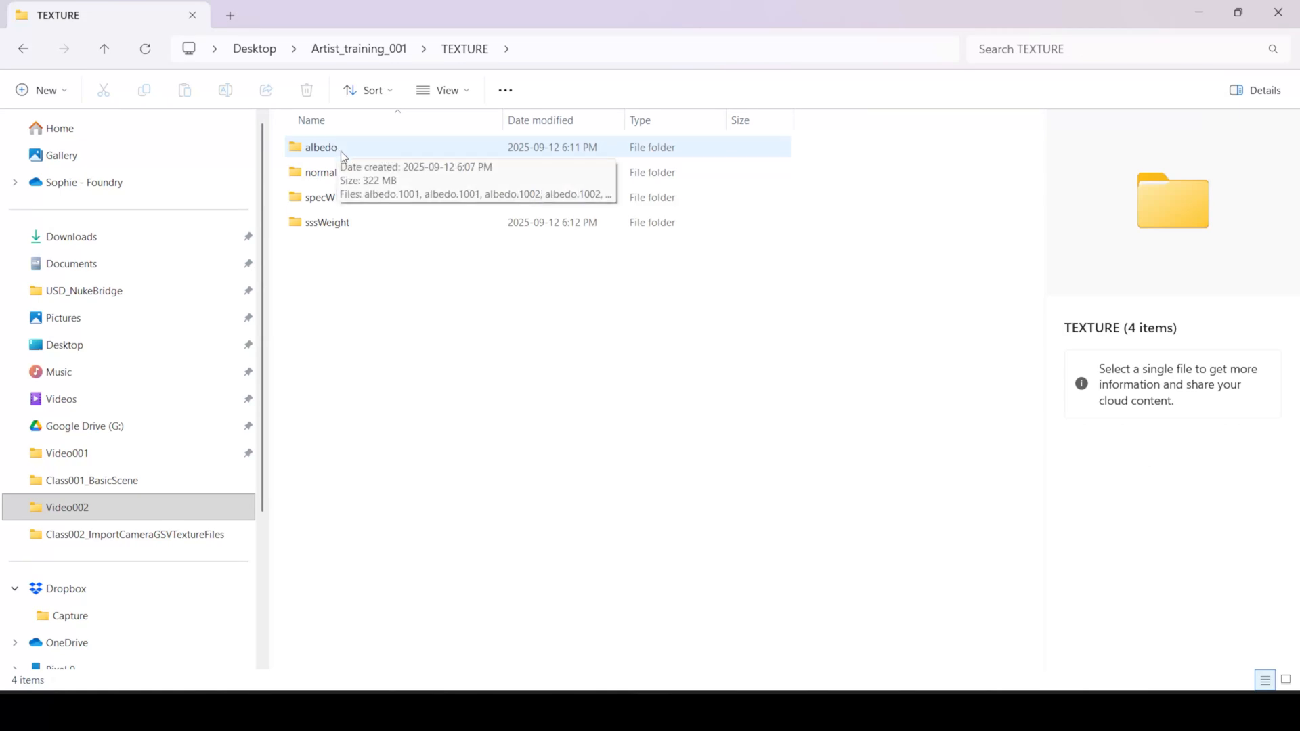
Step: Look through the albedo, normal and specW texture folders and open the sssWeight folder
{"action": "left_click", "coordinate": [346, 153]}
{"action": "double_click", "coordinate": [345, 156]}
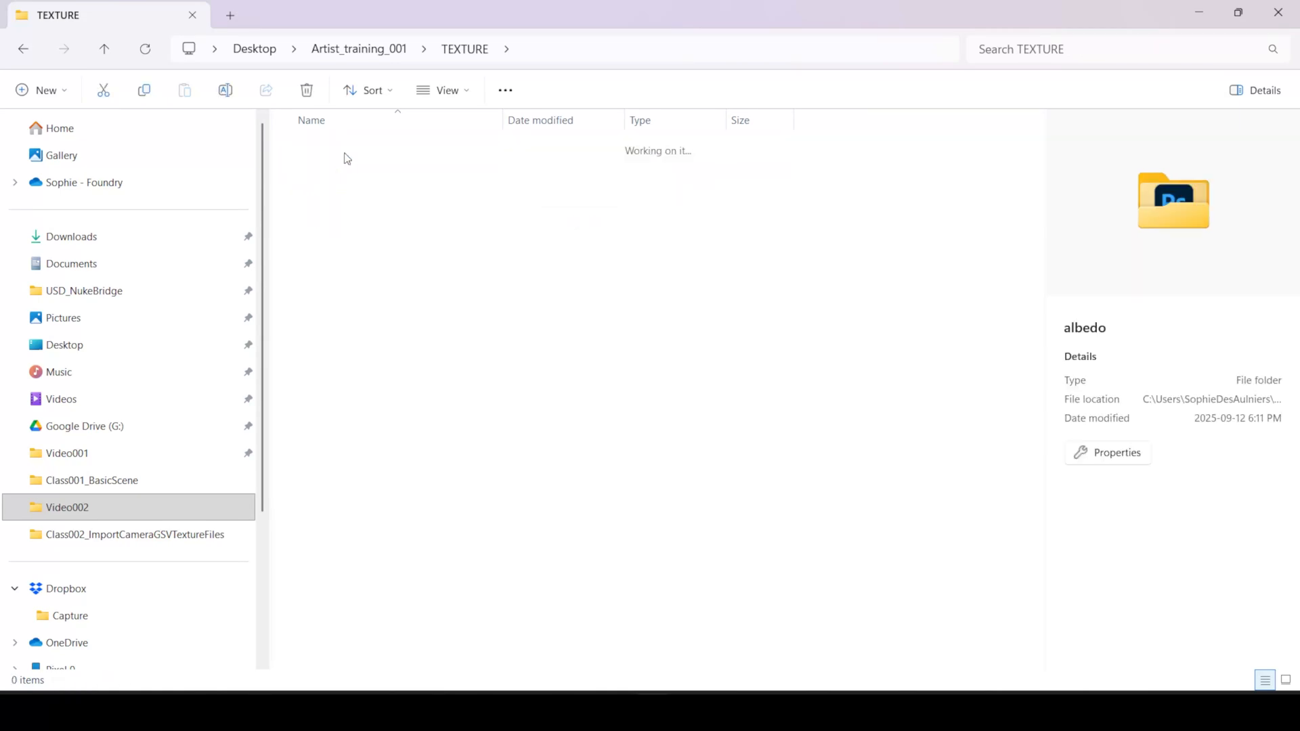
{"action": "left_click", "coordinate": [465, 50]}
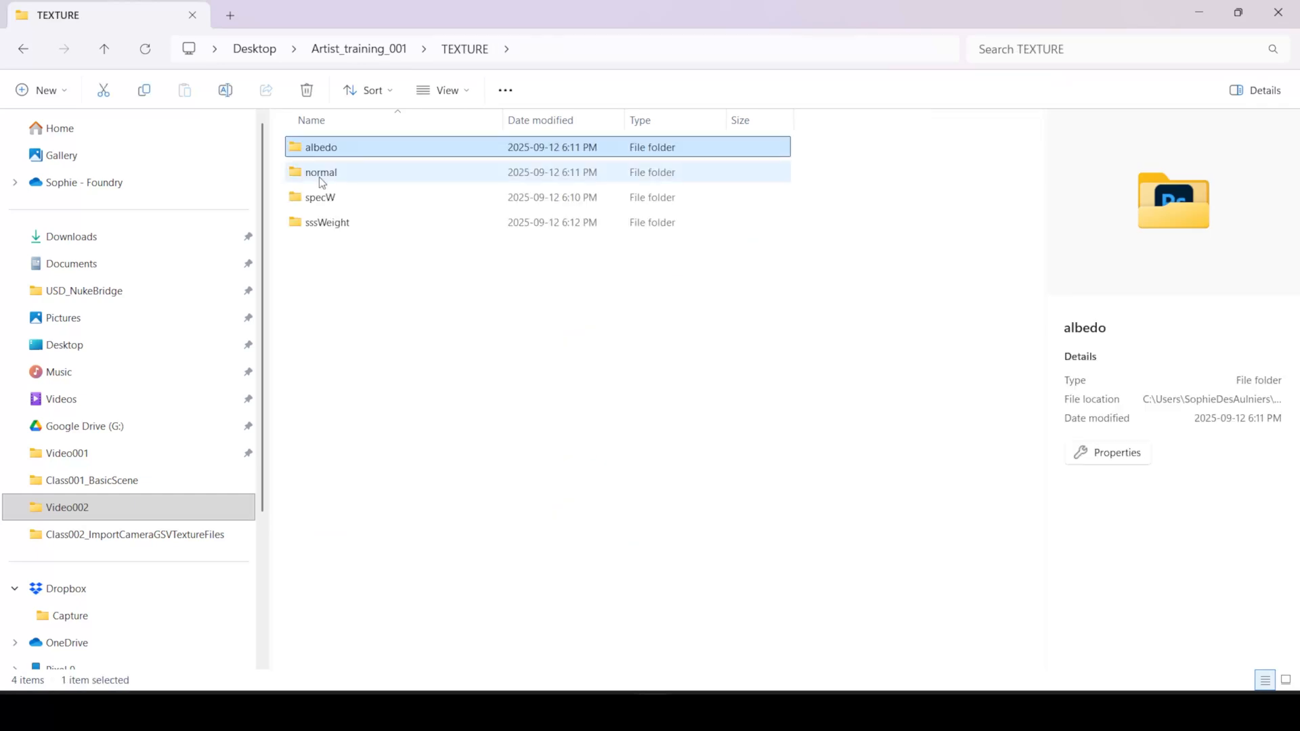
{"action": "double_click", "coordinate": [321, 175]}
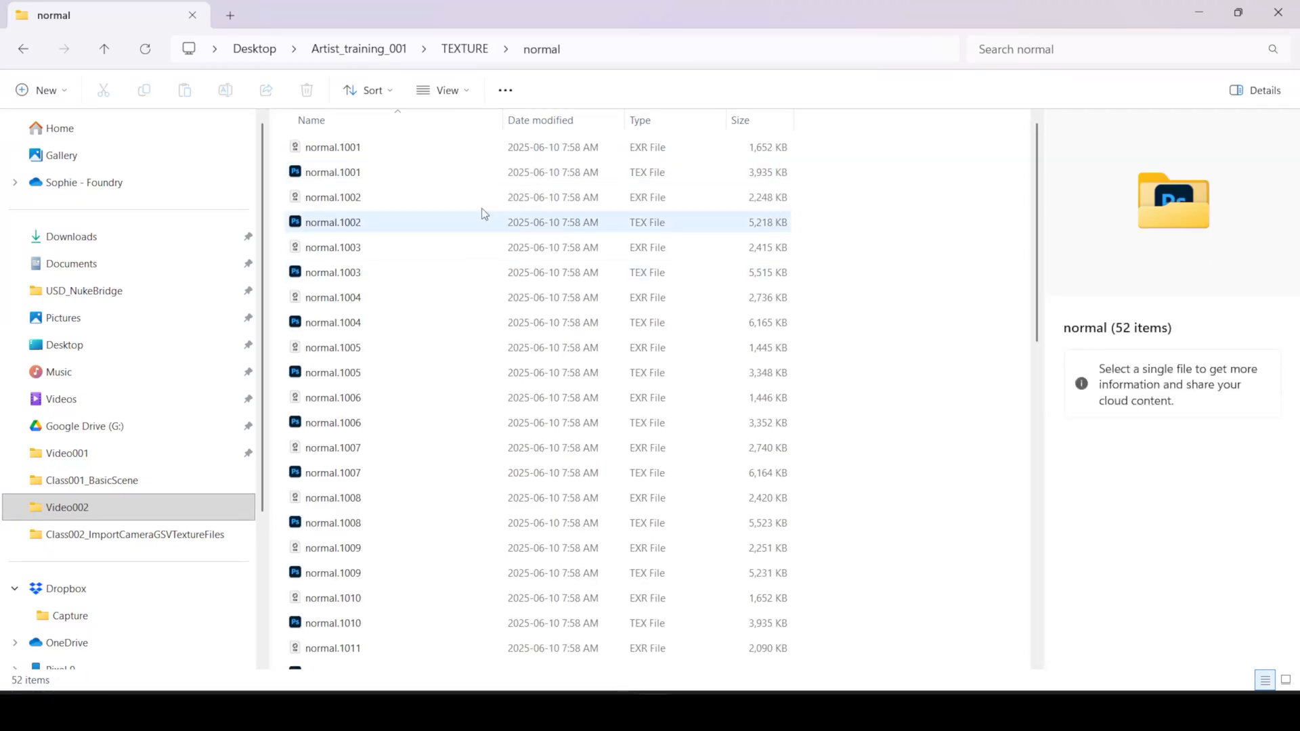
{"action": "left_click", "coordinate": [465, 50]}
{"action": "double_click", "coordinate": [326, 197]}
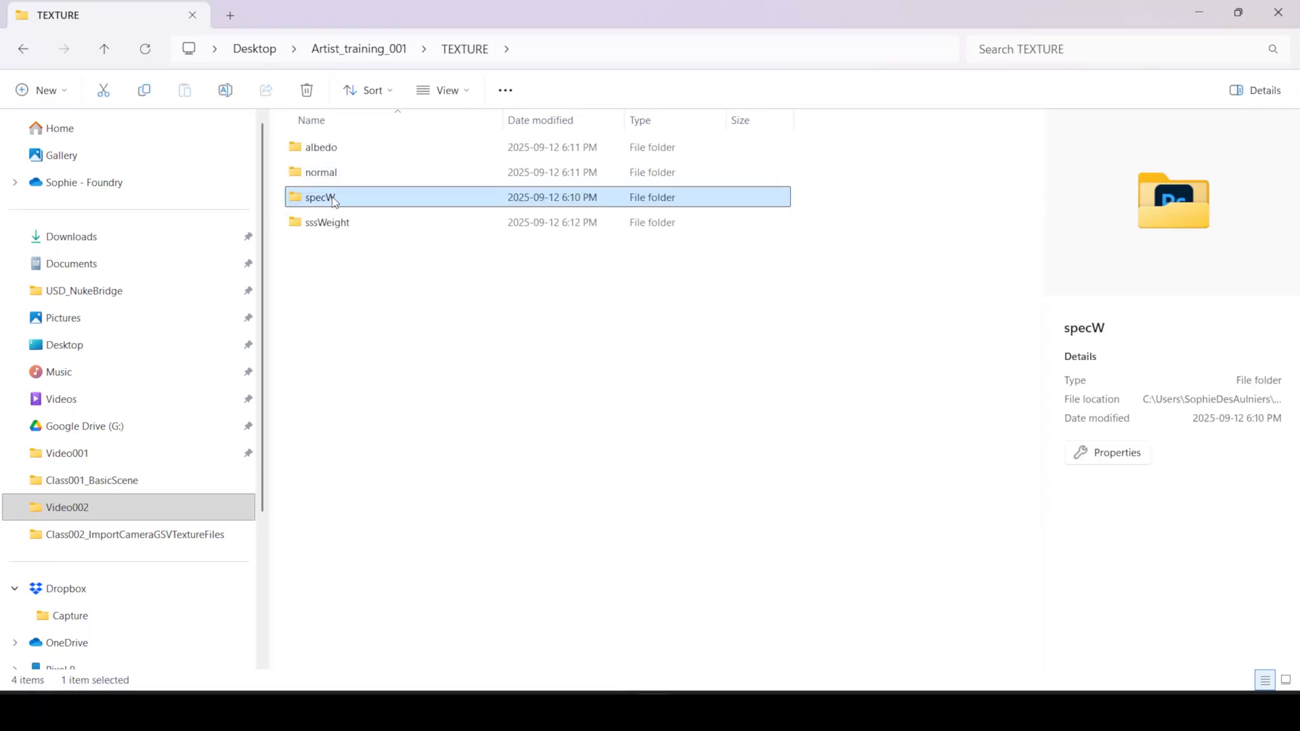
{"action": "left_click", "coordinate": [465, 49]}
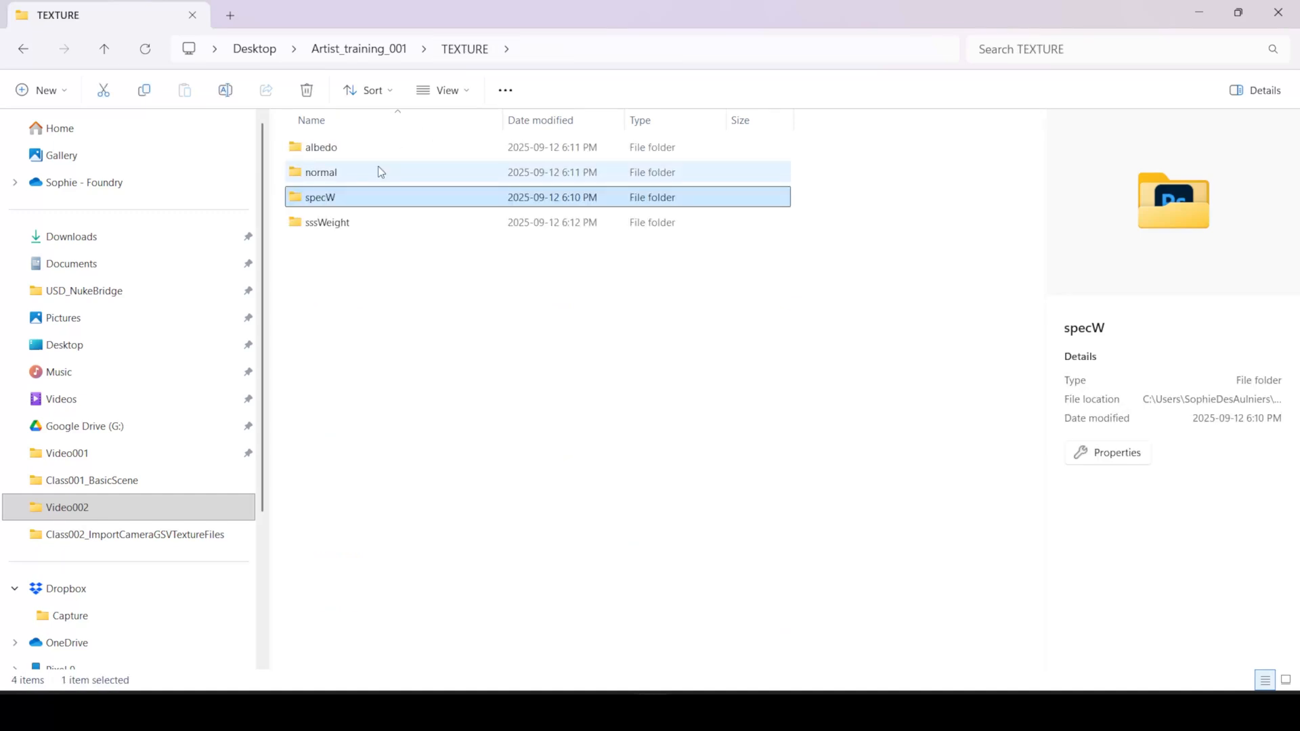
{"action": "double_click", "coordinate": [334, 232]}
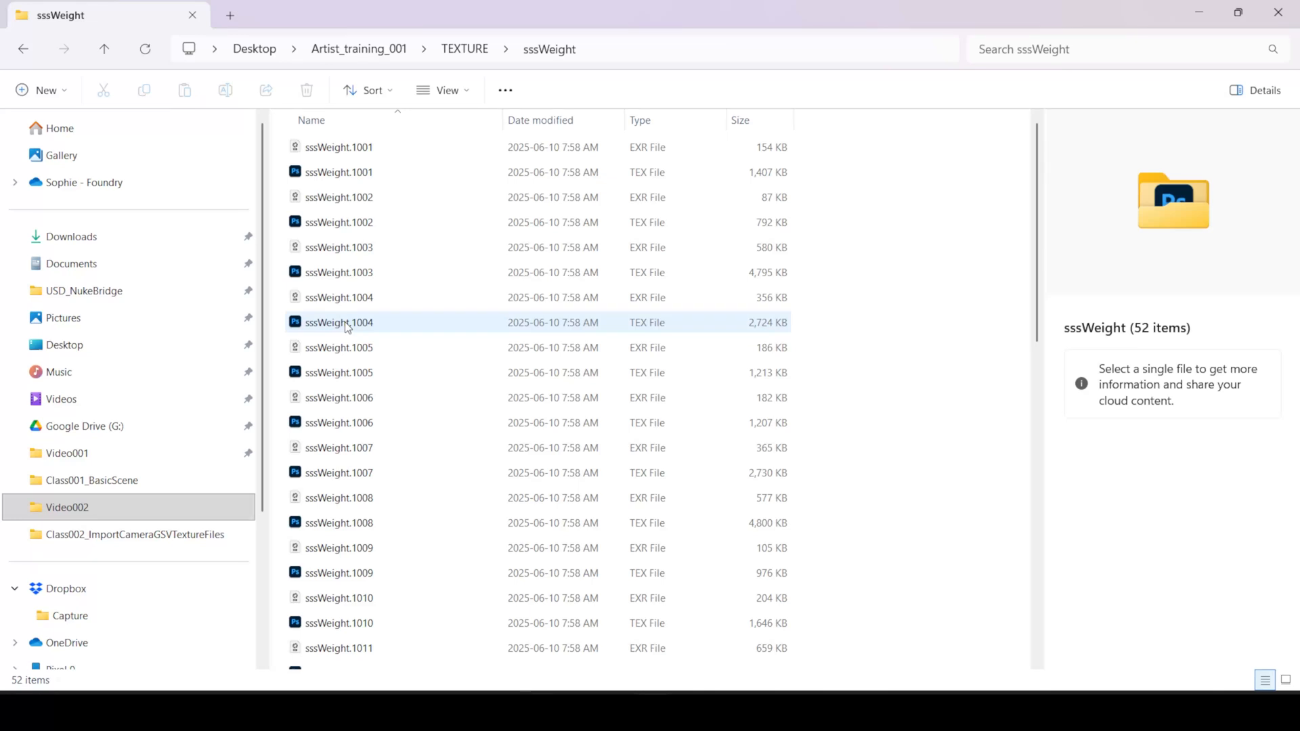
Step: Compare the file details of the sssWeight.1005 EXR and sssWeight.1004 TEX textures, and return to Katana
{"action": "left_click", "coordinate": [346, 348]}
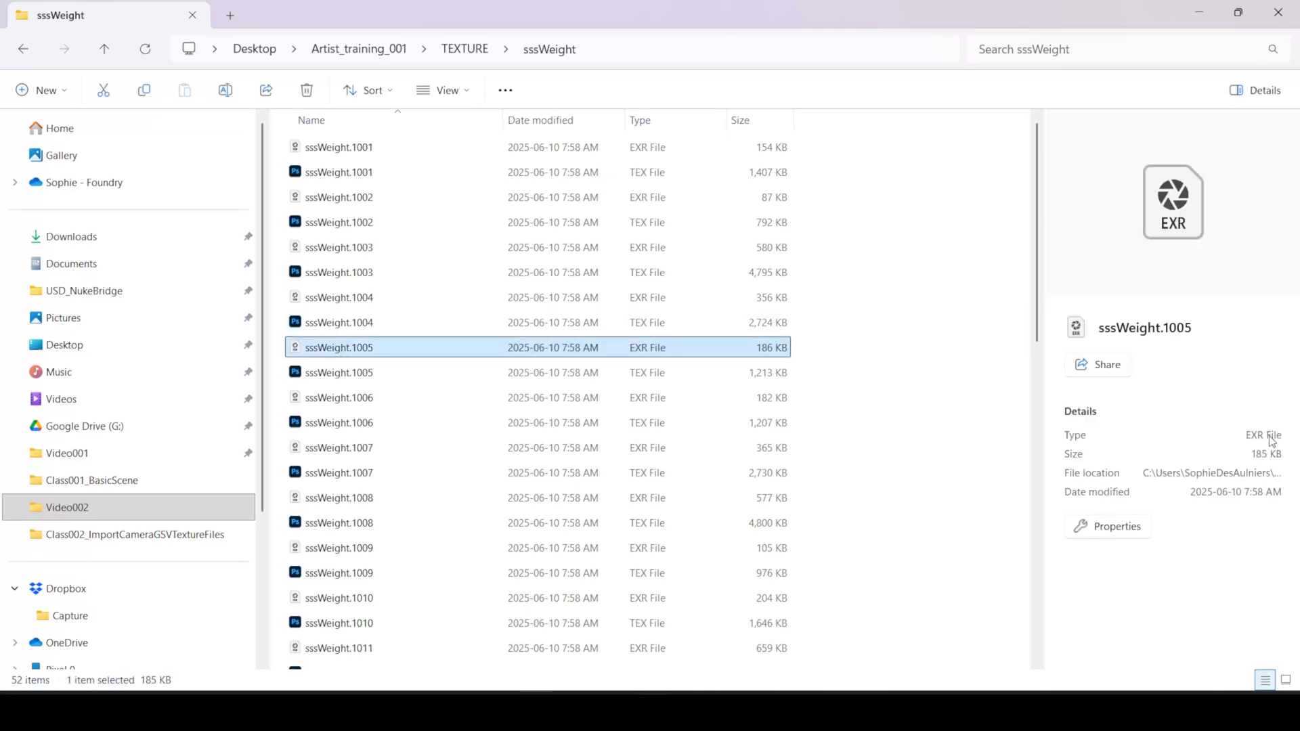
{"action": "left_click", "coordinate": [378, 325]}
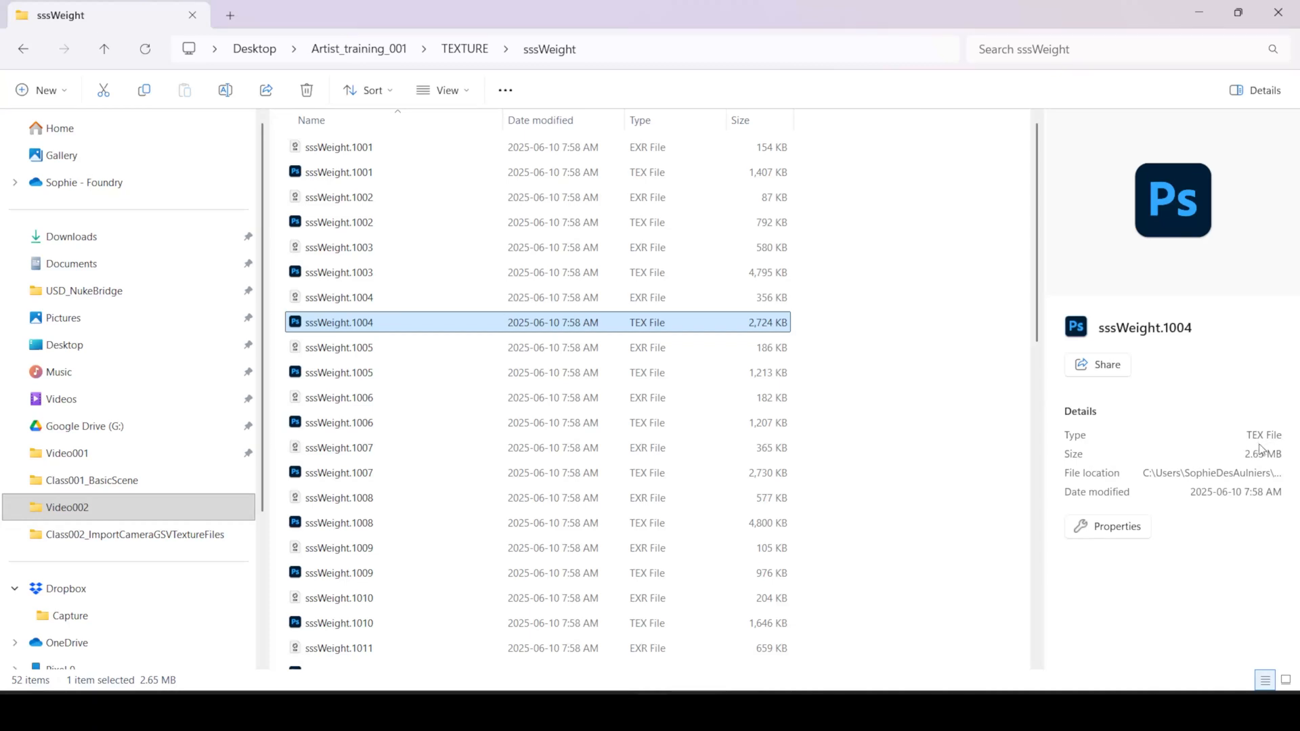
{"action": "left_click", "coordinate": [453, 358]}
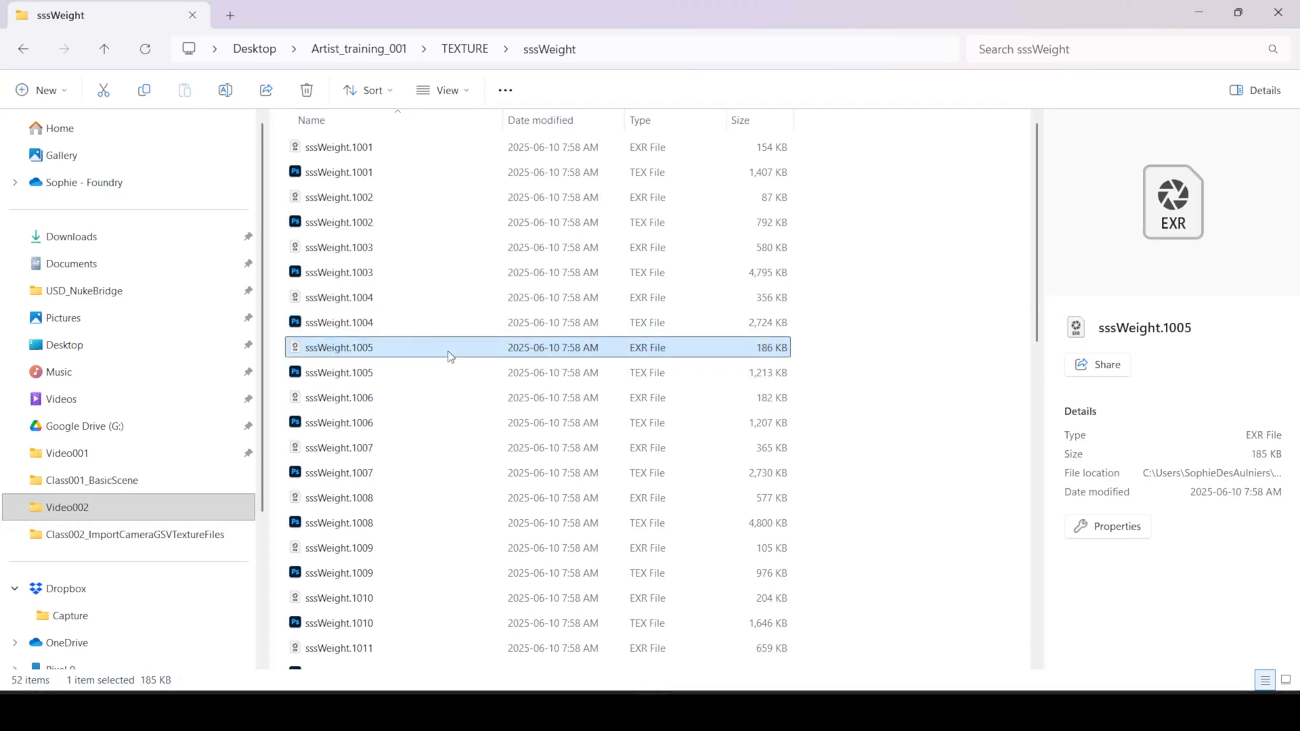
{"action": "left_click", "coordinate": [354, 325]}
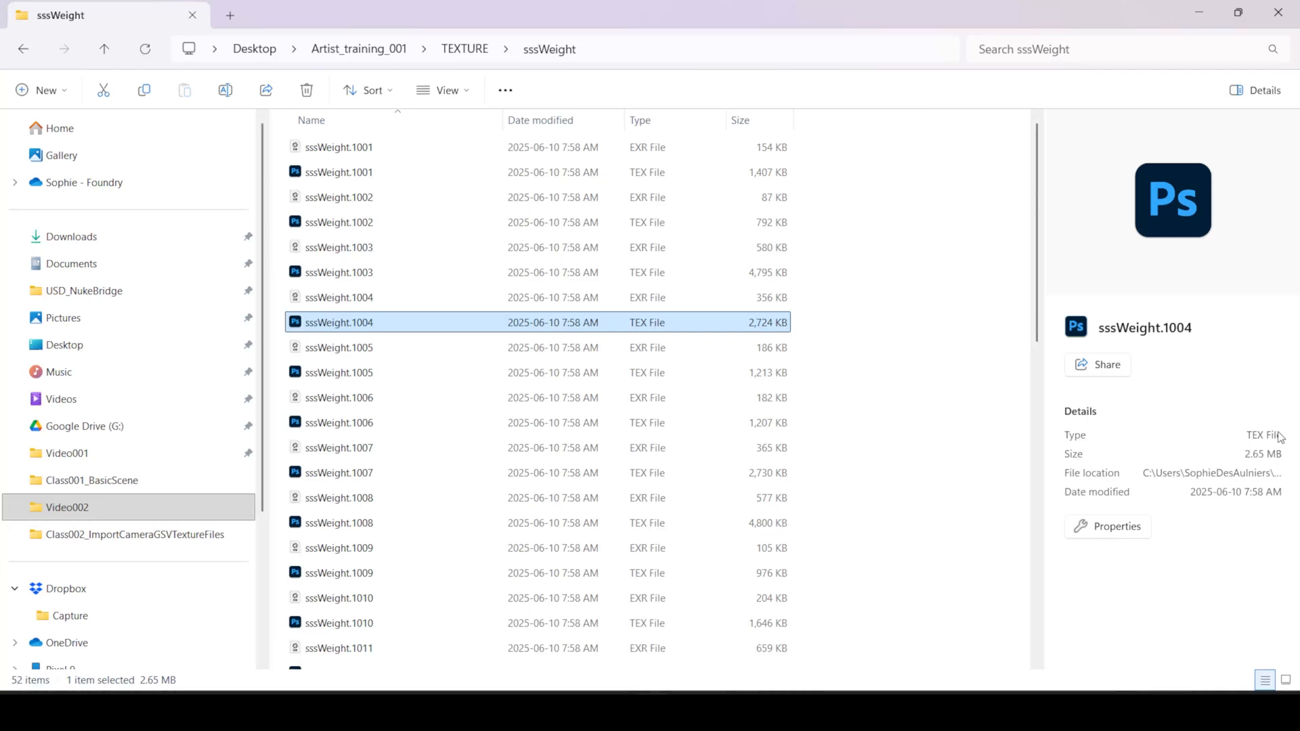
{"action": "left_click", "coordinate": [1201, 12]}
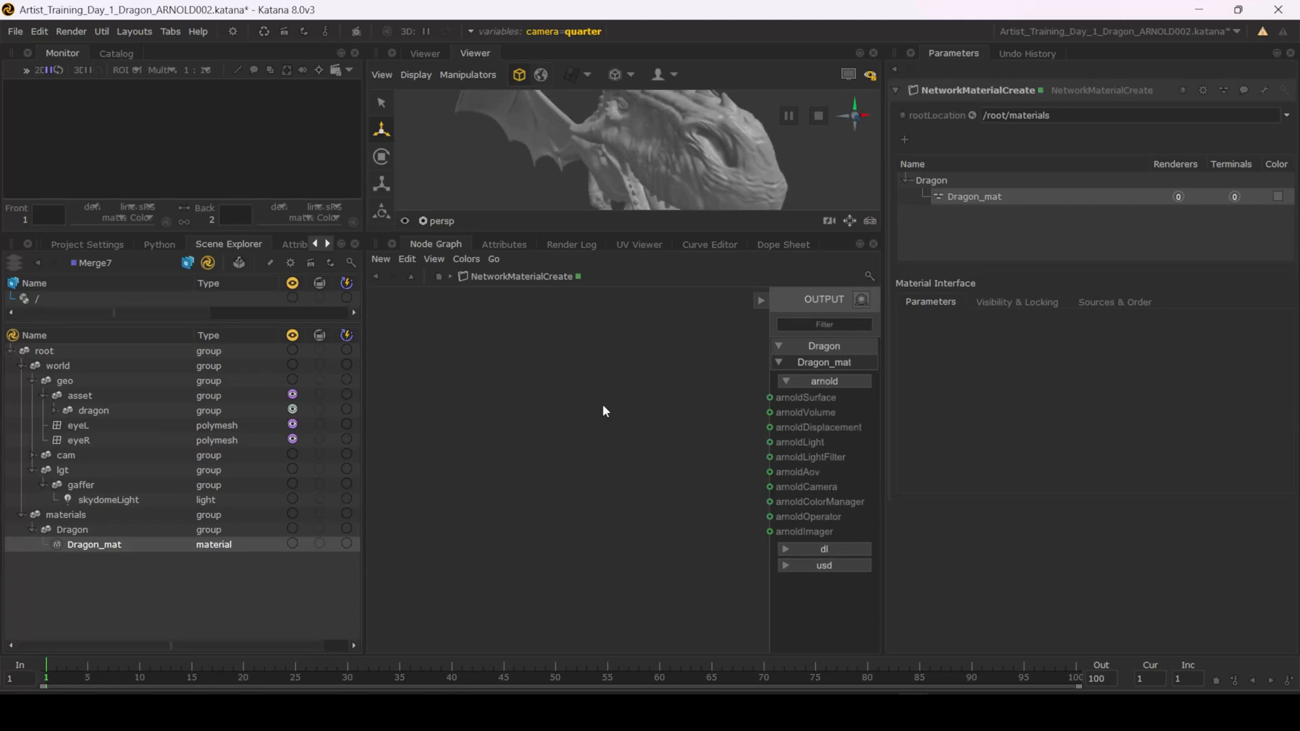
{"action": "key", "text": "Tab"}
{"action": "type", "text": "im"}
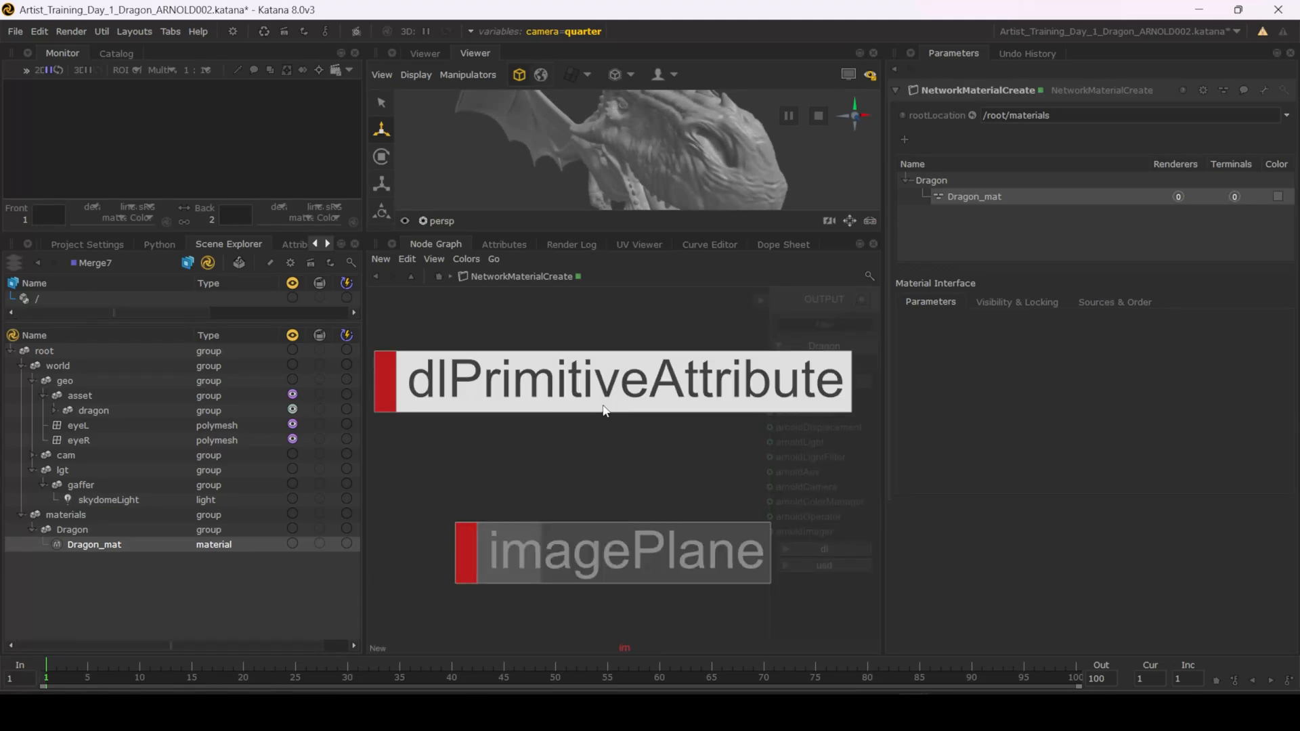
{"action": "key", "text": "Return"}
{"action": "left_click", "coordinate": [587, 434]}
{"action": "key", "text": "Delete"}
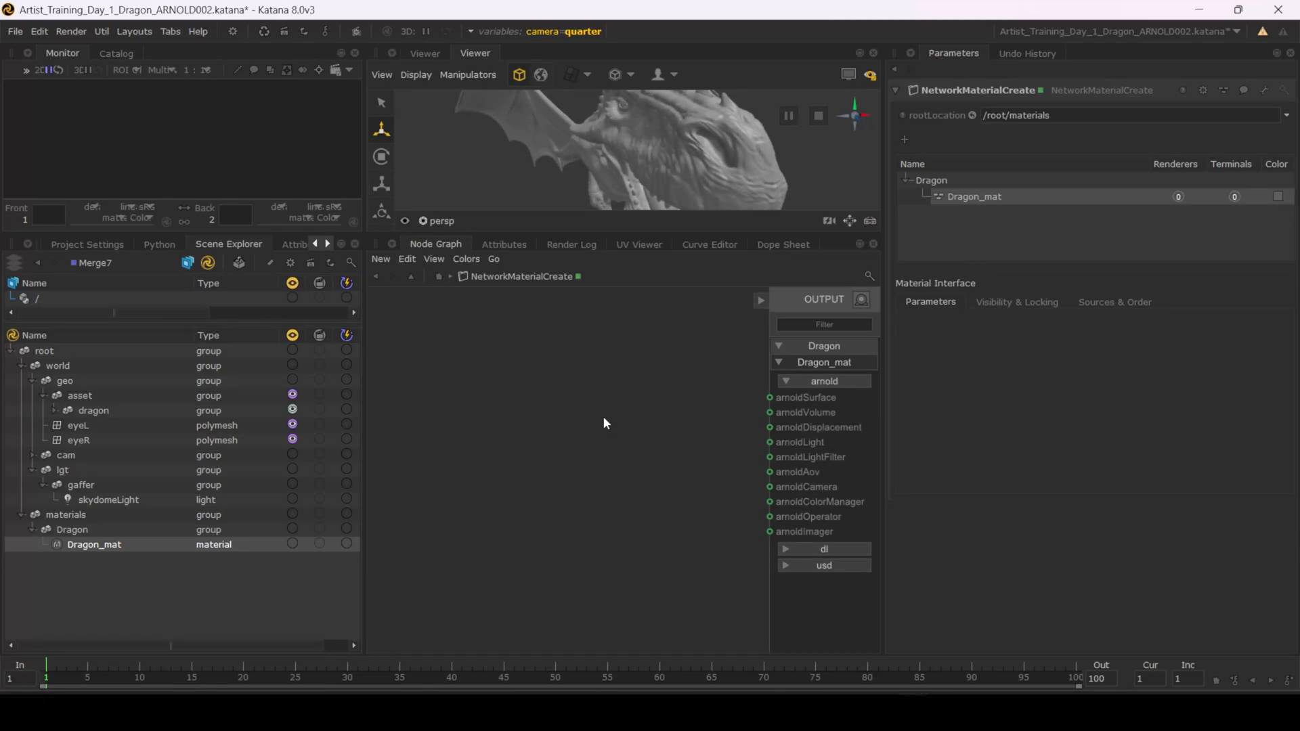
Step: Add an ArnoldShadingNode inside the NetworkMaterialCreate node, beside the Dragon_mat outputs
{"action": "key", "text": "shift+Tab"}
{"action": "left_click", "coordinate": [606, 417]}
{"action": "key", "text": "Tab"}
{"action": "type", "text": "am"}
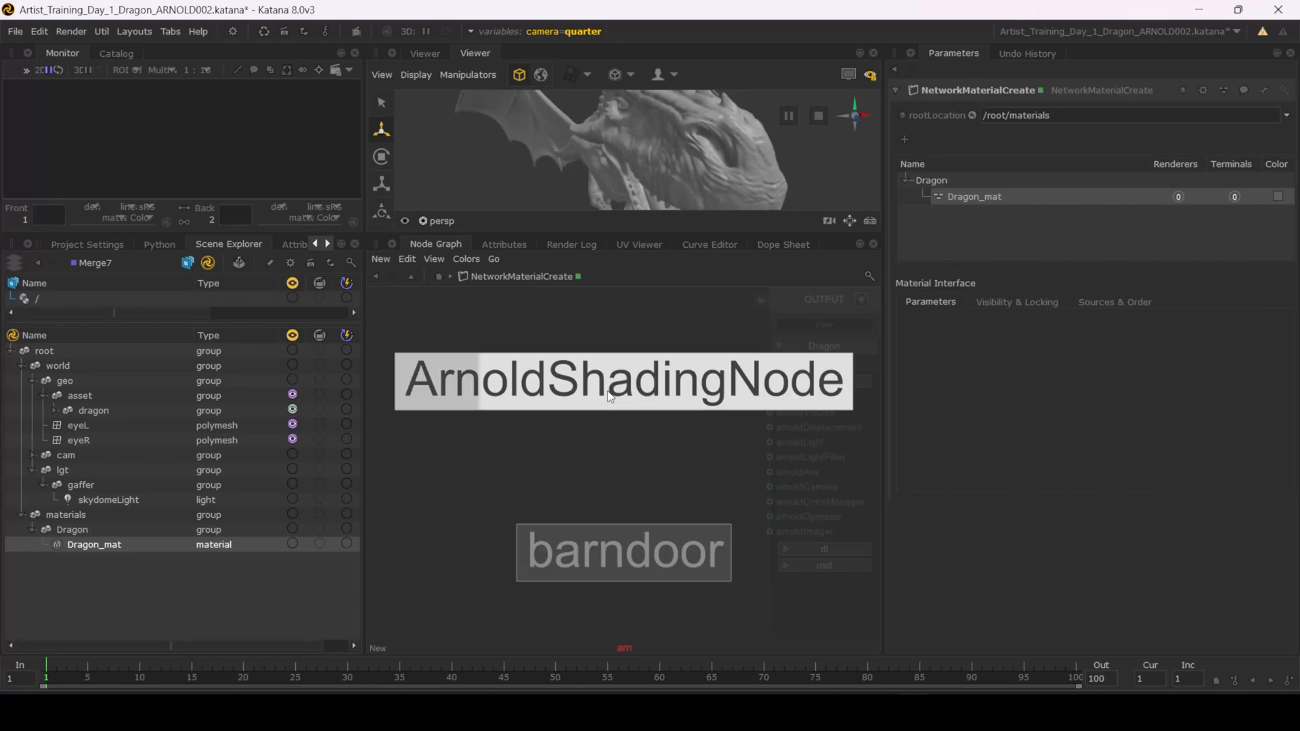
{"action": "key", "text": "Return"}
{"action": "left_click", "coordinate": [506, 411]}
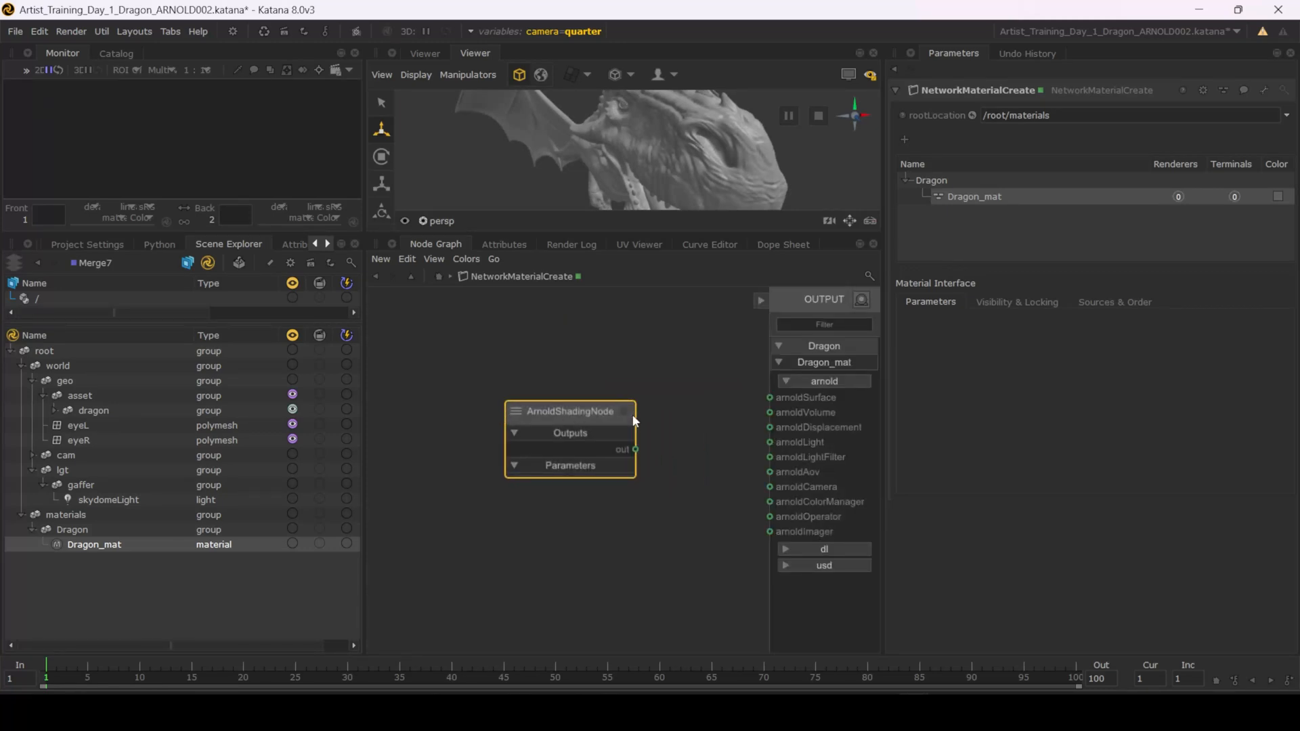
Step: Set the ArnoldShadingNode's nodeType to image, and delete the node
{"action": "left_click", "coordinate": [624, 412]}
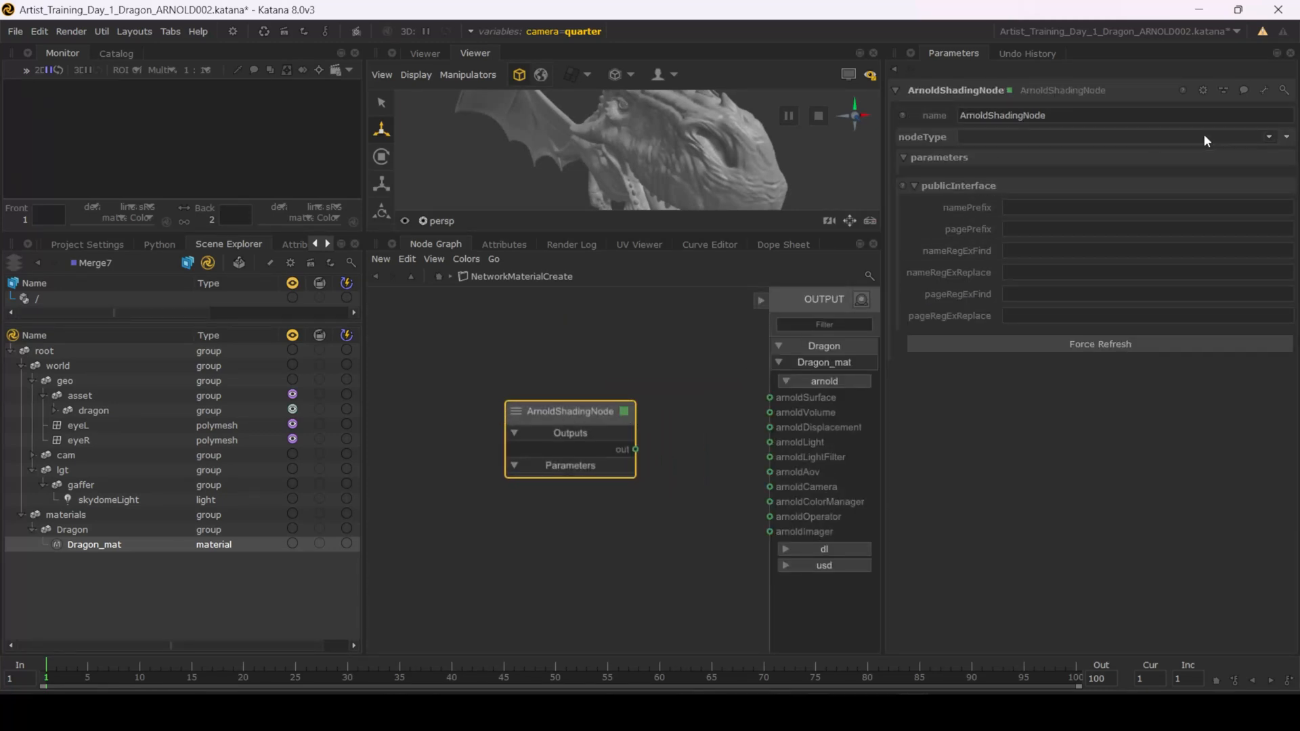
{"action": "left_click", "coordinate": [1268, 137]}
{"action": "type", "text": "i"}
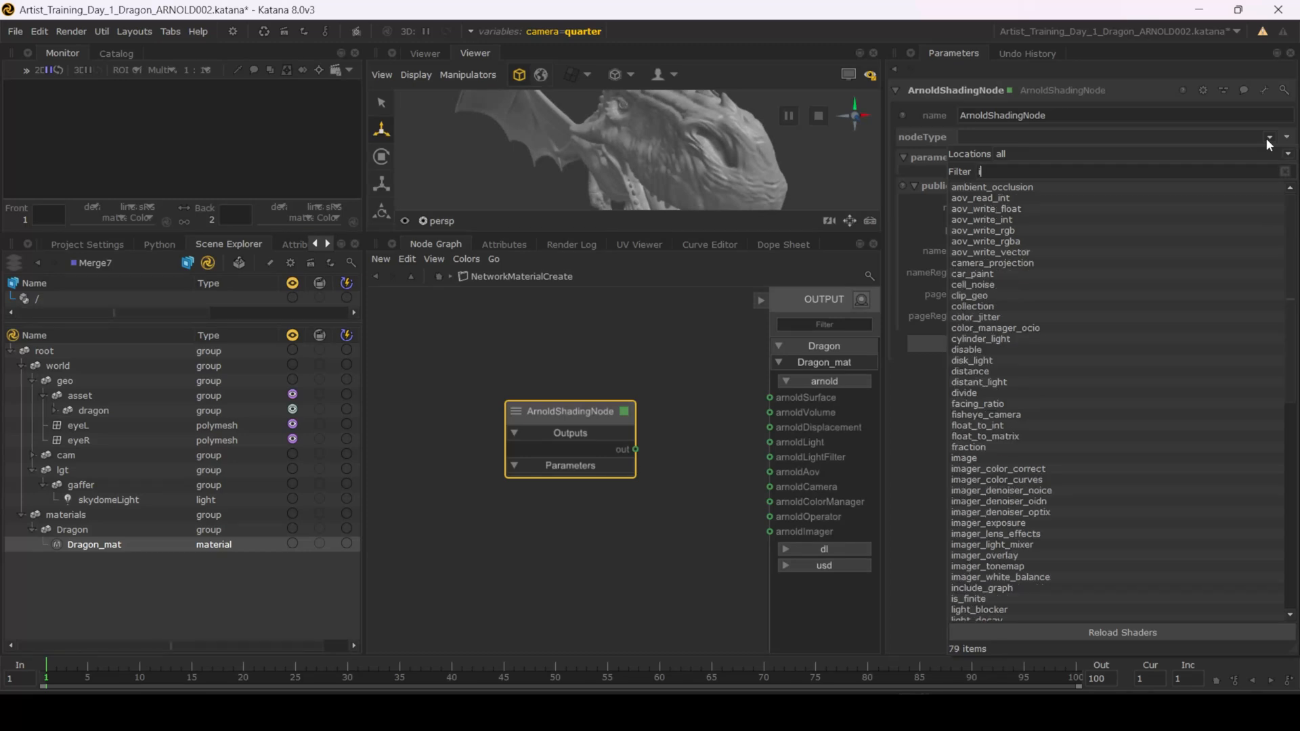
{"action": "type", "text": "mage"}
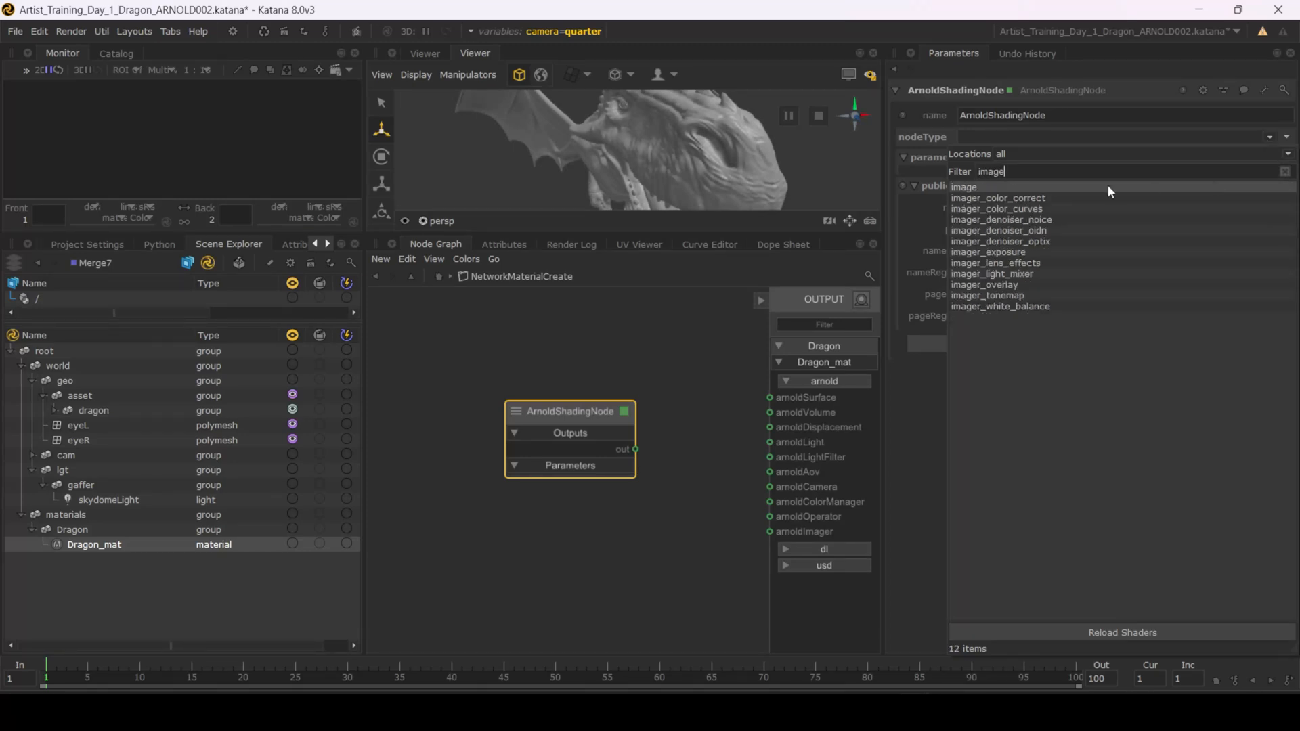
{"action": "left_click", "coordinate": [1036, 184]}
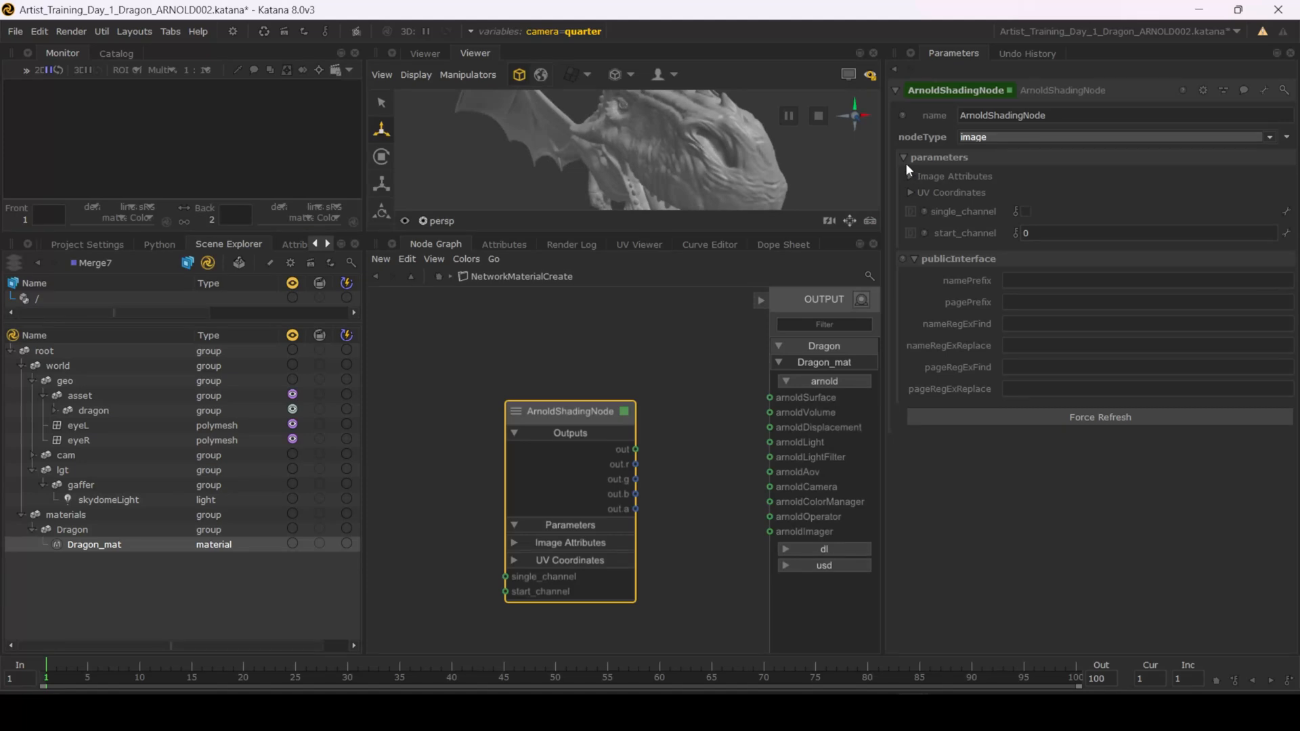
{"action": "key", "text": "Delete"}
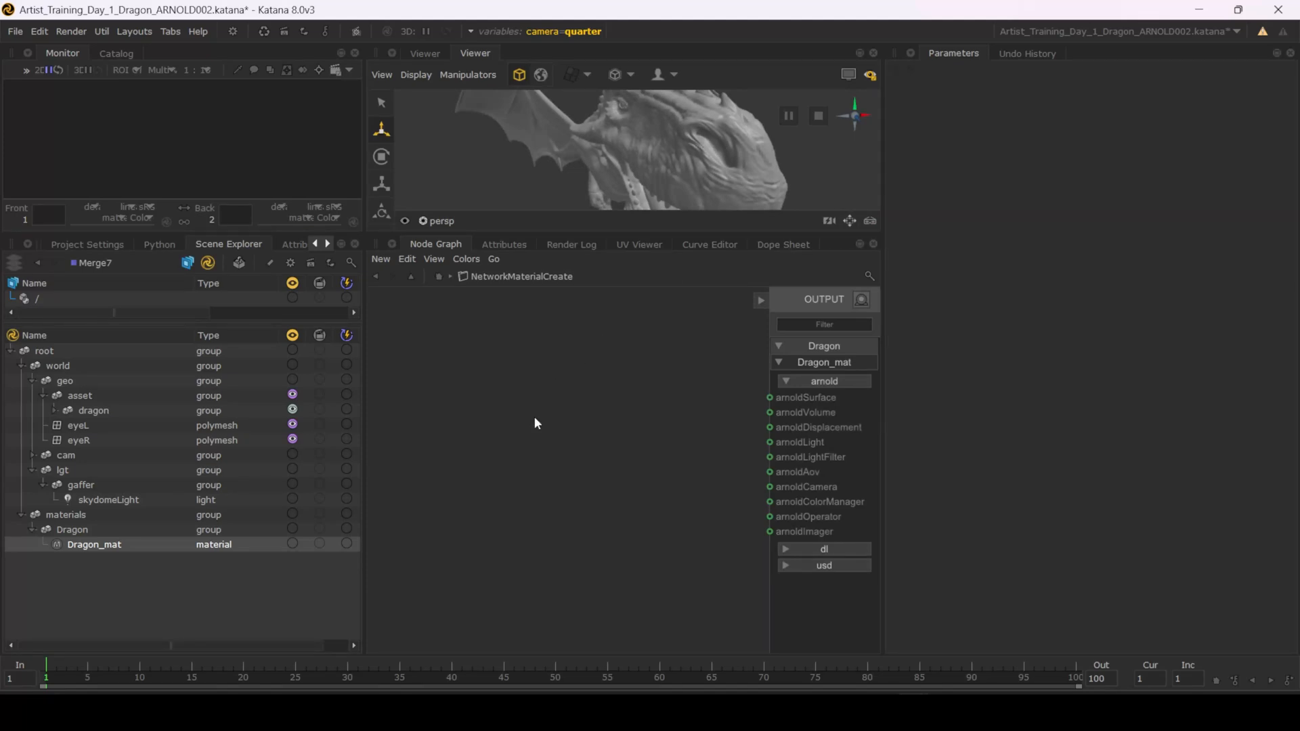
Step: Add an Arnold image shading node directly to the material network, beside the Dragon_mat outputs
{"action": "key", "text": "Tab"}
{"action": "type", "text": "ima"}
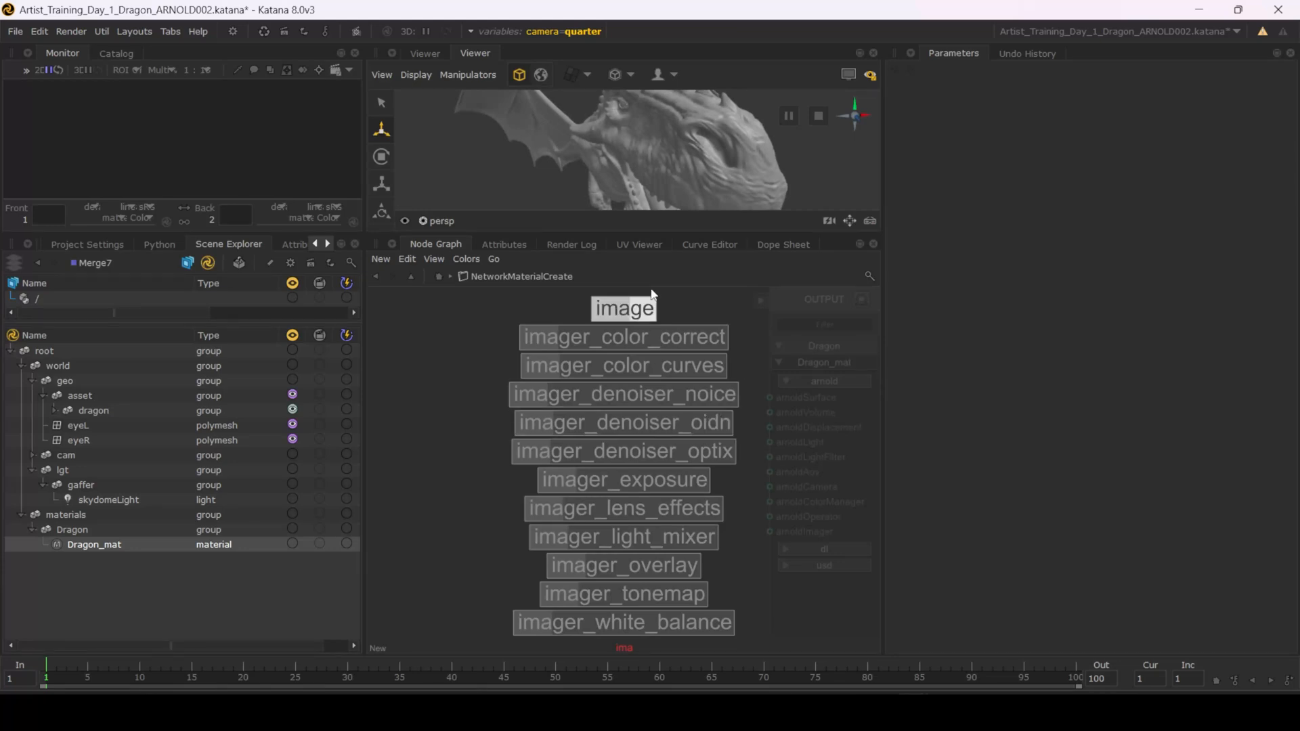
{"action": "left_click", "coordinate": [621, 318]}
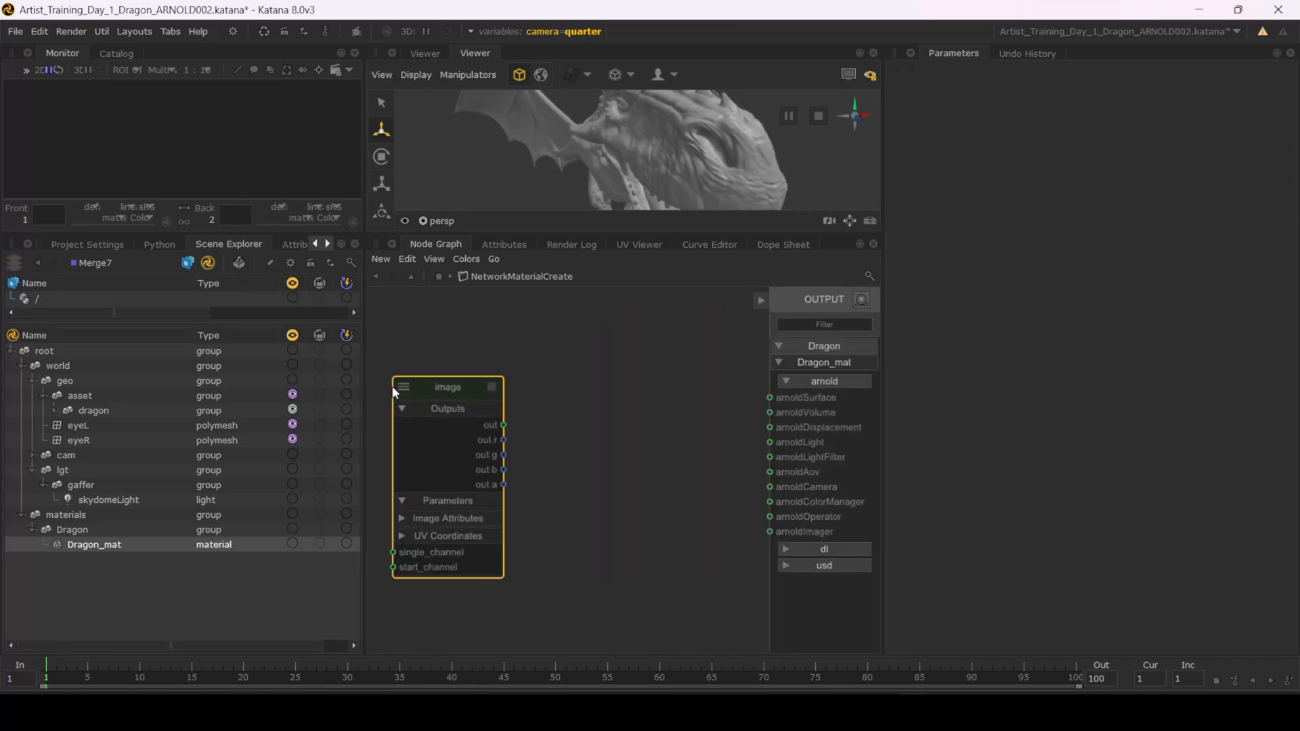
{"action": "left_click", "coordinate": [428, 356]}
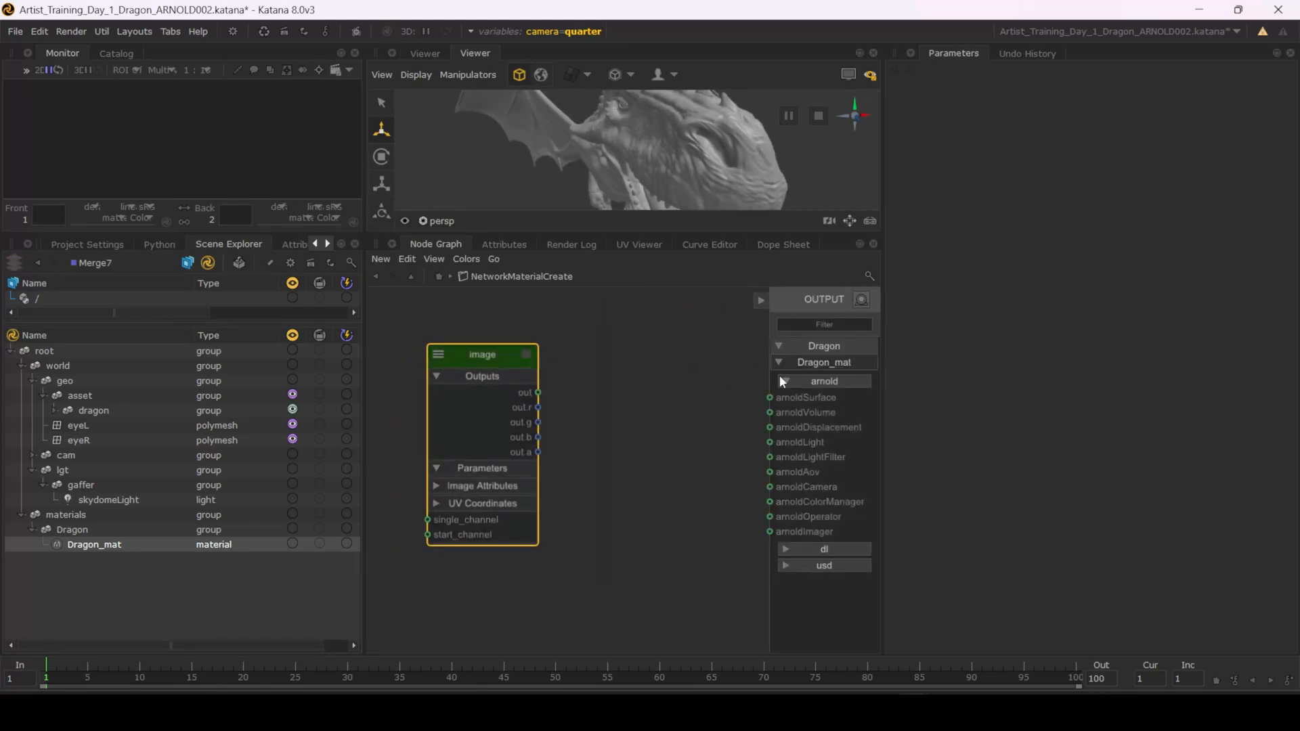
Step: Load albedo.1001.exr from the TEXTURE/albedo folder as the image node's filename
{"action": "left_click", "coordinate": [527, 354]}
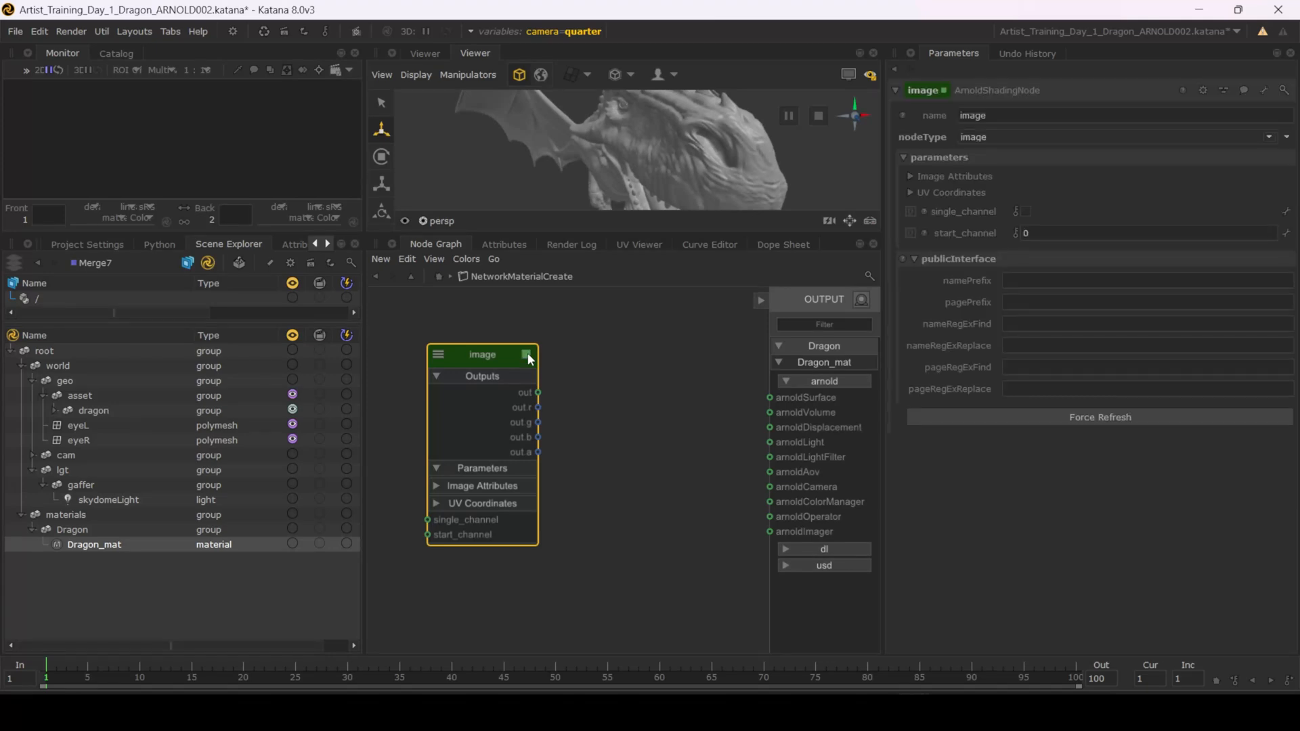
{"action": "left_click", "coordinate": [911, 176]}
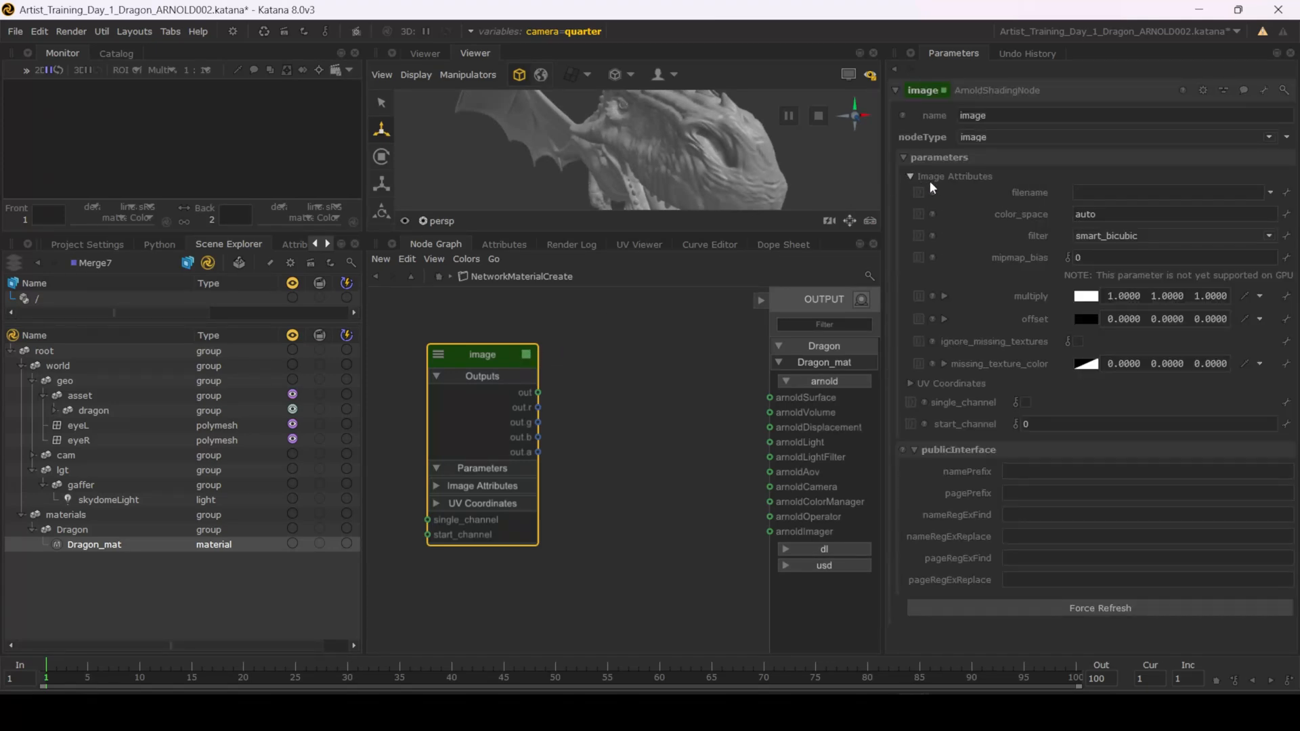
{"action": "left_click", "coordinate": [1277, 197]}
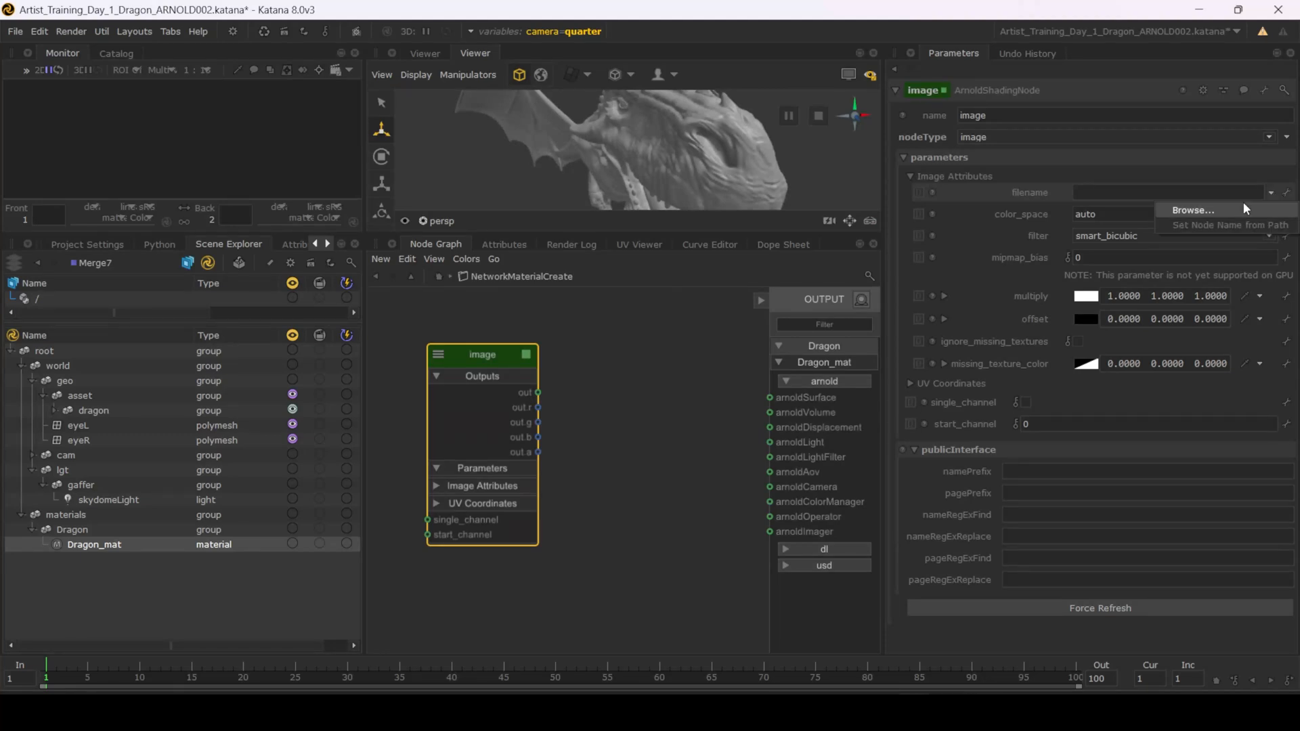
{"action": "left_click", "coordinate": [1229, 212]}
{"action": "left_click", "coordinate": [525, 264]}
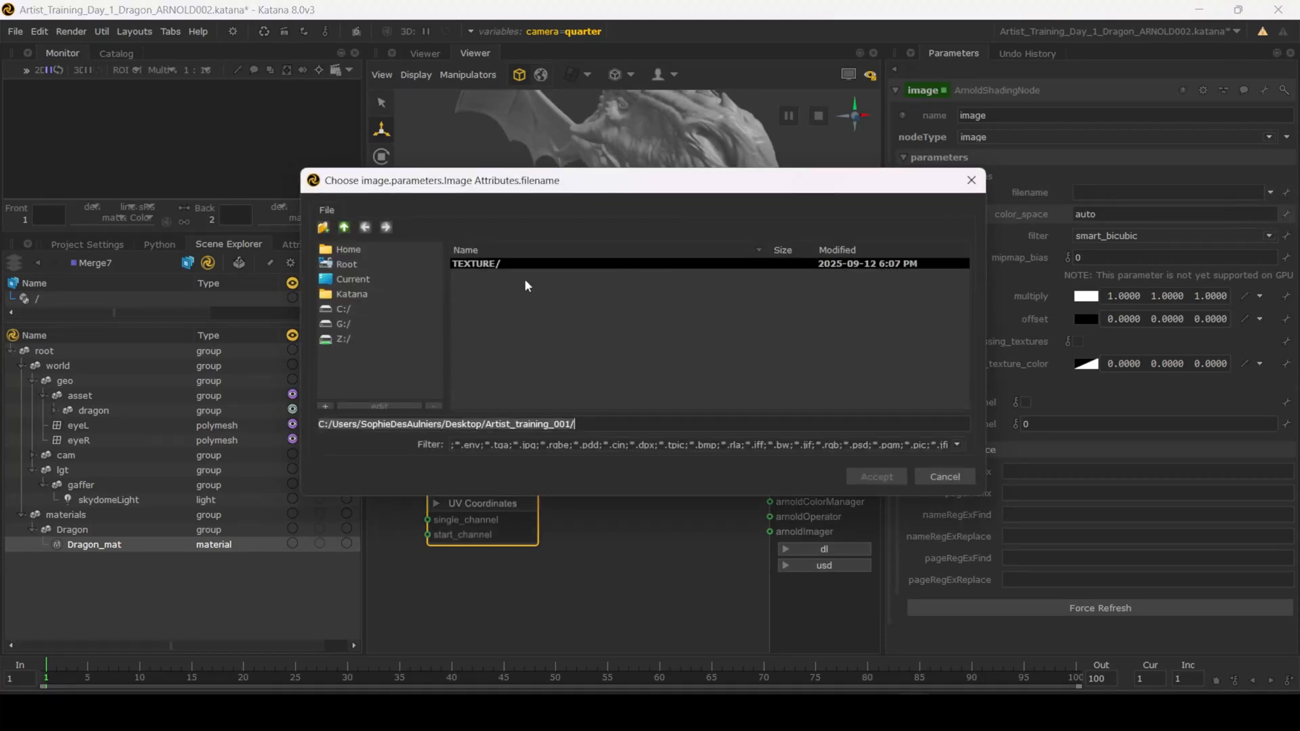
{"action": "double_click", "coordinate": [501, 266]}
{"action": "double_click", "coordinate": [501, 264]}
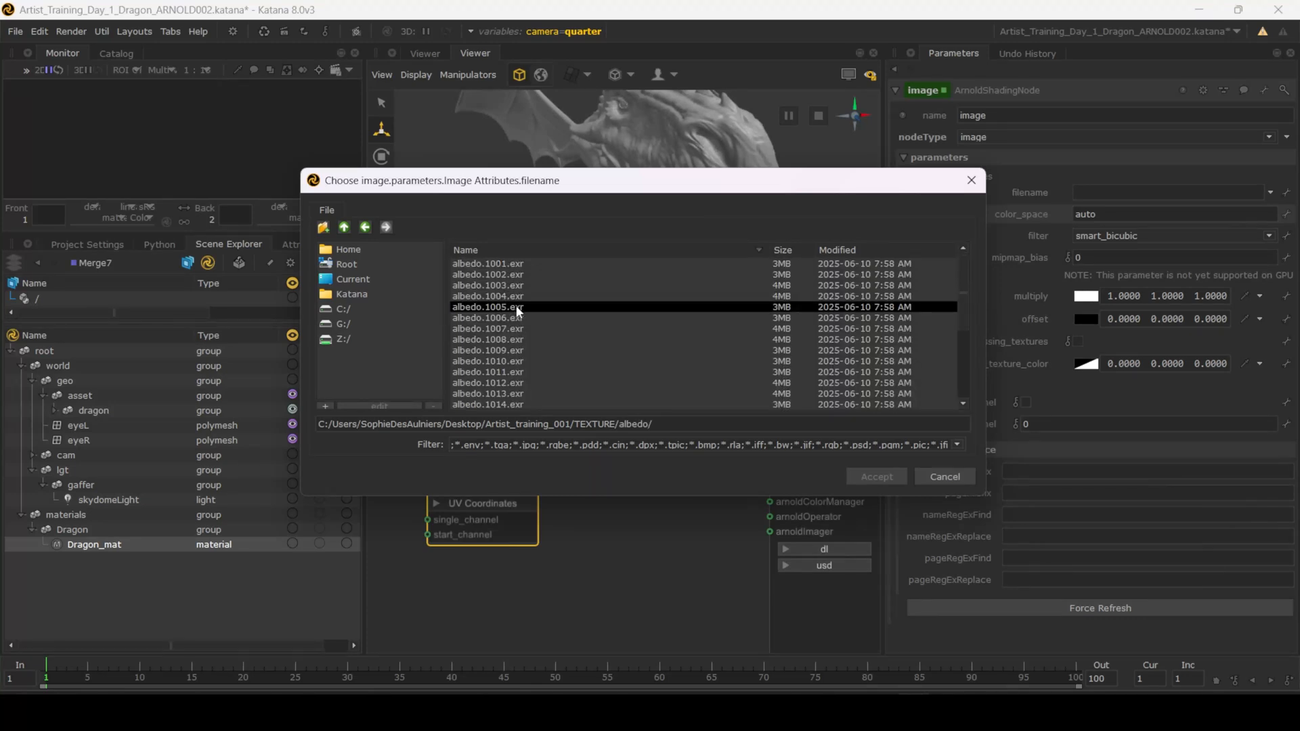
{"action": "scroll", "coordinate": [502, 342], "scroll_direction": "down", "scroll_amount": 4}
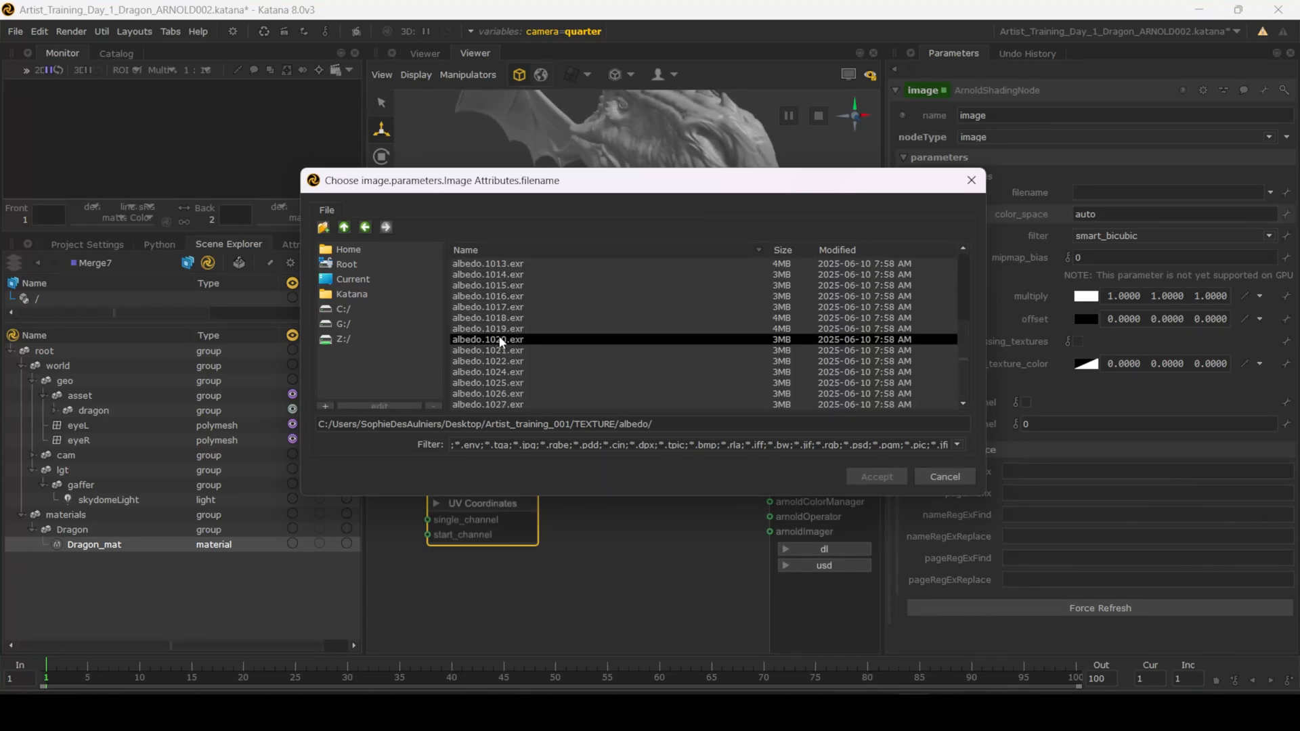
{"action": "left_click_drag", "start_coordinate": [965, 363], "coordinate": [965, 218]}
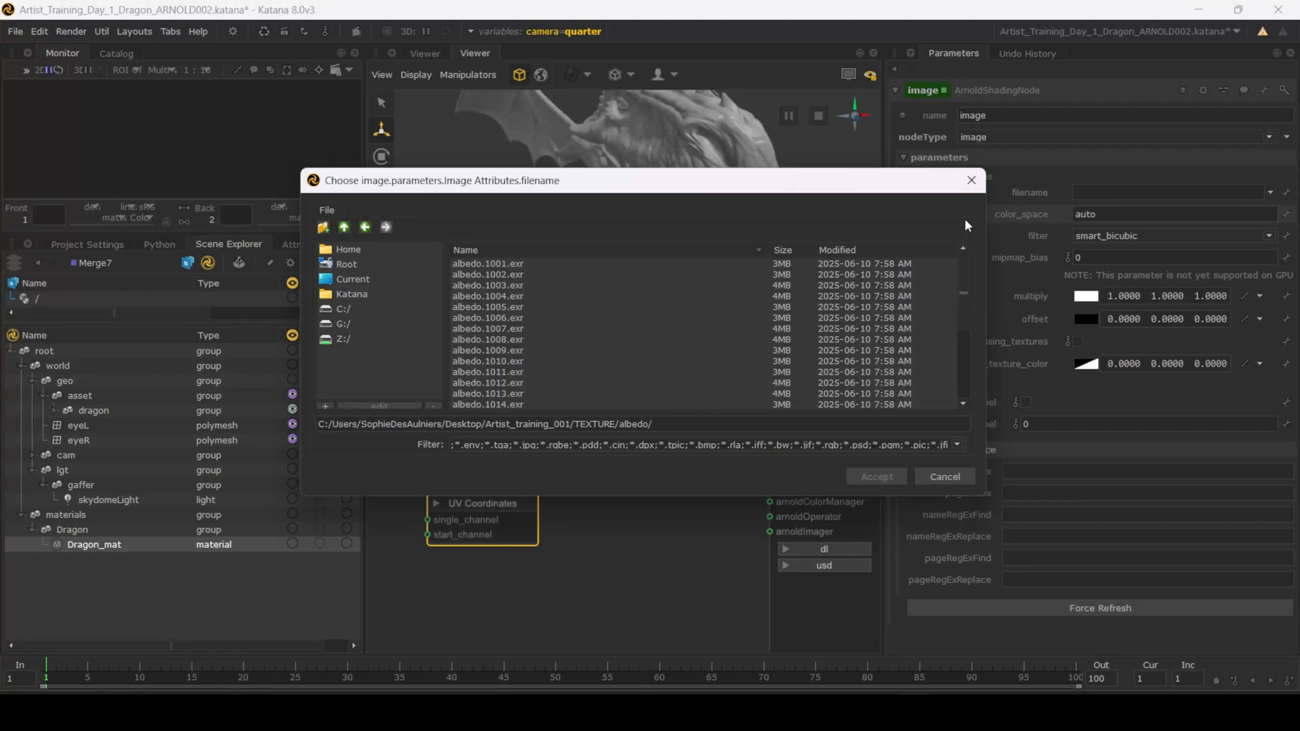
{"action": "left_click", "coordinate": [501, 263]}
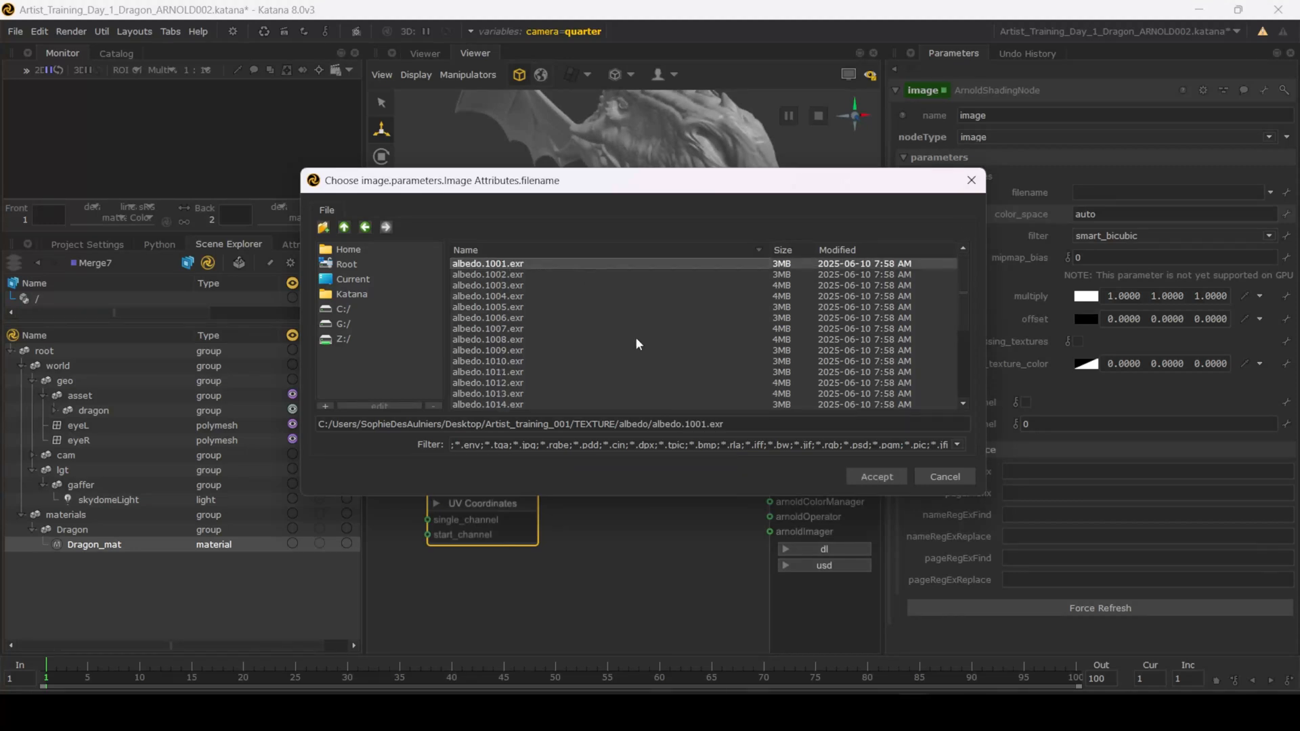
{"action": "left_click", "coordinate": [877, 478]}
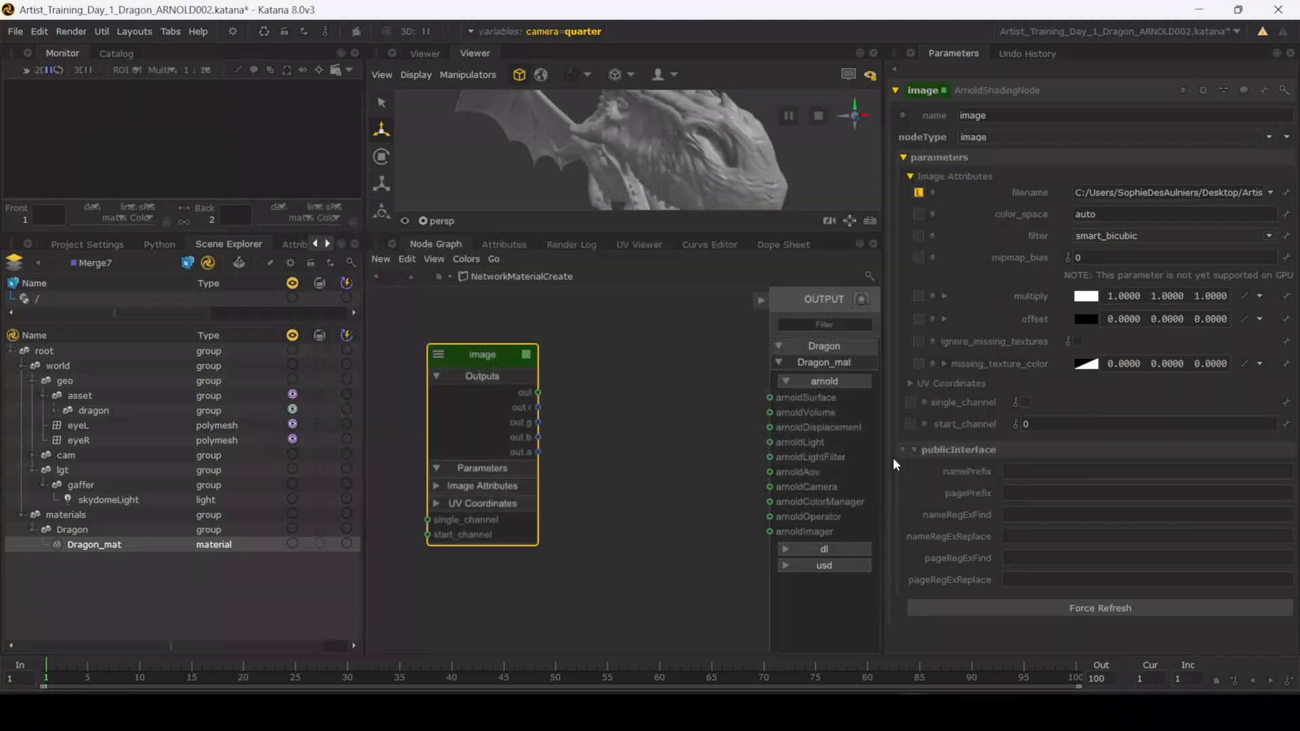
Step: Turn the image node's filename into an expression, replacing the absolute project path before /TEXTURE with project.dir+ '
{"action": "right_click", "coordinate": [1041, 196]}
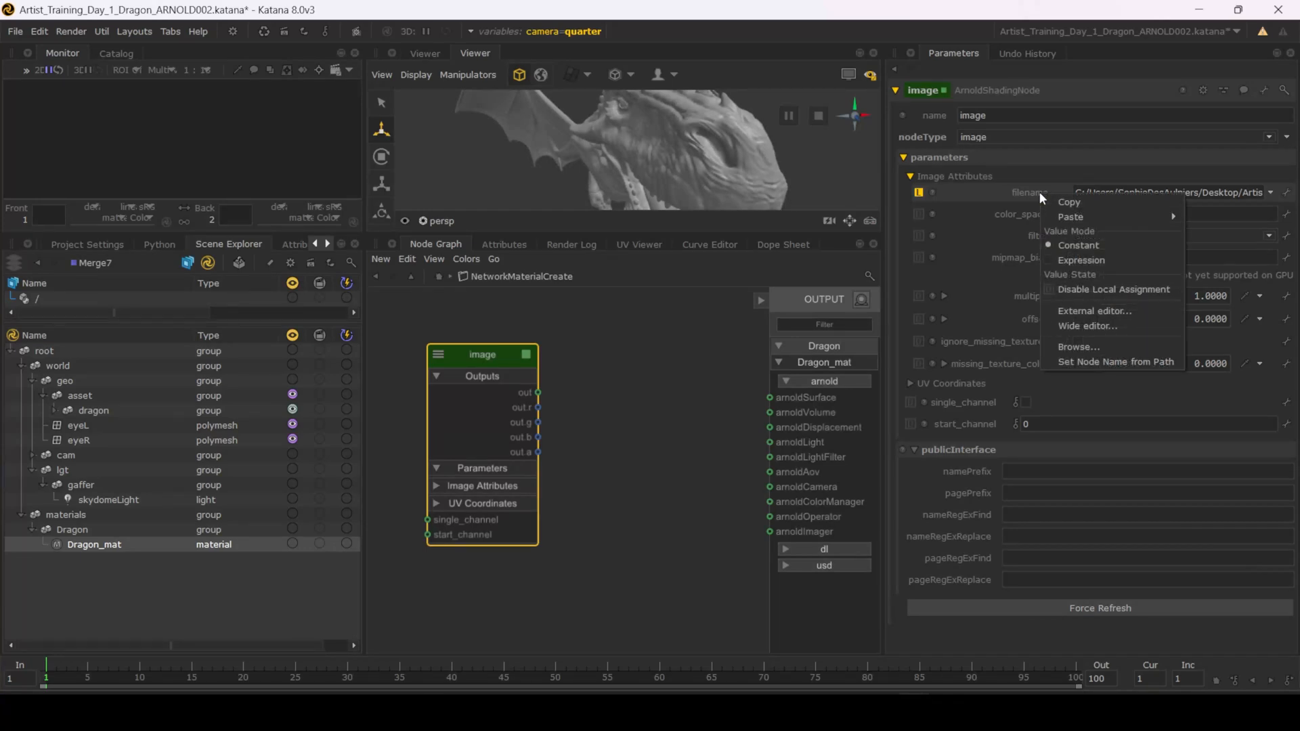
{"action": "left_click", "coordinate": [1049, 259]}
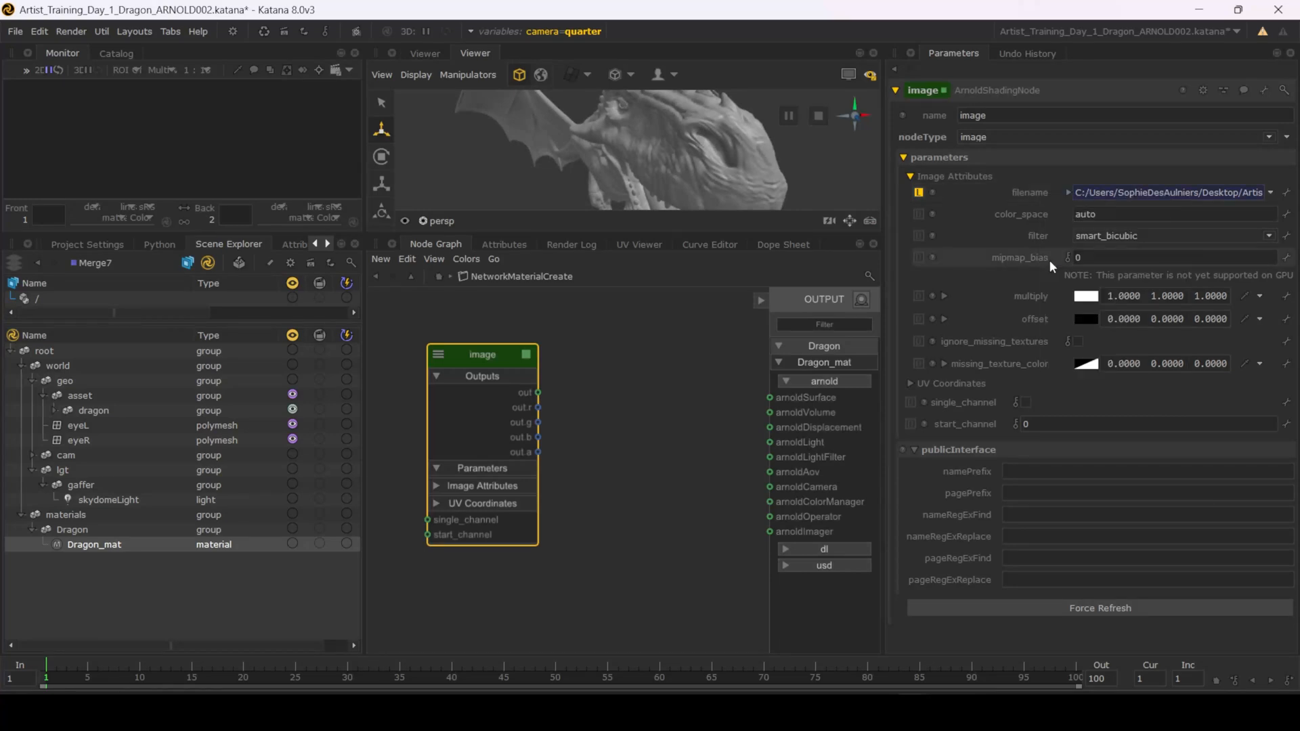
{"action": "left_click", "coordinate": [1067, 193]}
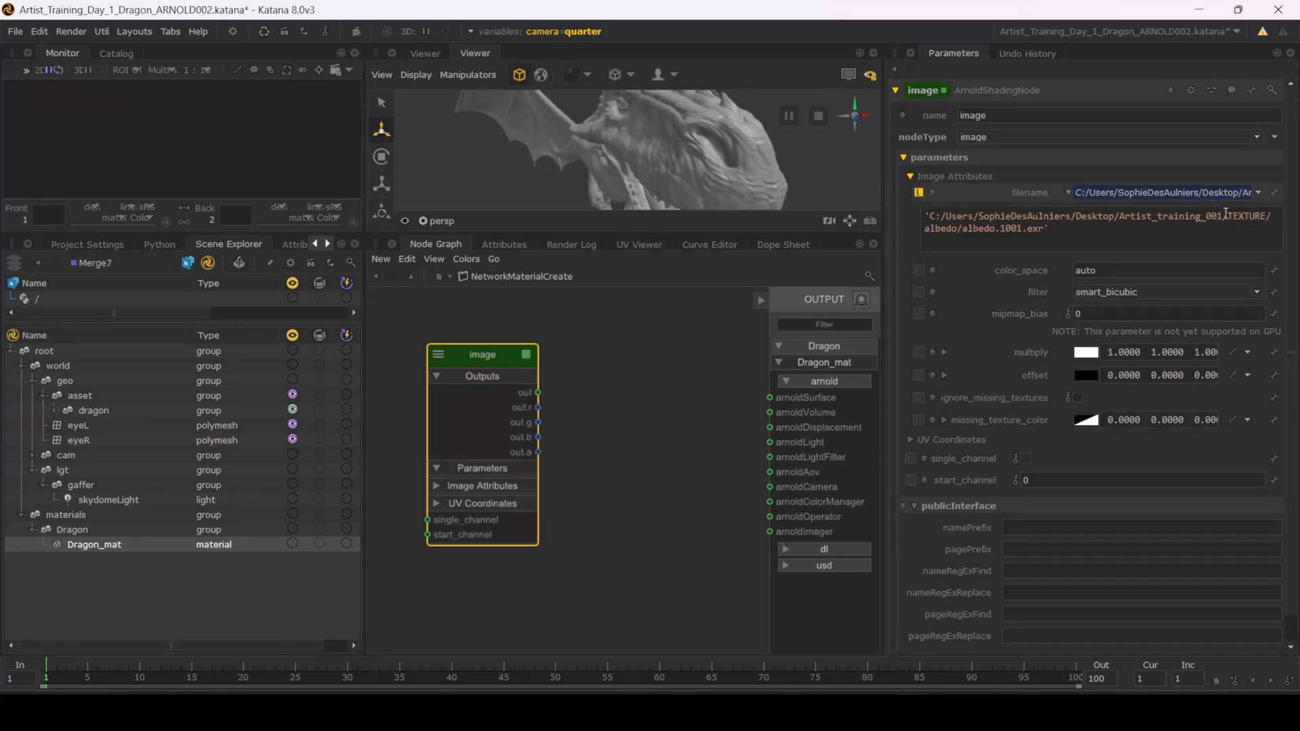
{"action": "left_click_drag", "start_coordinate": [1224, 214], "coordinate": [902, 226]}
{"action": "left_click", "coordinate": [1223, 217]}
{"action": "left_click_drag", "start_coordinate": [1222, 217], "coordinate": [895, 212]}
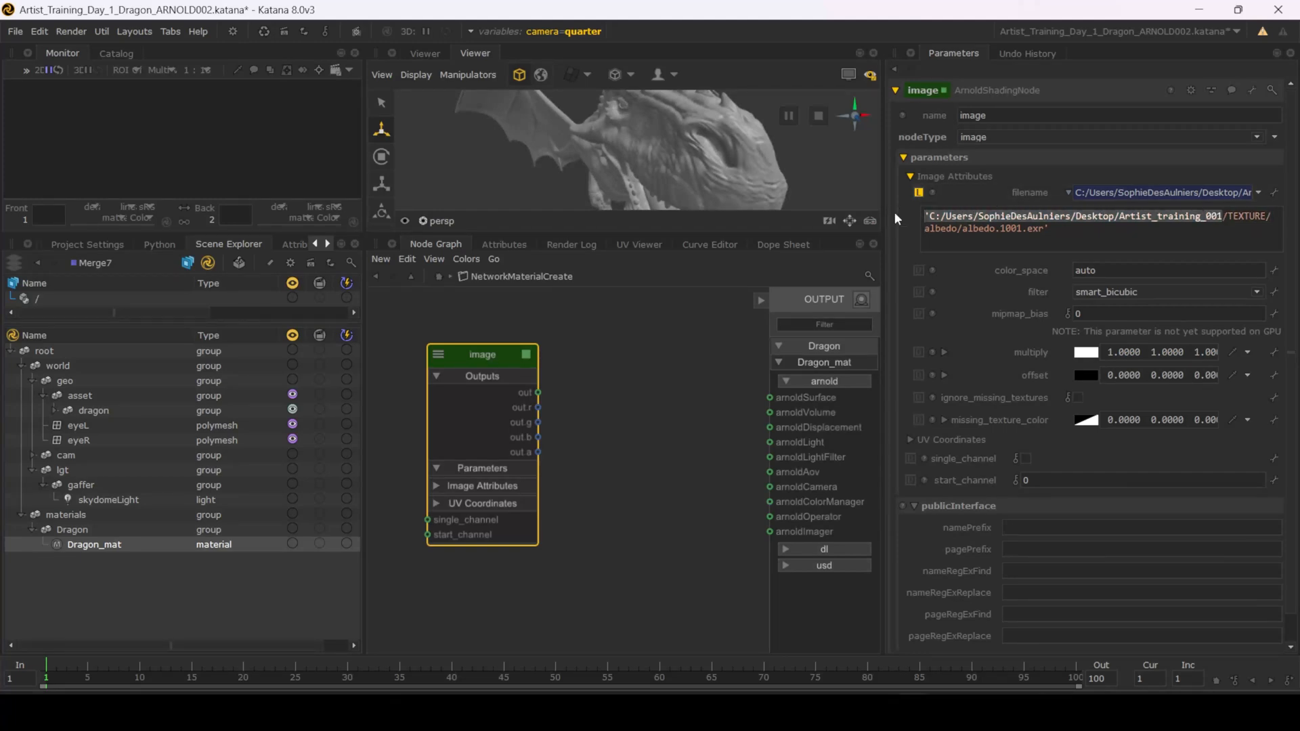
{"action": "type", "text": "project"}
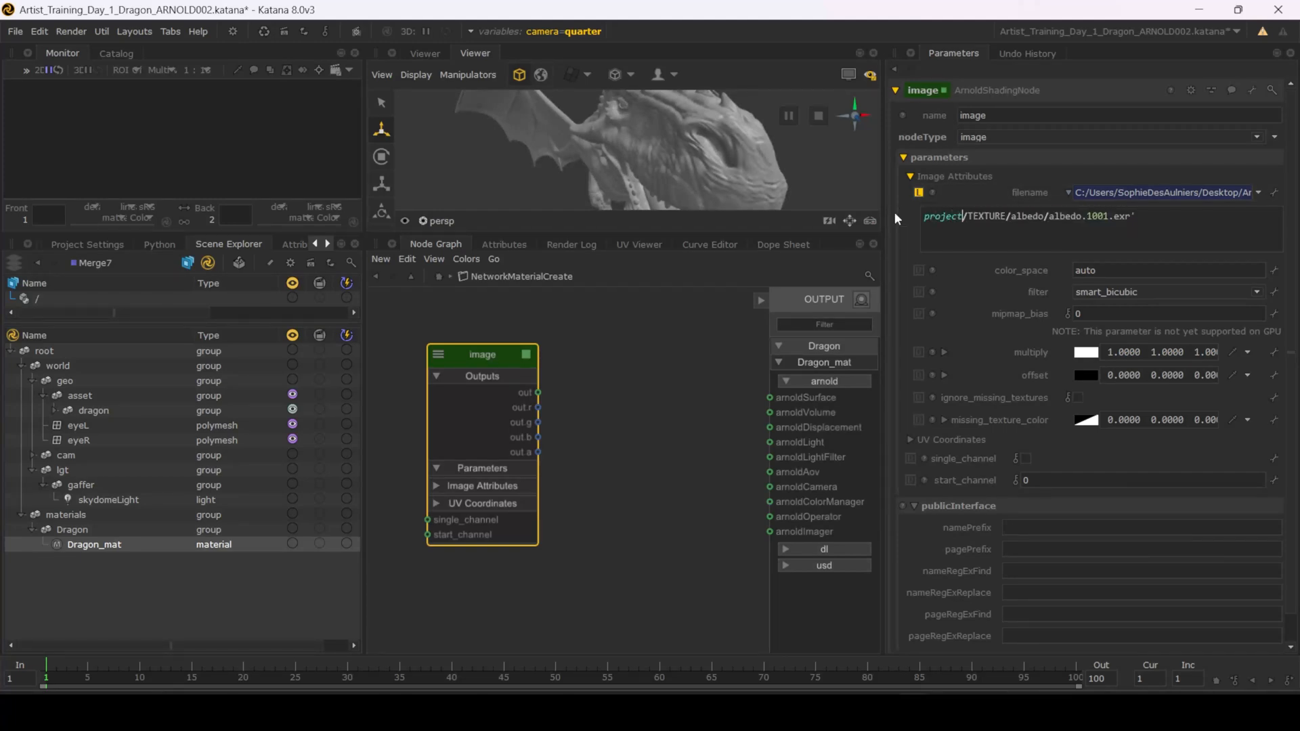
{"action": "type", "text": ".dir"}
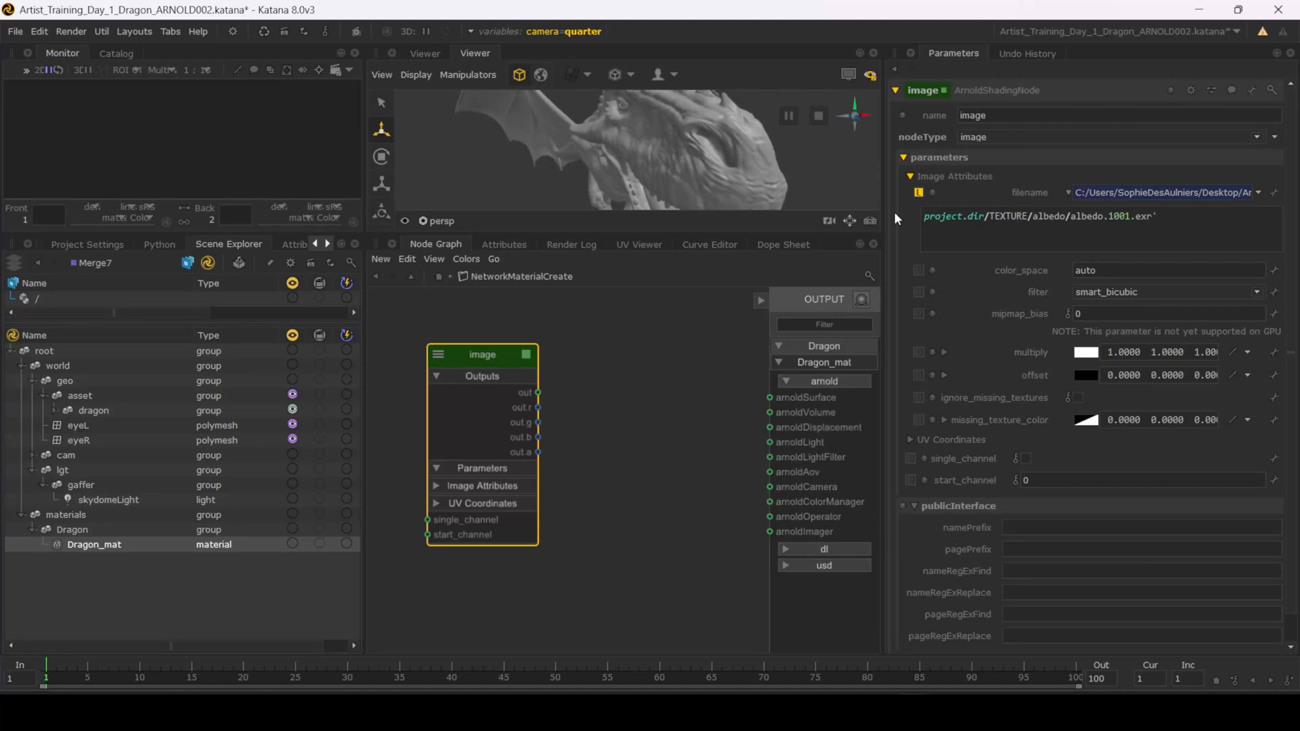
{"action": "type", "text": "+ '"}
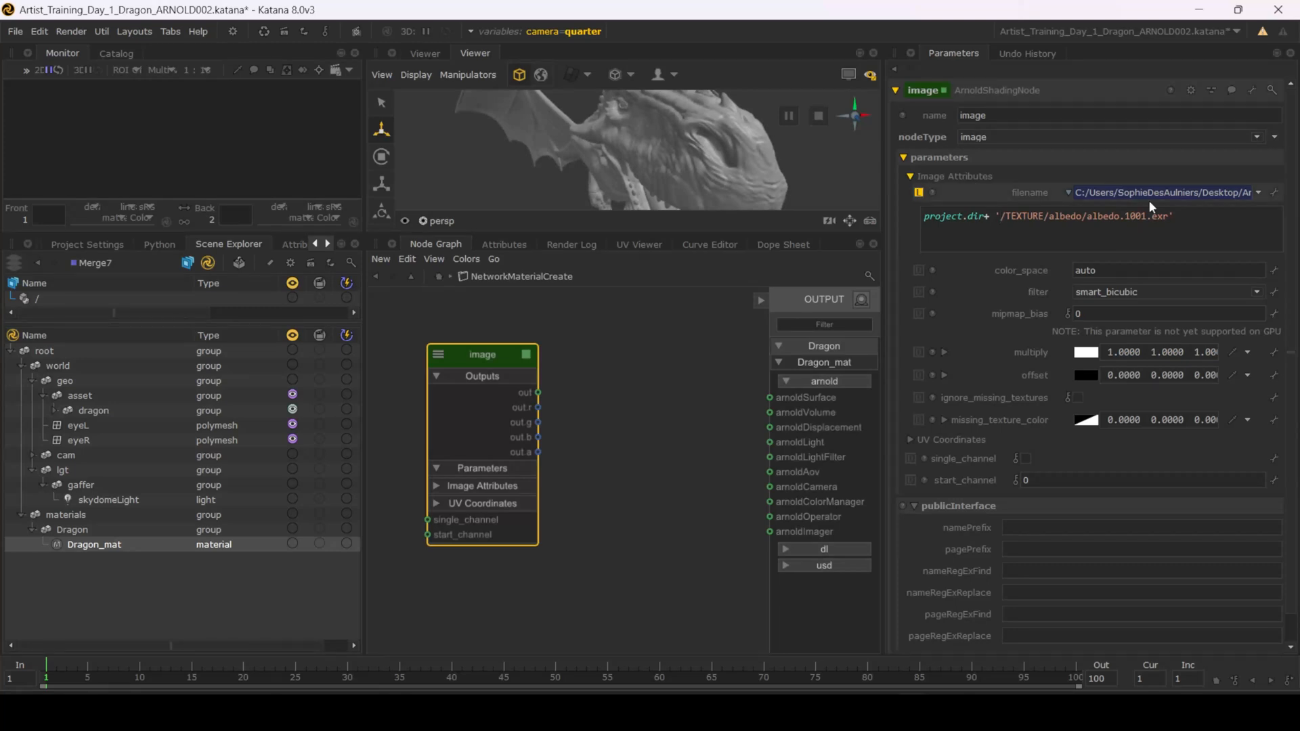
Step: Replace 1001 with <UDIM> and the exr extension with tex in the albedo filename expression, using the English (Canada) keyboard layout
{"action": "left_click_drag", "start_coordinate": [1147, 216], "coordinate": [1124, 216]}
{"action": "key", "text": "BackSpace"}
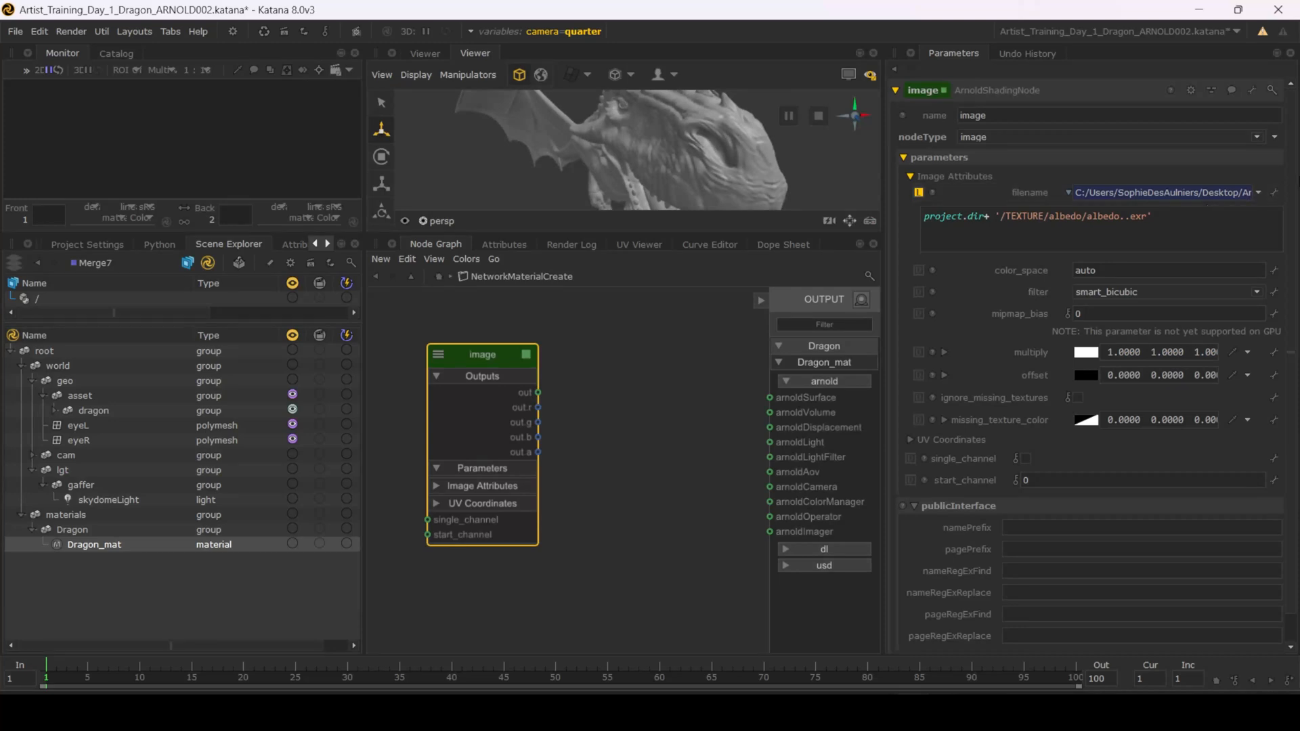
{"action": "key", "text": "super+space"}
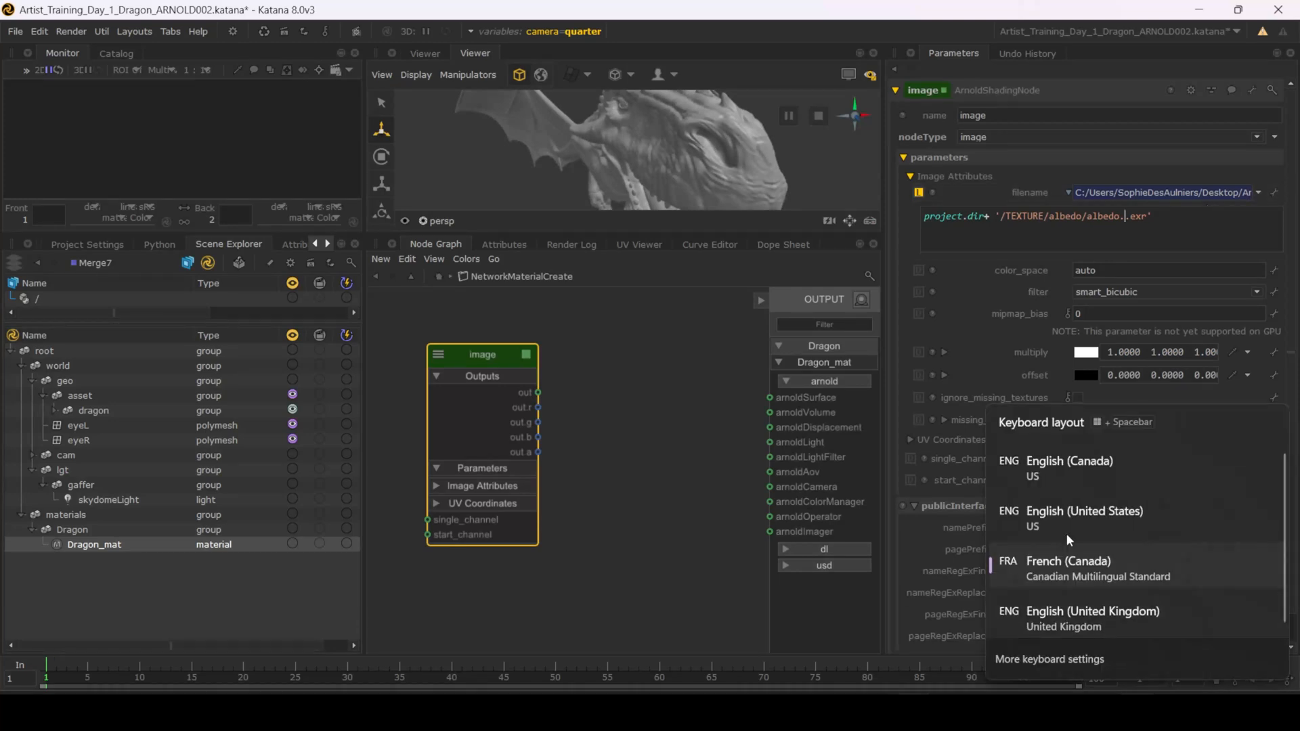
{"action": "left_click", "coordinate": [1066, 477]}
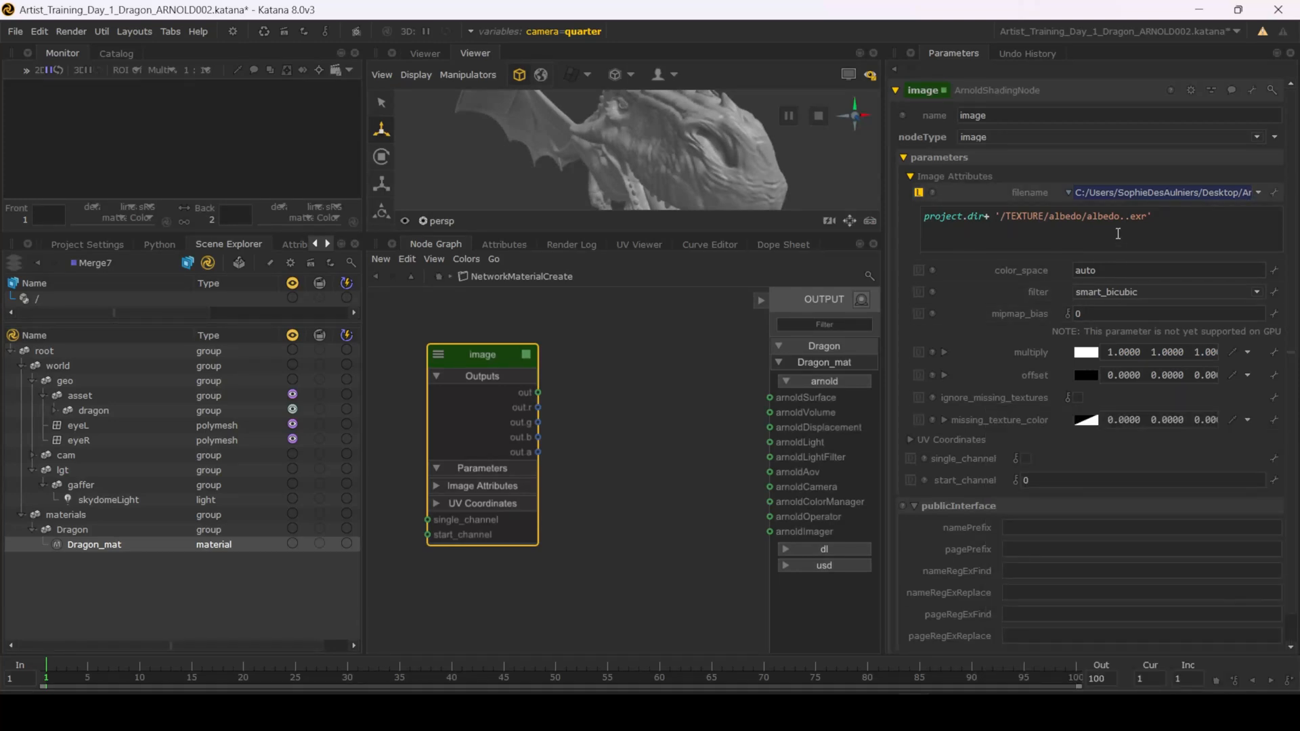
{"action": "type", "text": "<UDIM>"}
{"action": "left_click_drag", "start_coordinate": [1180, 216], "coordinate": [1166, 218]}
{"action": "type", "text": "tex"}
{"action": "key", "text": "Return"}
{"action": "left_click", "coordinate": [1212, 218]}
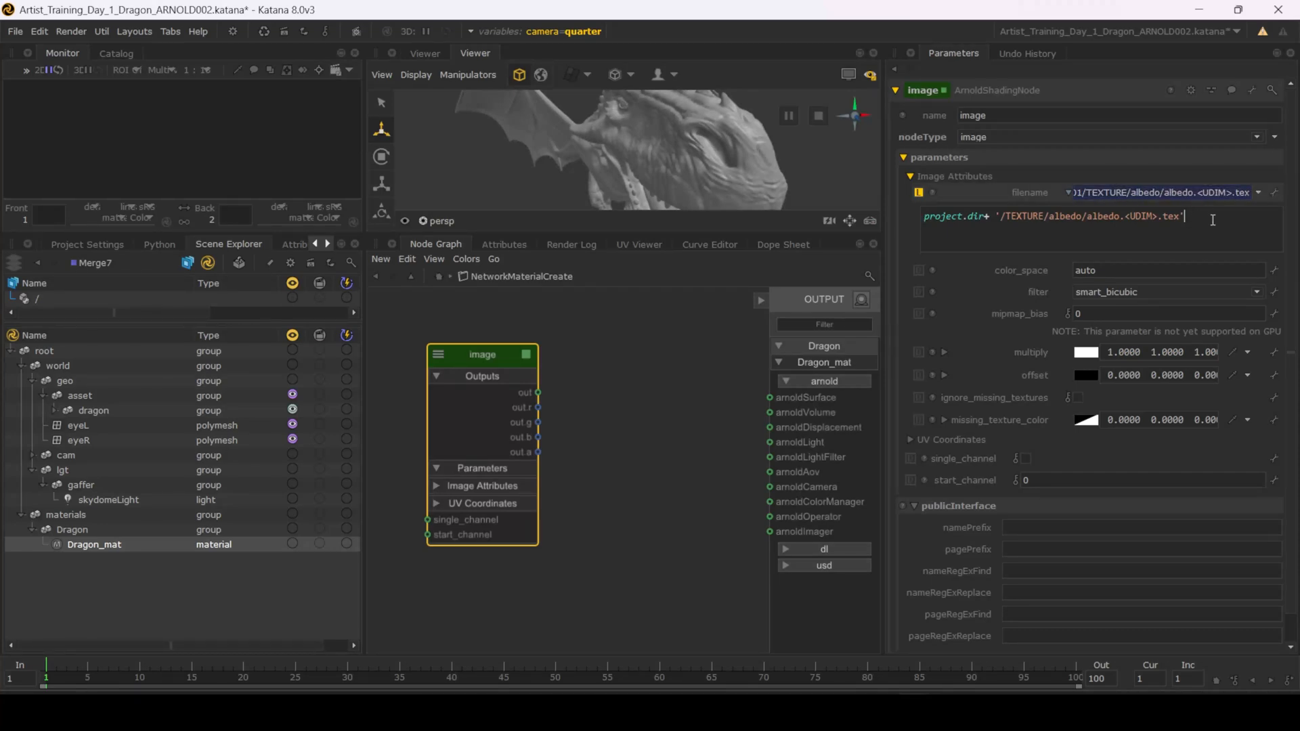
{"action": "left_click_drag", "start_coordinate": [1152, 216], "coordinate": [1124, 217]}
{"action": "left_click", "coordinate": [1227, 212]}
Step: Rename the image node as albedo
{"action": "middle_click_drag", "start_coordinate": [563, 463], "coordinate": [565, 424]}
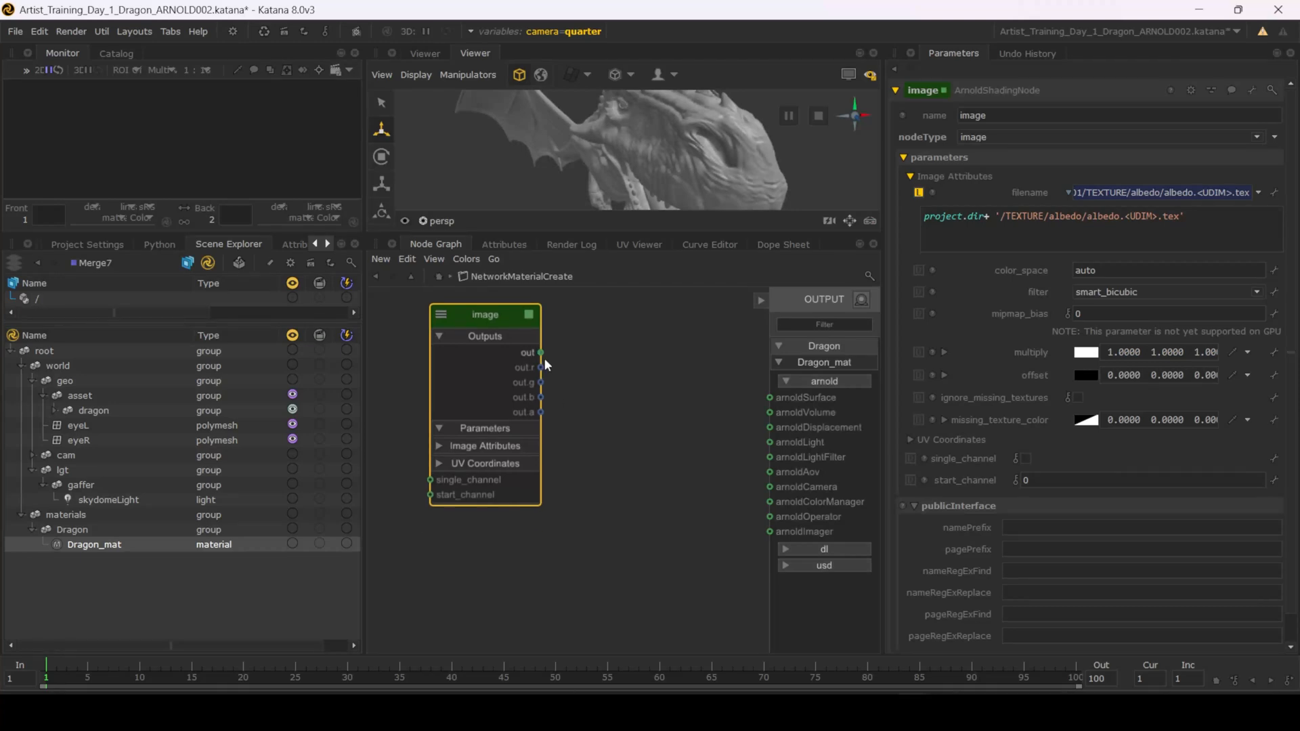
{"action": "double_click", "coordinate": [1011, 114]}
{"action": "type", "text": "albedo"}
{"action": "key", "text": "Return"}
Step: Duplicate the albedo node below the original and rename the copy as specW
{"action": "middle_click_drag", "start_coordinate": [606, 515], "coordinate": [553, 433]}
{"action": "scroll", "coordinate": [601, 418], "scroll_direction": "down", "scroll_amount": 3}
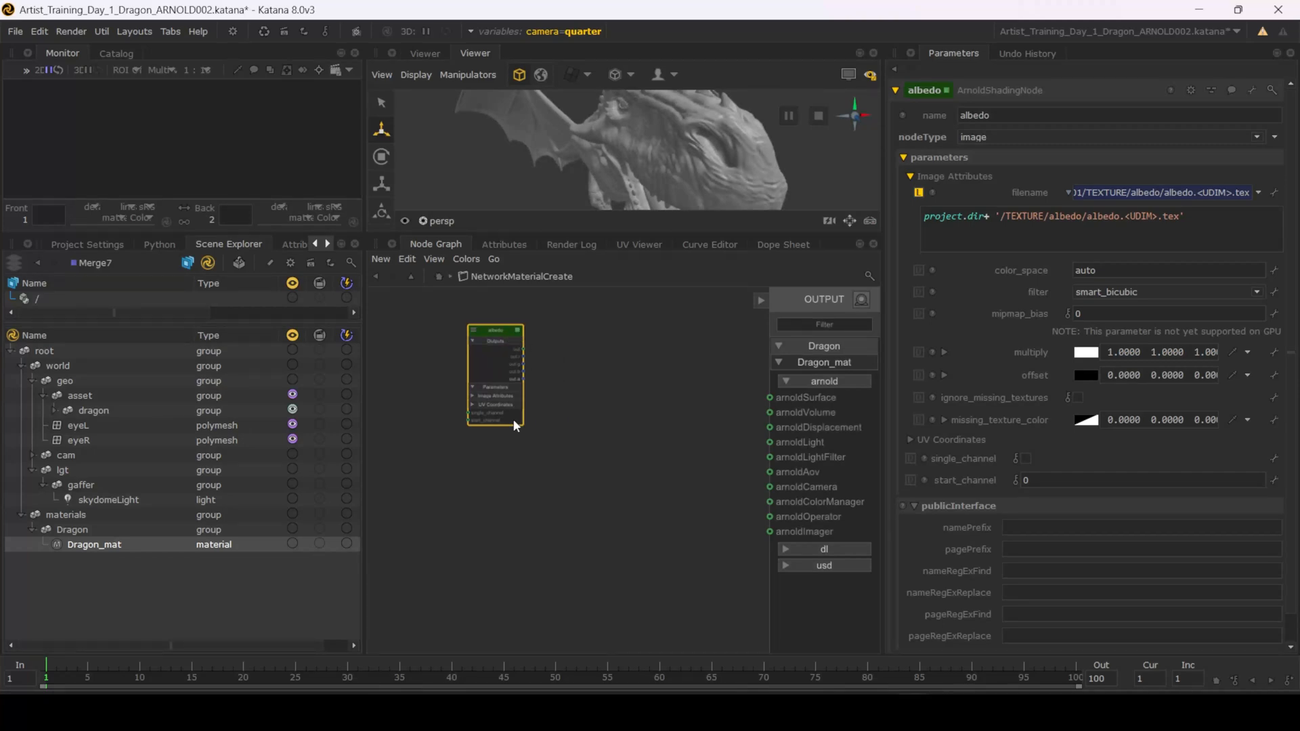
{"action": "left_click", "coordinate": [500, 478]}
{"action": "key", "text": "ctrl+v"}
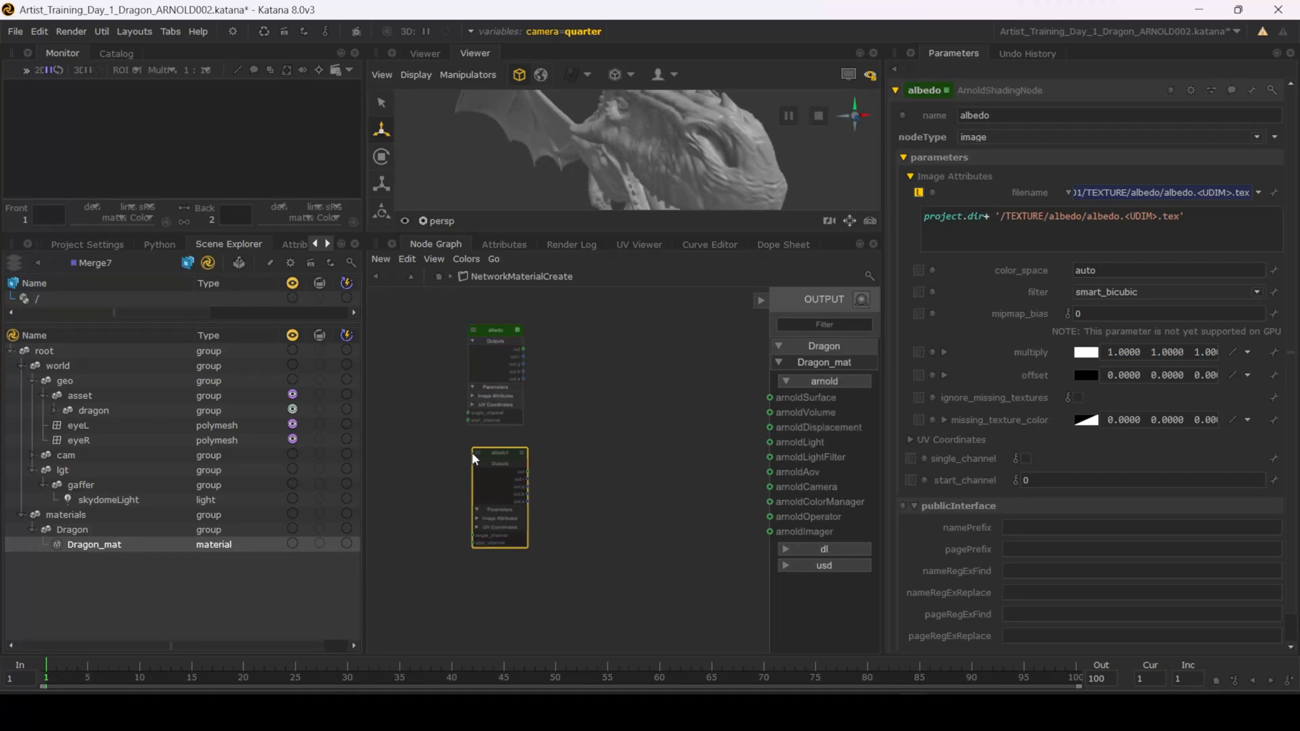
{"action": "left_click", "coordinate": [474, 460]}
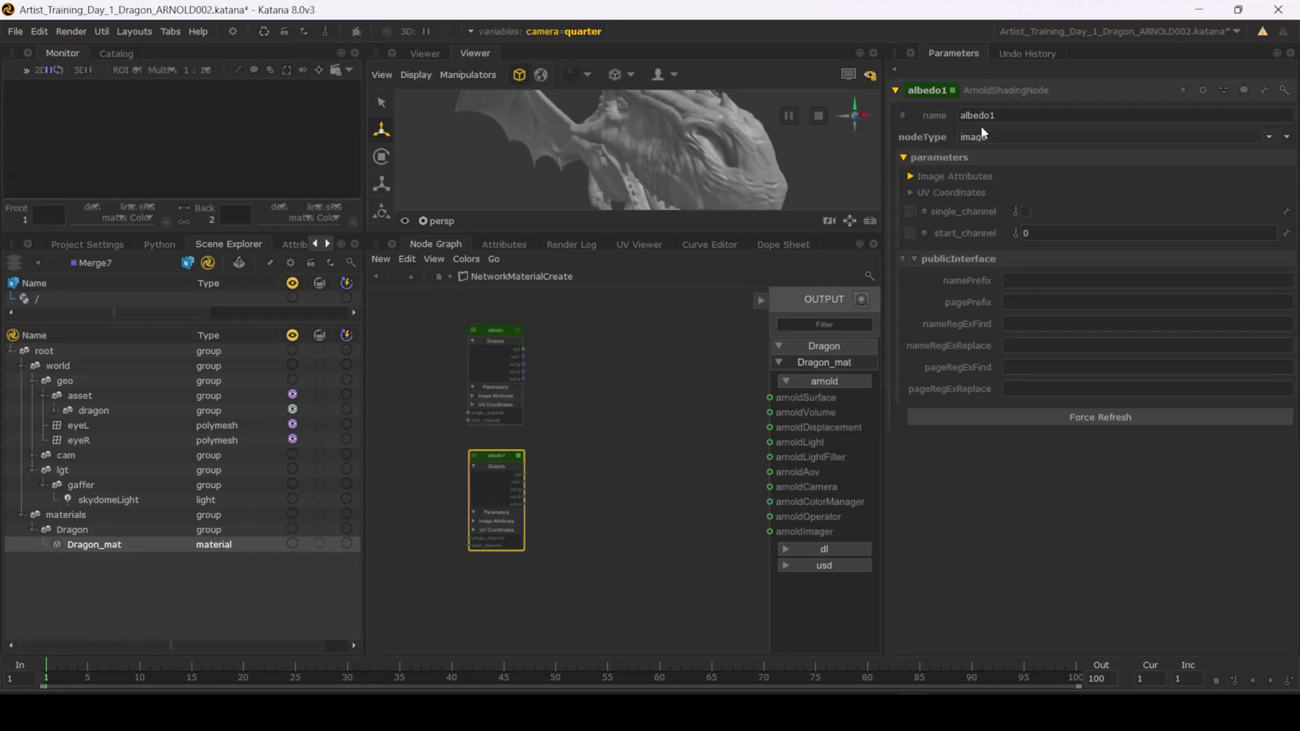
{"action": "left_click_drag", "start_coordinate": [1015, 115], "coordinate": [912, 114]}
{"action": "type", "text": "specW"}
{"action": "key", "text": "Return"}
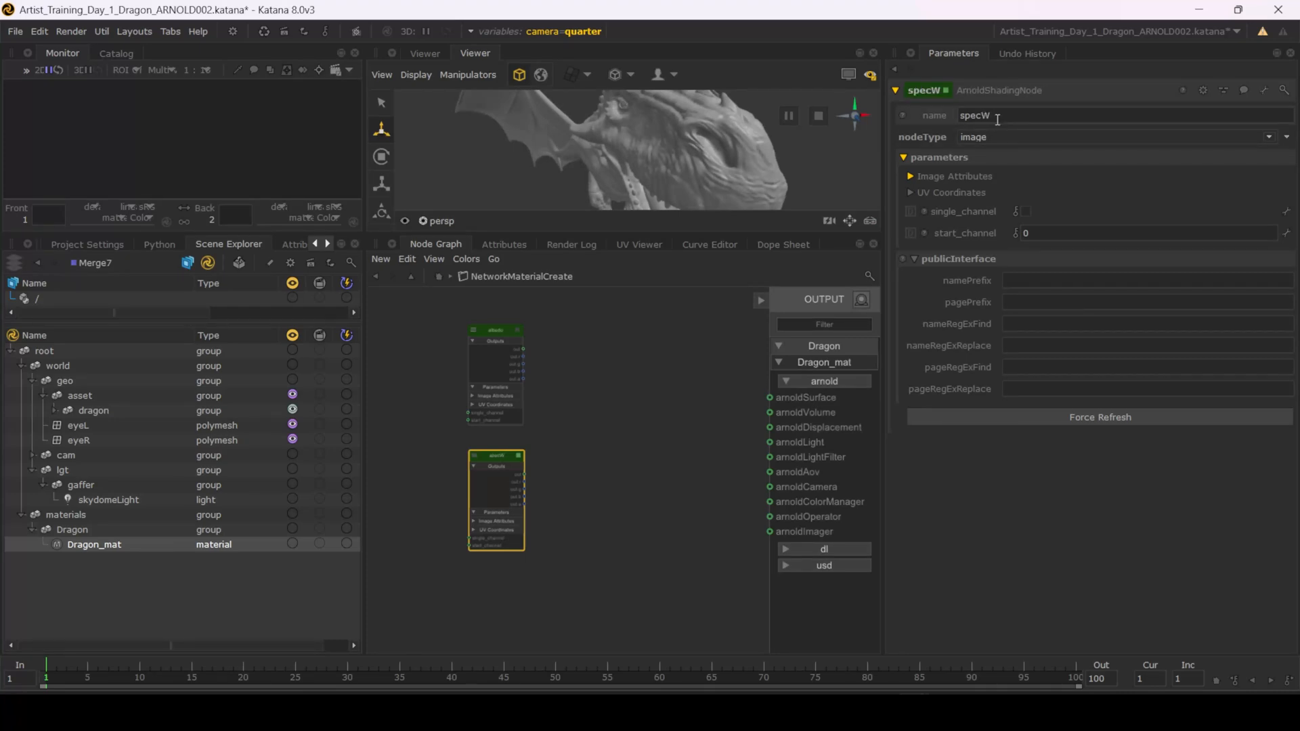
Step: Show the specW node's filename expression and browse for its texture in the TEXTURE/specW folder
{"action": "left_click", "coordinate": [911, 175]}
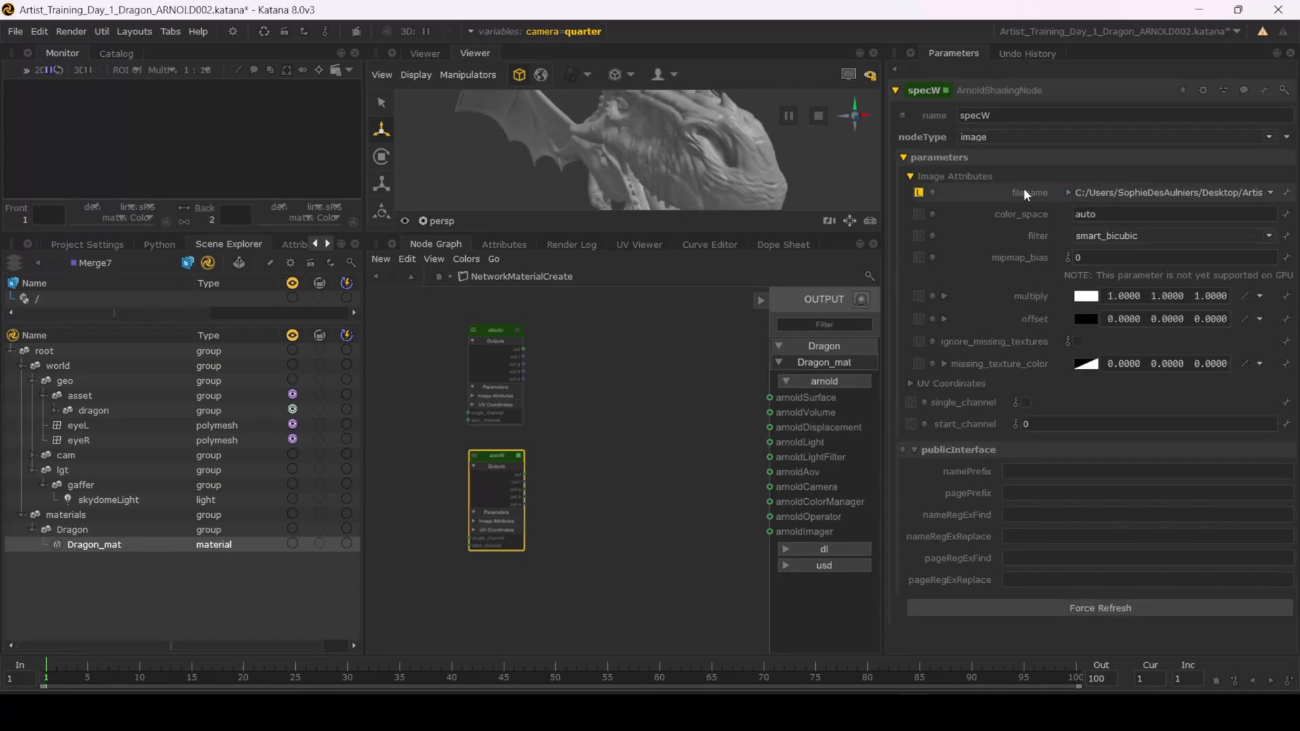
{"action": "left_click", "coordinate": [1070, 194]}
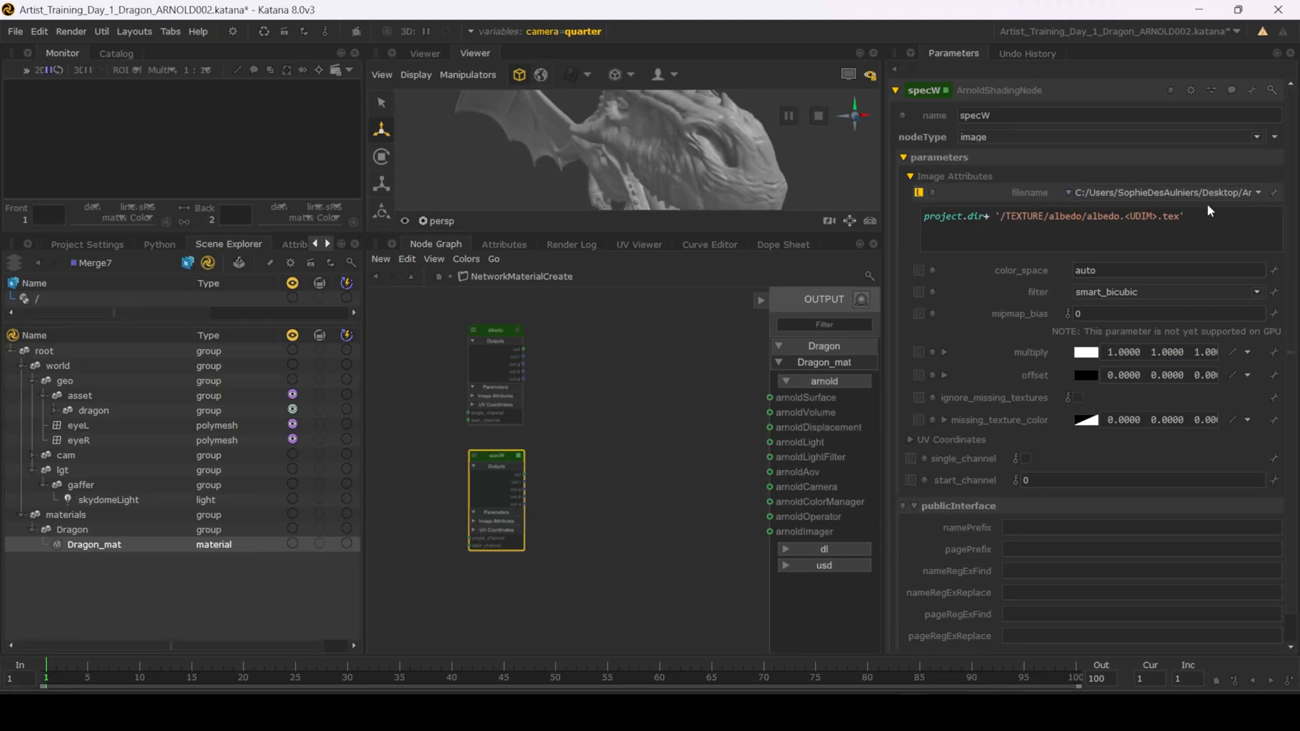
{"action": "left_click", "coordinate": [1257, 193]}
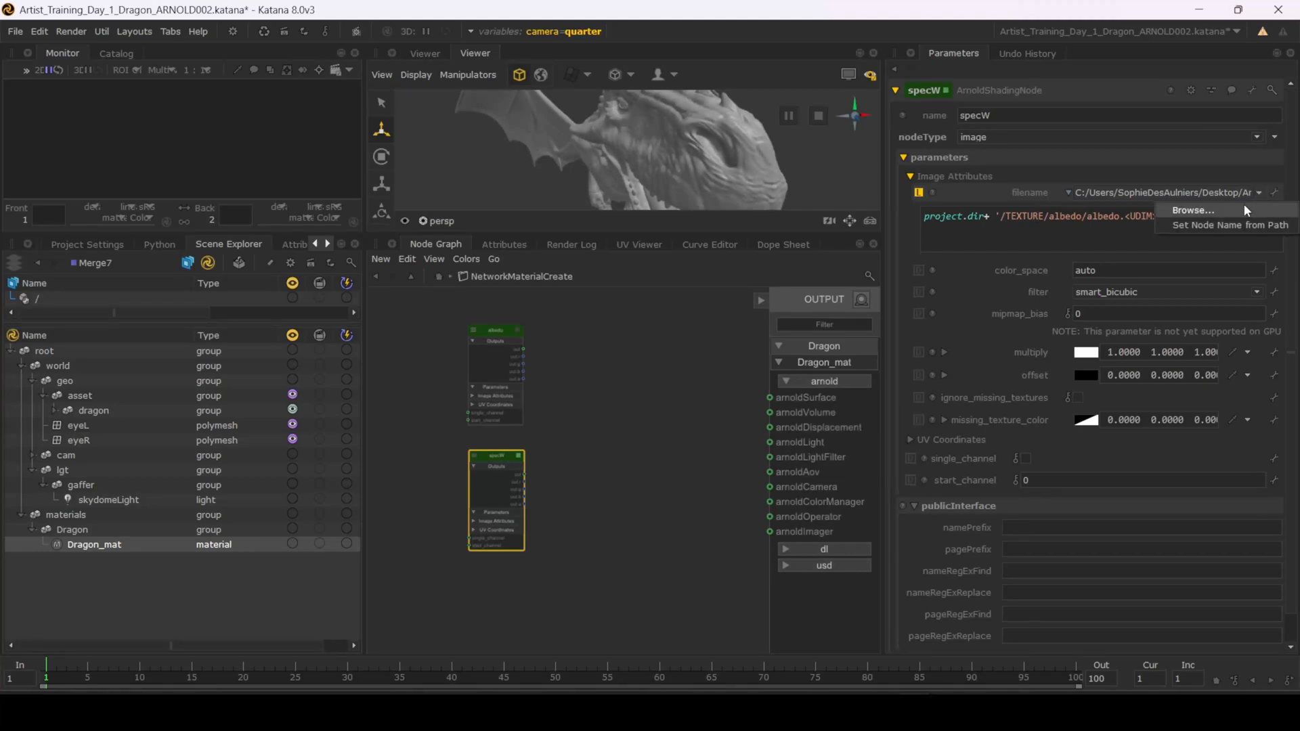
{"action": "left_click", "coordinate": [1242, 205]}
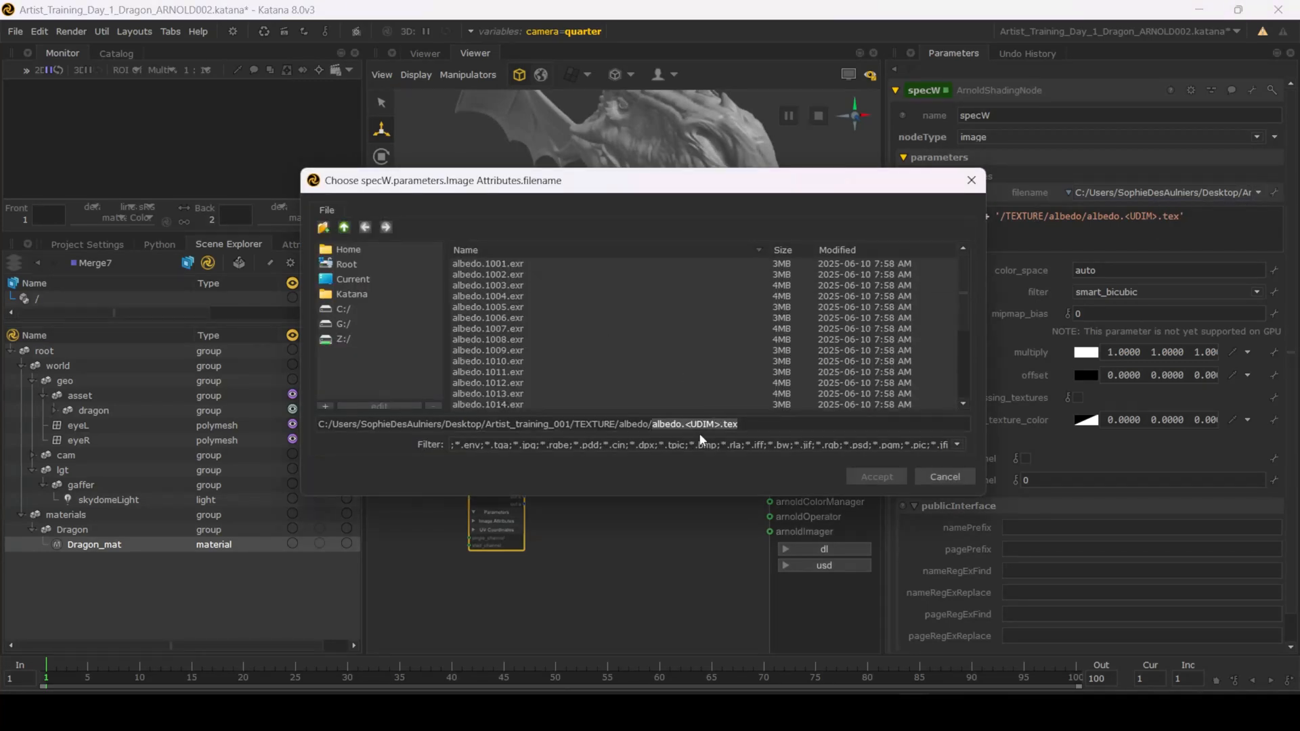
{"action": "left_click_drag", "start_coordinate": [624, 425], "coordinate": [856, 424]}
{"action": "key", "text": "BackSpace"}
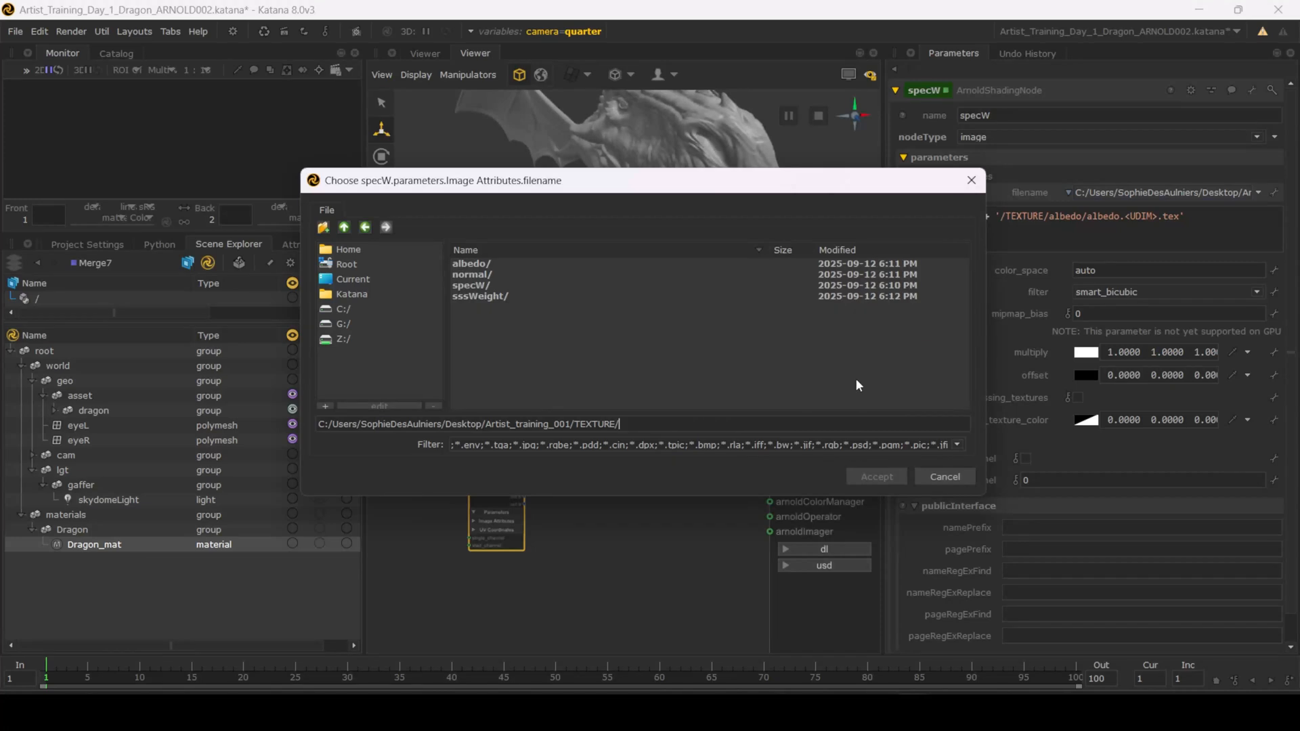
{"action": "double_click", "coordinate": [508, 285]}
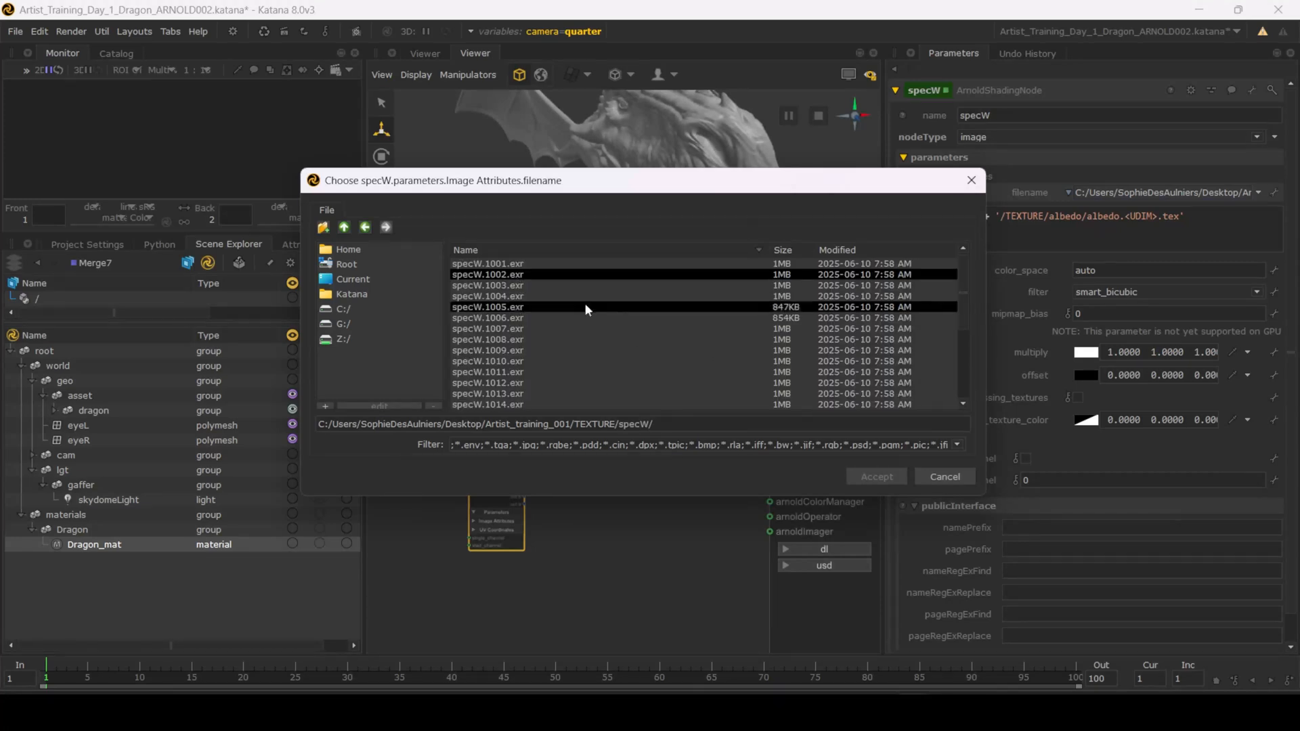
Step: Copy specW/specW from the specW.1001.exr path, cancel the file selection, and substitute it for albedo/albedo in the filename expression
{"action": "left_click", "coordinate": [481, 269]}
{"action": "left_click", "coordinate": [706, 424]}
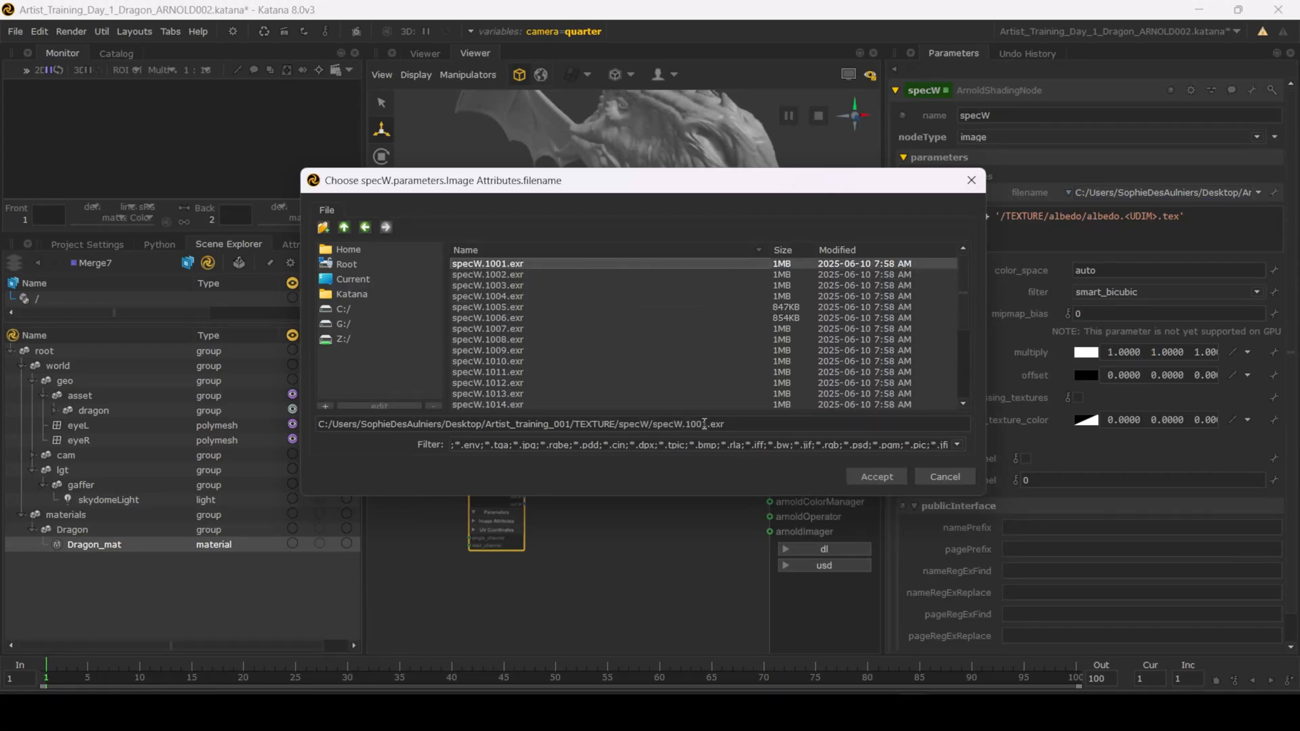
{"action": "left_click_drag", "start_coordinate": [683, 423], "coordinate": [619, 424]}
{"action": "key", "text": "ctrl+c"}
{"action": "left_click", "coordinate": [936, 481]}
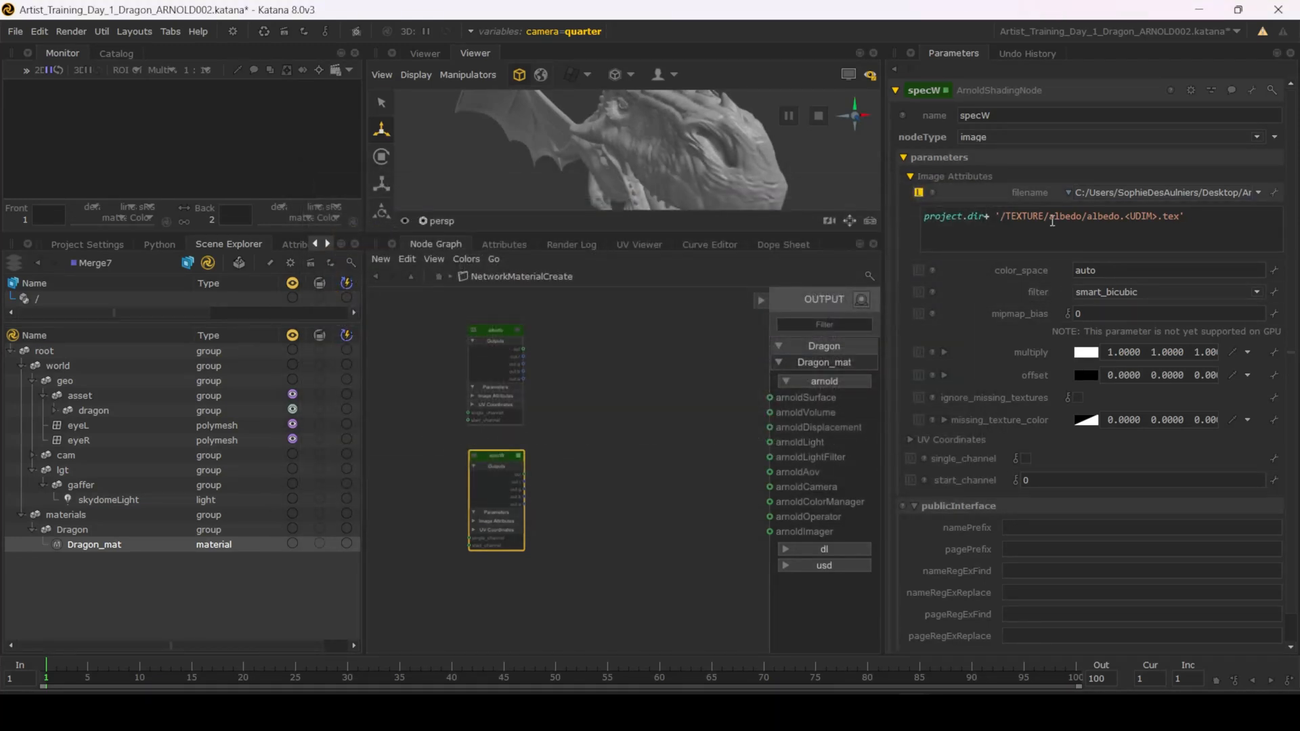
{"action": "left_click_drag", "start_coordinate": [1049, 217], "coordinate": [1122, 218]}
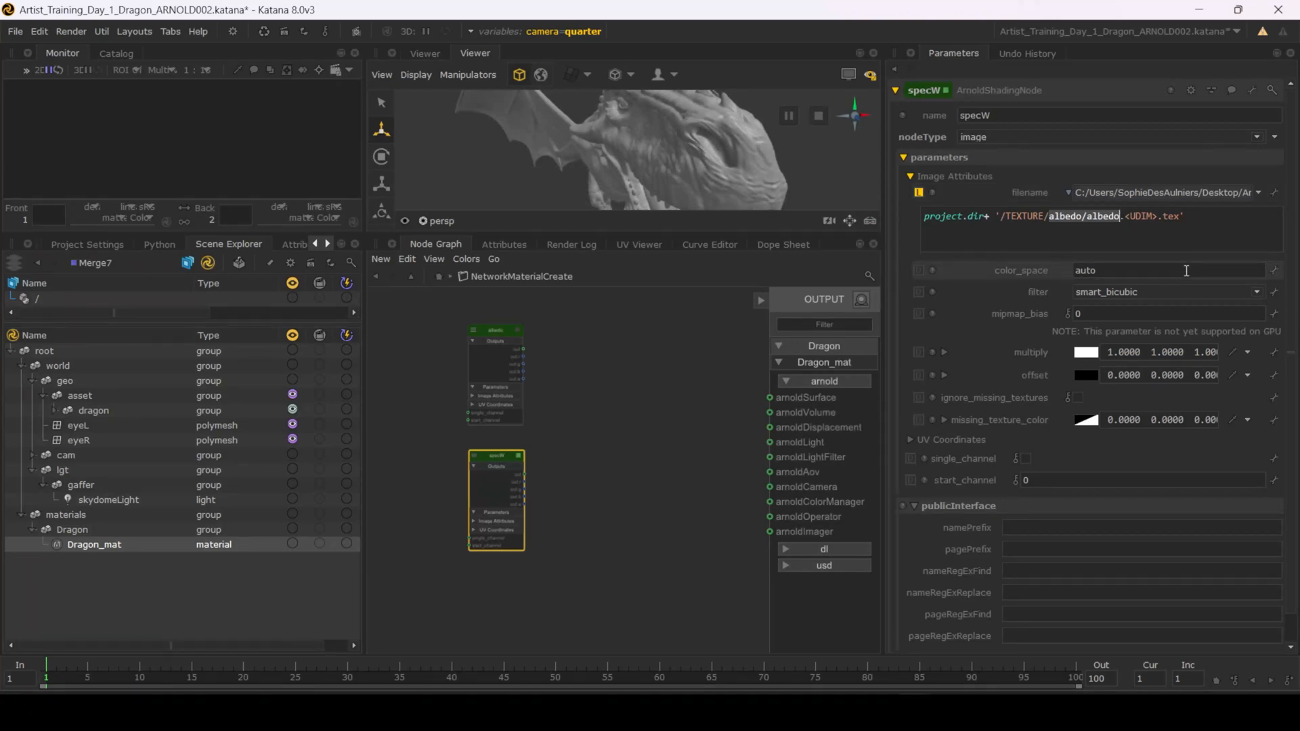
{"action": "key", "text": "ctrl+v"}
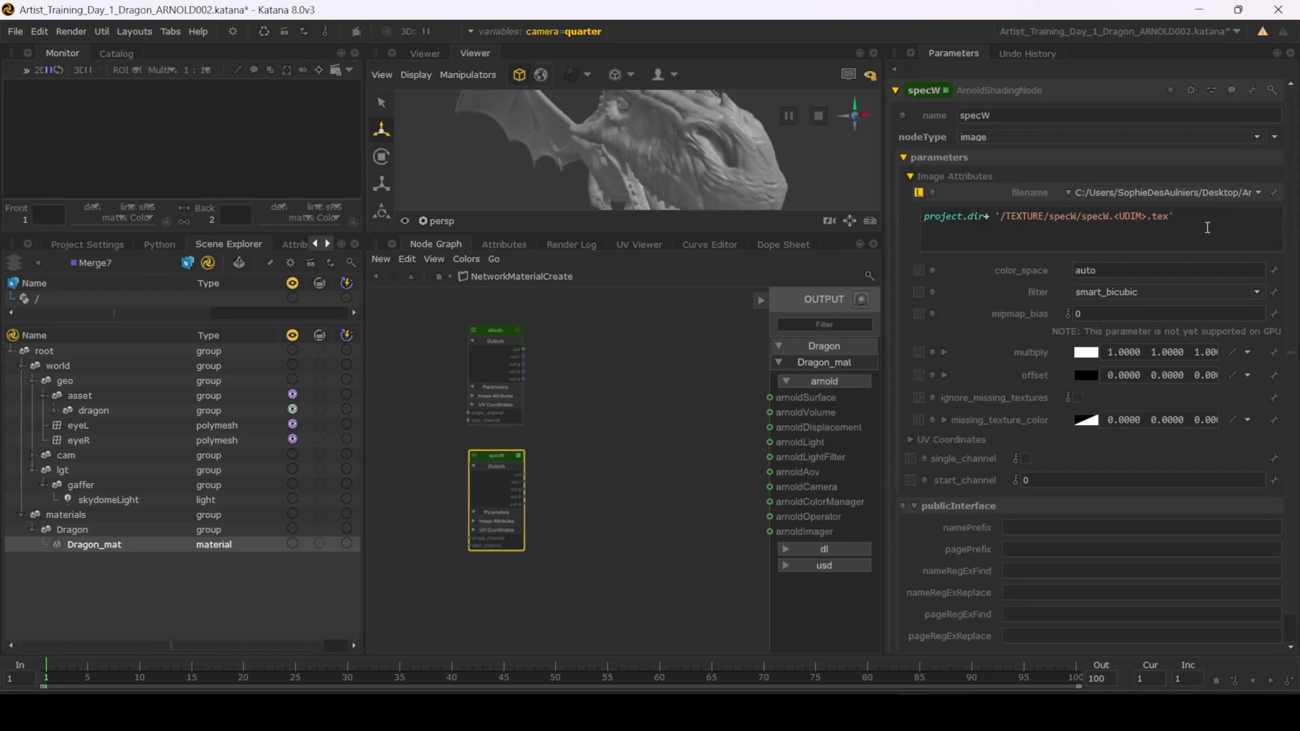
Step: Apply the specW node's filename expression and duplicate the specW node below the original
{"action": "key", "text": "Return"}
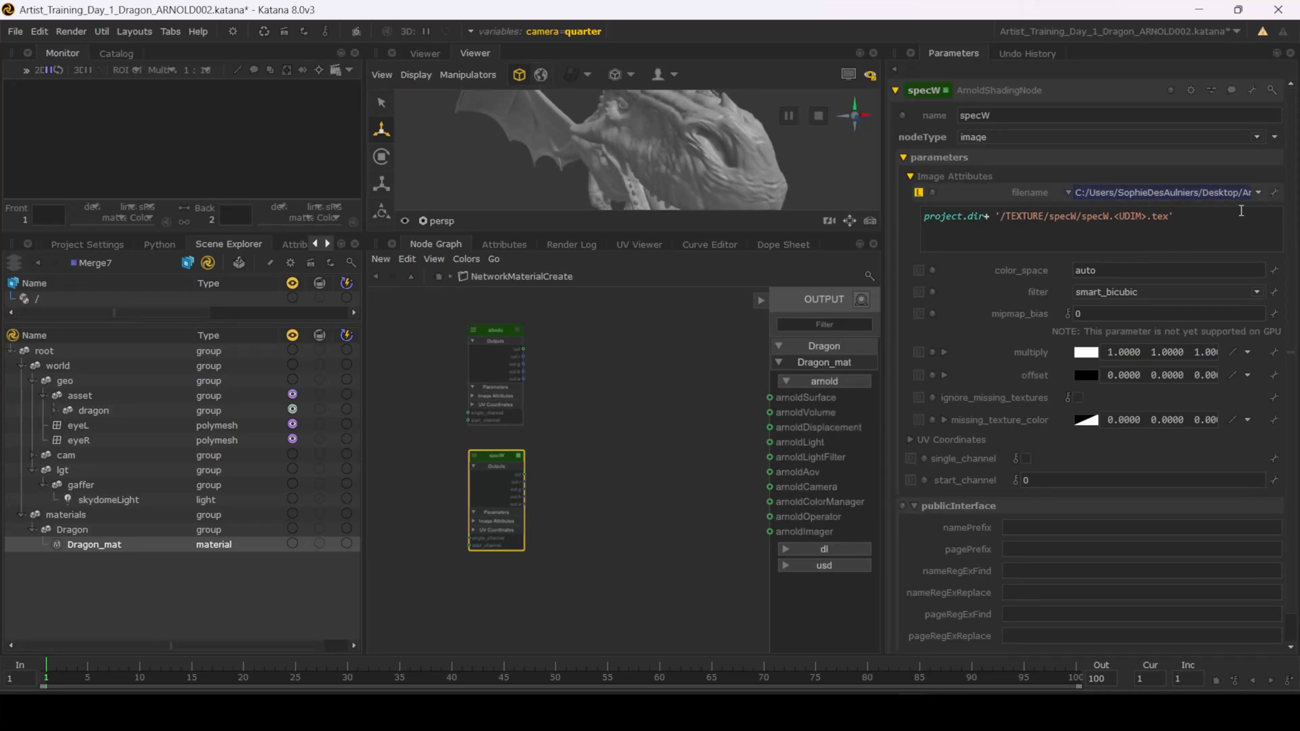
{"action": "middle_click_drag", "start_coordinate": [596, 540], "coordinate": [570, 437]}
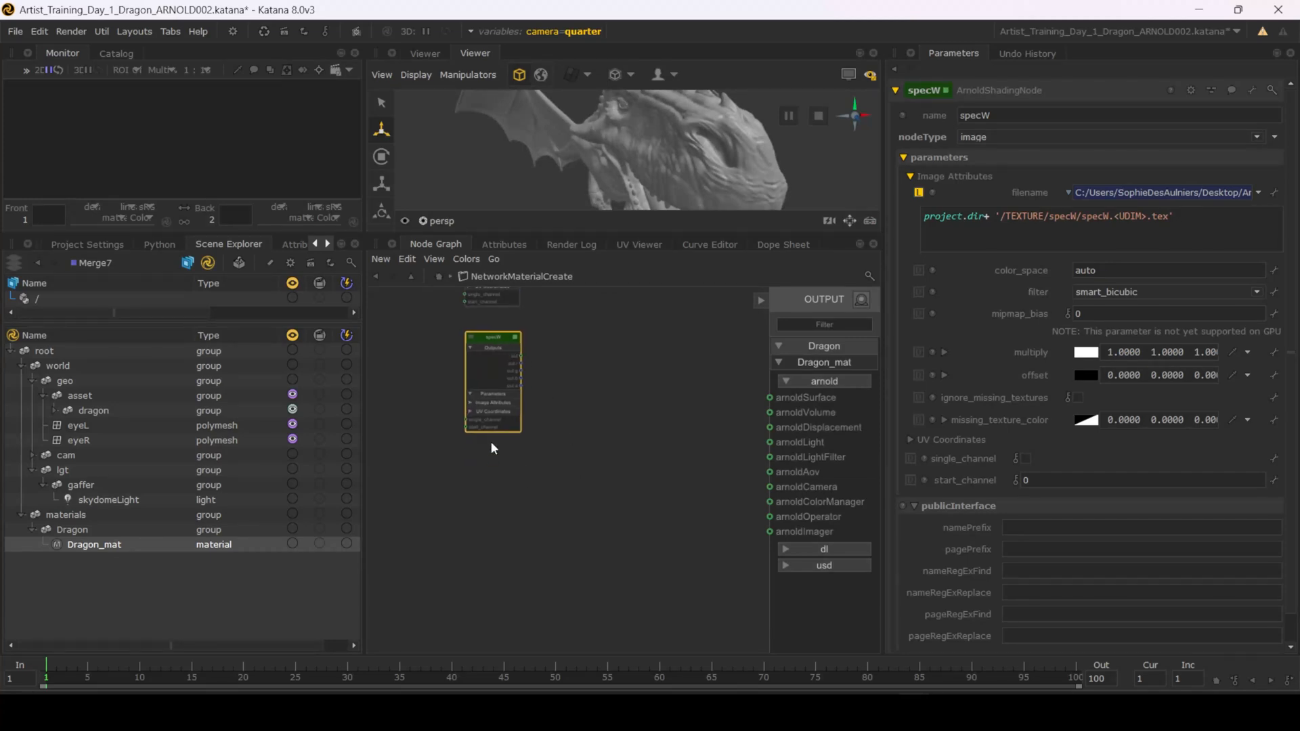
{"action": "left_click", "coordinate": [481, 473]}
{"action": "key", "text": "ctrl+v"}
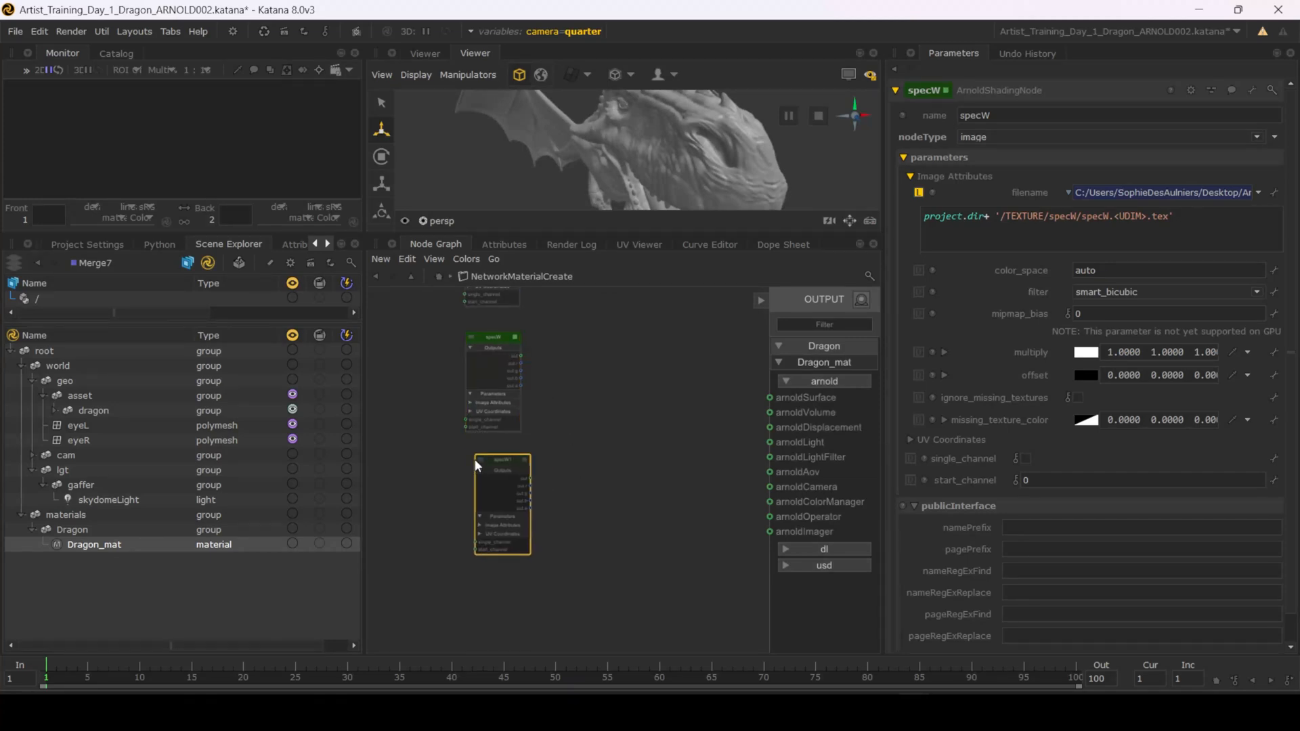
Step: Cycle the duplicated specW node between its collapsed and expanded display states in an enlarged node graph, leaving it expanded
{"action": "left_click", "coordinate": [483, 464]}
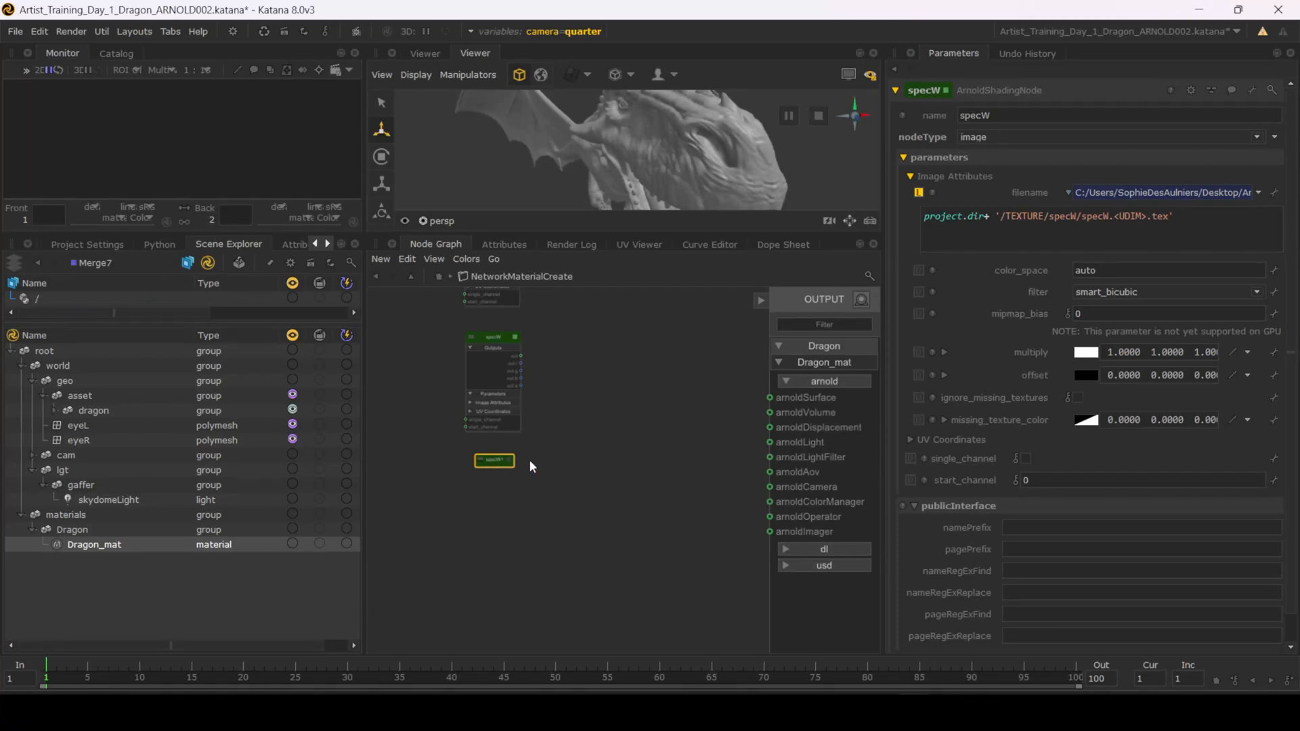
{"action": "key", "text": "space"}
{"action": "key", "text": "f"}
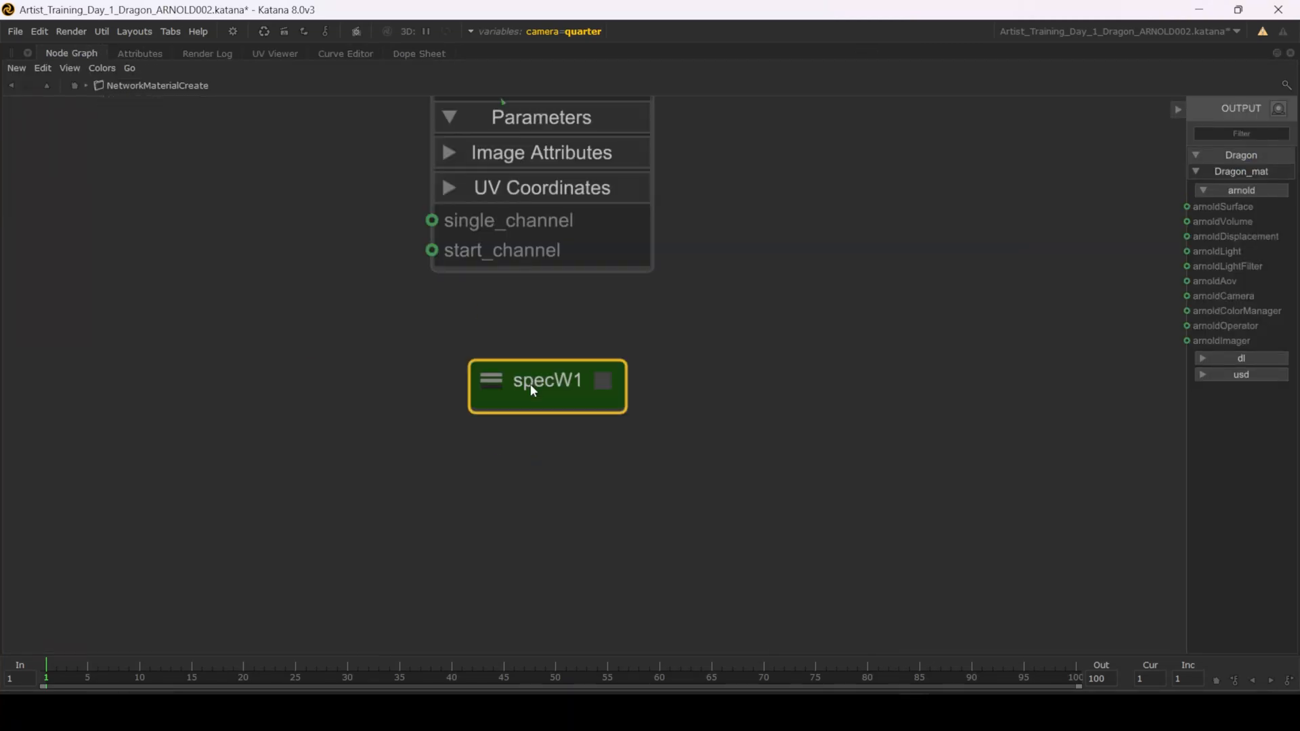
{"action": "left_click", "coordinate": [445, 371]}
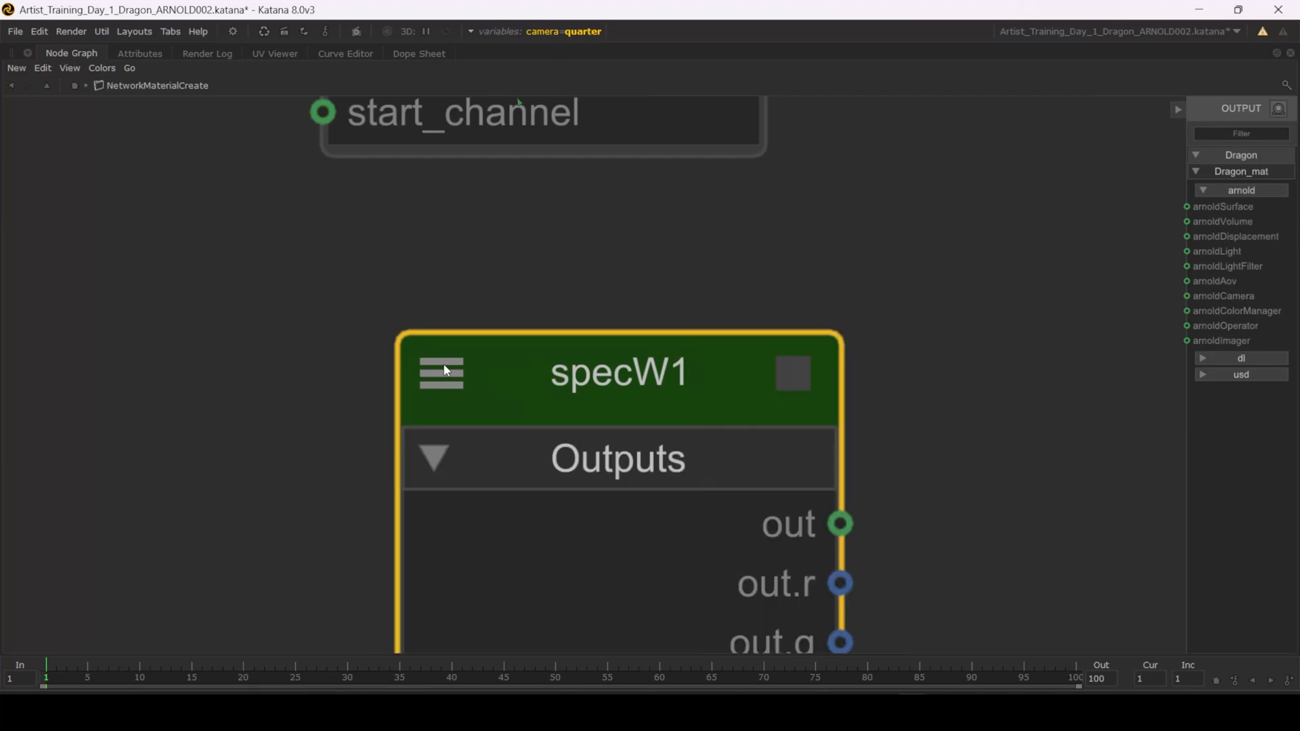
{"action": "left_click", "coordinate": [448, 380]}
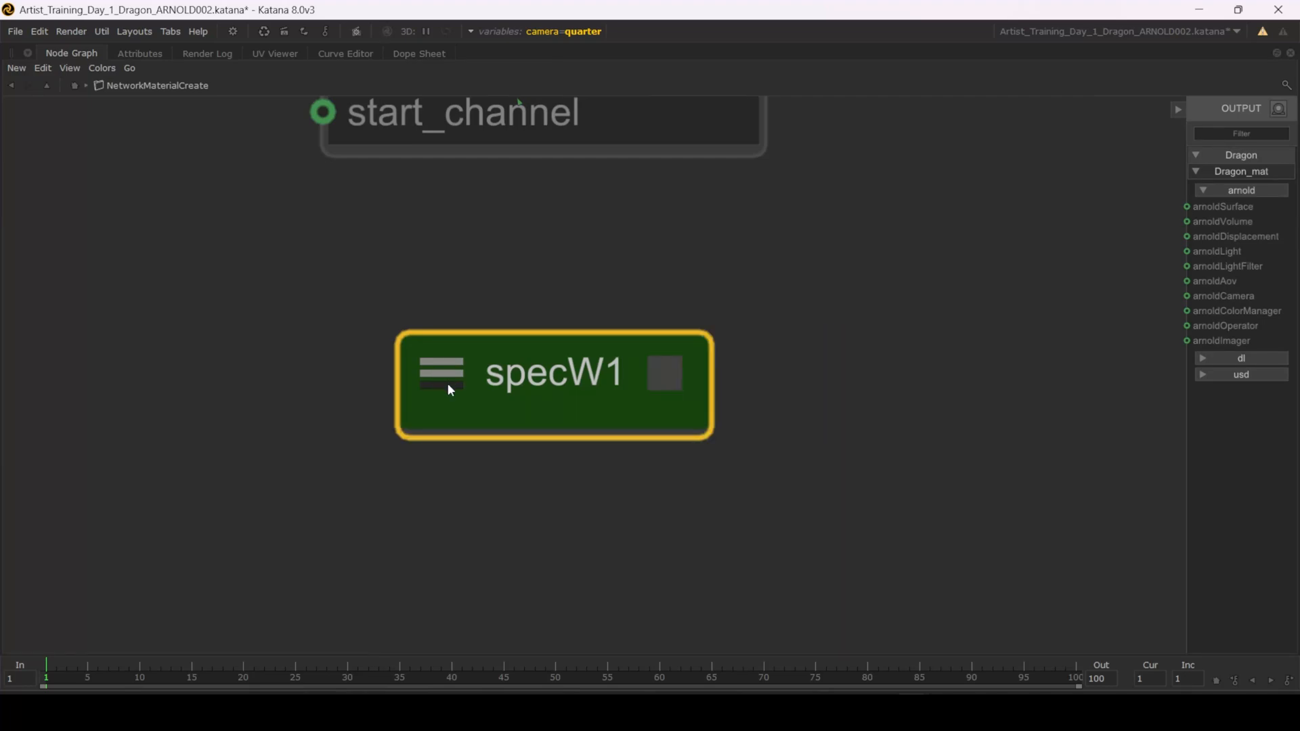
{"action": "left_click", "coordinate": [447, 383]}
{"action": "left_click", "coordinate": [450, 364]}
{"action": "scroll", "coordinate": [792, 450], "scroll_direction": "down", "scroll_amount": 5}
{"action": "middle_click_drag", "start_coordinate": [716, 418], "coordinate": [591, 423]}
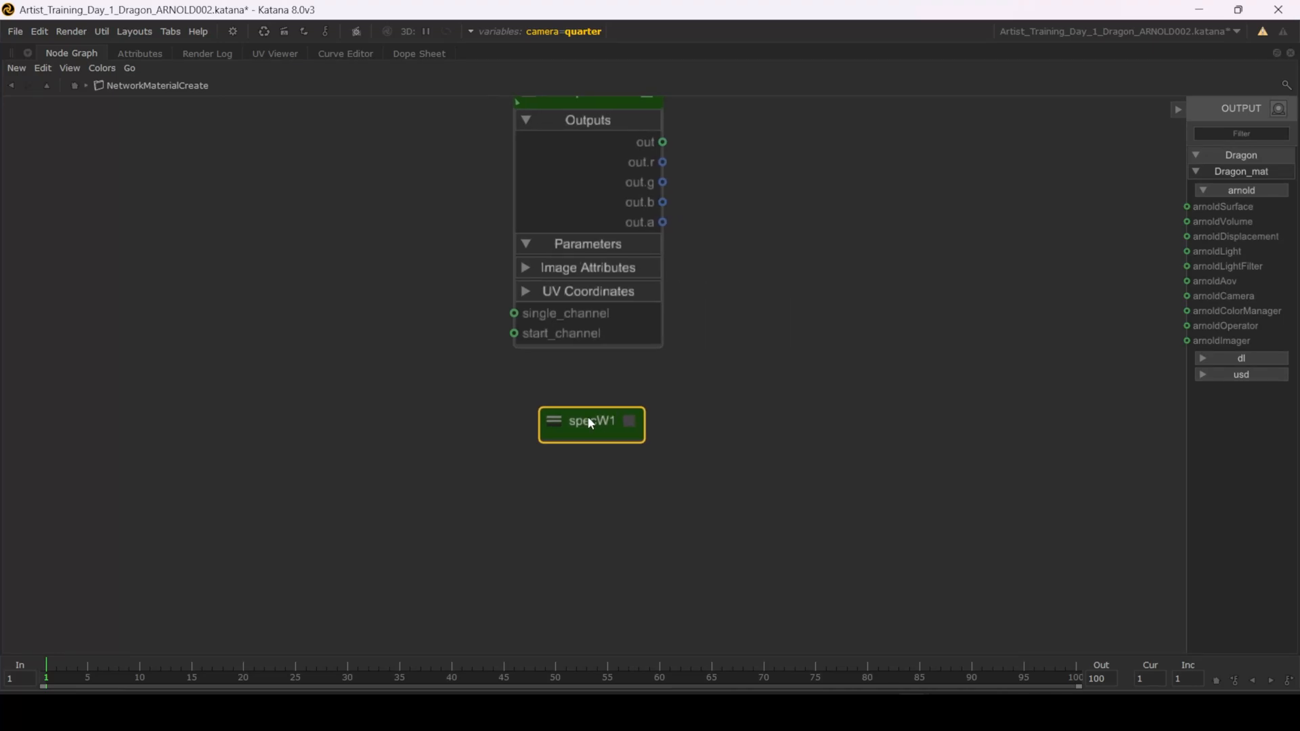
{"action": "middle_click_drag", "start_coordinate": [651, 415], "coordinate": [673, 367]}
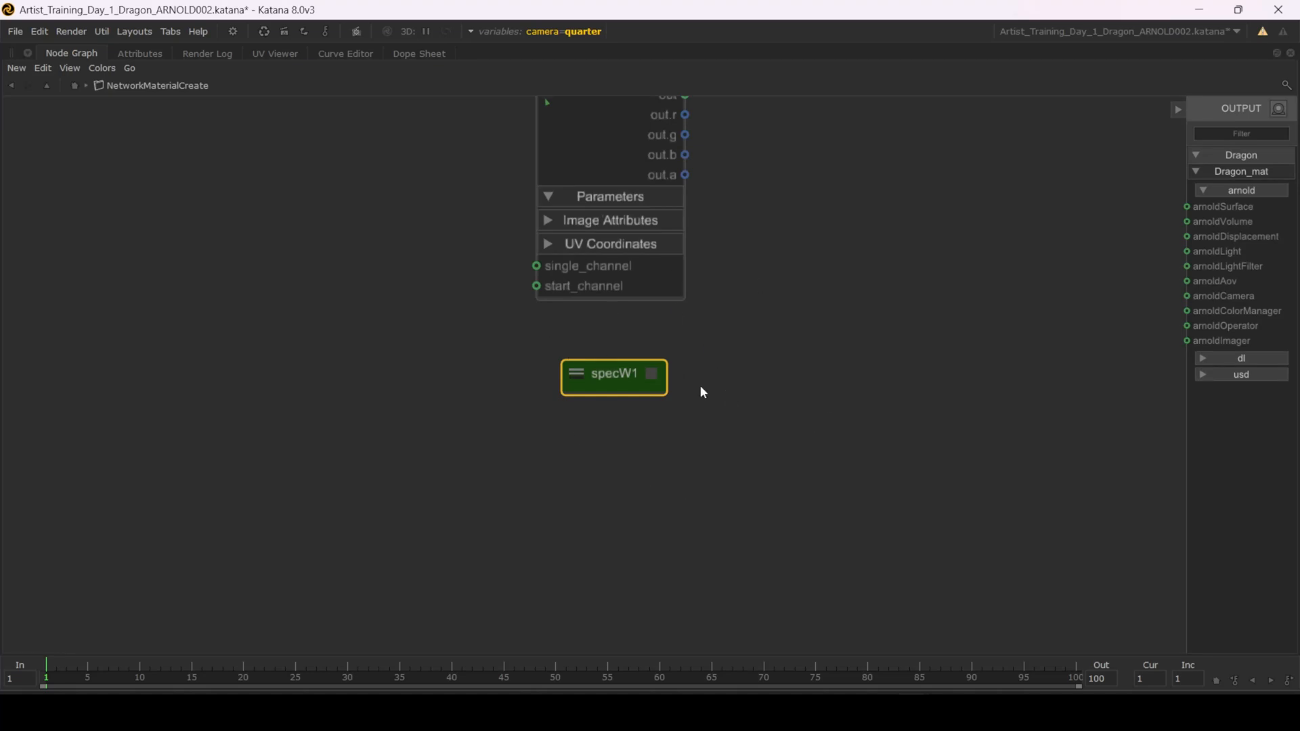
{"action": "key", "text": "3"}
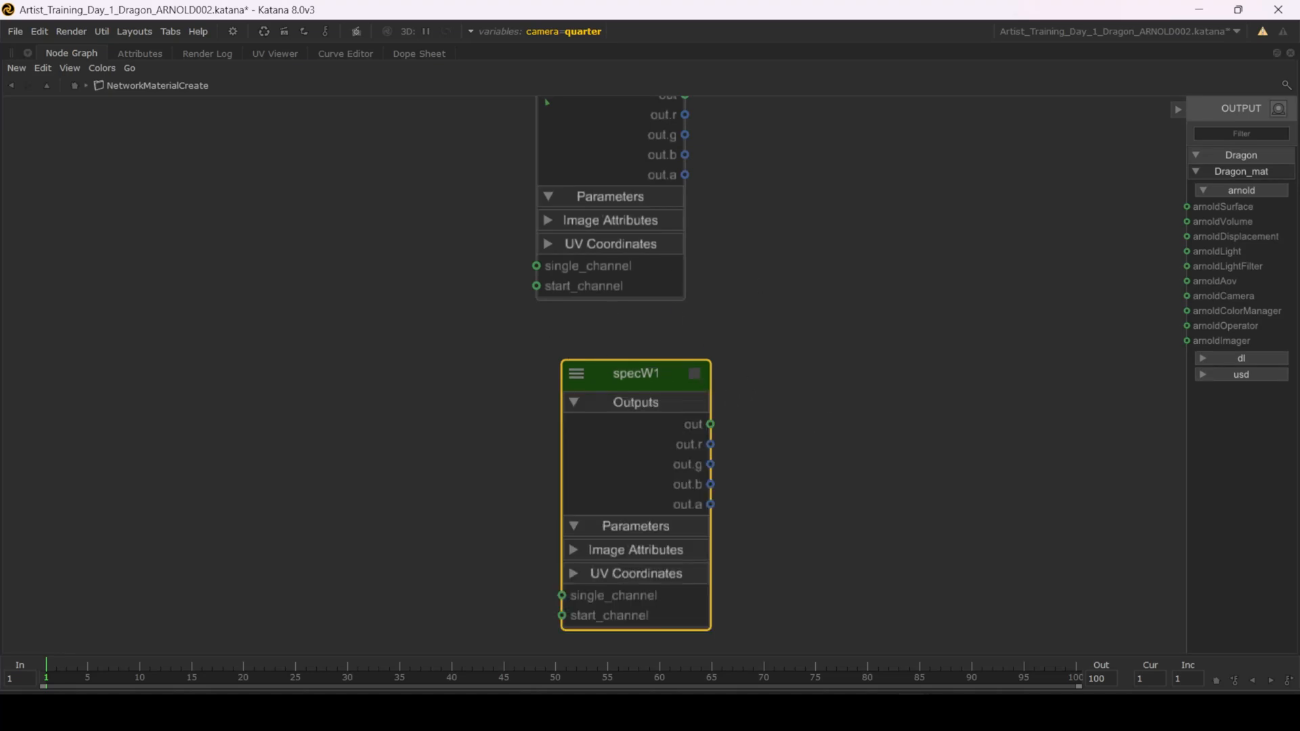
Step: Nudge the duplicated node beneath specW, show its image attributes, and rename it as sssW
{"action": "middle_click_drag", "start_coordinate": [765, 366], "coordinate": [638, 357]}
{"action": "left_click_drag", "start_coordinate": [553, 377], "coordinate": [531, 380]}
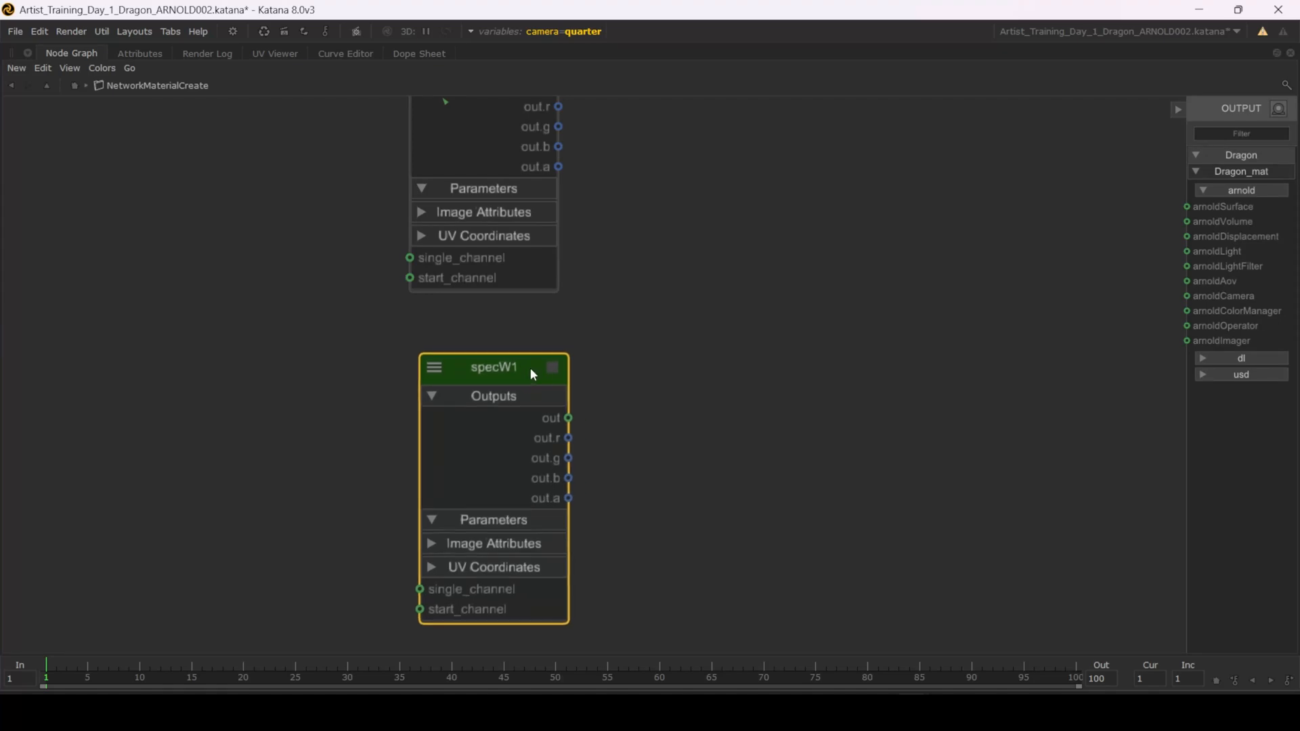
{"action": "key", "text": "space"}
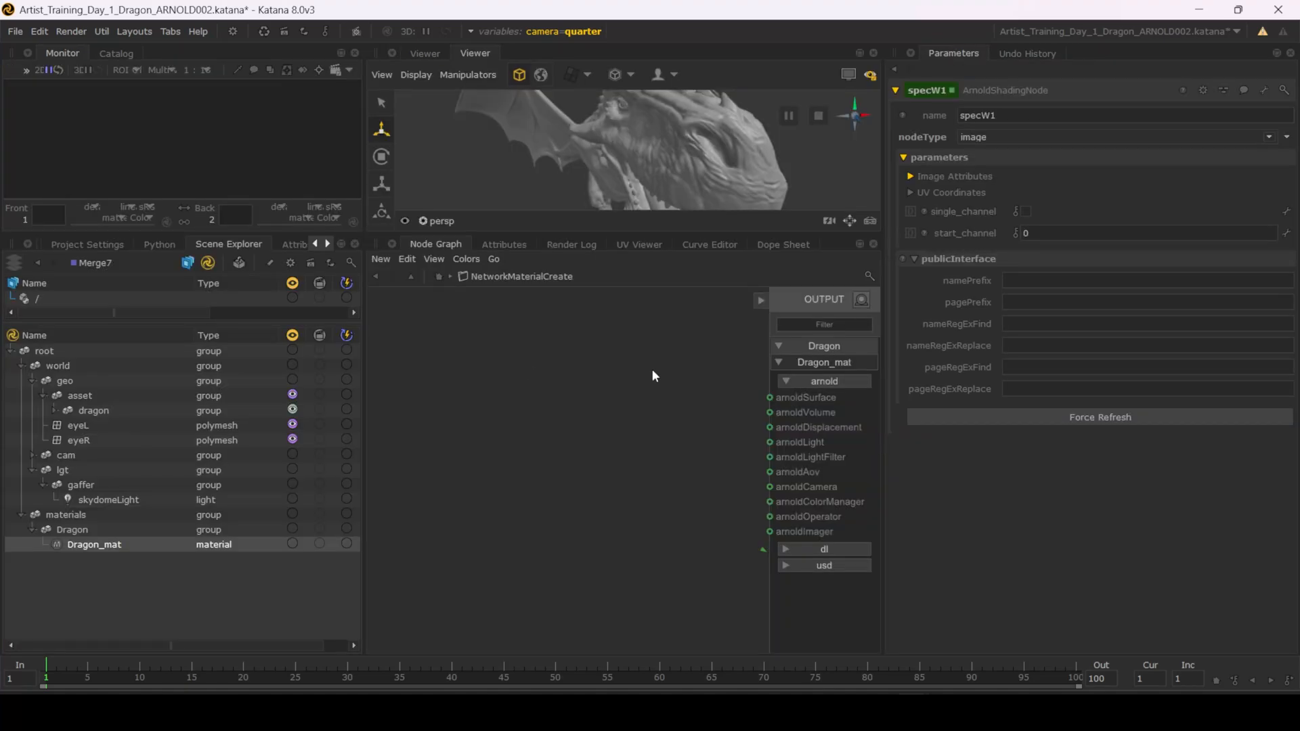
{"action": "key", "text": "f"}
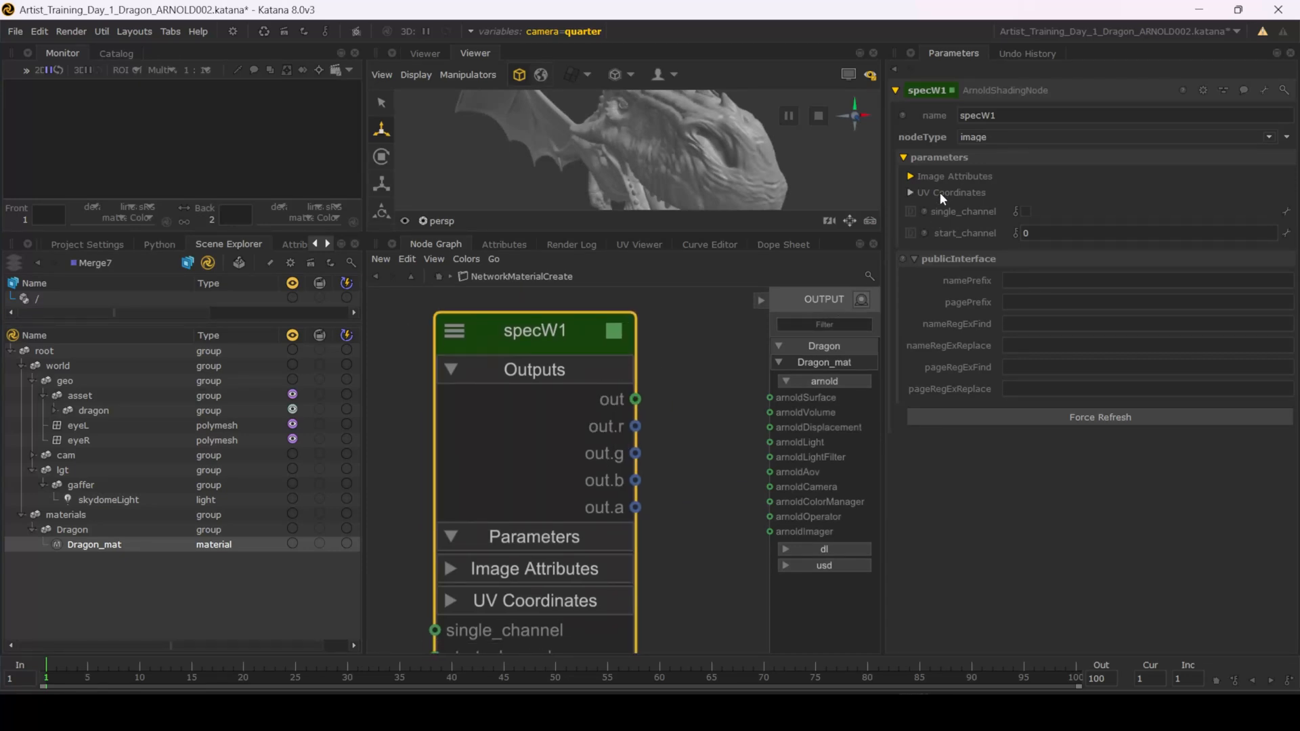
{"action": "left_click", "coordinate": [910, 176]}
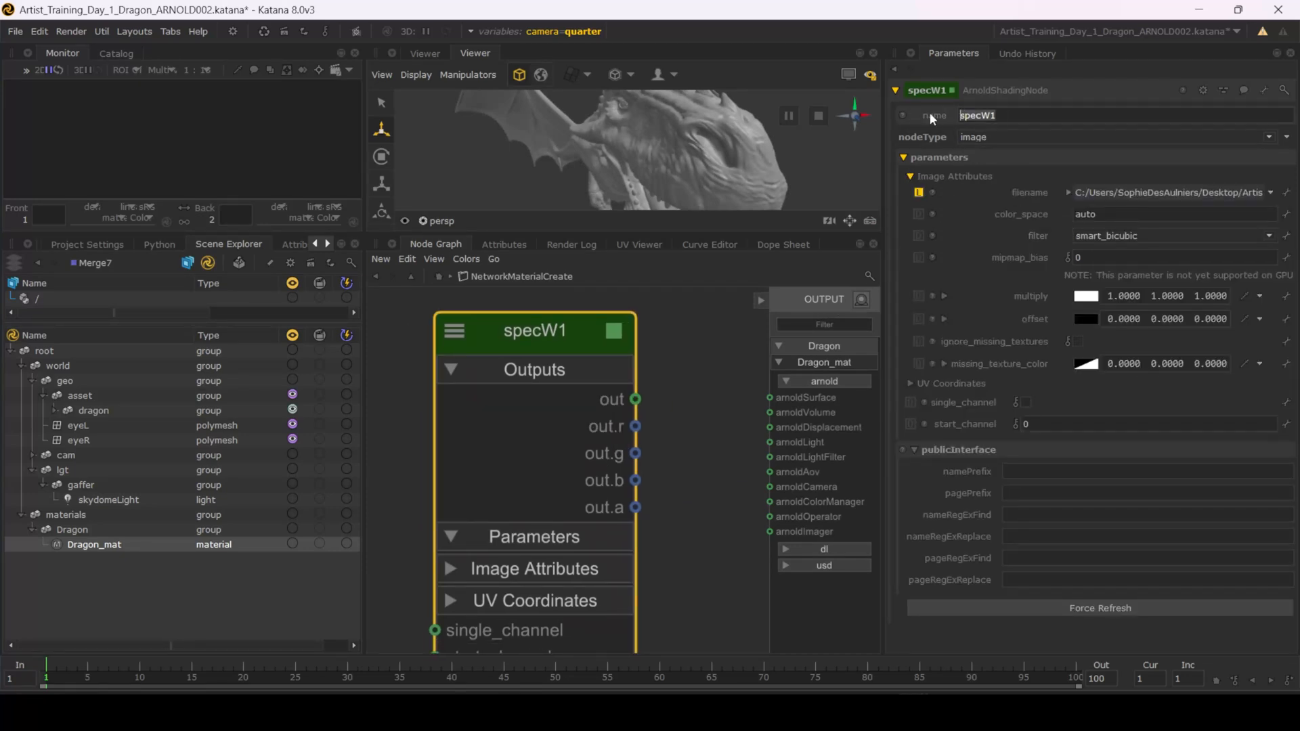
{"action": "type", "text": "sssW"}
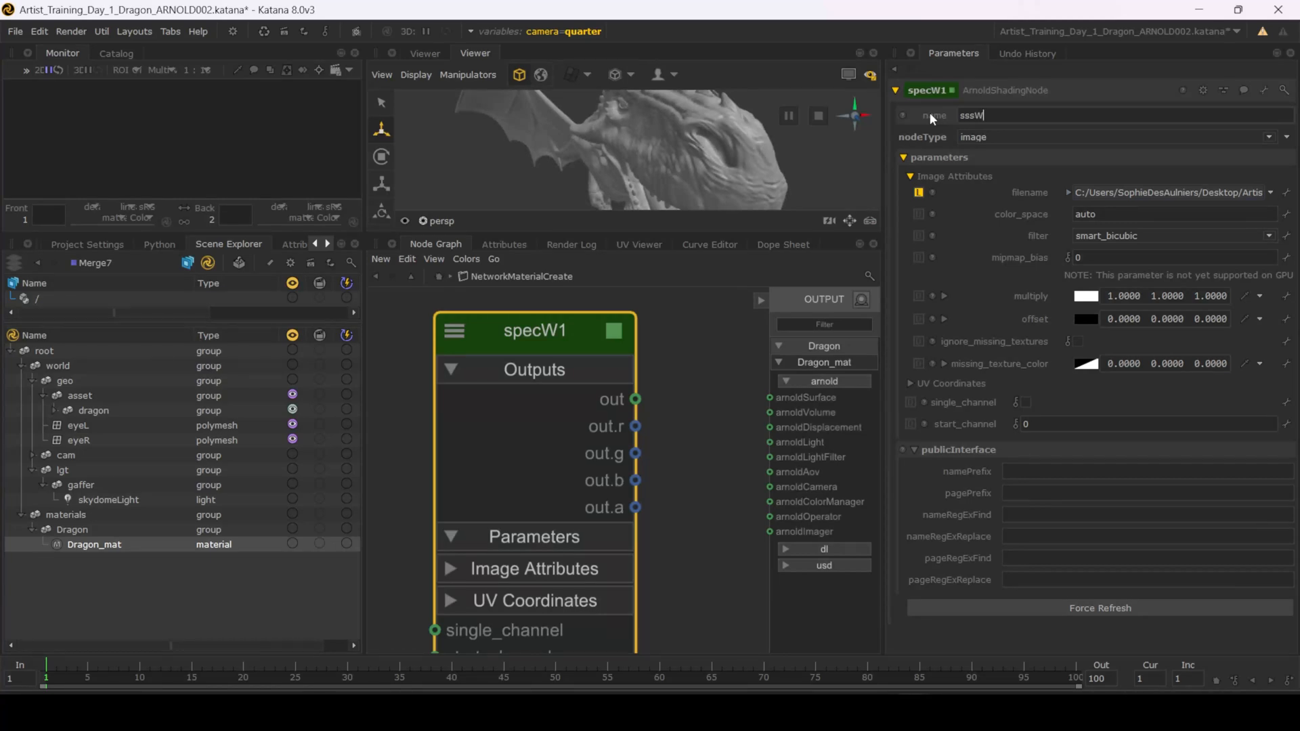
Step: Browse for the sssW node's texture in the TEXTURE/sssWeight folder and select sssWeight.1003.exr
{"action": "left_click", "coordinate": [1271, 194]}
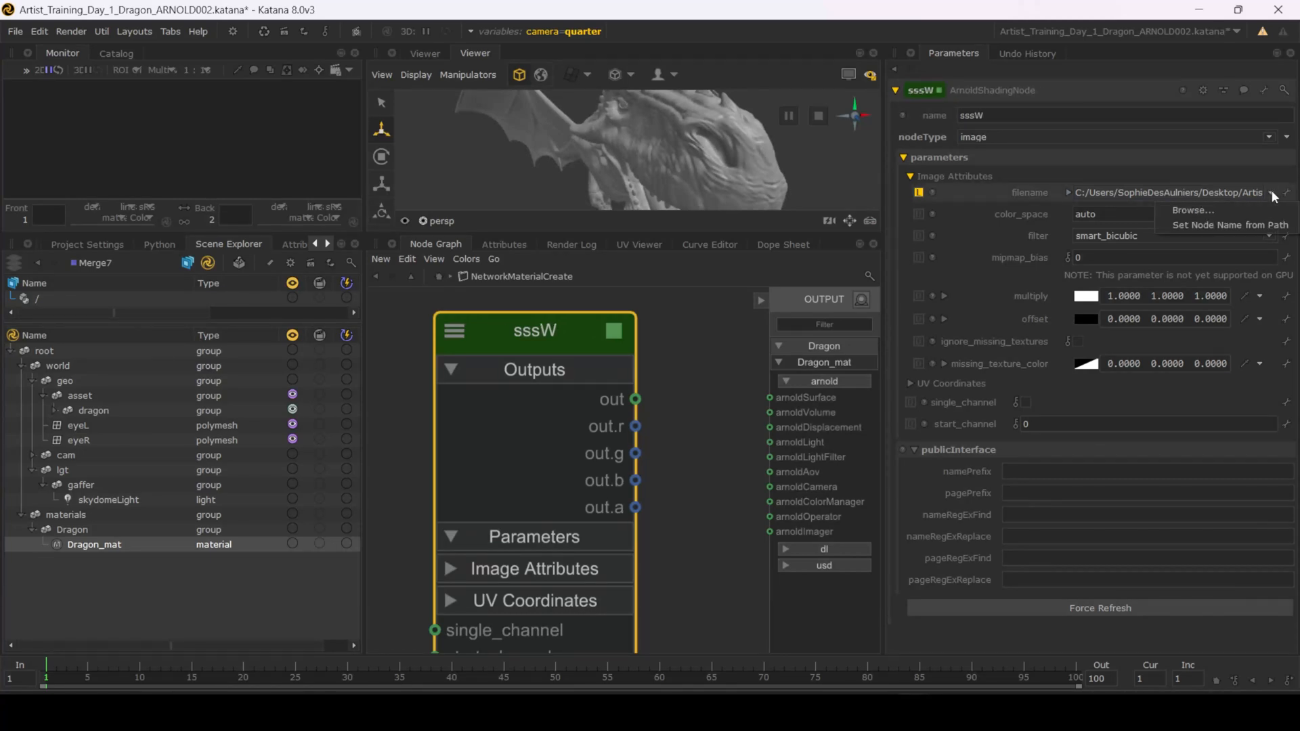
{"action": "left_click", "coordinate": [1208, 211]}
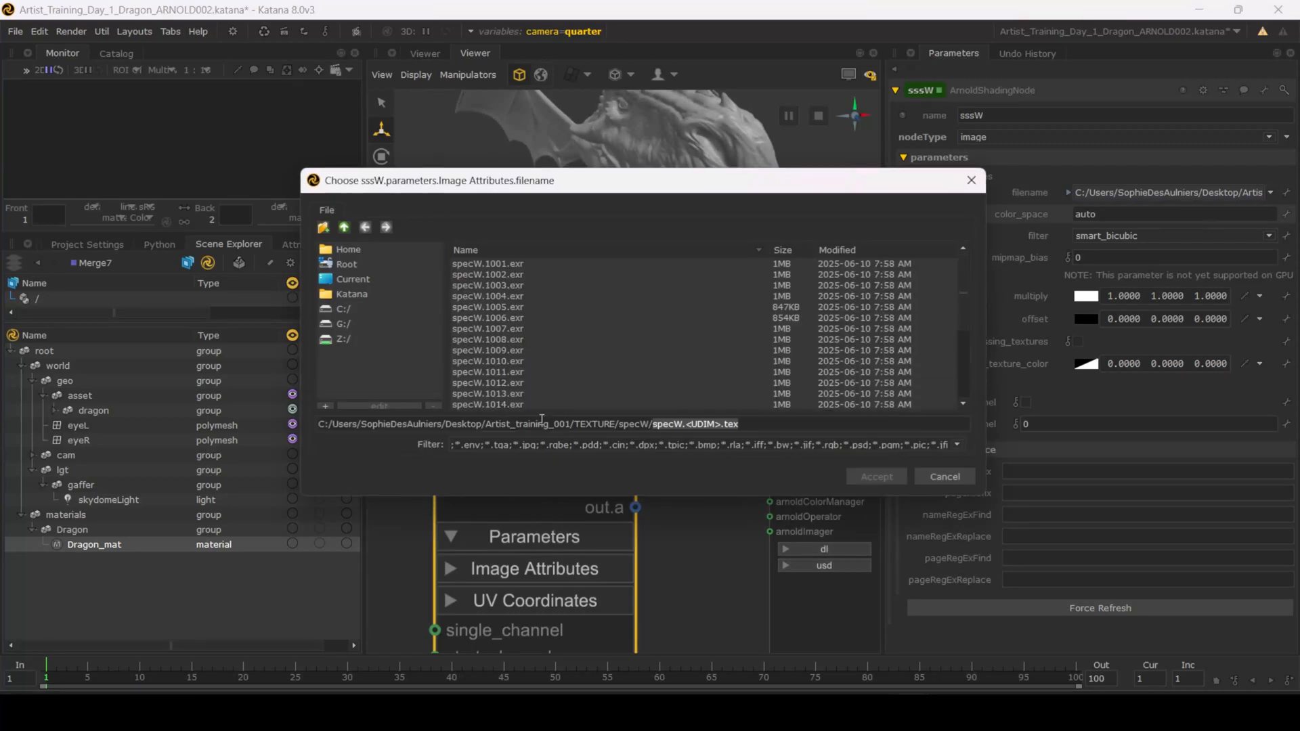
{"action": "left_click_drag", "start_coordinate": [622, 424], "coordinate": [837, 418]}
{"action": "key", "text": "BackSpace"}
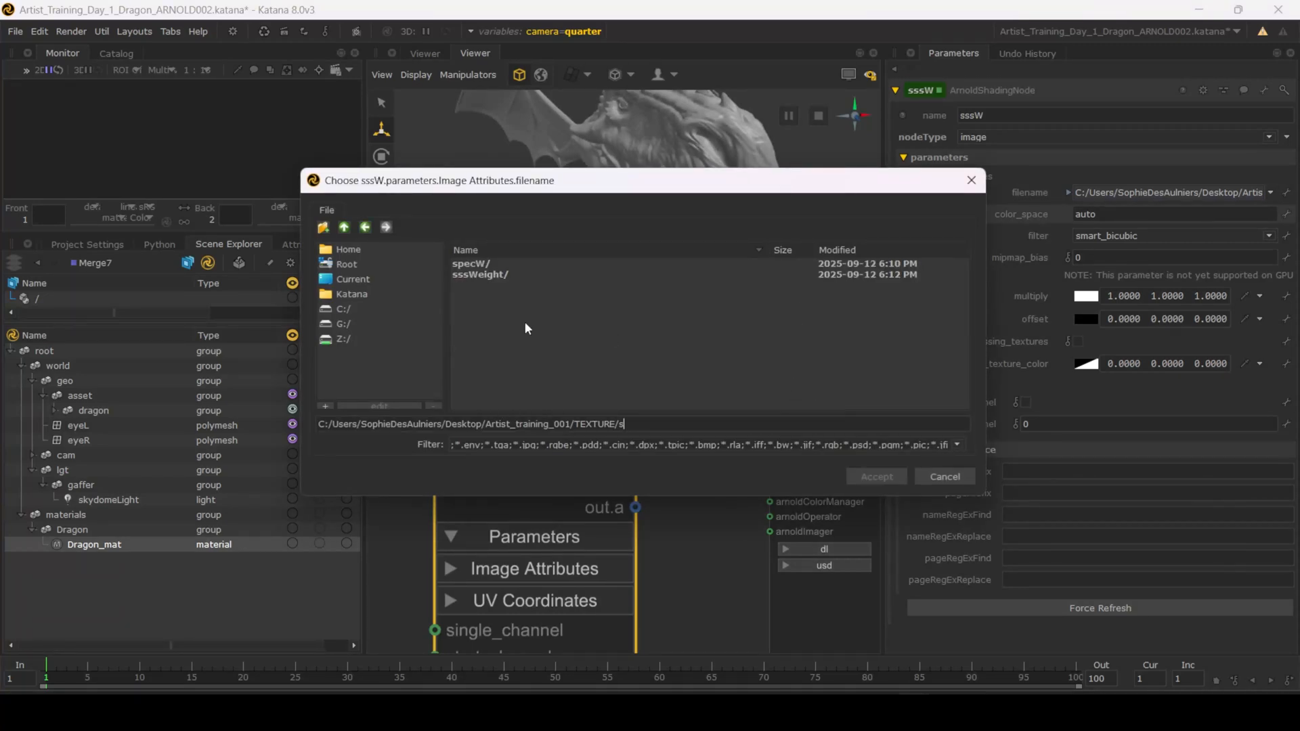
{"action": "double_click", "coordinate": [478, 274]}
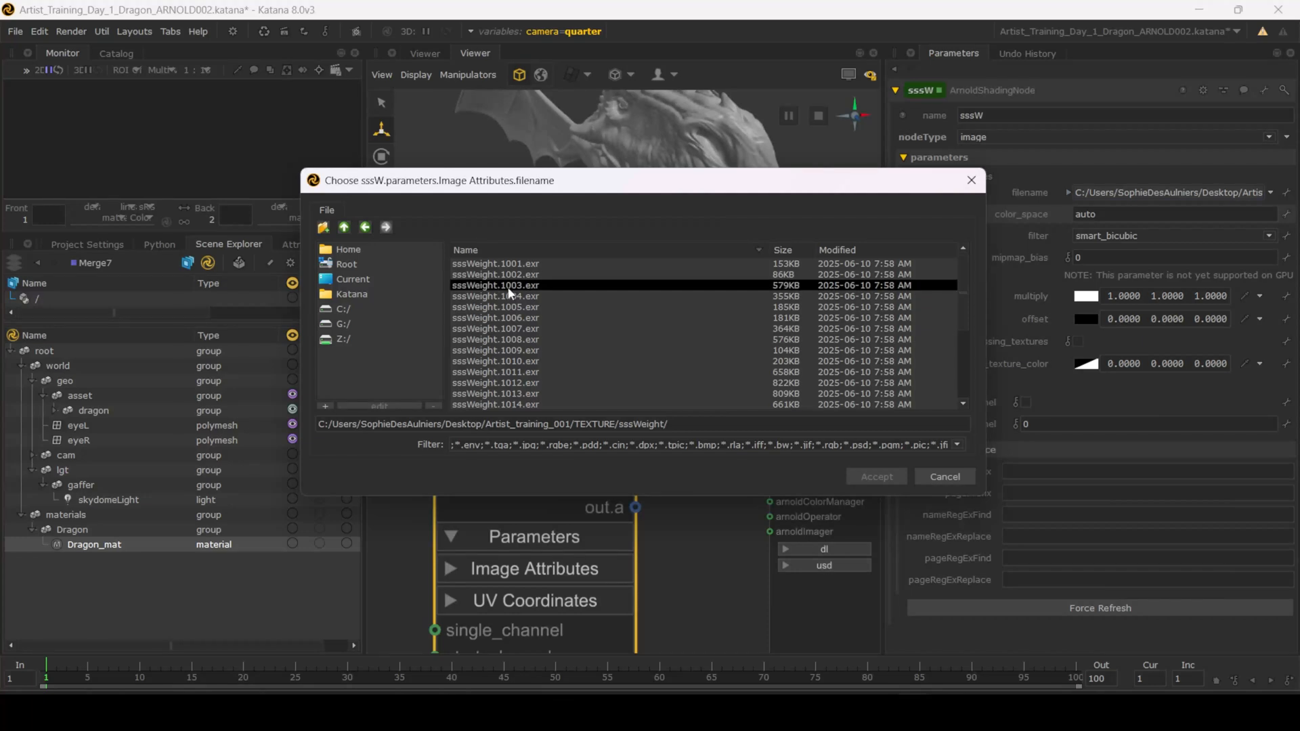
{"action": "left_click", "coordinate": [509, 287]}
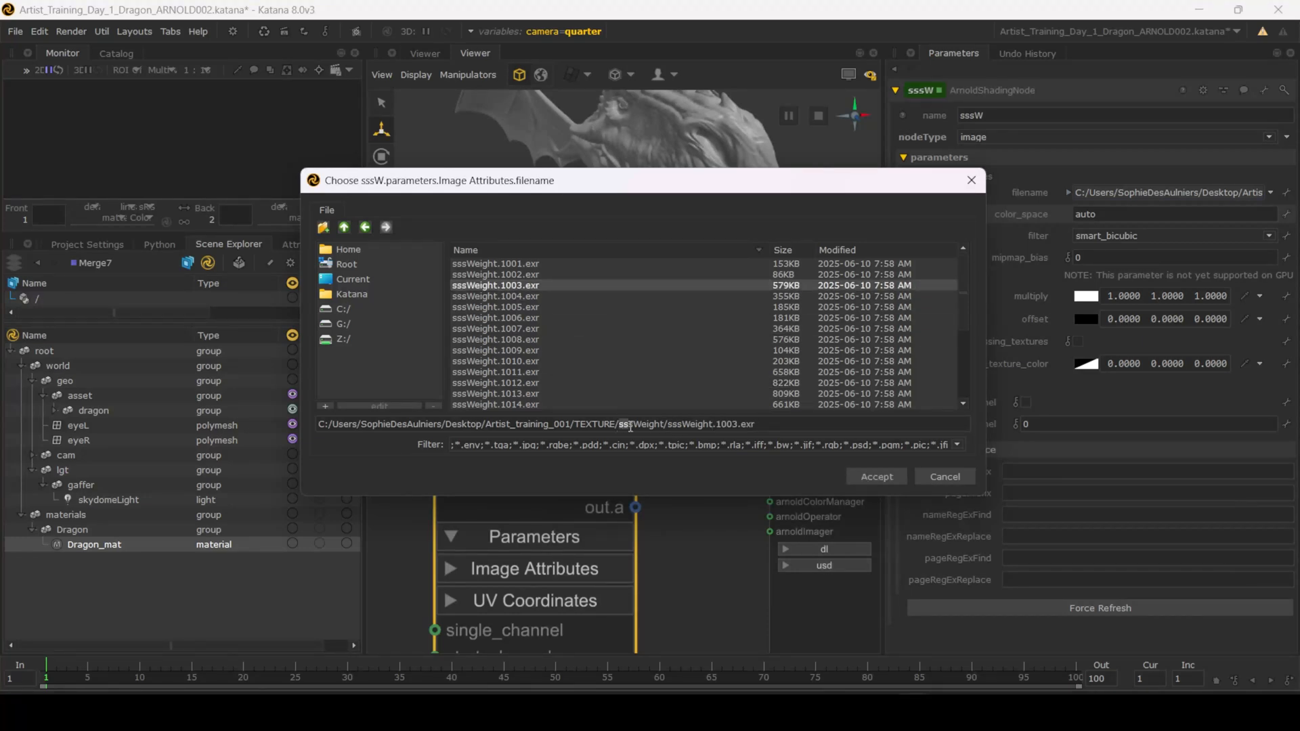
Step: Copy sssWeight/sssWeight from the file path, cancel the file selection, and substitute it for specW/specW in the sssW filename expression
{"action": "left_click_drag", "start_coordinate": [618, 425], "coordinate": [715, 425]}
{"action": "key", "text": "ctrl+c"}
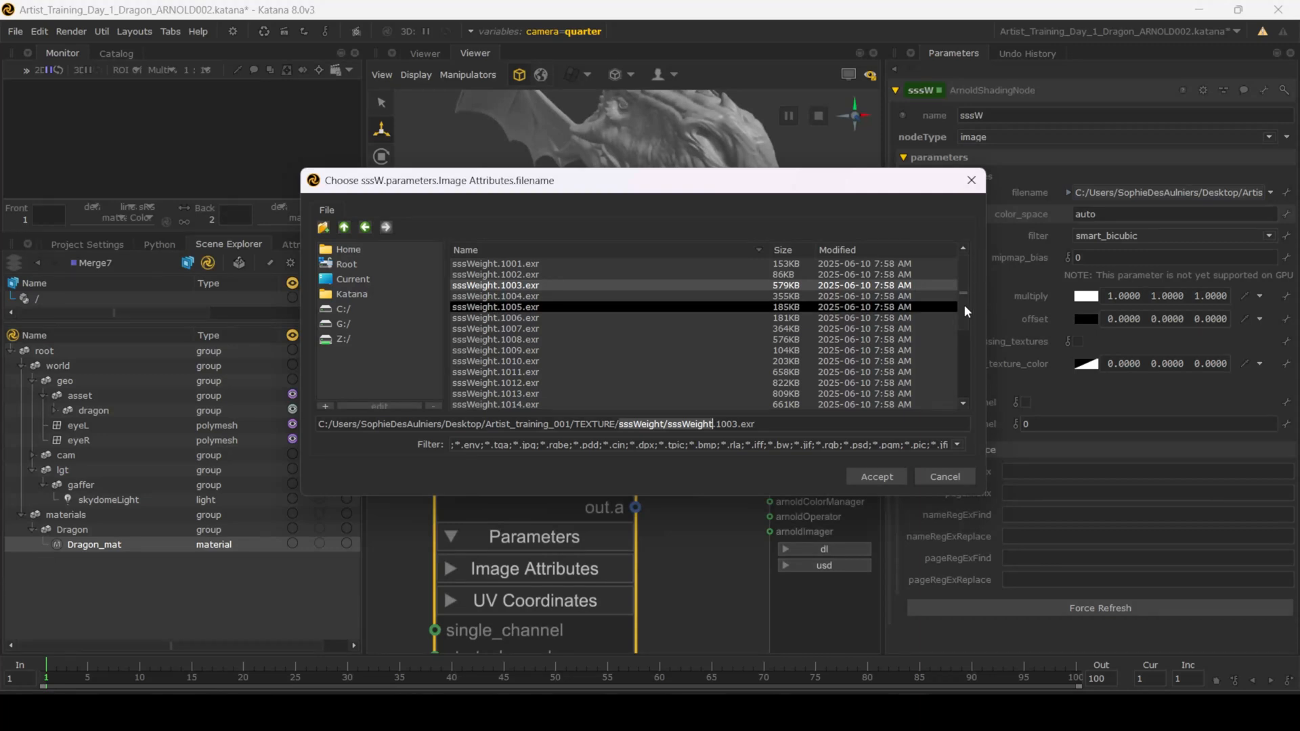
{"action": "left_click", "coordinate": [945, 477]}
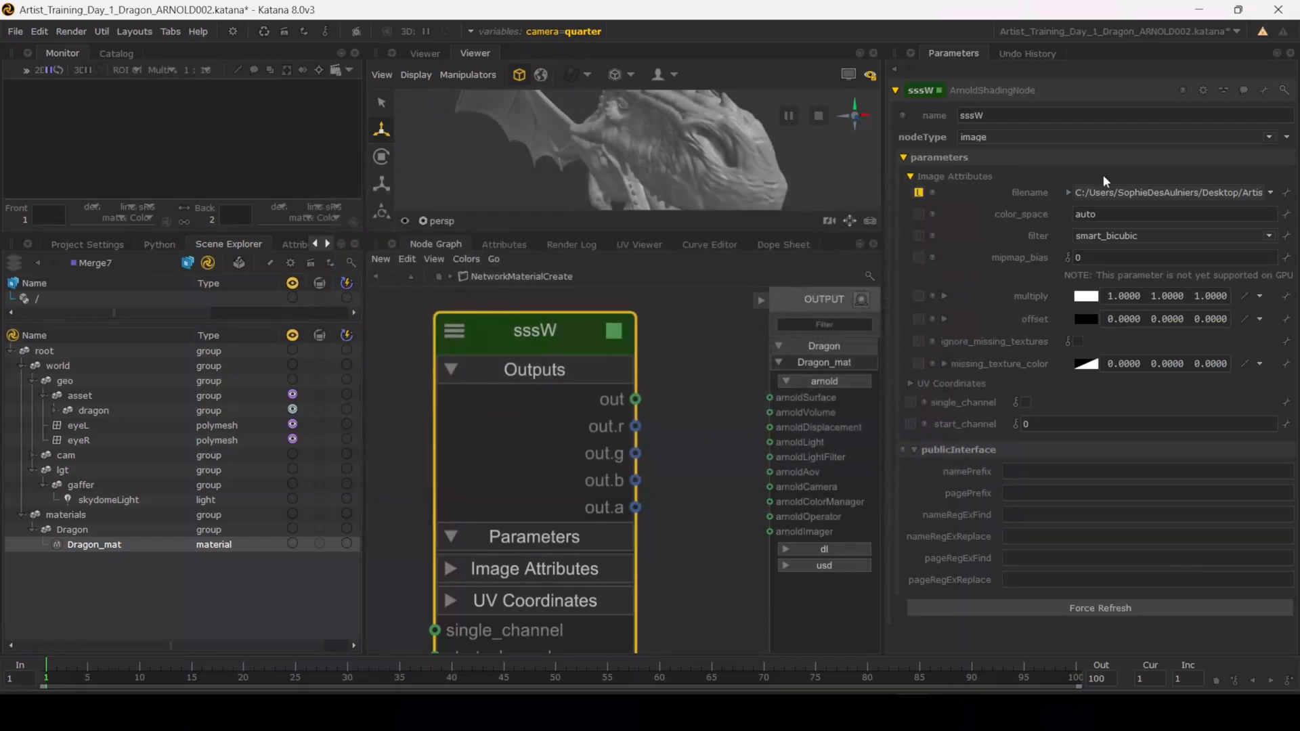
{"action": "left_click", "coordinate": [1068, 193]}
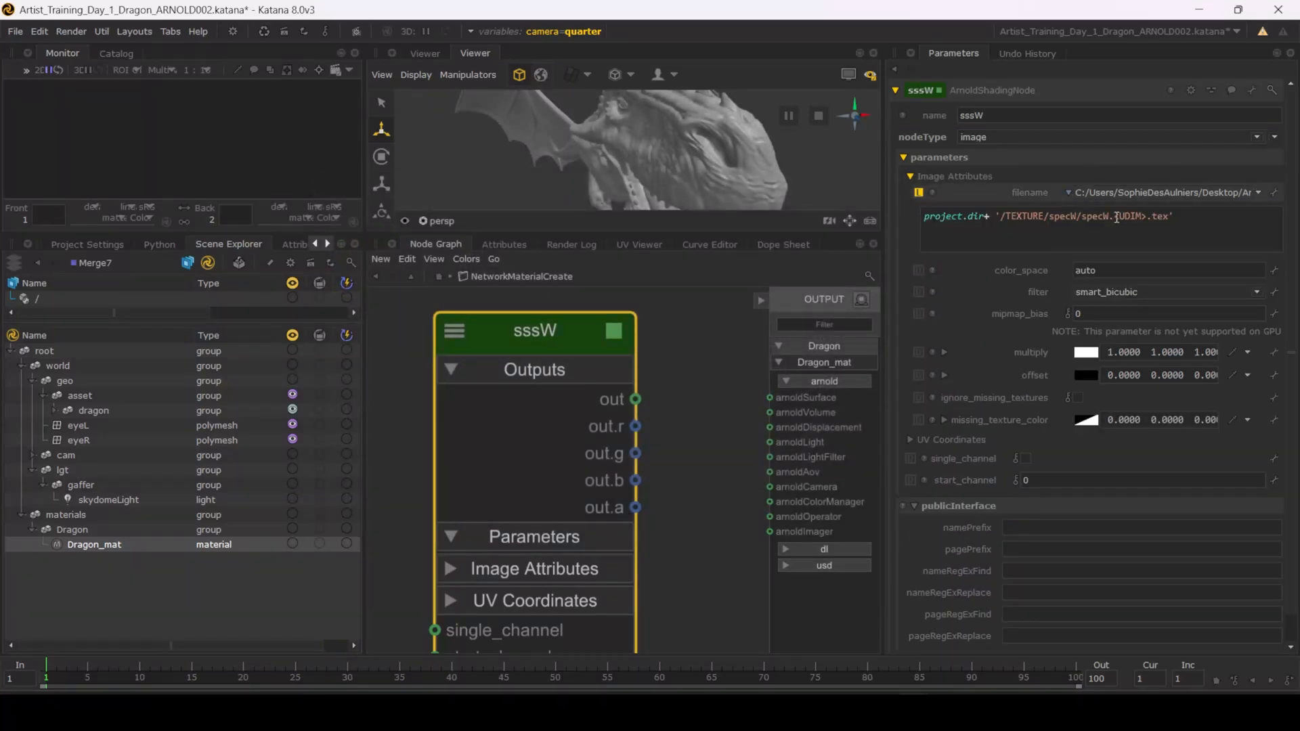
{"action": "left_click_drag", "start_coordinate": [1108, 216], "coordinate": [1048, 216]}
{"action": "key", "text": "ctrl+v"}
{"action": "key", "text": "Return"}
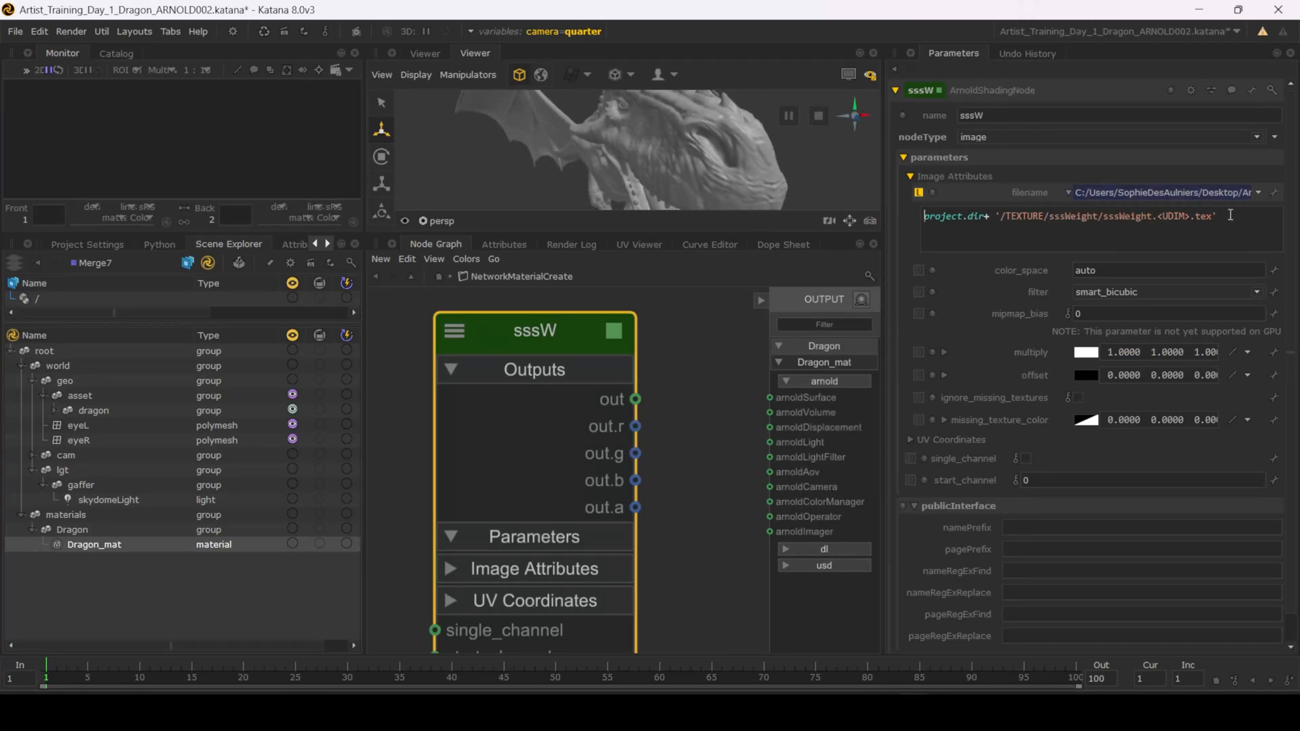
Step: Duplicate the sssW node below the original and rename the copy as normal
{"action": "scroll", "coordinate": [617, 428], "scroll_direction": "down", "scroll_amount": 5}
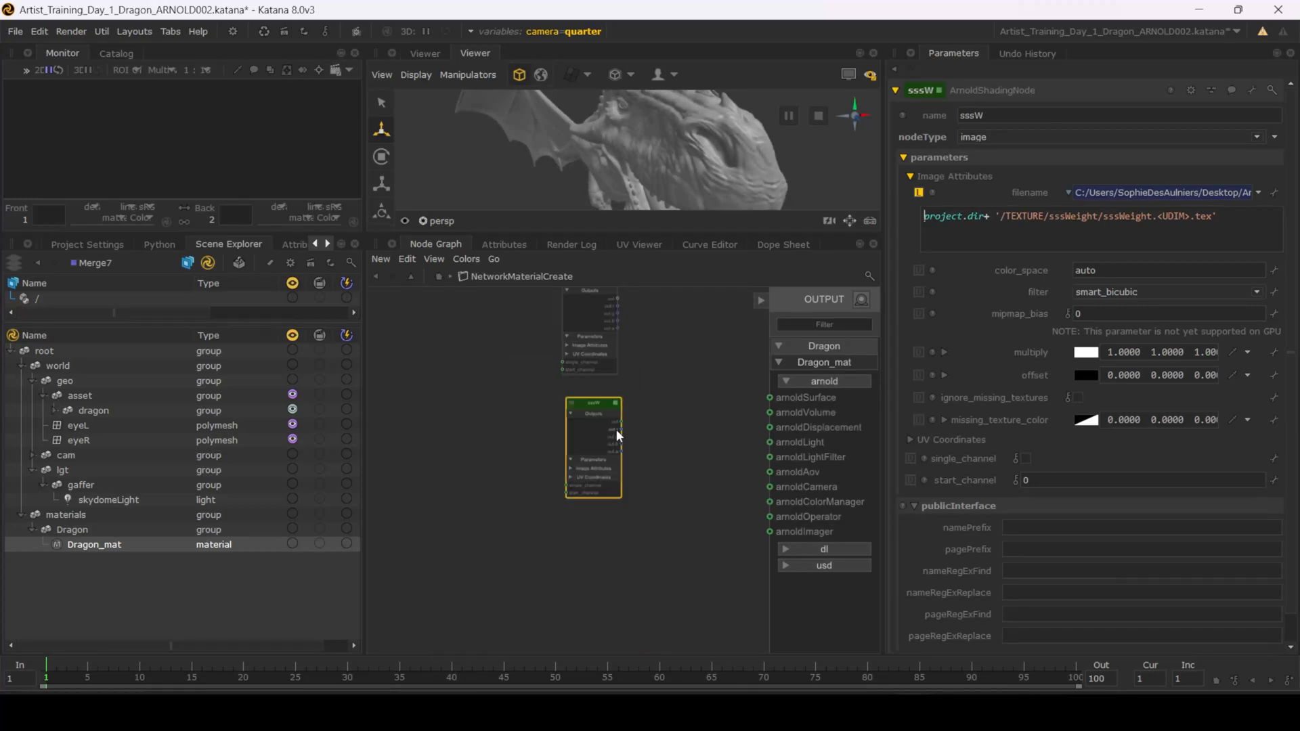
{"action": "middle_click_drag", "start_coordinate": [583, 438], "coordinate": [492, 343]}
{"action": "left_click", "coordinate": [533, 318]}
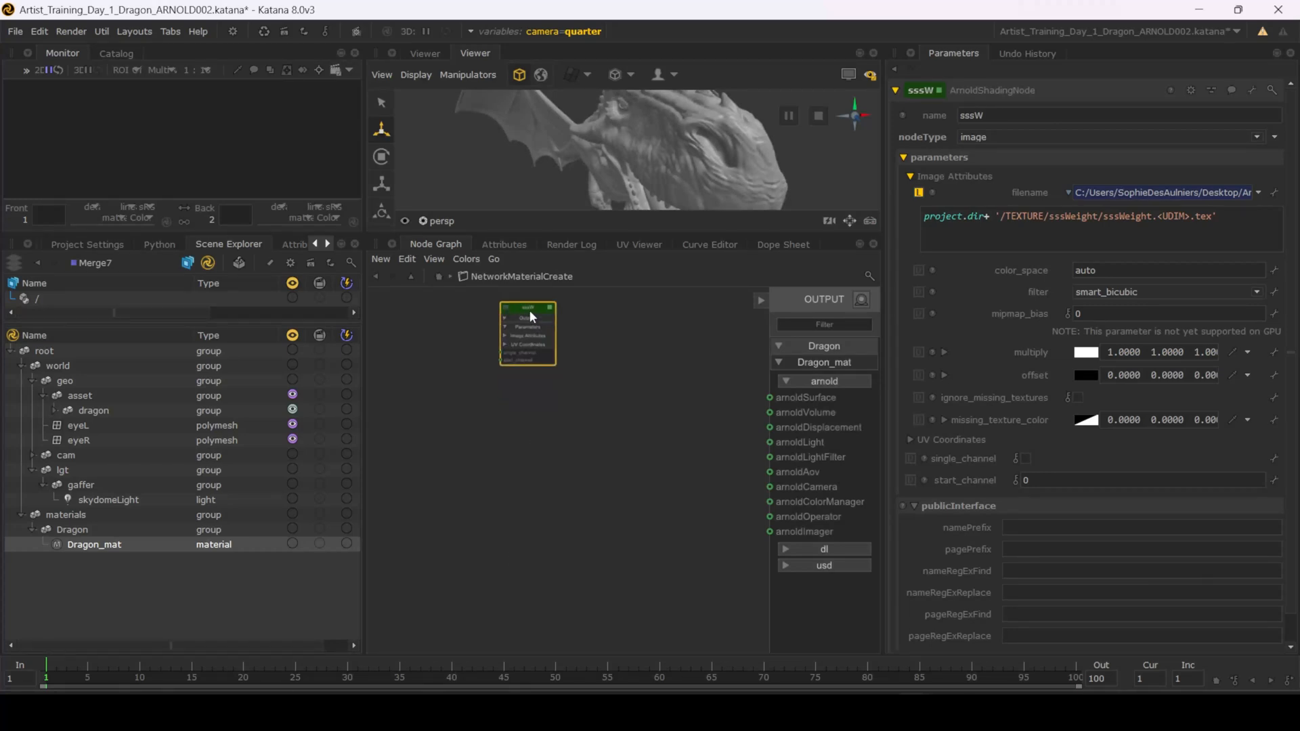
{"action": "left_click", "coordinate": [512, 409]}
{"action": "key", "text": "ctrl+v"}
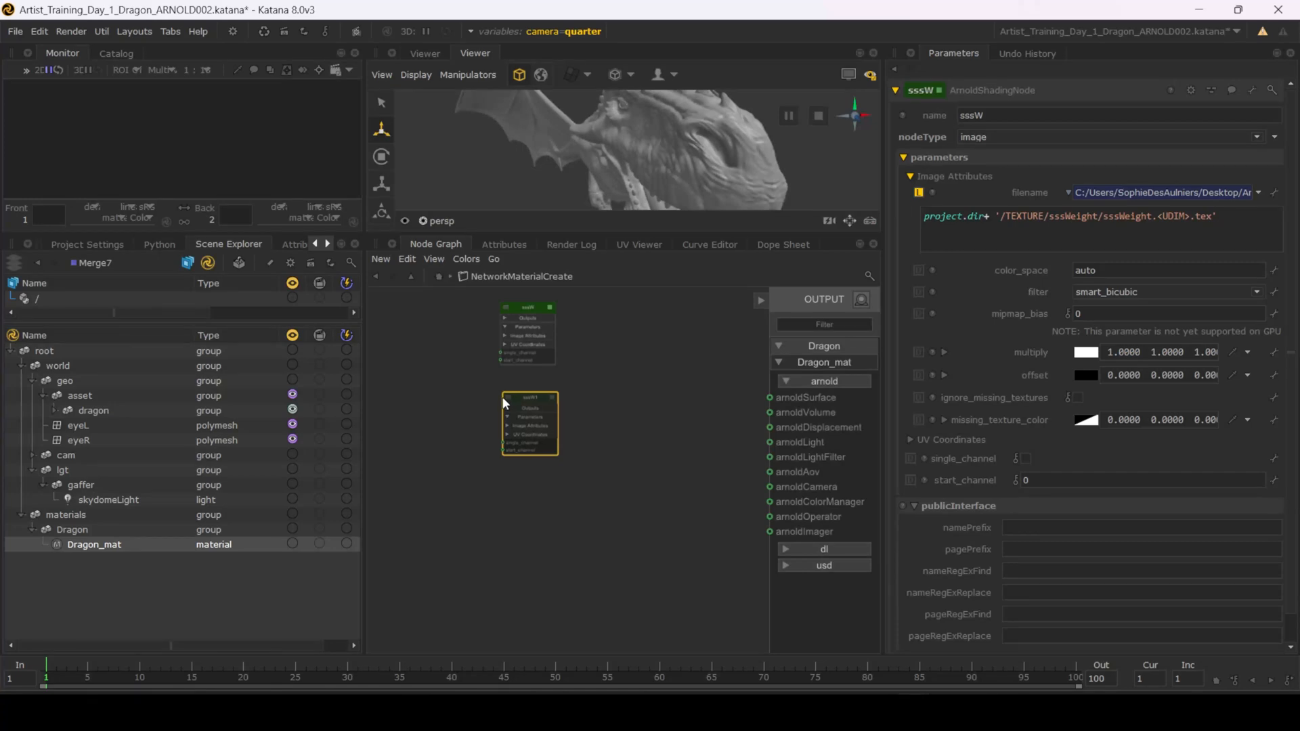
{"action": "left_click", "coordinate": [508, 406]}
{"action": "double_click", "coordinate": [526, 404]}
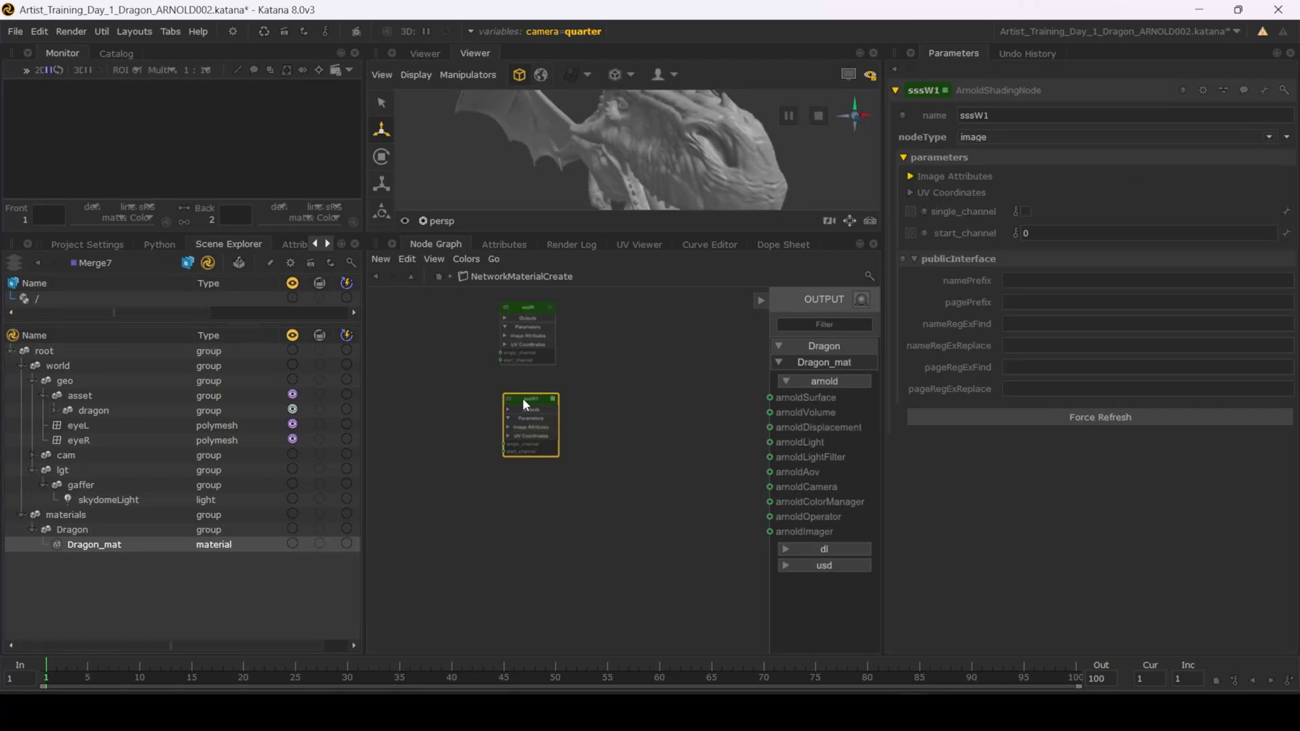
{"action": "left_click_drag", "start_coordinate": [1000, 115], "coordinate": [906, 116]}
{"action": "type", "text": "normal"}
{"action": "key", "text": "Return"}
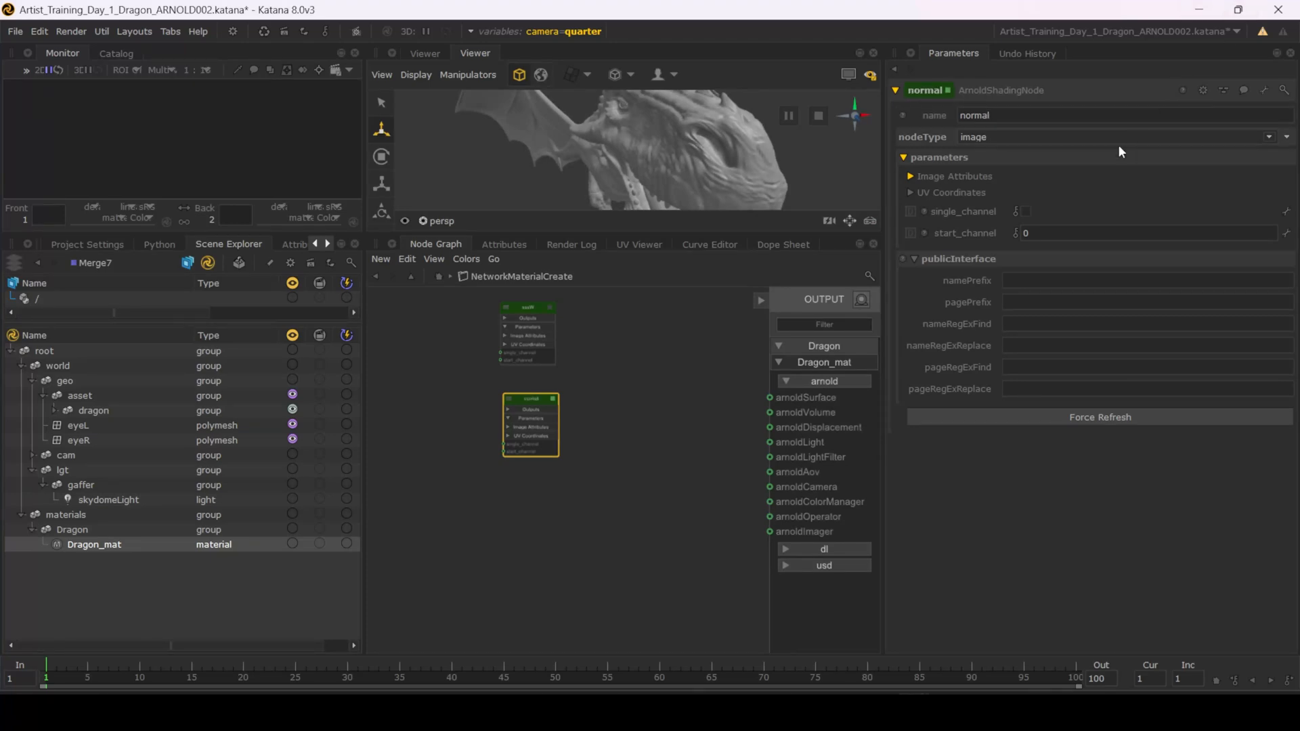
Step: Show the normal node's image attributes and browse to normal.1002.exr in the TEXTURE/normal folder
{"action": "left_click", "coordinate": [936, 176]}
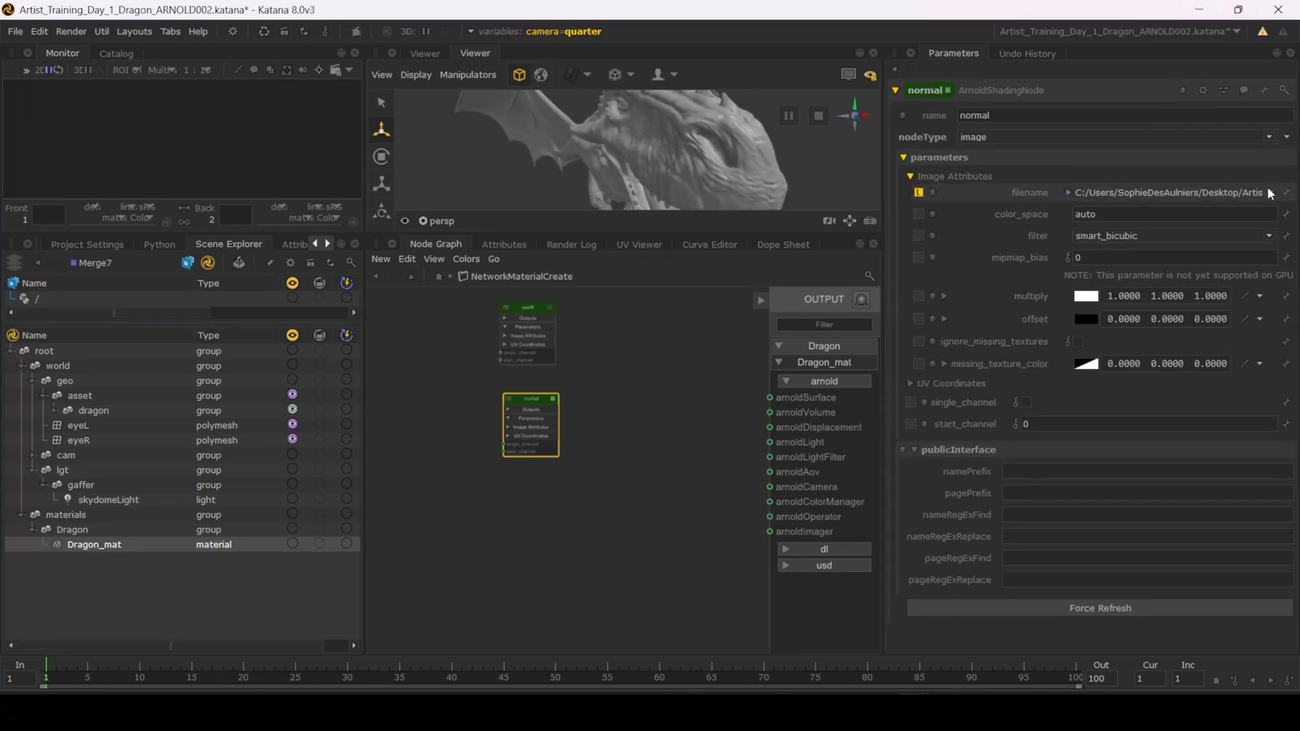
{"action": "left_click", "coordinate": [1271, 193]}
{"action": "left_click", "coordinate": [1261, 208]}
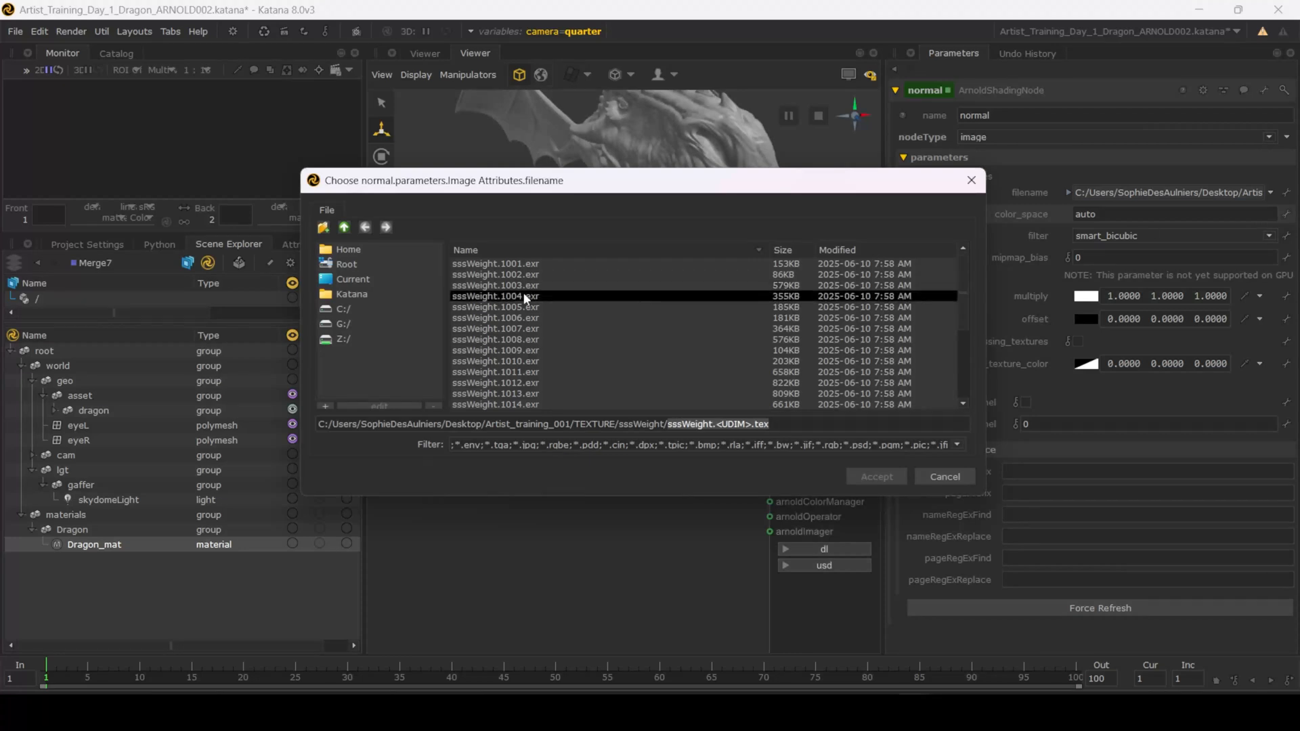
{"action": "left_click_drag", "start_coordinate": [623, 425], "coordinate": [852, 427]}
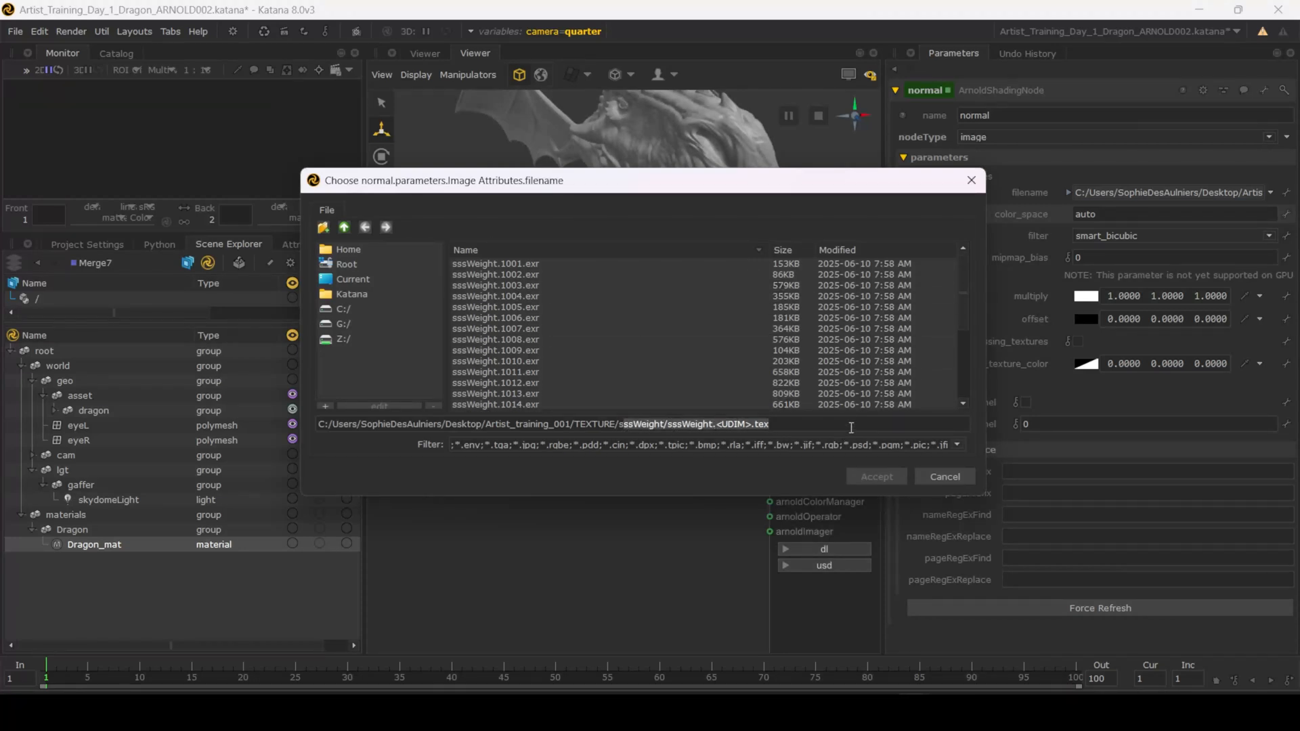
{"action": "key", "text": "BackSpace"}
{"action": "key", "text": "BackSpace"}
{"action": "double_click", "coordinate": [495, 273]}
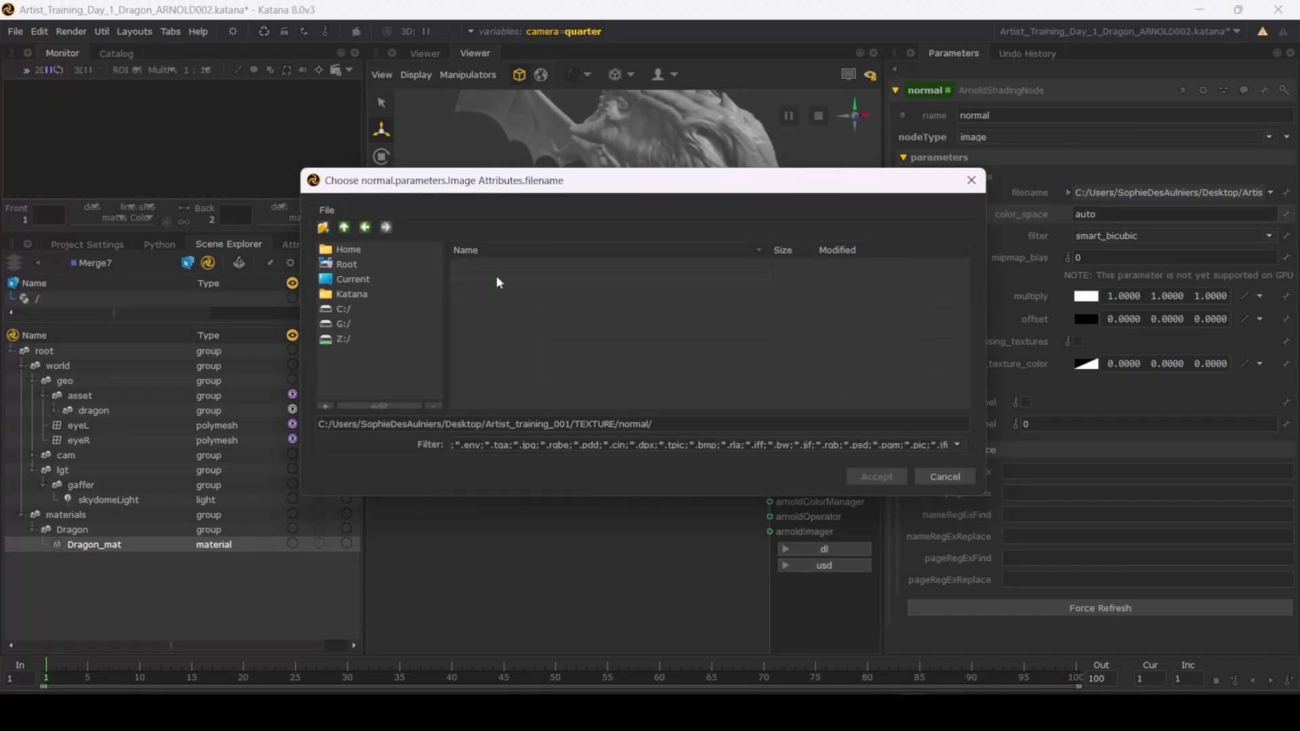
{"action": "left_click", "coordinate": [498, 275]}
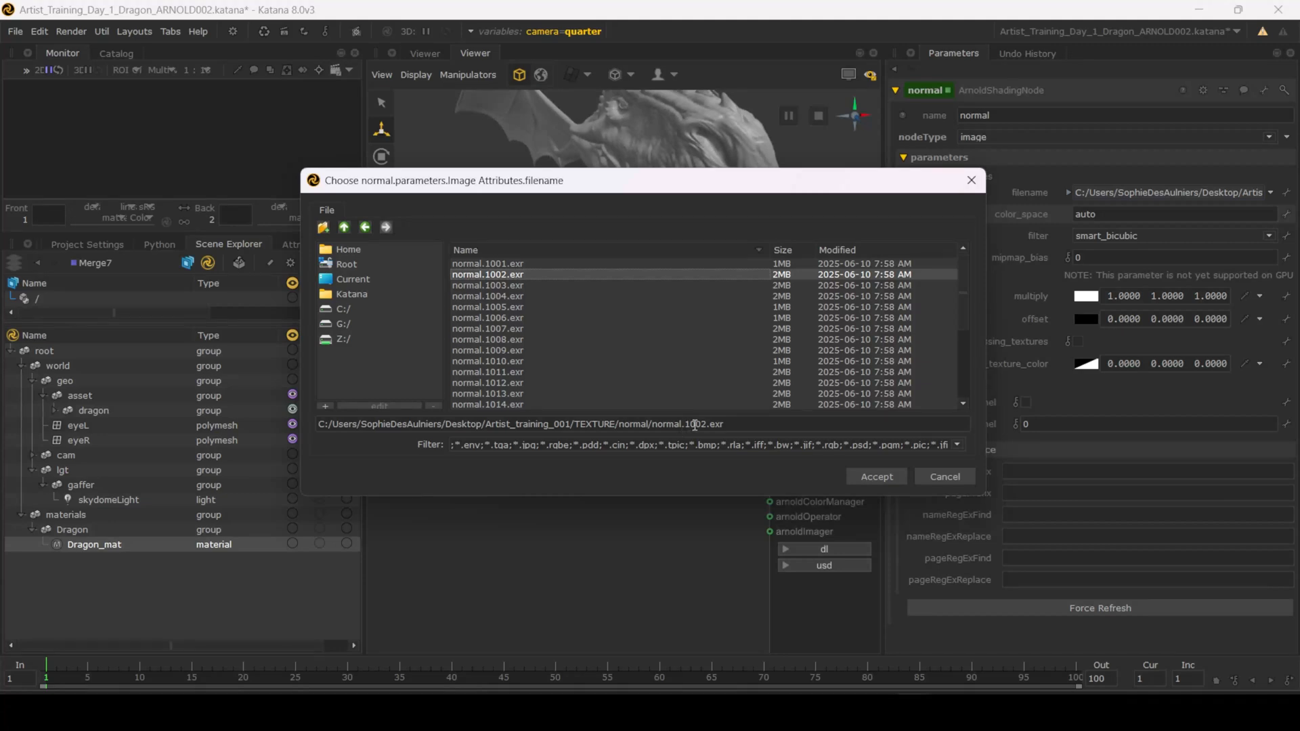
Step: Copy normal/normal from the file path, cancel the file selection, and substitute it for sssWeight/sssWeight in the normal node's filename expression
{"action": "left_click_drag", "start_coordinate": [681, 425], "coordinate": [618, 424]}
{"action": "key", "text": "ctrl+c"}
{"action": "left_click", "coordinate": [937, 475]}
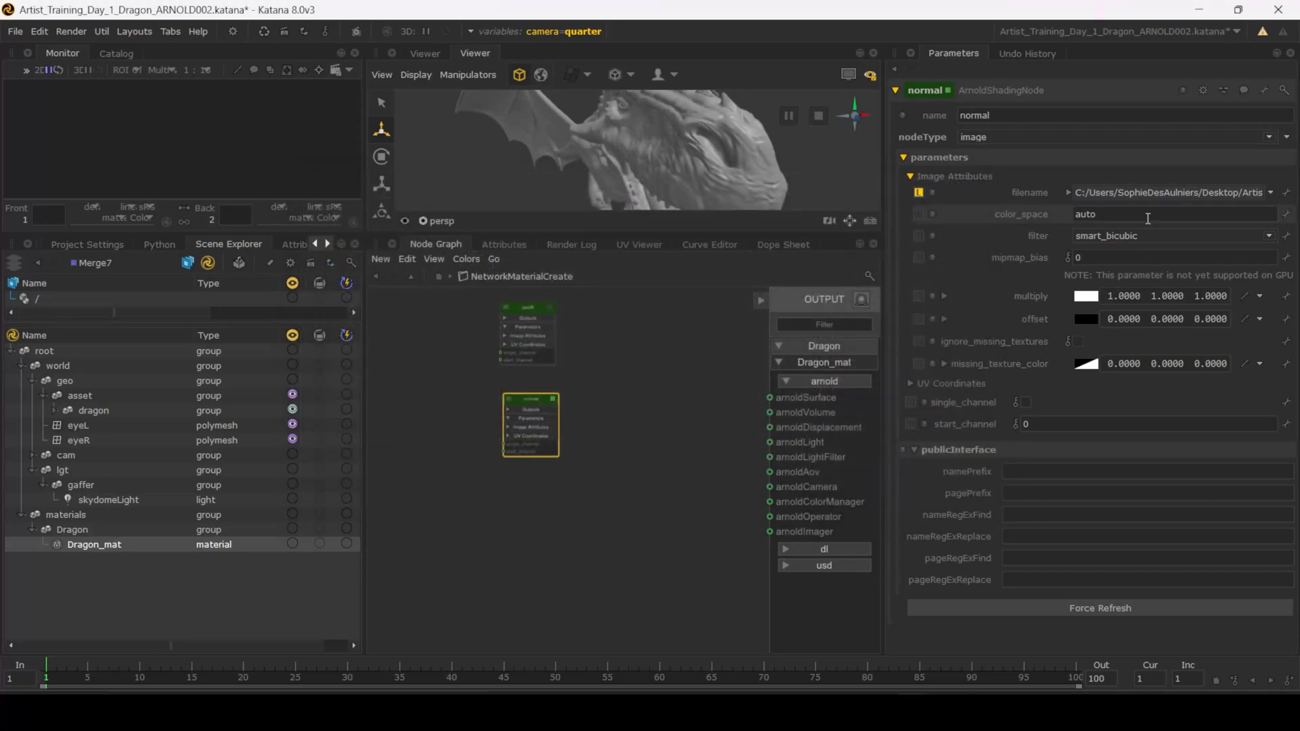
{"action": "left_click", "coordinate": [1070, 193]}
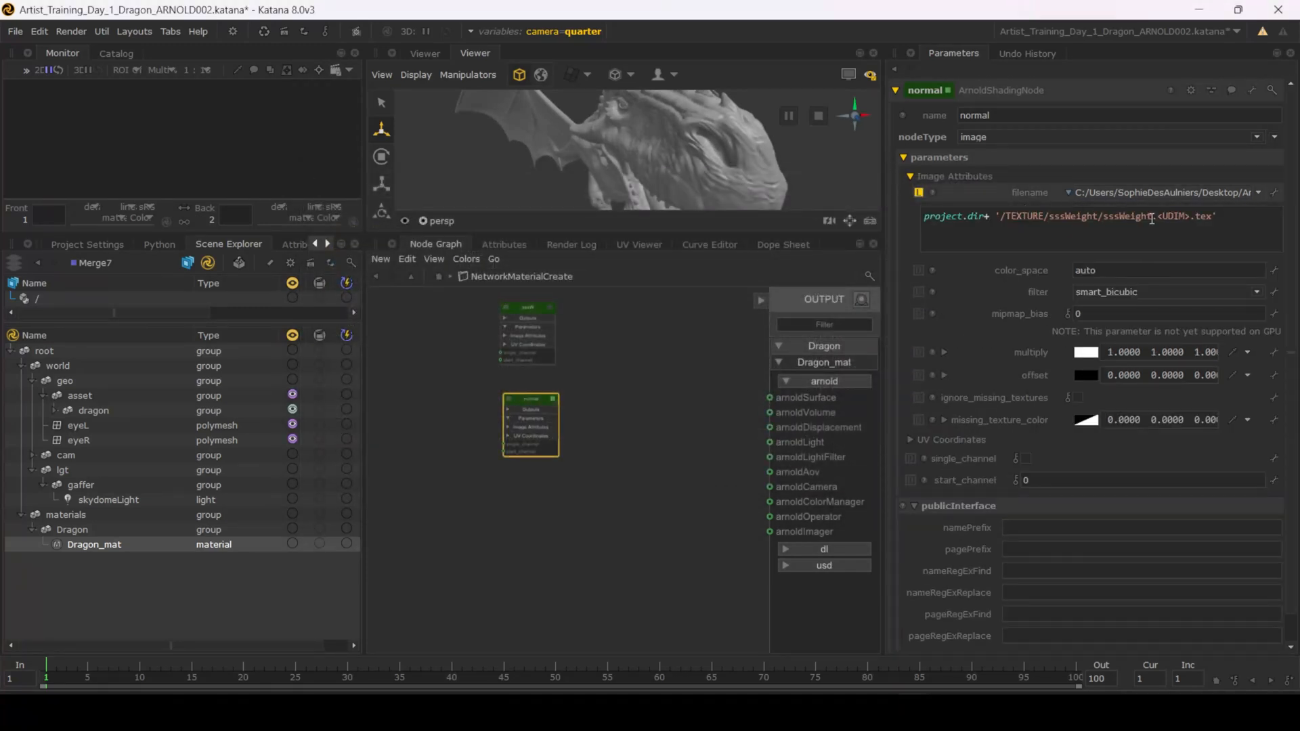
{"action": "left_click_drag", "start_coordinate": [1153, 217], "coordinate": [1052, 223]}
{"action": "key", "text": "ctrl+v"}
{"action": "key", "text": "Return"}
Step: Add a standard_surface node between the image nodes and the material output
{"action": "middle_click_drag", "start_coordinate": [710, 324], "coordinate": [686, 489]}
{"action": "left_click", "coordinate": [651, 519]}
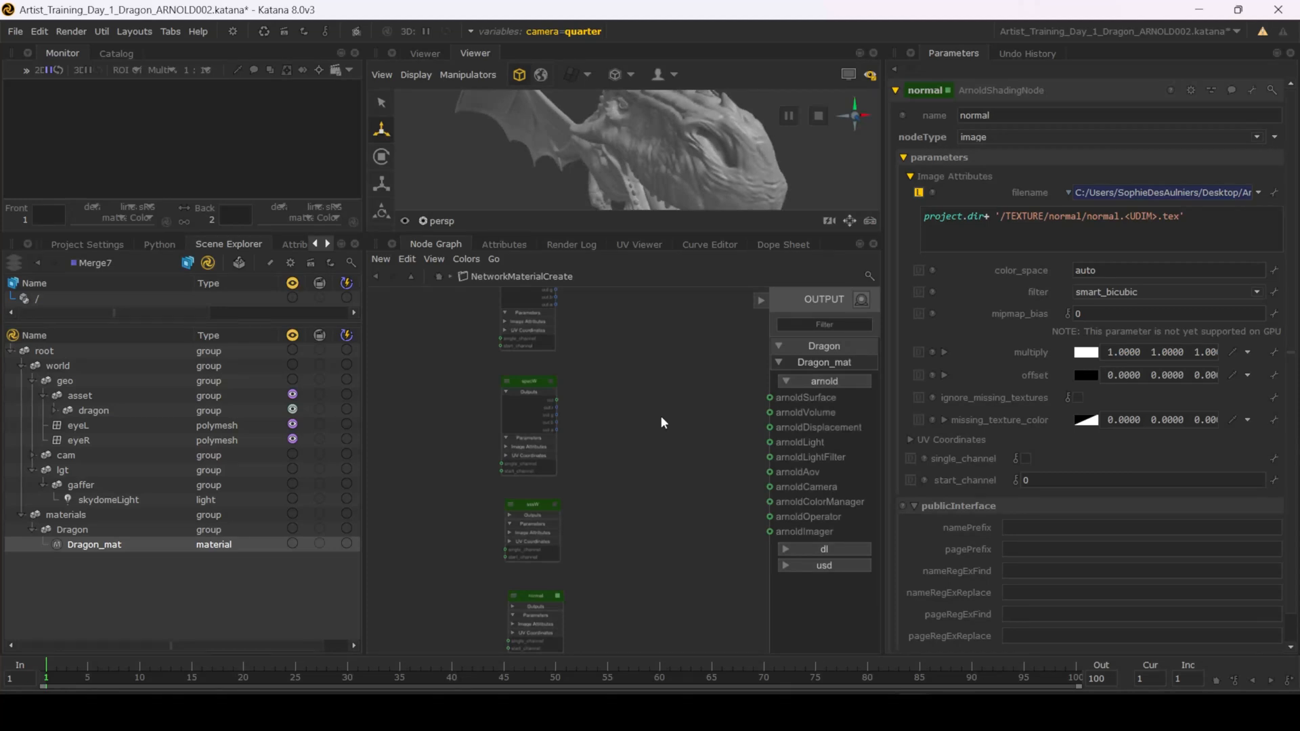
{"action": "middle_click_drag", "start_coordinate": [645, 357], "coordinate": [617, 404]}
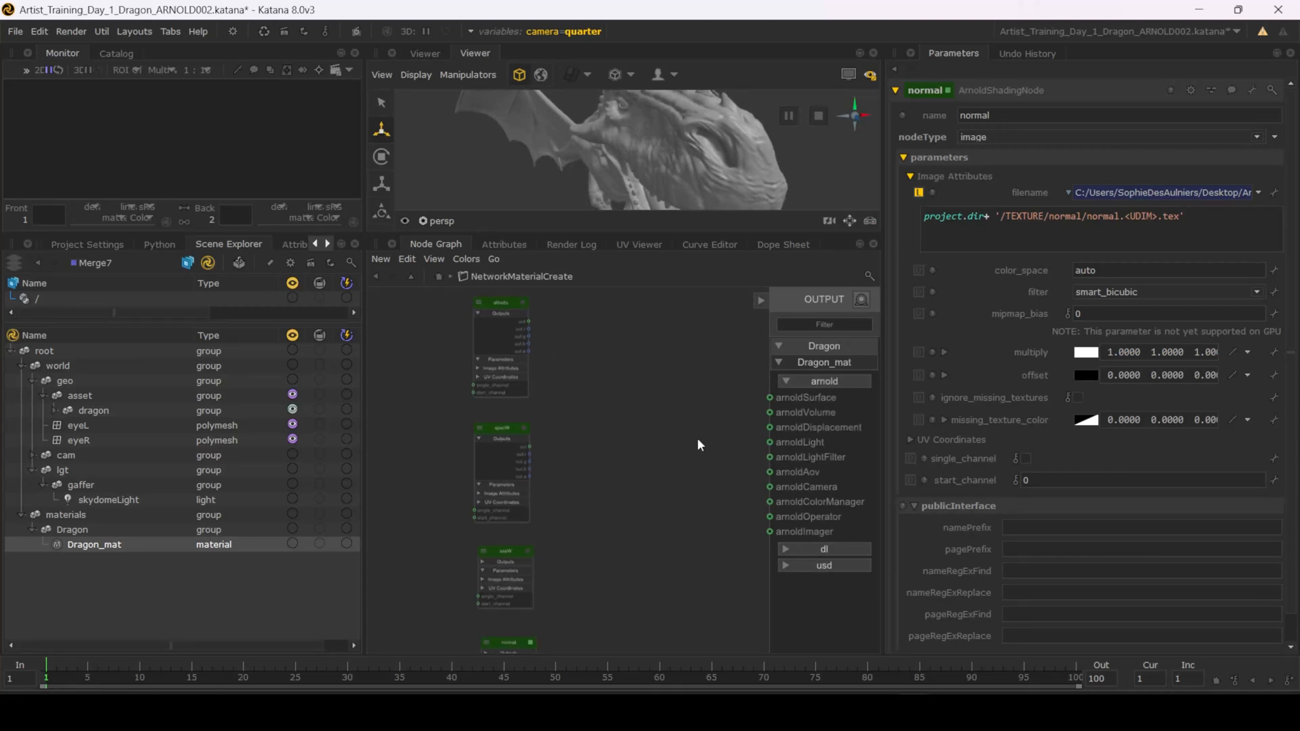
{"action": "middle_click_drag", "start_coordinate": [700, 445], "coordinate": [678, 470]}
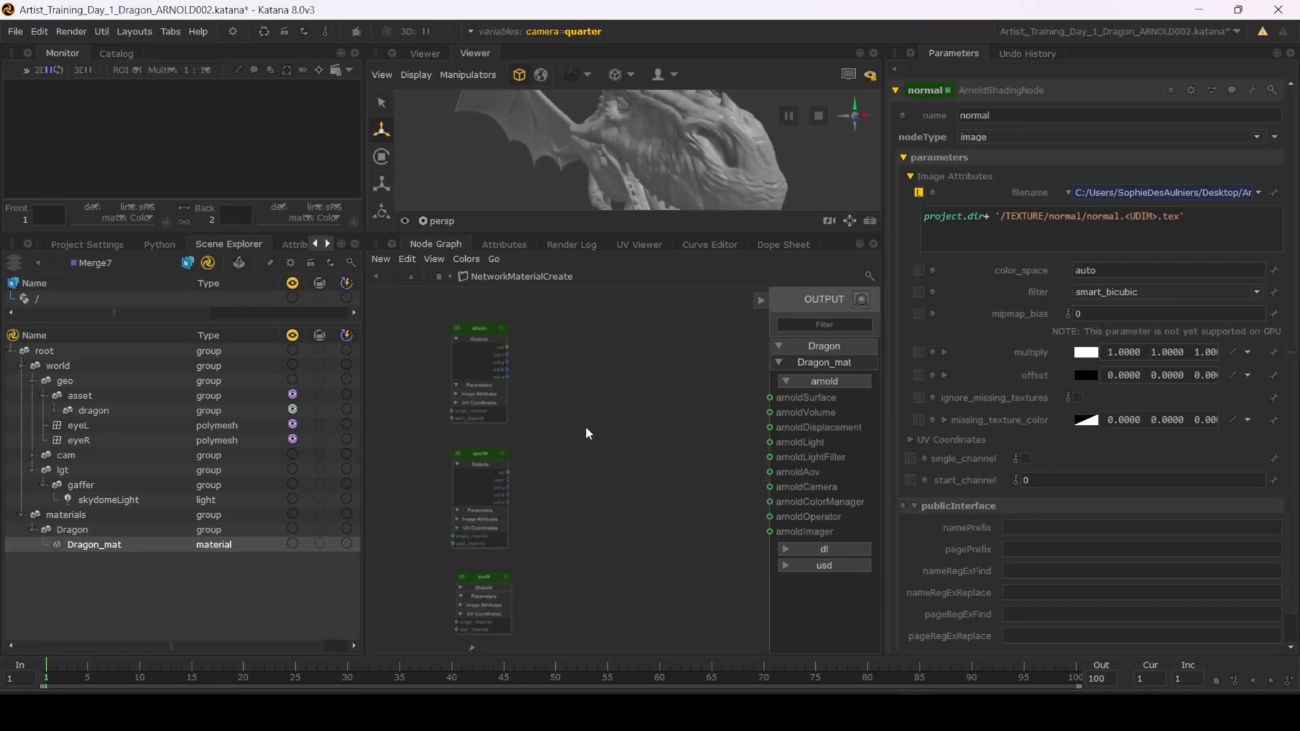
{"action": "key", "text": "Tab"}
{"action": "type", "text": "stan"}
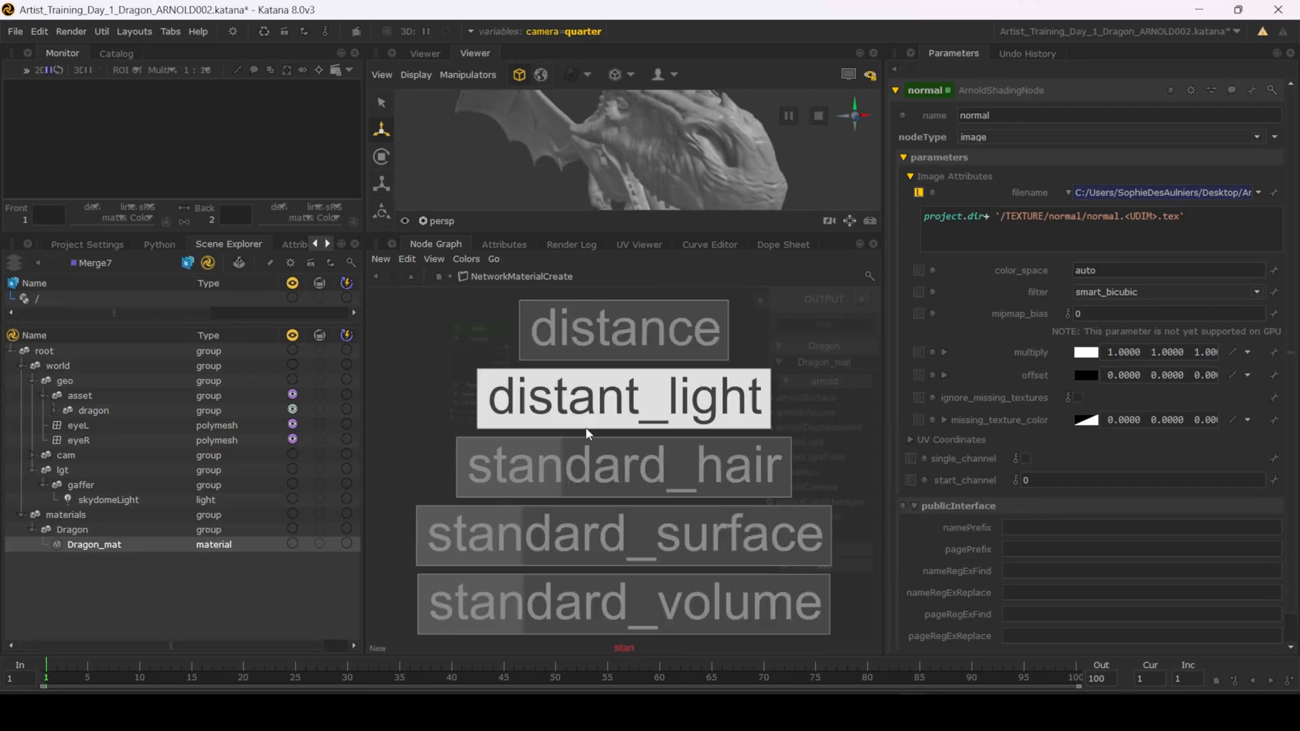
{"action": "left_click", "coordinate": [607, 529]}
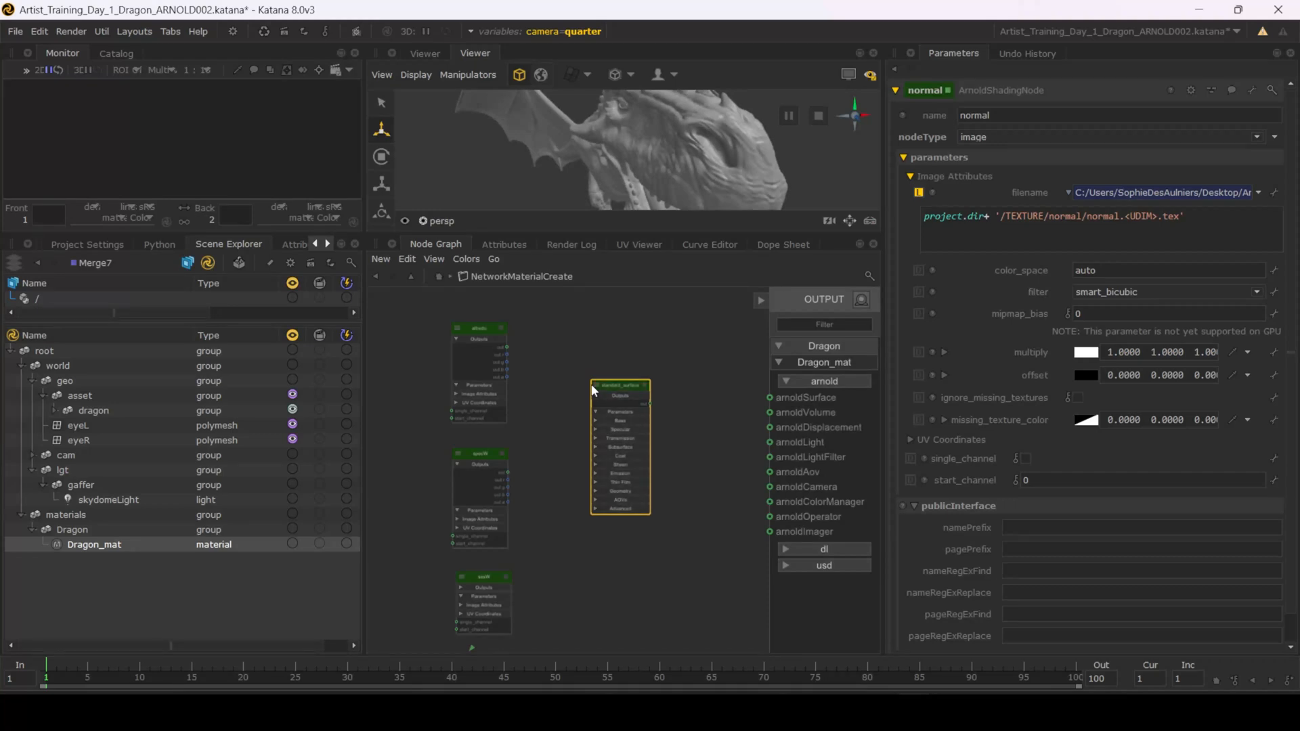
{"action": "scroll", "coordinate": [563, 375], "scroll_direction": "up", "scroll_amount": 4}
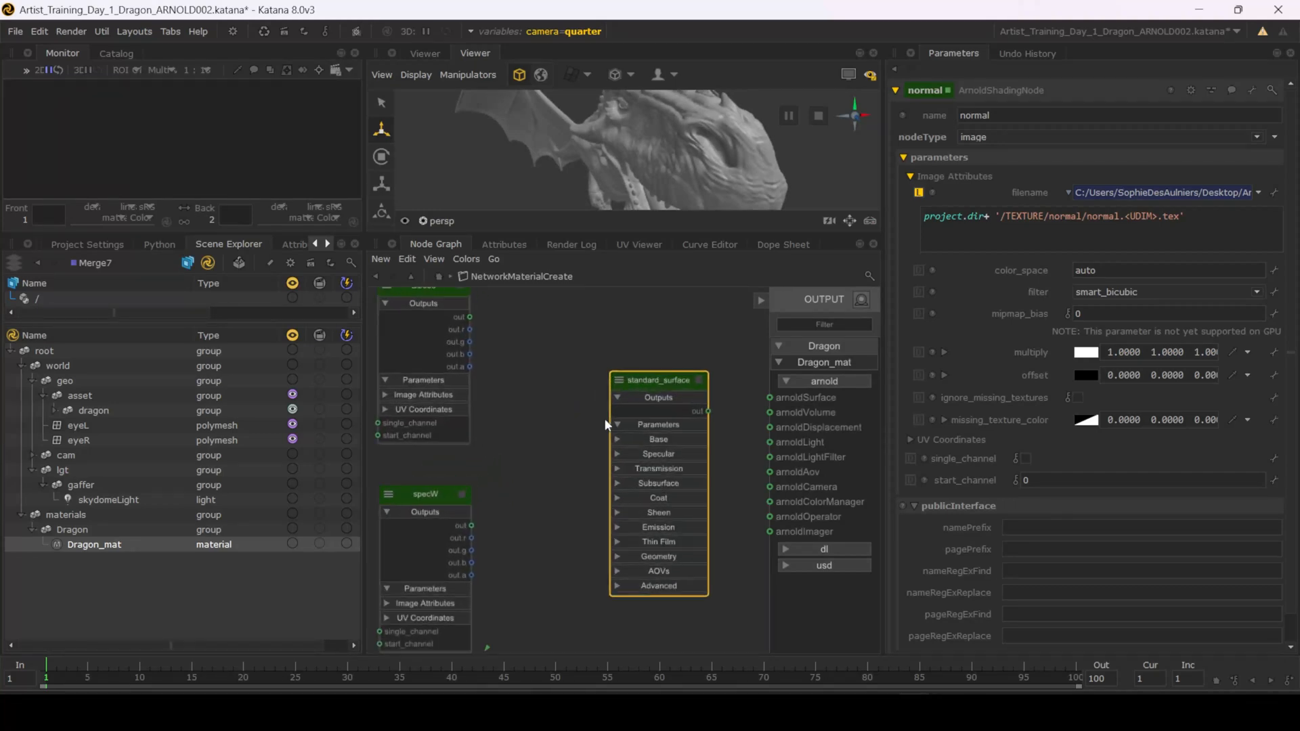
{"action": "left_click_drag", "start_coordinate": [676, 416], "coordinate": [692, 380]}
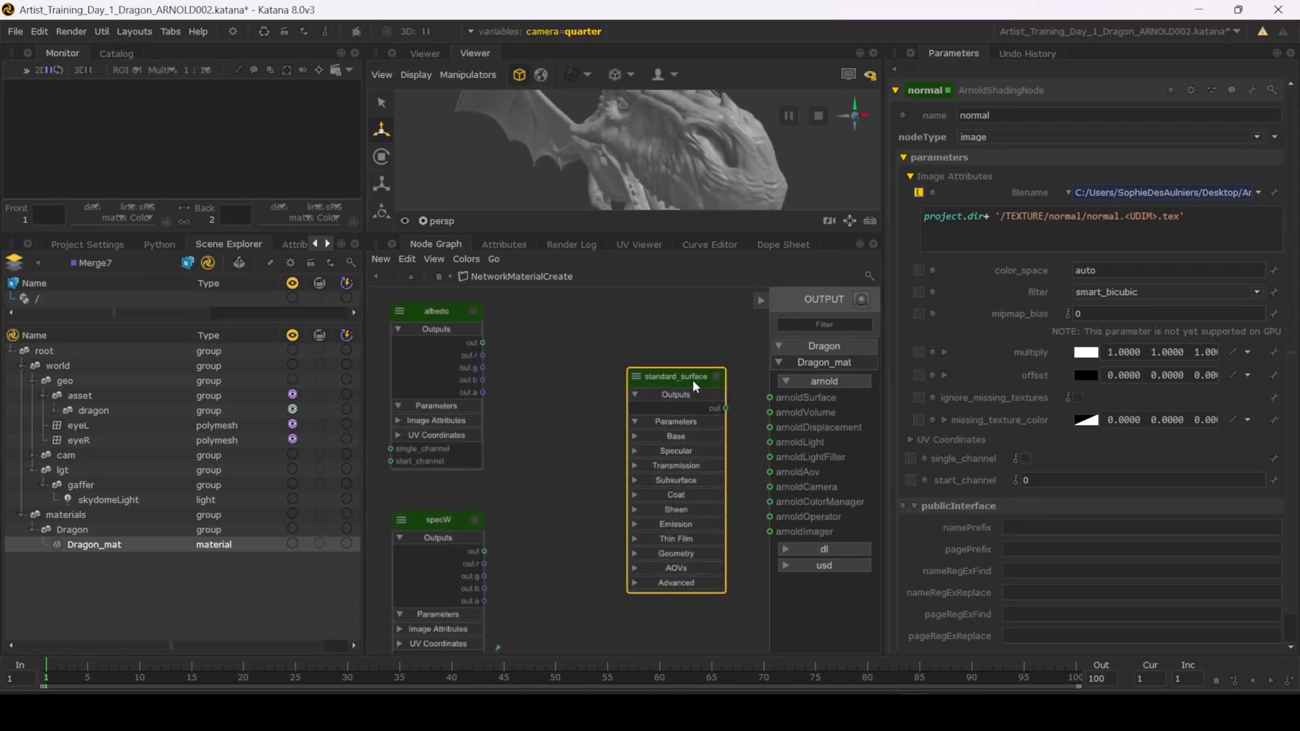
Step: Connect the albedo node's out to base_color on standard_surface and show that node's Base parameters
{"action": "left_click", "coordinate": [635, 437]}
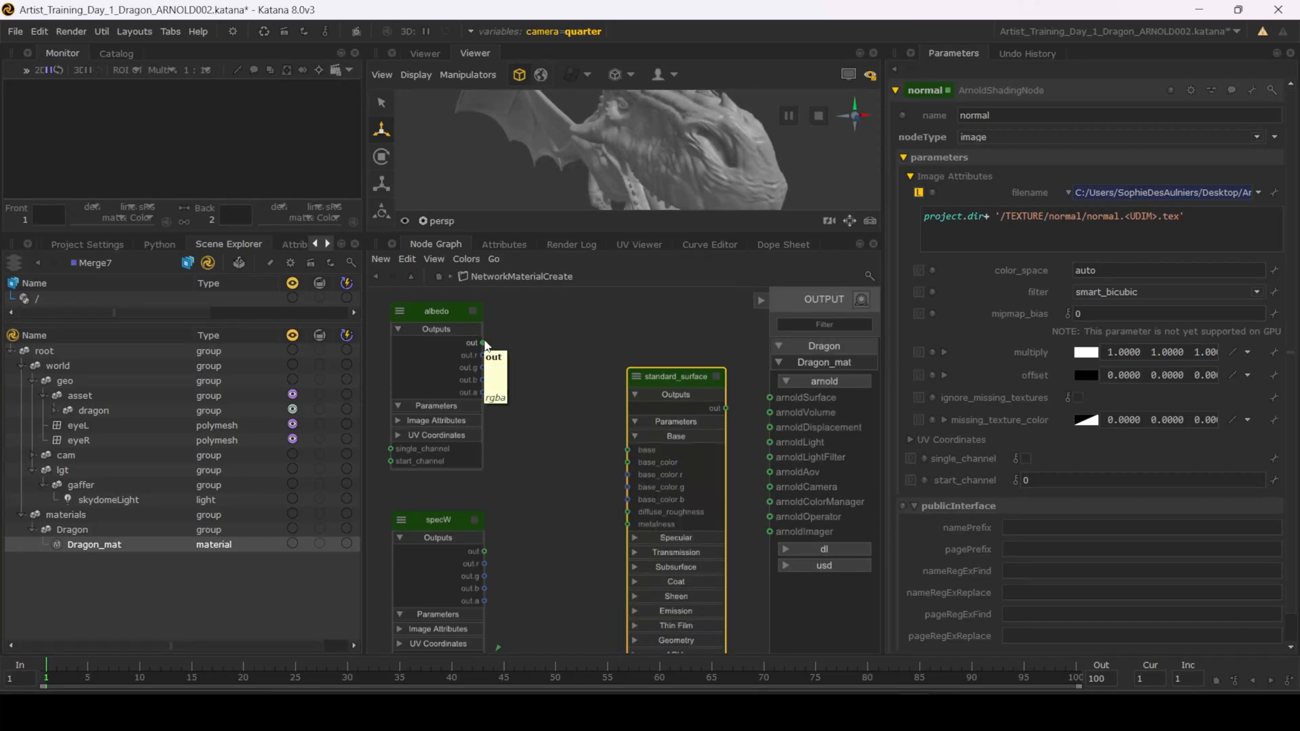
{"action": "left_click_drag", "start_coordinate": [485, 344], "coordinate": [628, 463]}
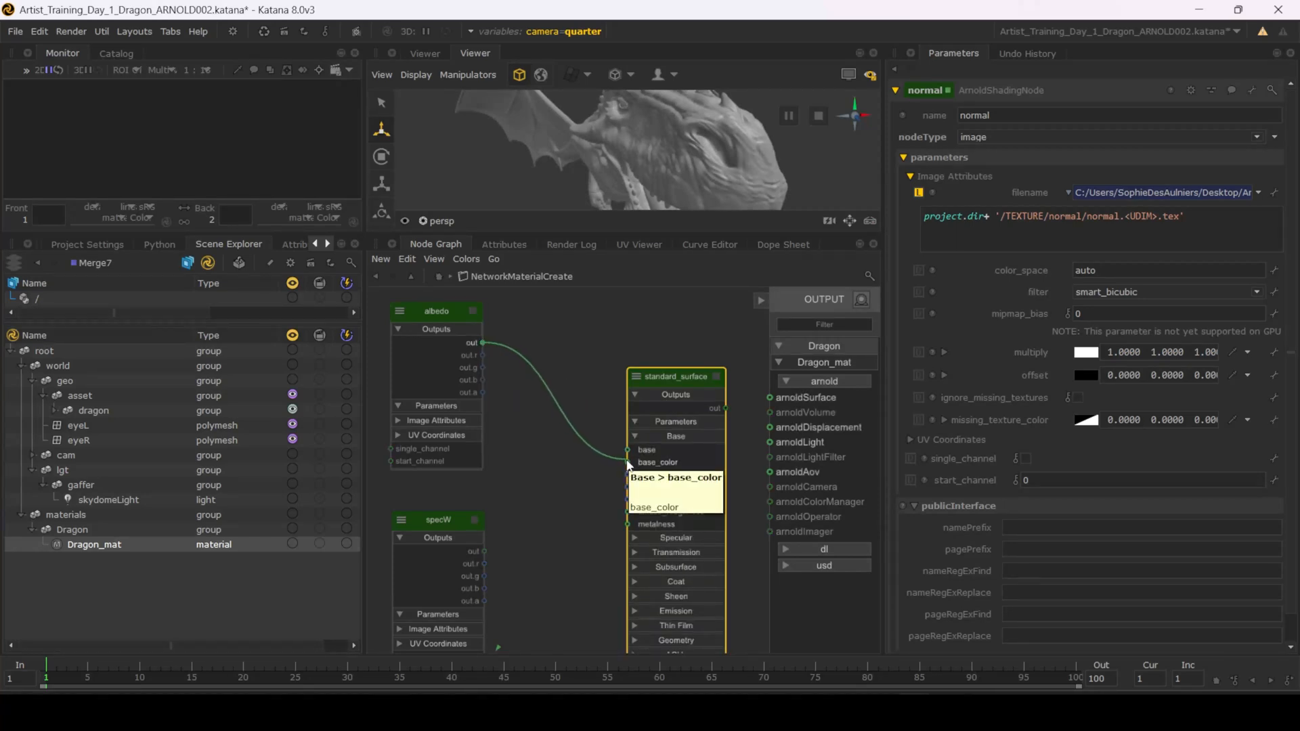
{"action": "left_click", "coordinate": [715, 376]}
{"action": "middle_click_drag", "start_coordinate": [685, 432], "coordinate": [648, 353]}
{"action": "left_click", "coordinate": [911, 177]}
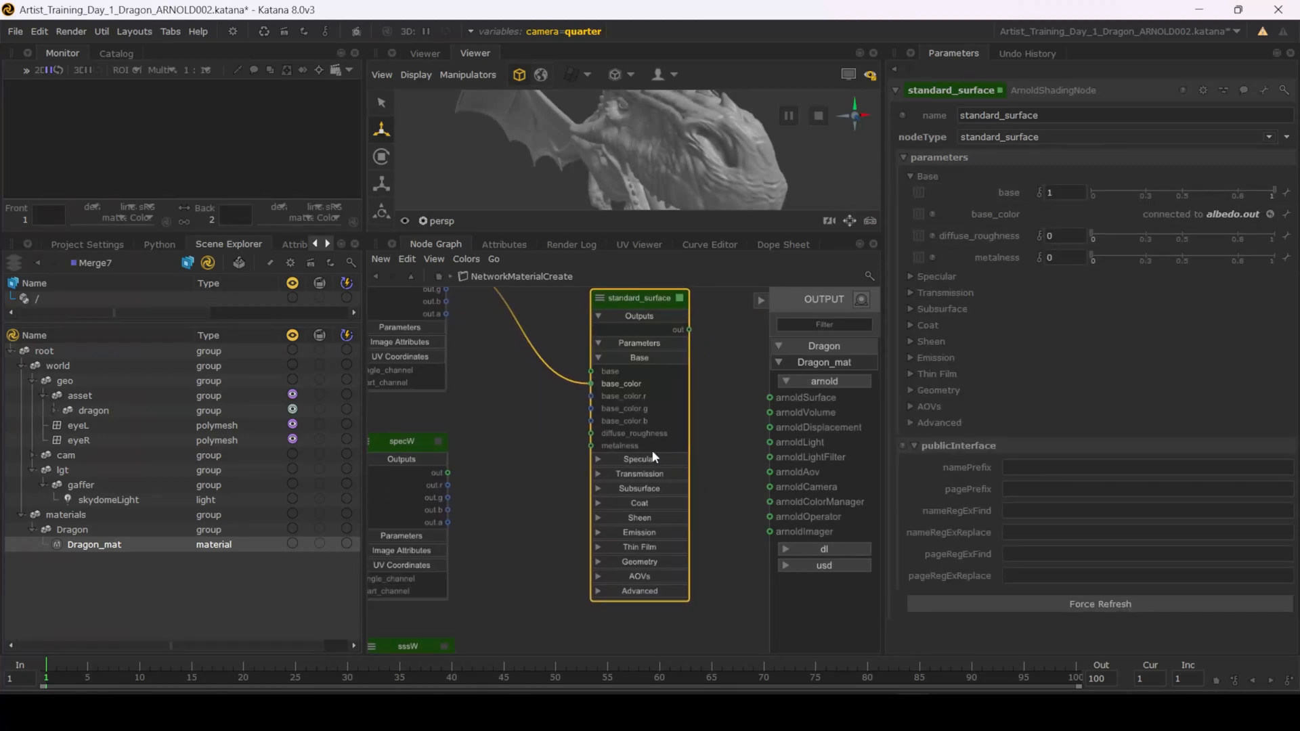
Step: Connect the specW node's out to the specular input of standard_surface and expand its Specular parameters
{"action": "middle_click_drag", "start_coordinate": [652, 451], "coordinate": [694, 351]}
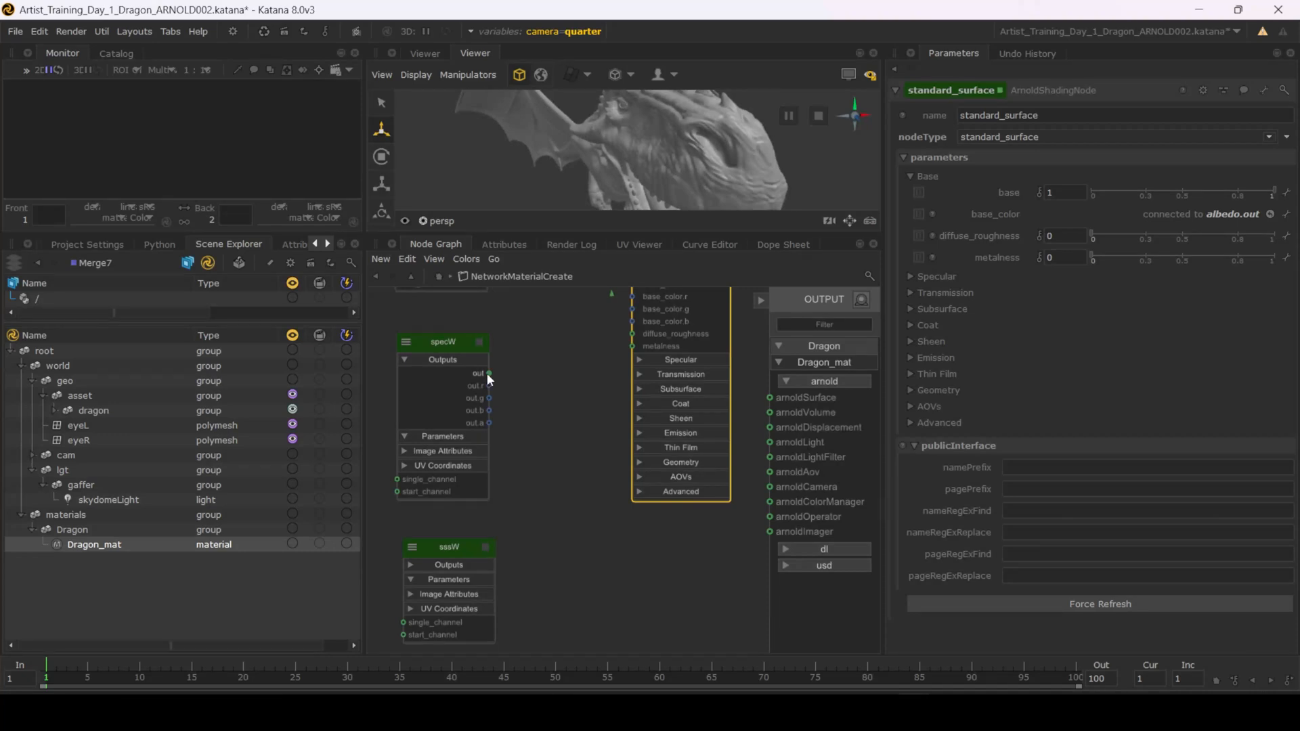
{"action": "left_click", "coordinate": [639, 360]}
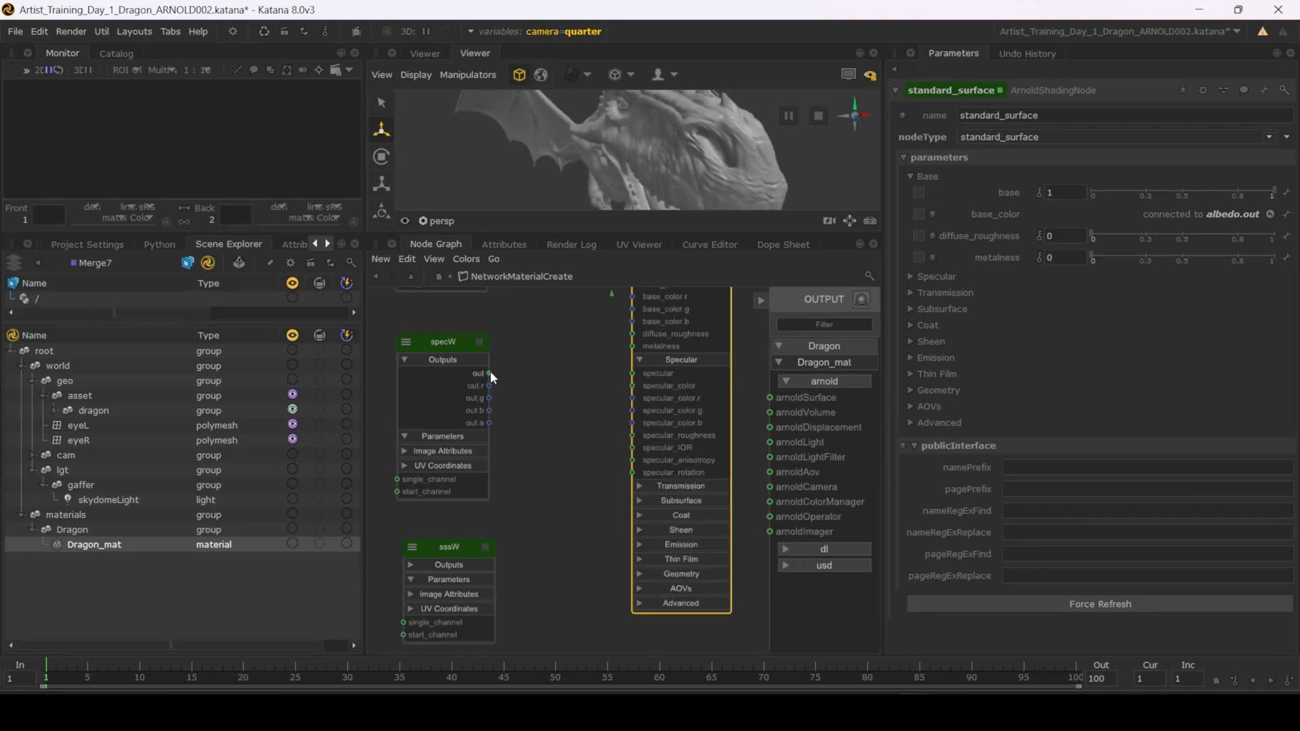
{"action": "left_click_drag", "start_coordinate": [489, 373], "coordinate": [644, 372]}
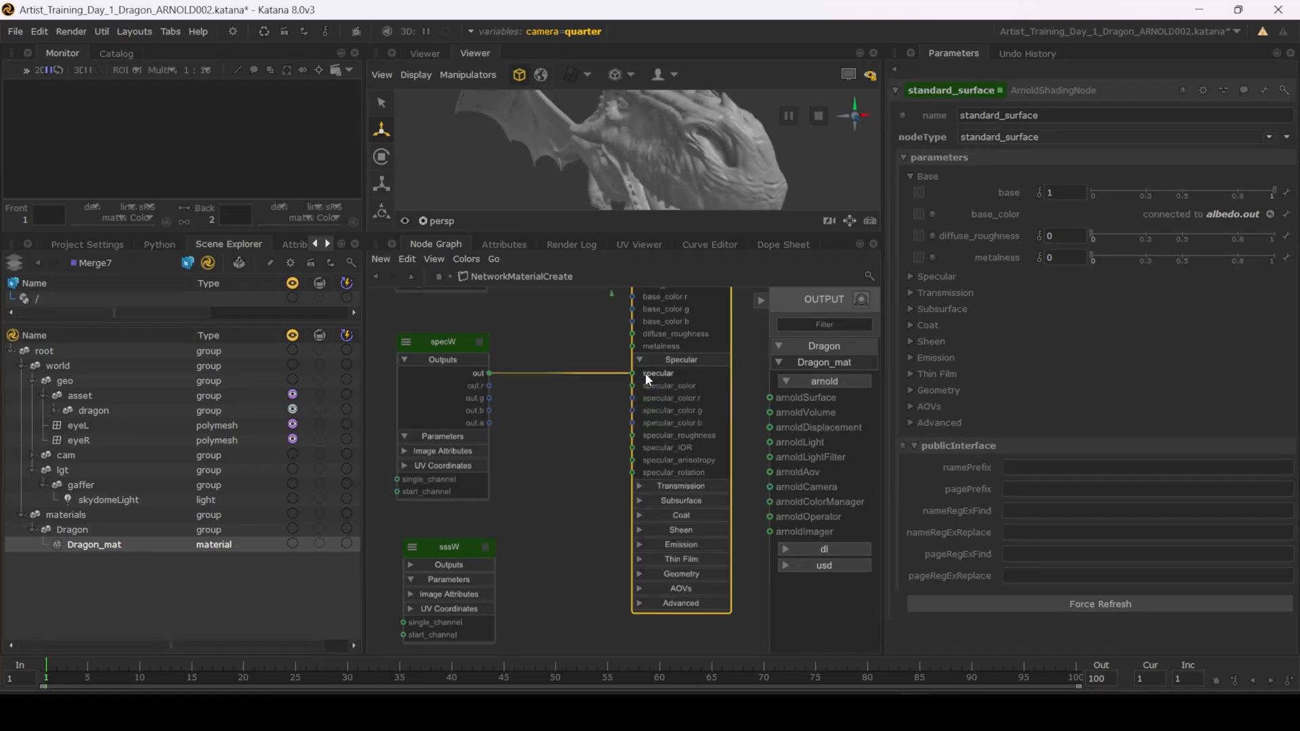
{"action": "left_click", "coordinate": [915, 278]}
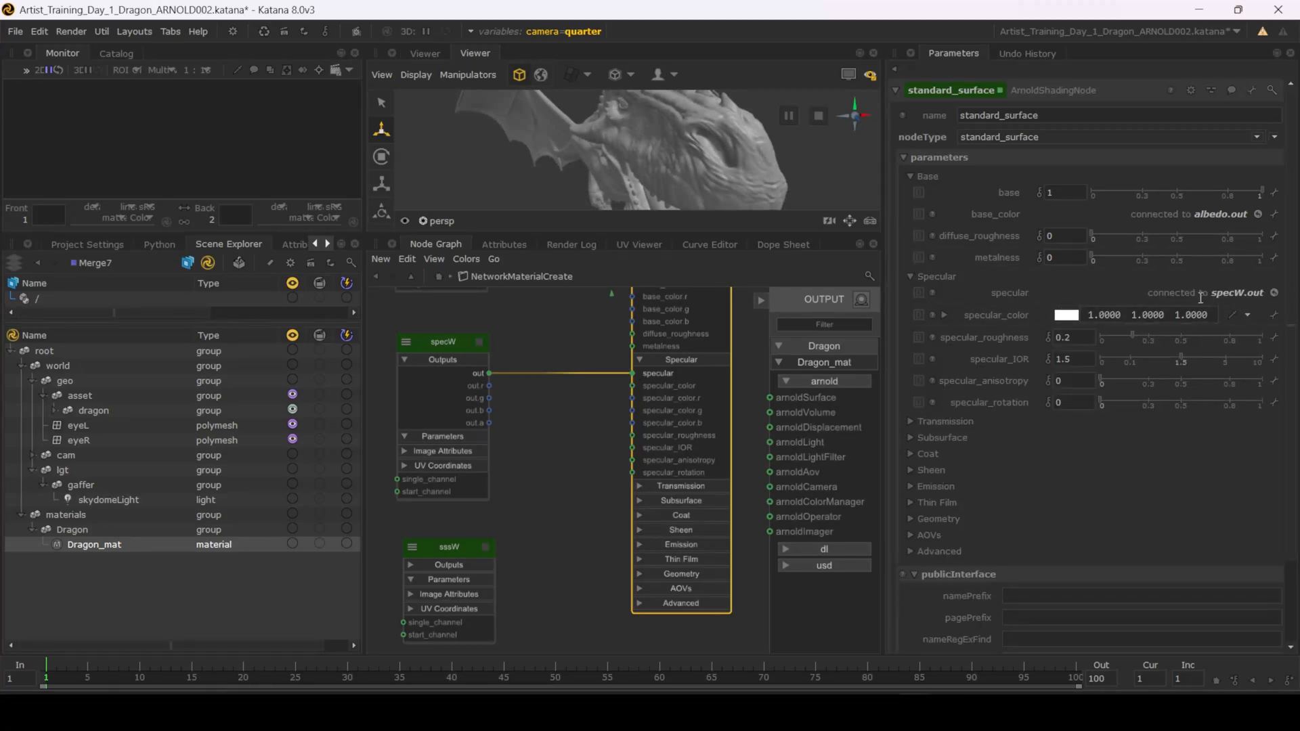
Step: Connect the sssW node's out to the subsurface input in the Subsurface group of standard_surface
{"action": "middle_click_drag", "start_coordinate": [588, 502], "coordinate": [585, 406]}
{"action": "middle_click_drag", "start_coordinate": [580, 464], "coordinate": [583, 446]}
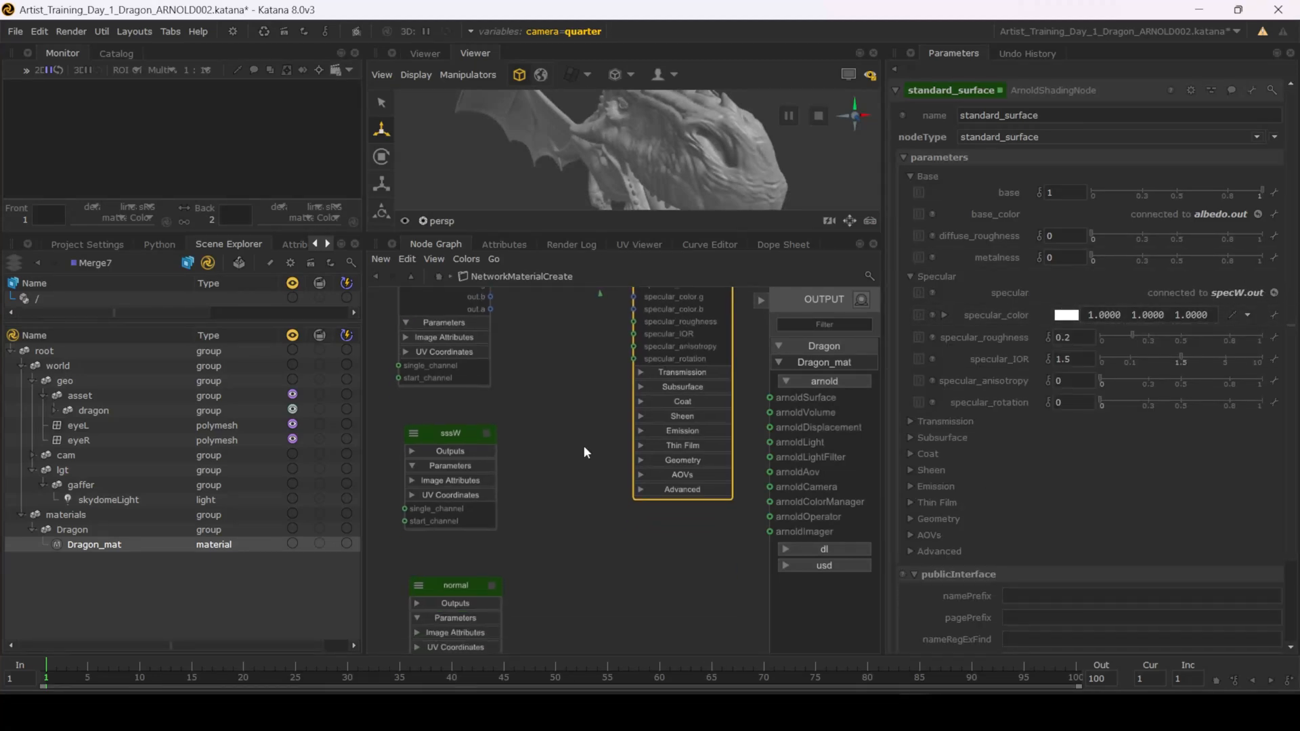
{"action": "left_click", "coordinate": [641, 387]}
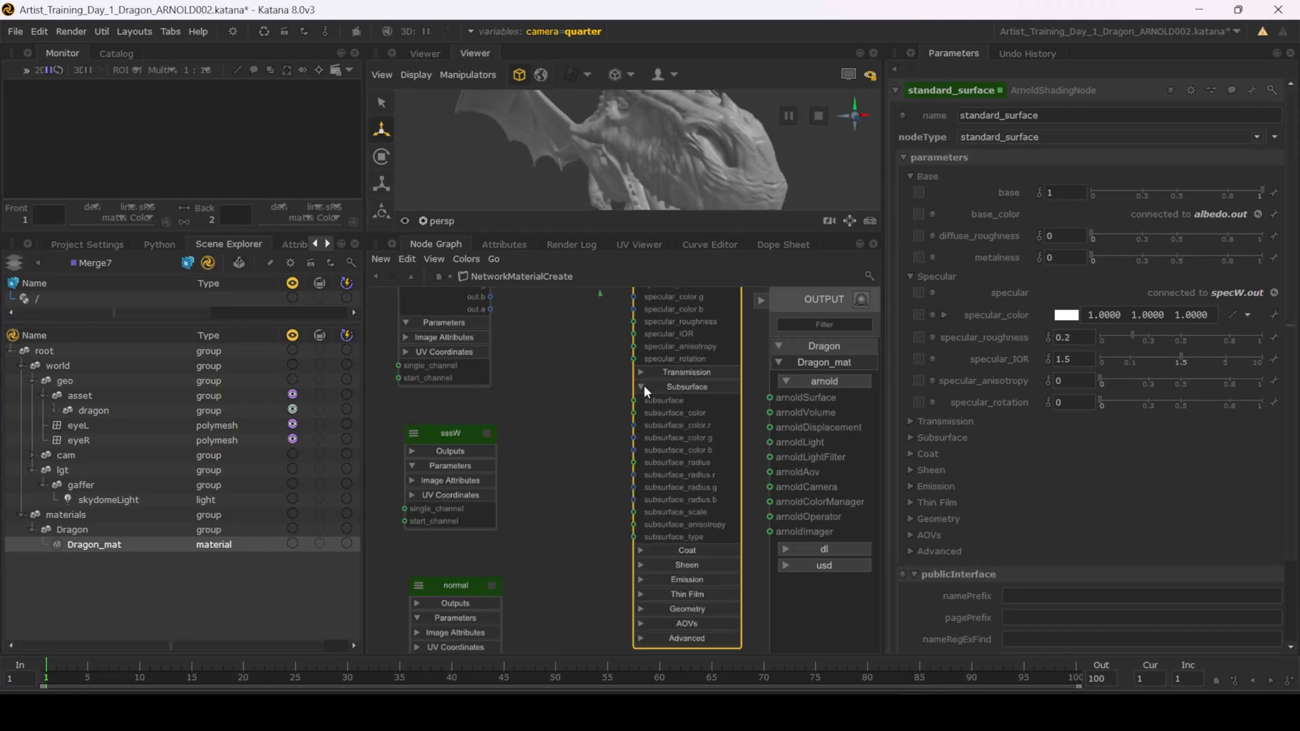
{"action": "left_click", "coordinate": [470, 443]}
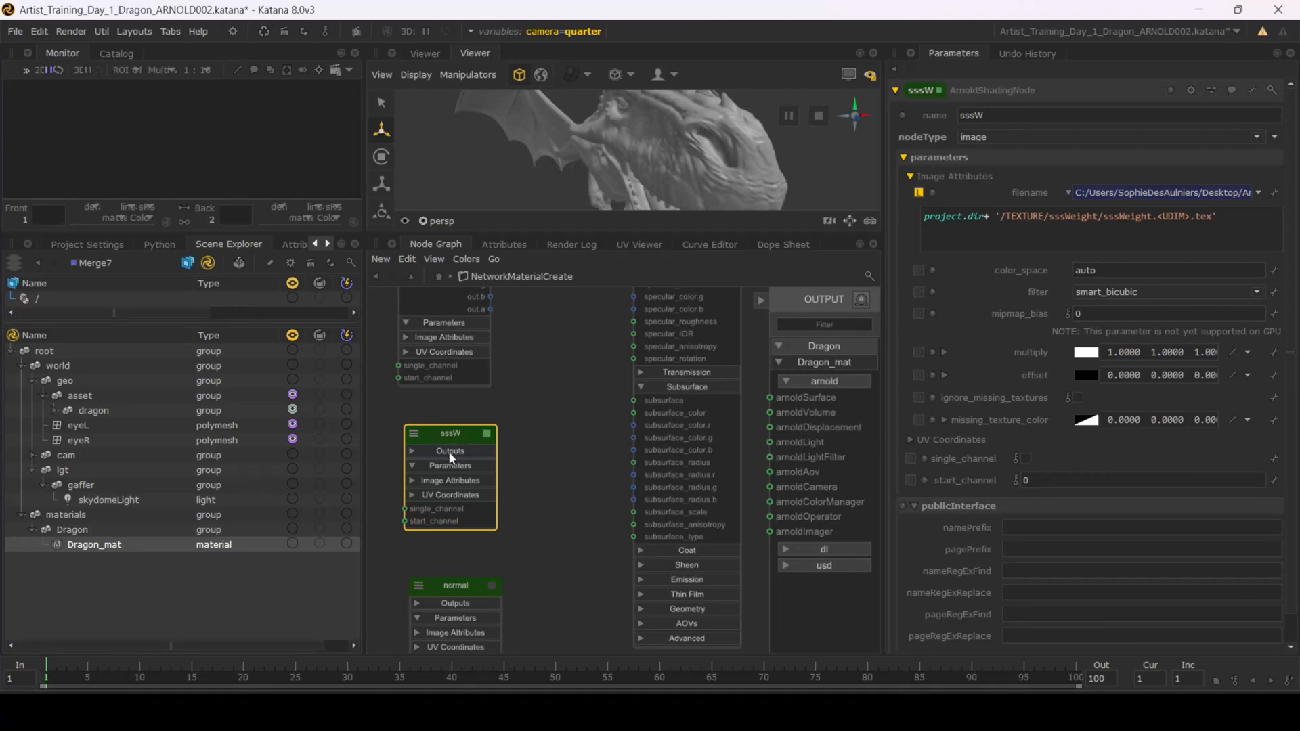
{"action": "left_click", "coordinate": [412, 451]}
{"action": "left_click_drag", "start_coordinate": [498, 465], "coordinate": [553, 459]}
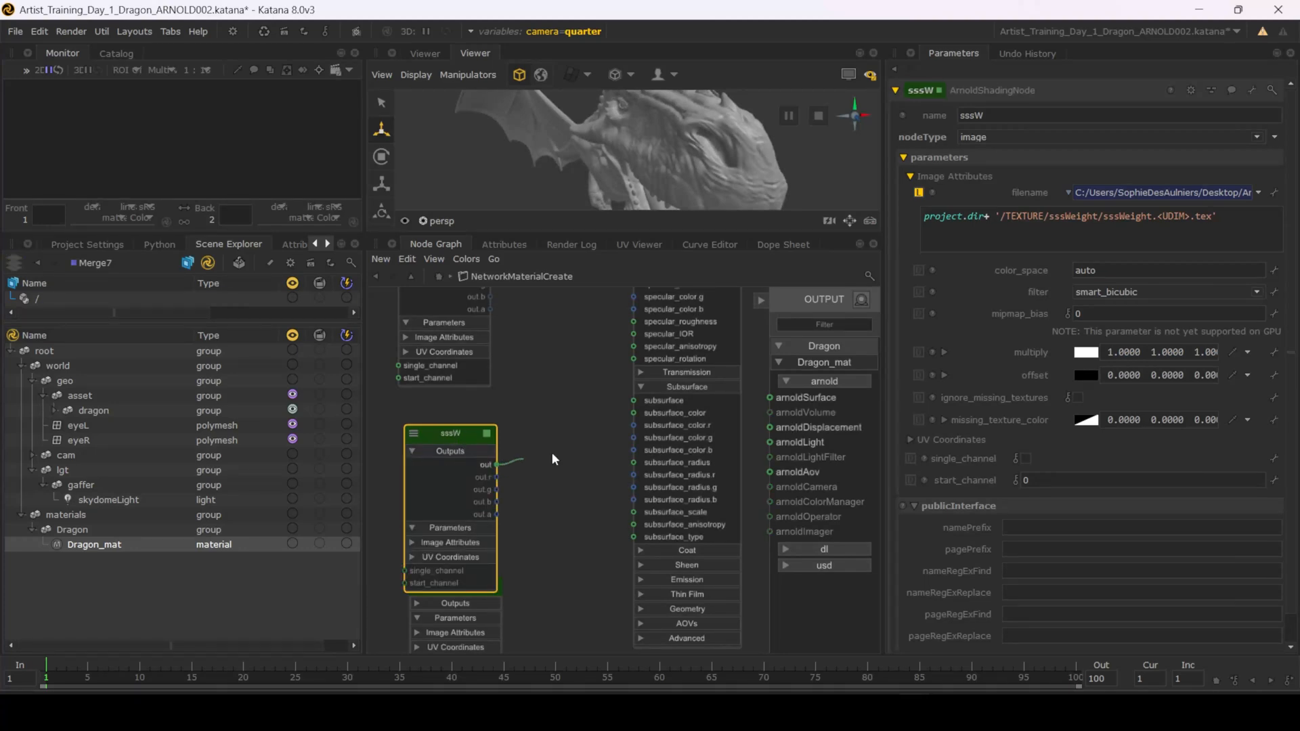
{"action": "left_click_drag", "start_coordinate": [618, 413], "coordinate": [635, 402]}
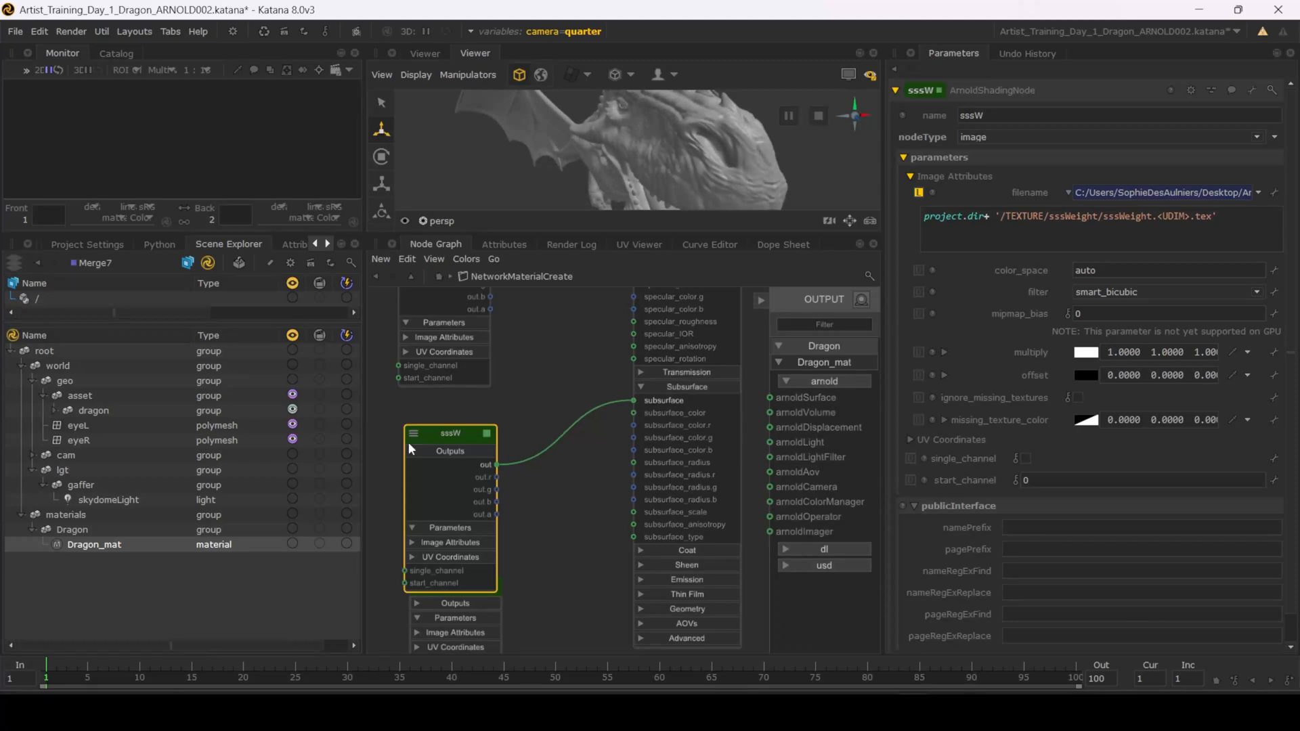
Step: Collapse the sssW, specW and albedo nodes to their compact display
{"action": "key", "text": "alt+1"}
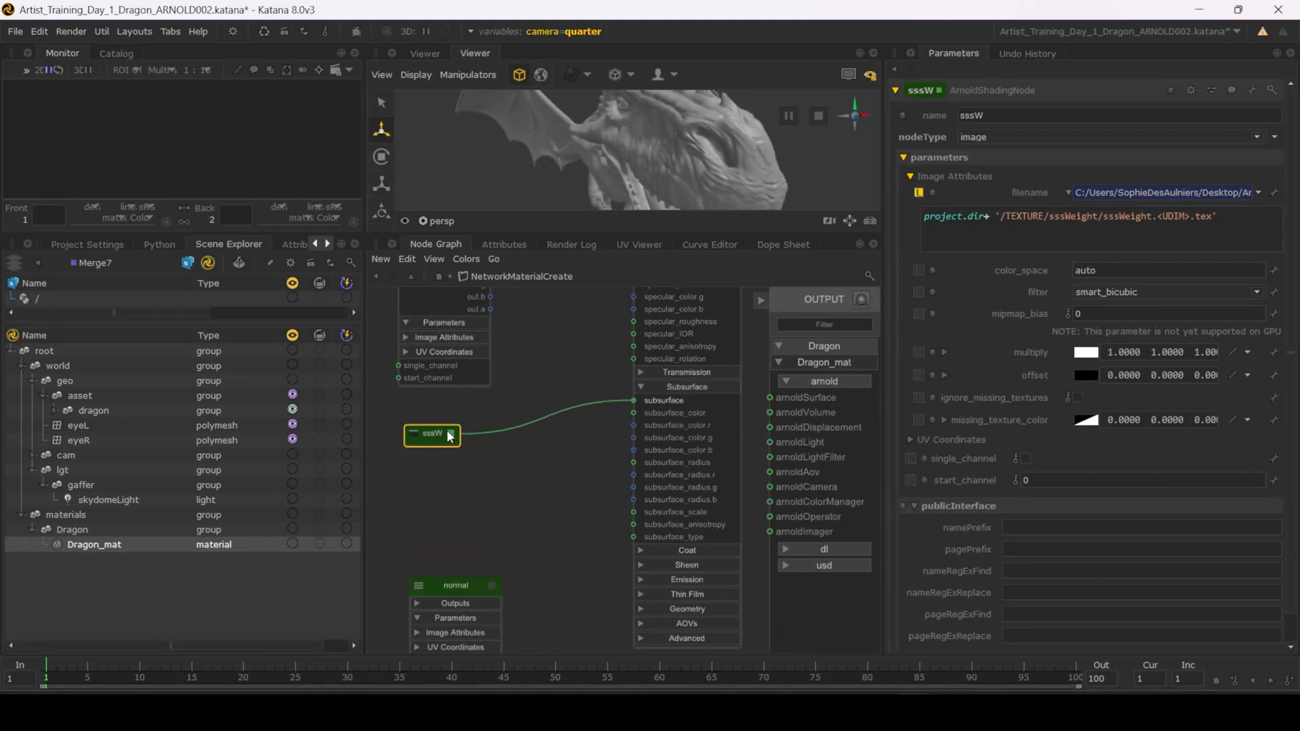
{"action": "middle_click_drag", "start_coordinate": [493, 400], "coordinate": [505, 551]}
{"action": "left_click", "coordinate": [455, 378]}
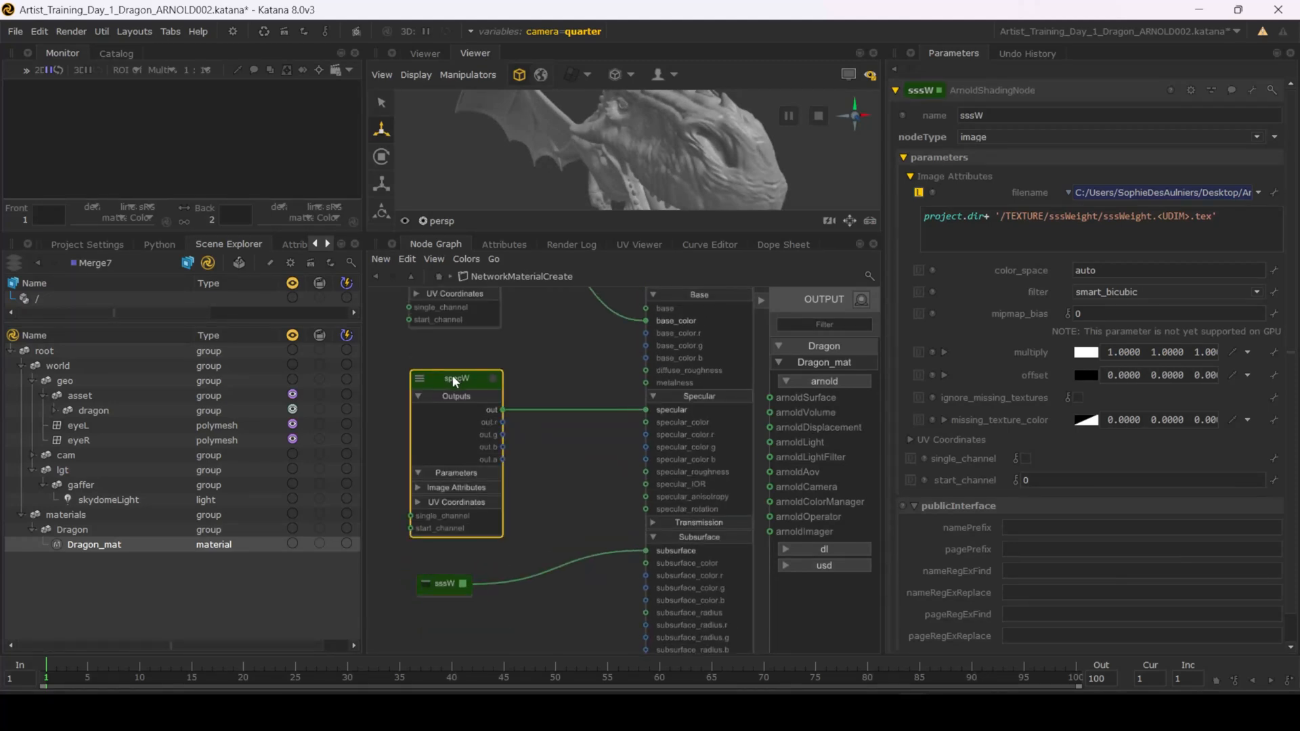
{"action": "key", "text": "alt+1"}
{"action": "middle_click_drag", "start_coordinate": [482, 209], "coordinate": [485, 376]}
{"action": "left_click", "coordinate": [491, 347]}
{"action": "key", "text": "1"}
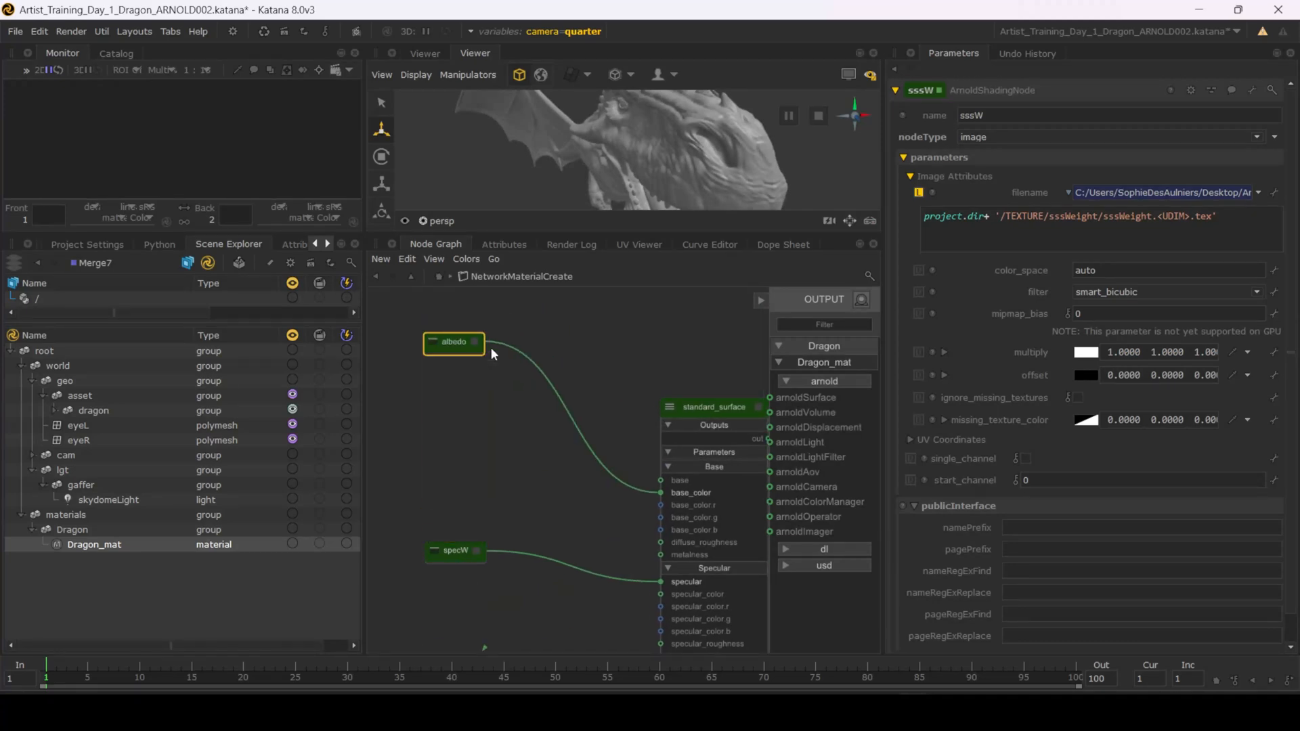
Step: Connect the normal node's out to the normal input in the Geometry group of standard_surface
{"action": "scroll", "coordinate": [527, 455], "scroll_direction": "down", "scroll_amount": 3}
{"action": "middle_click_drag", "start_coordinate": [527, 610], "coordinate": [545, 391]}
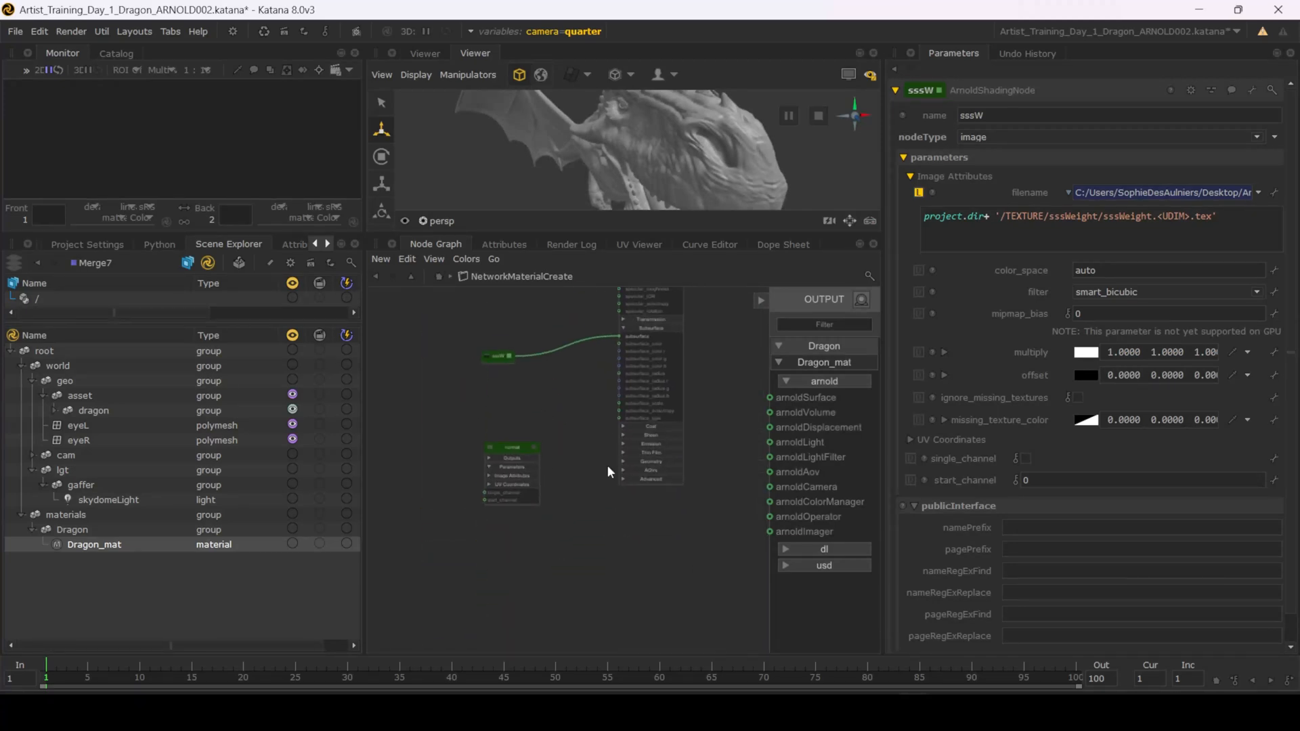
{"action": "scroll", "coordinate": [506, 461], "scroll_direction": "up", "scroll_amount": 3}
{"action": "middle_click_drag", "start_coordinate": [680, 449], "coordinate": [660, 439]}
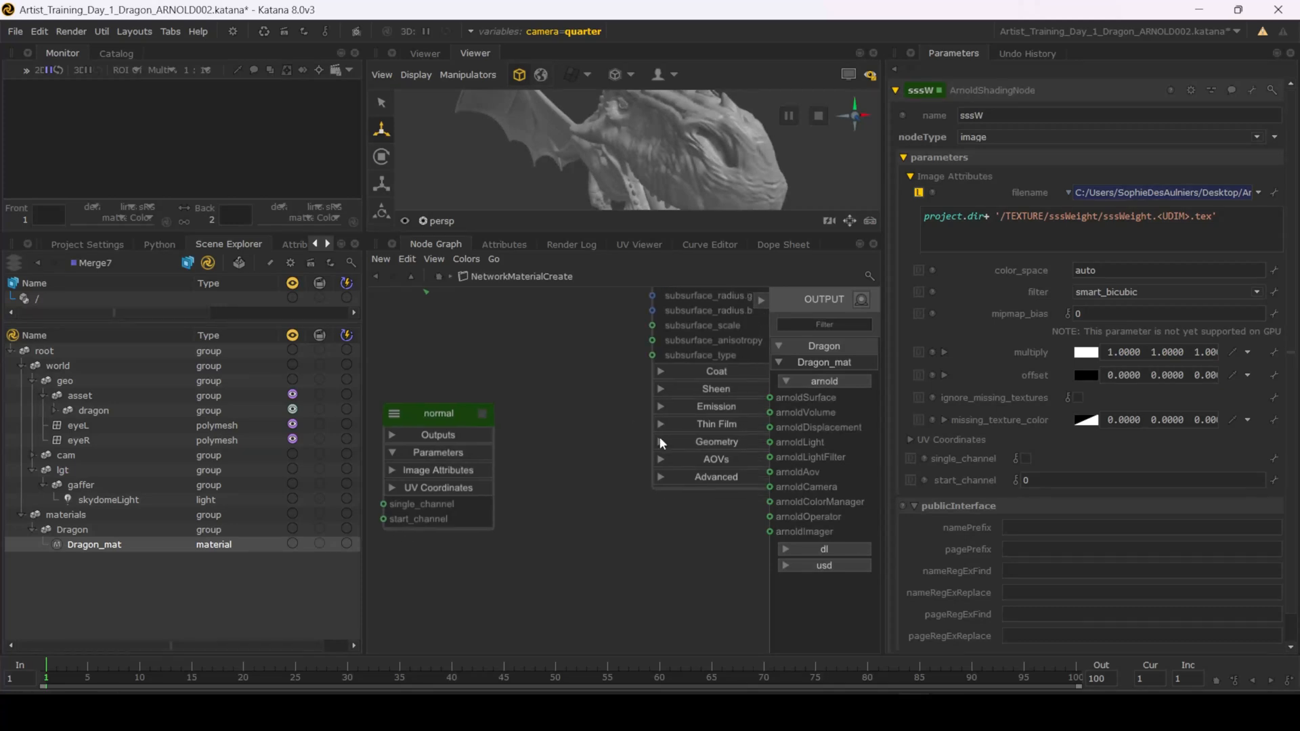
{"action": "left_click", "coordinate": [661, 442]}
{"action": "middle_click_drag", "start_coordinate": [577, 457], "coordinate": [562, 425]}
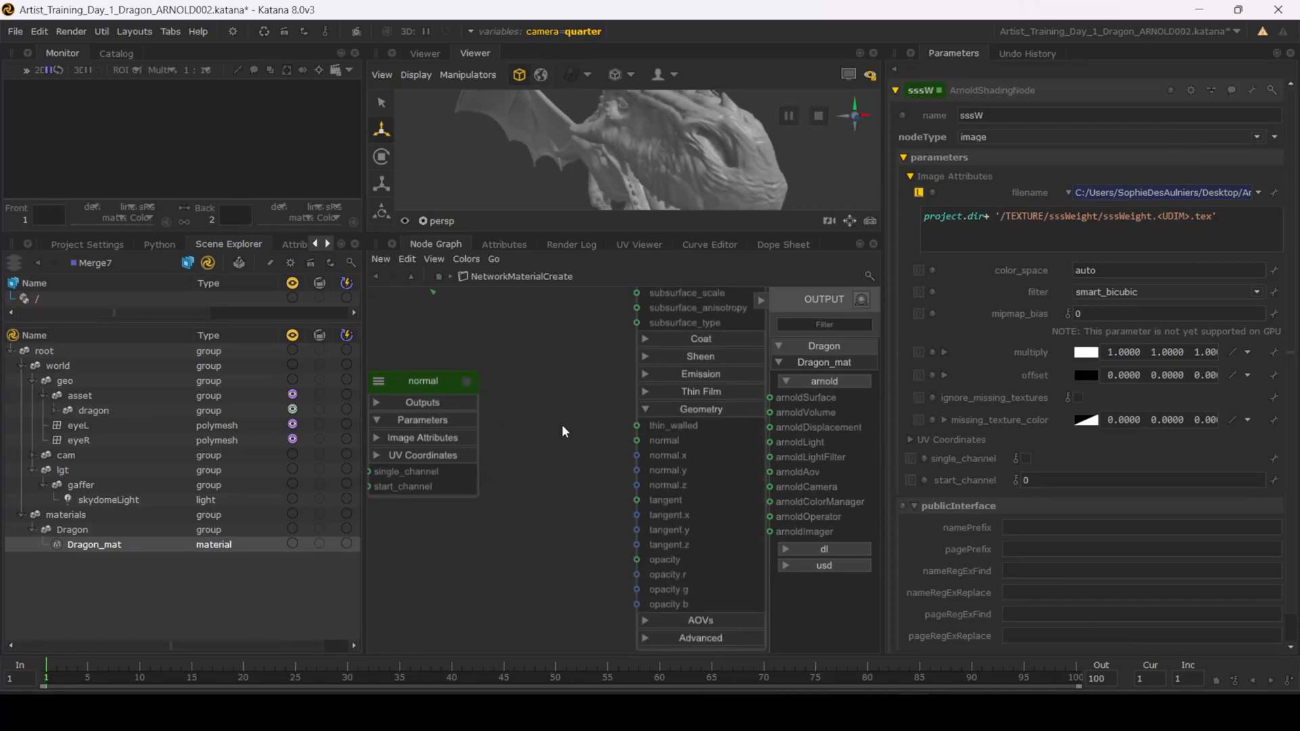
{"action": "left_click", "coordinate": [380, 403]}
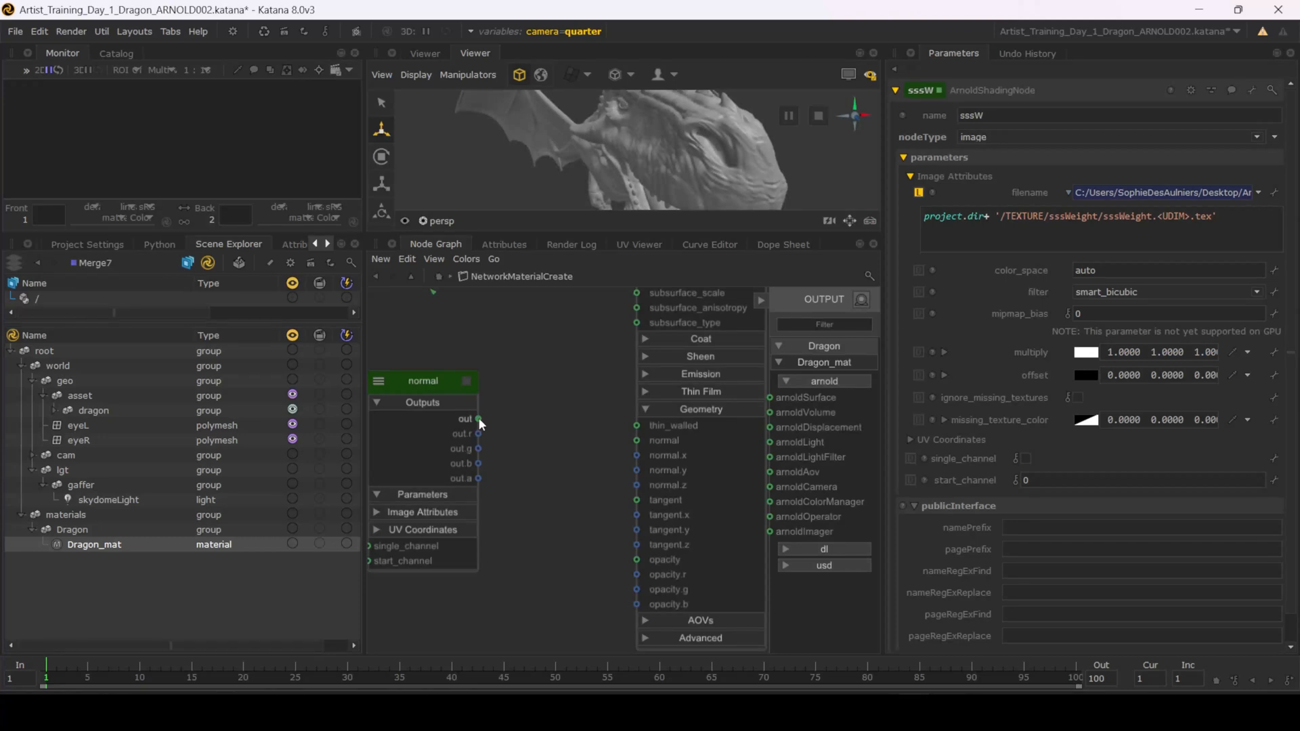
{"action": "left_click_drag", "start_coordinate": [478, 419], "coordinate": [637, 440]}
Step: Show the standard_surface parameters and connect the node's out to Dragon_mat's arnoldSurface
{"action": "scroll", "coordinate": [589, 525], "scroll_direction": "down", "scroll_amount": 5}
{"action": "scroll", "coordinate": [611, 399], "scroll_direction": "up", "scroll_amount": 5}
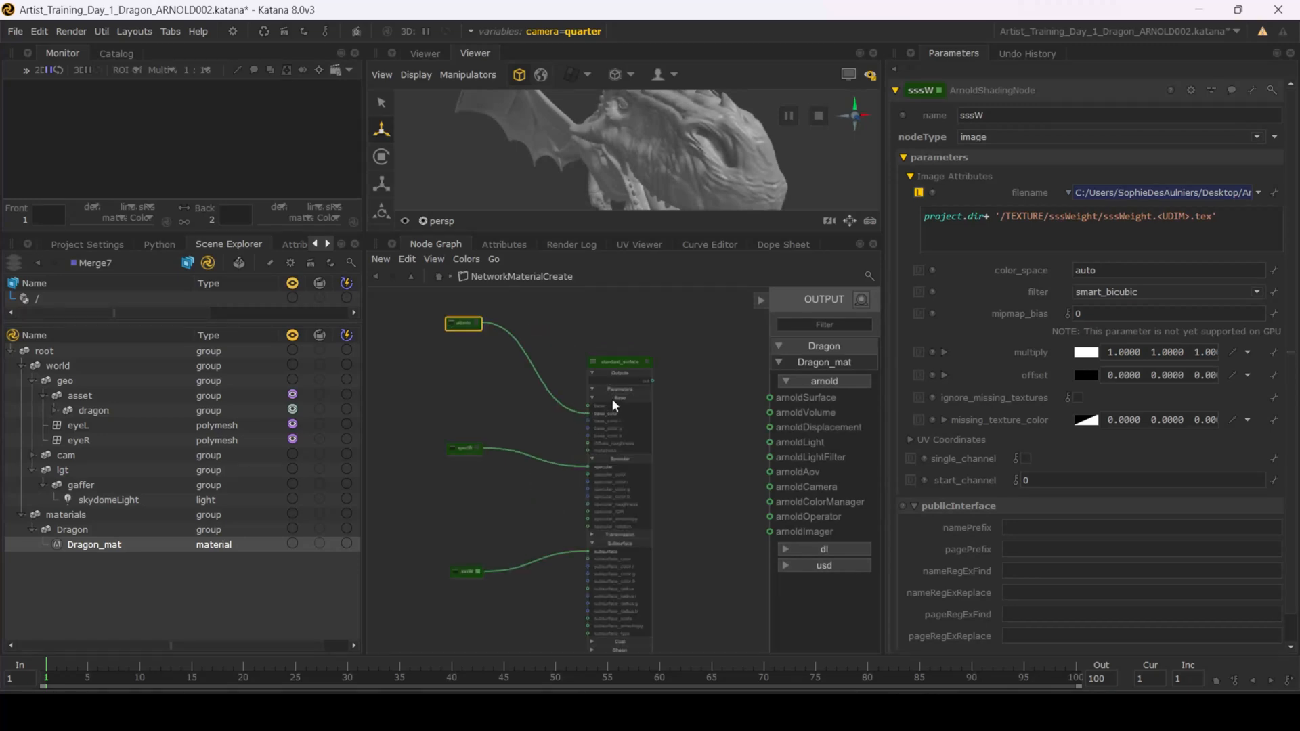
{"action": "double_click", "coordinate": [641, 334]}
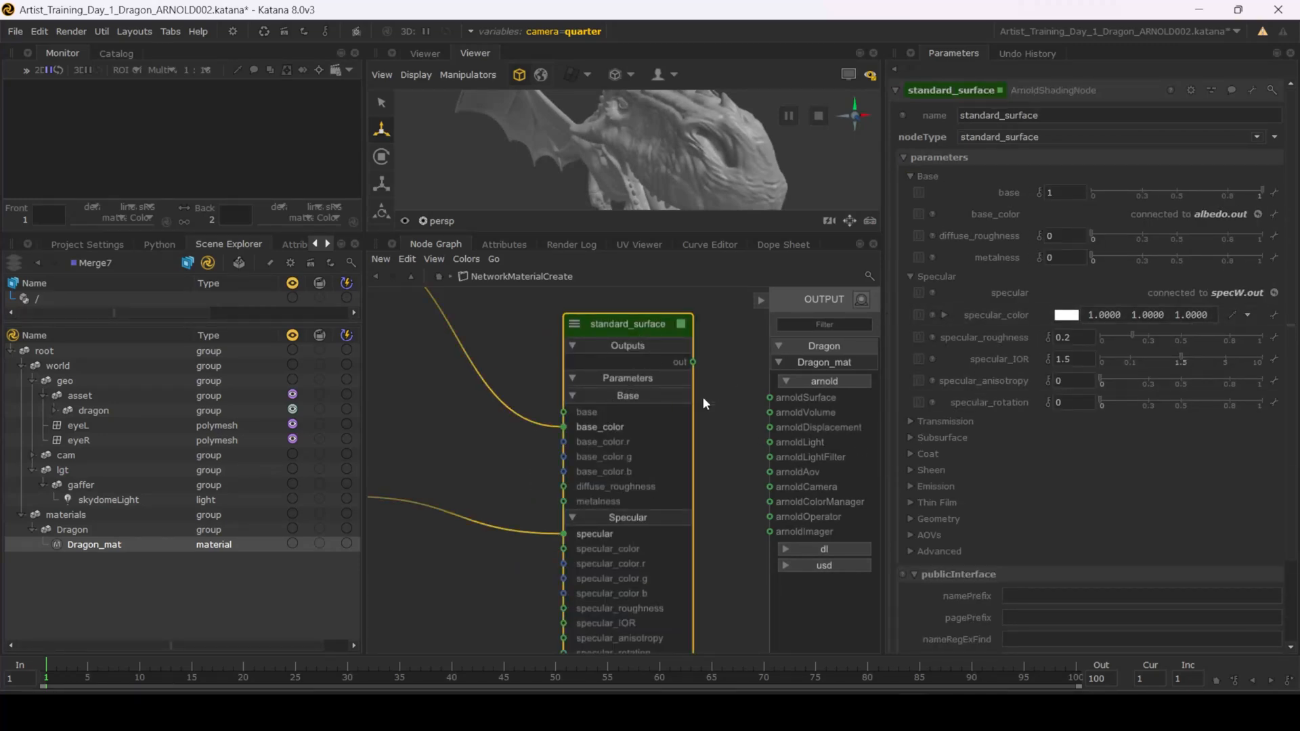
{"action": "middle_click_drag", "start_coordinate": [703, 404], "coordinate": [621, 401]}
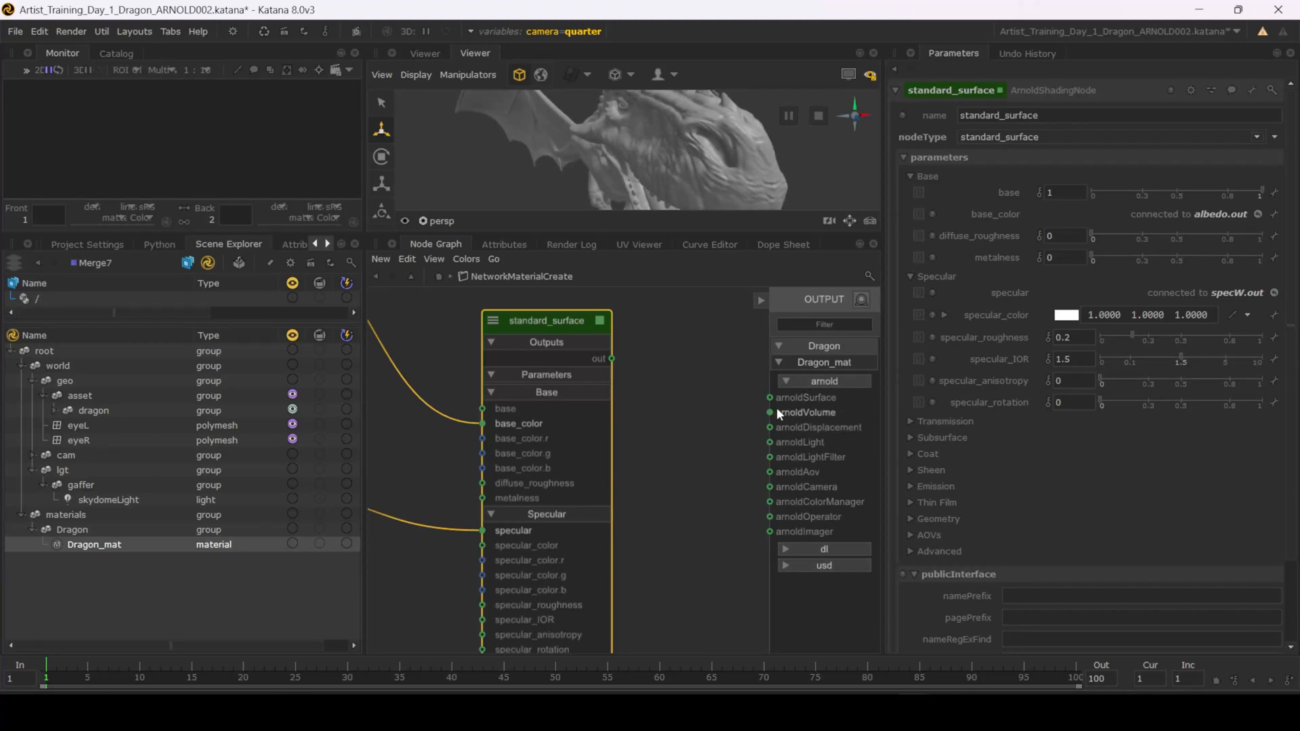
{"action": "left_click", "coordinate": [615, 359]}
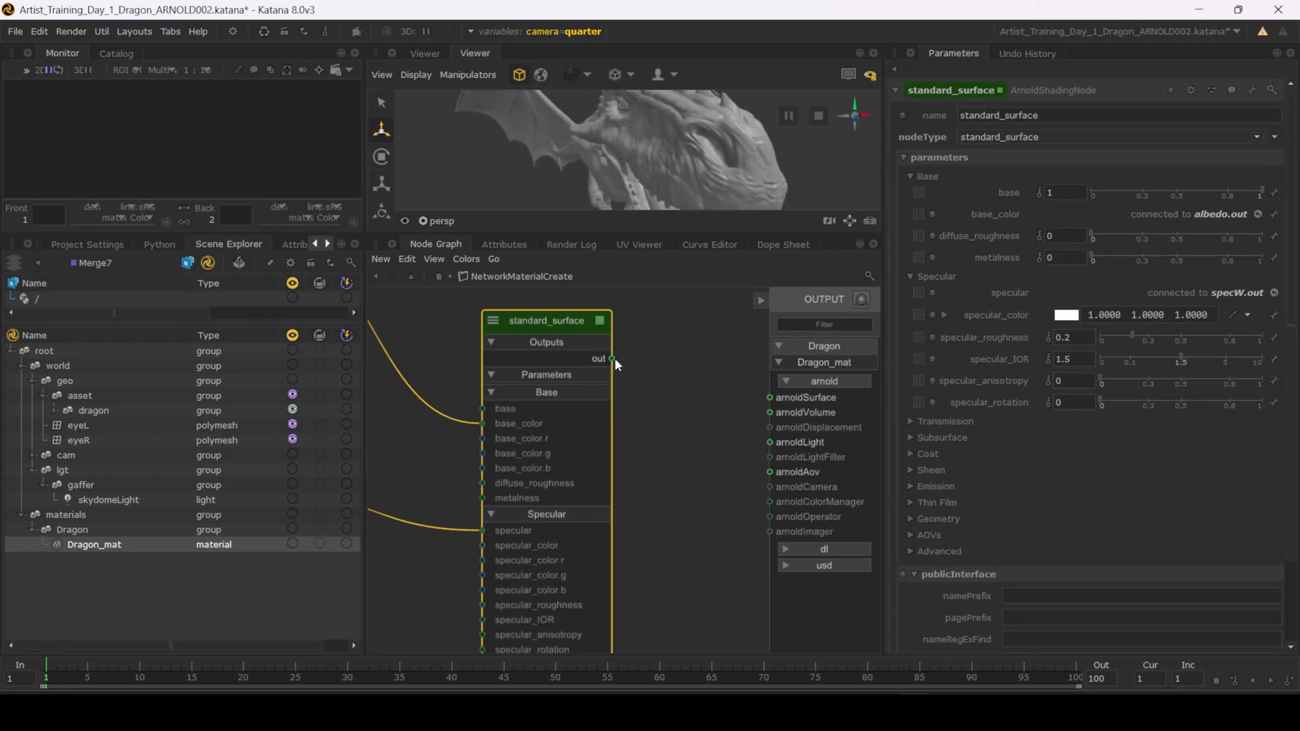
{"action": "left_click", "coordinate": [772, 397]}
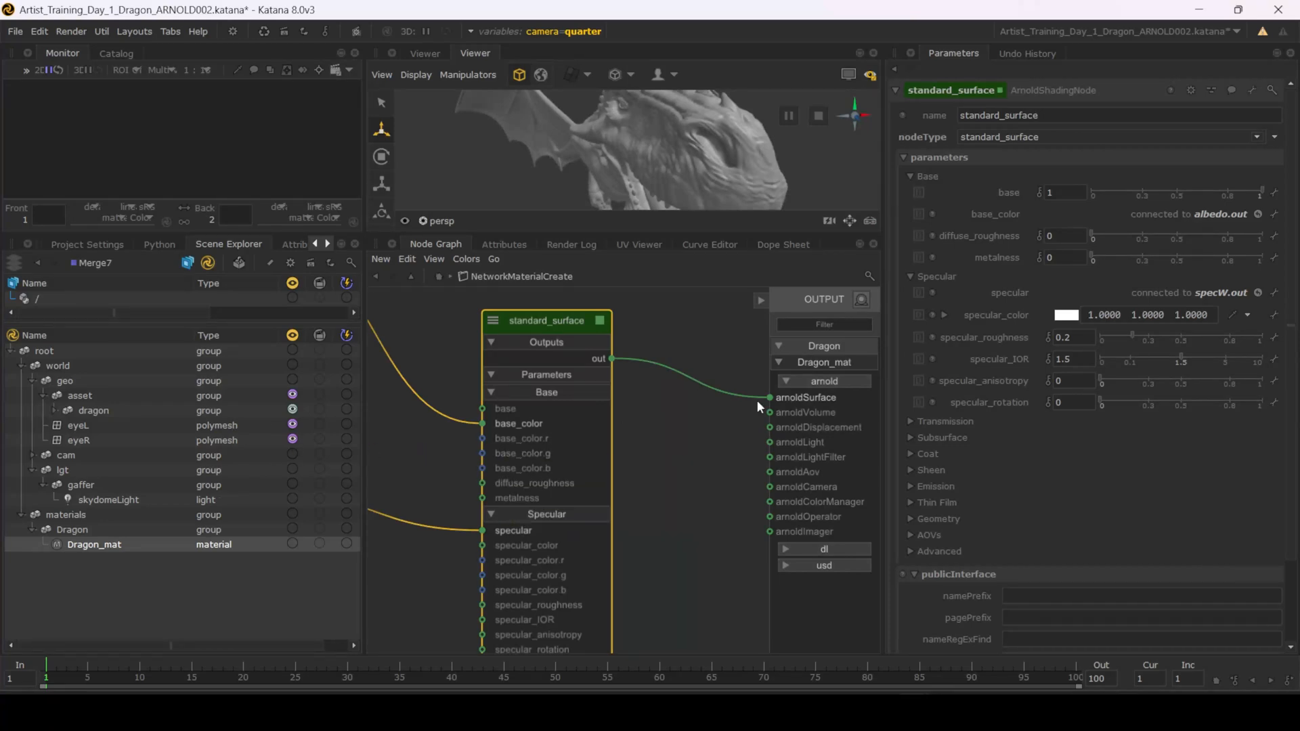
Step: Set standard_surface's subsurface_color to a muted red of 0.3207, 0.1147, 0.1147
{"action": "left_click", "coordinate": [911, 438]}
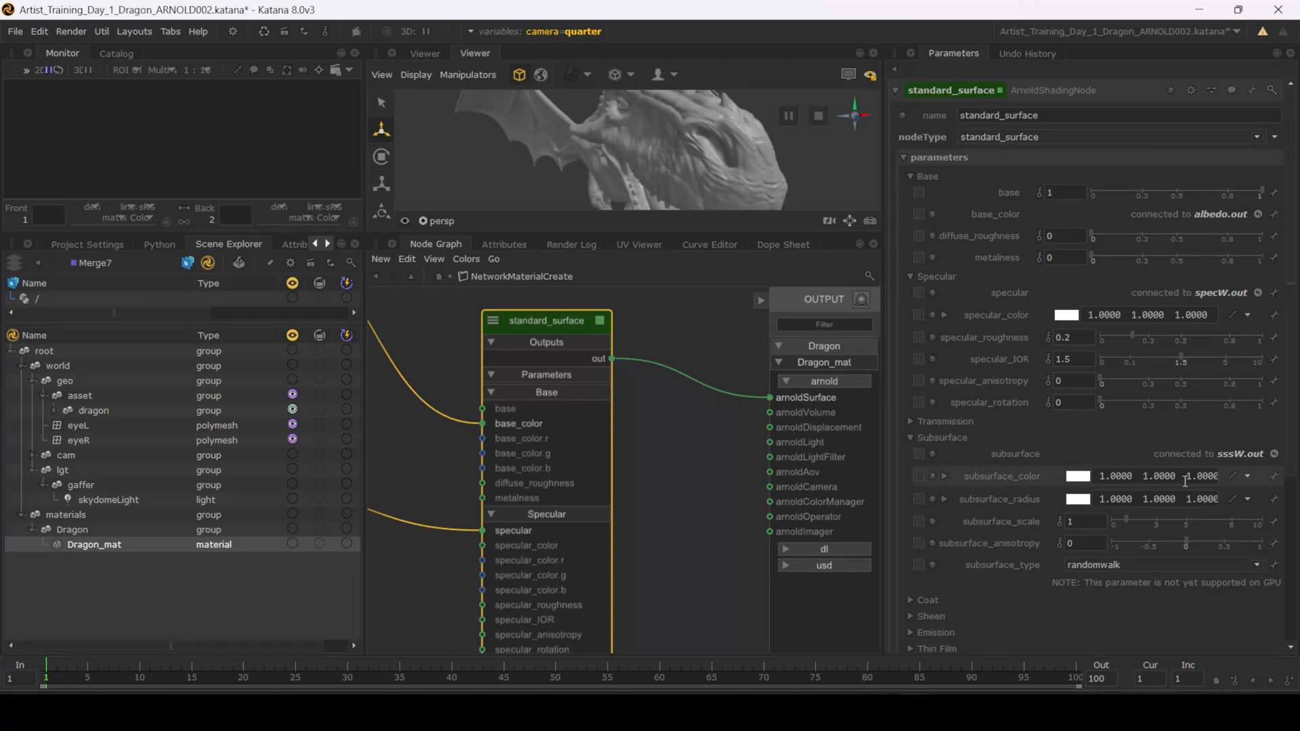
{"action": "left_click", "coordinate": [1078, 477]}
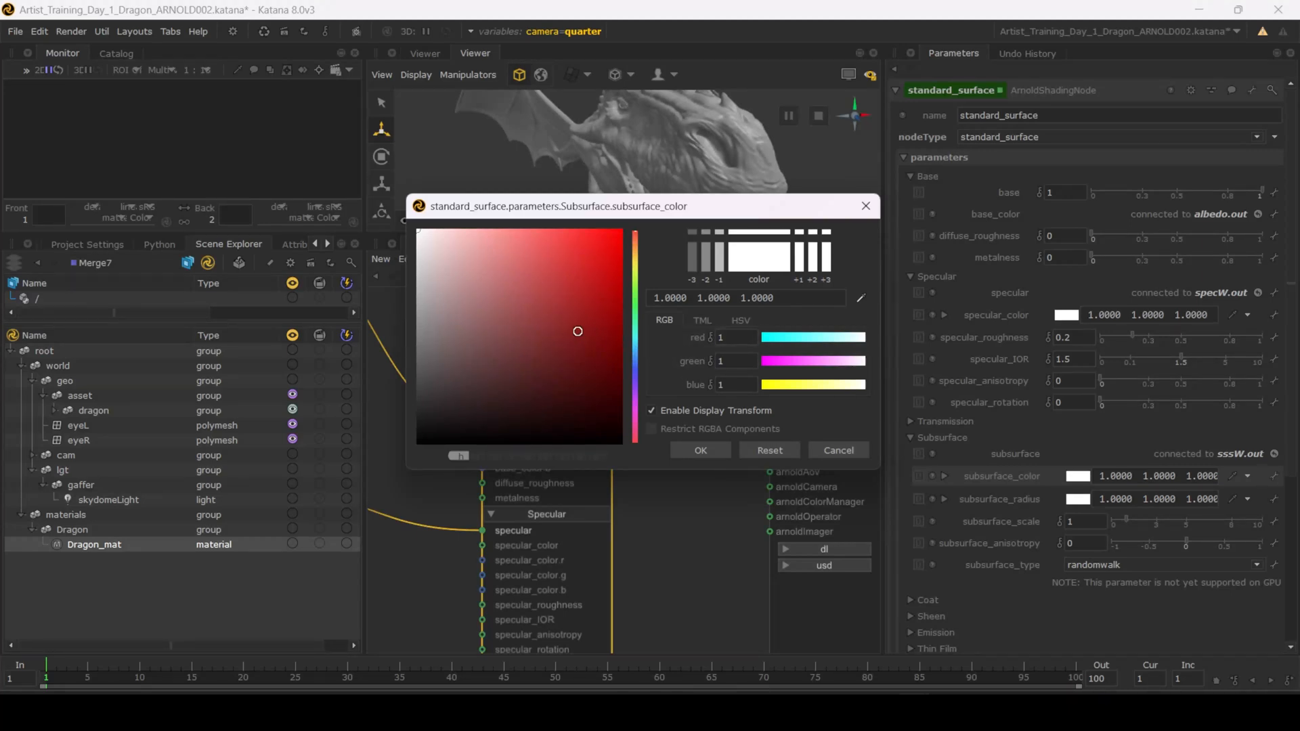
{"action": "left_click", "coordinate": [508, 298]}
{"action": "left_click_drag", "start_coordinate": [507, 298], "coordinate": [495, 271]}
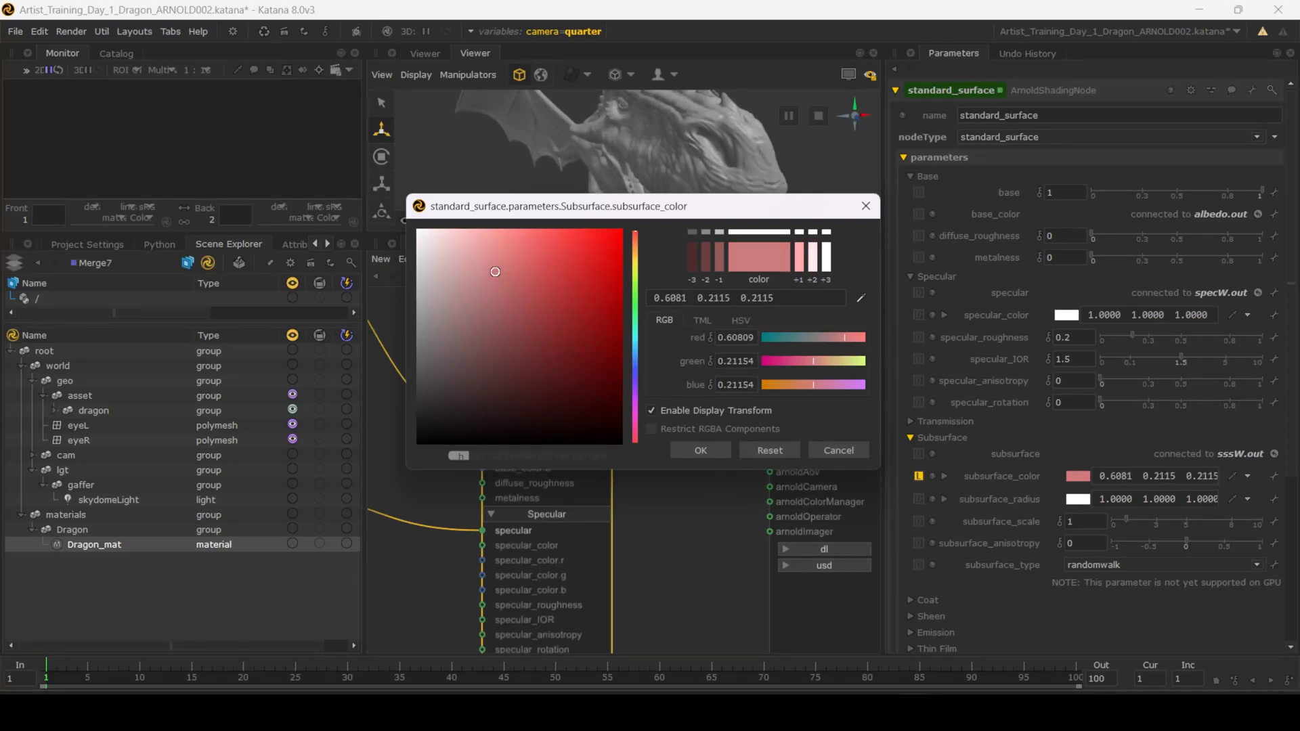
{"action": "left_click_drag", "start_coordinate": [494, 328], "coordinate": [495, 314]}
{"action": "left_click", "coordinate": [715, 448]}
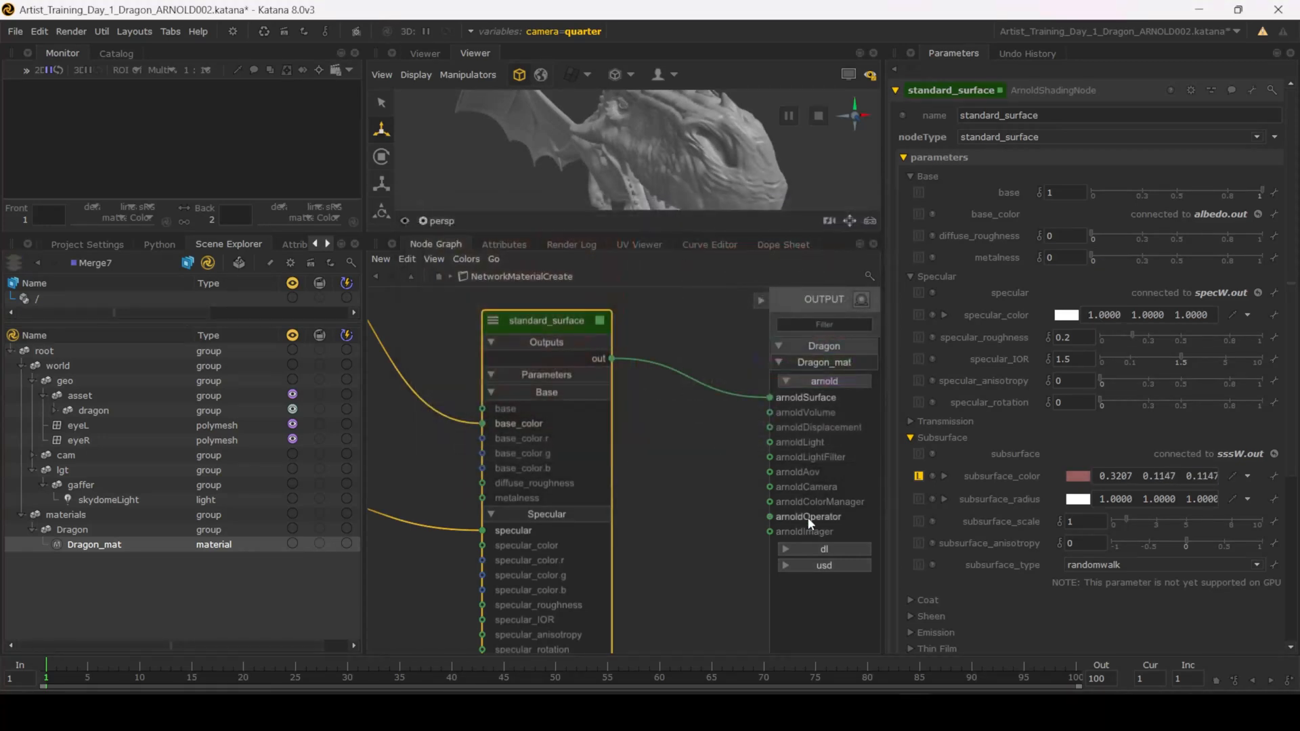
Step: Expose standard_surface's subsurface_color in the material interface
{"action": "left_click", "coordinate": [1275, 477]}
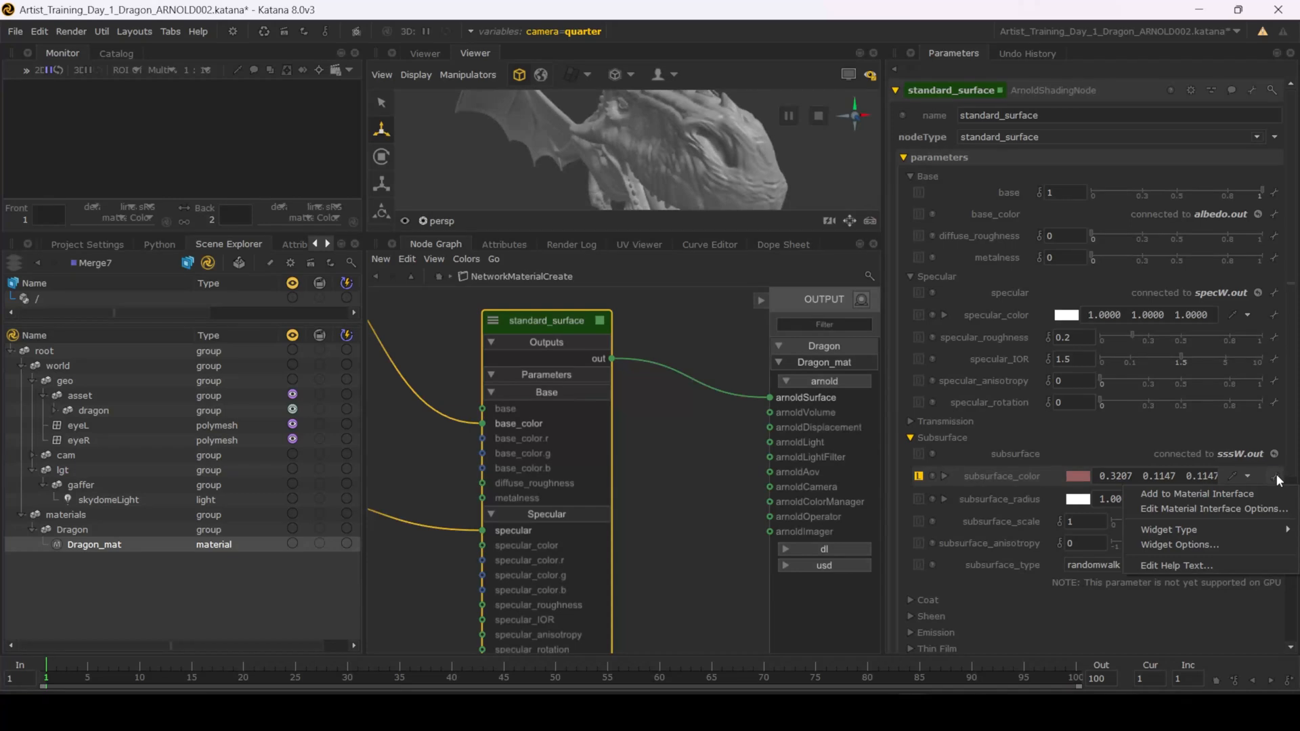
{"action": "left_click", "coordinate": [1242, 496]}
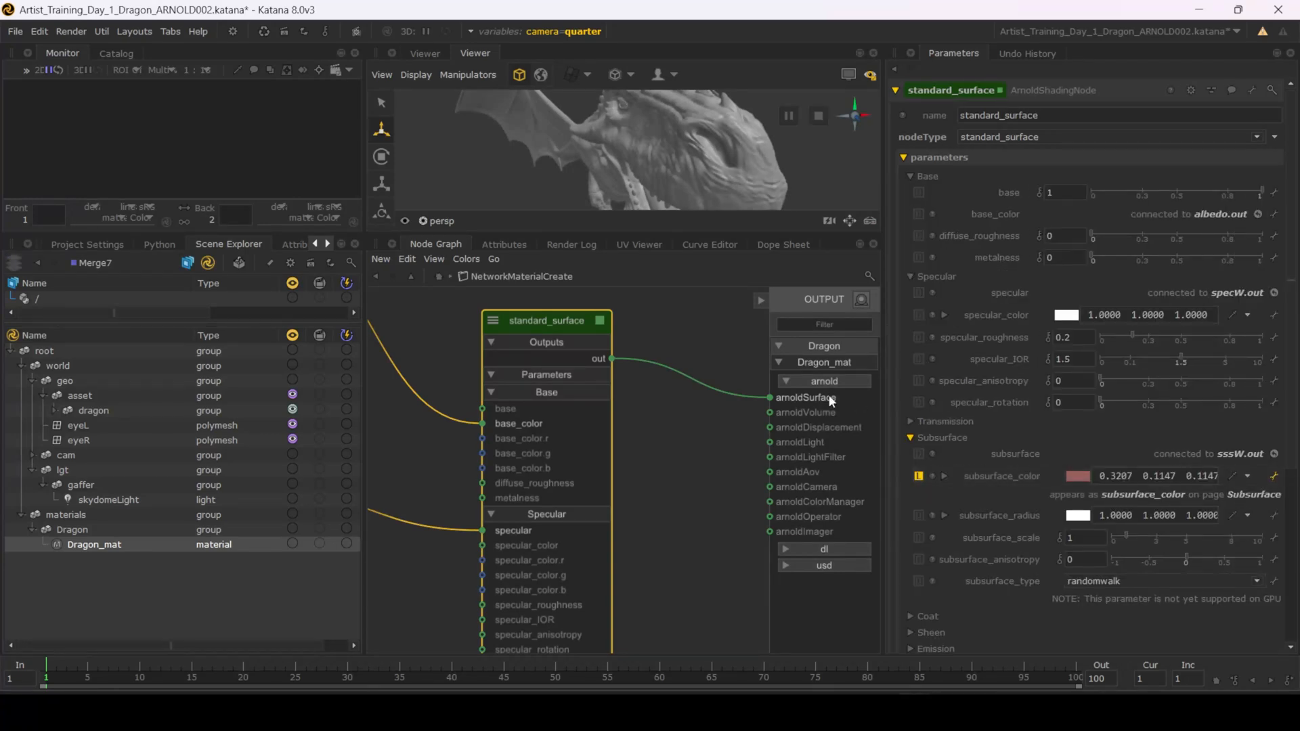
{"action": "left_click", "coordinate": [698, 335]}
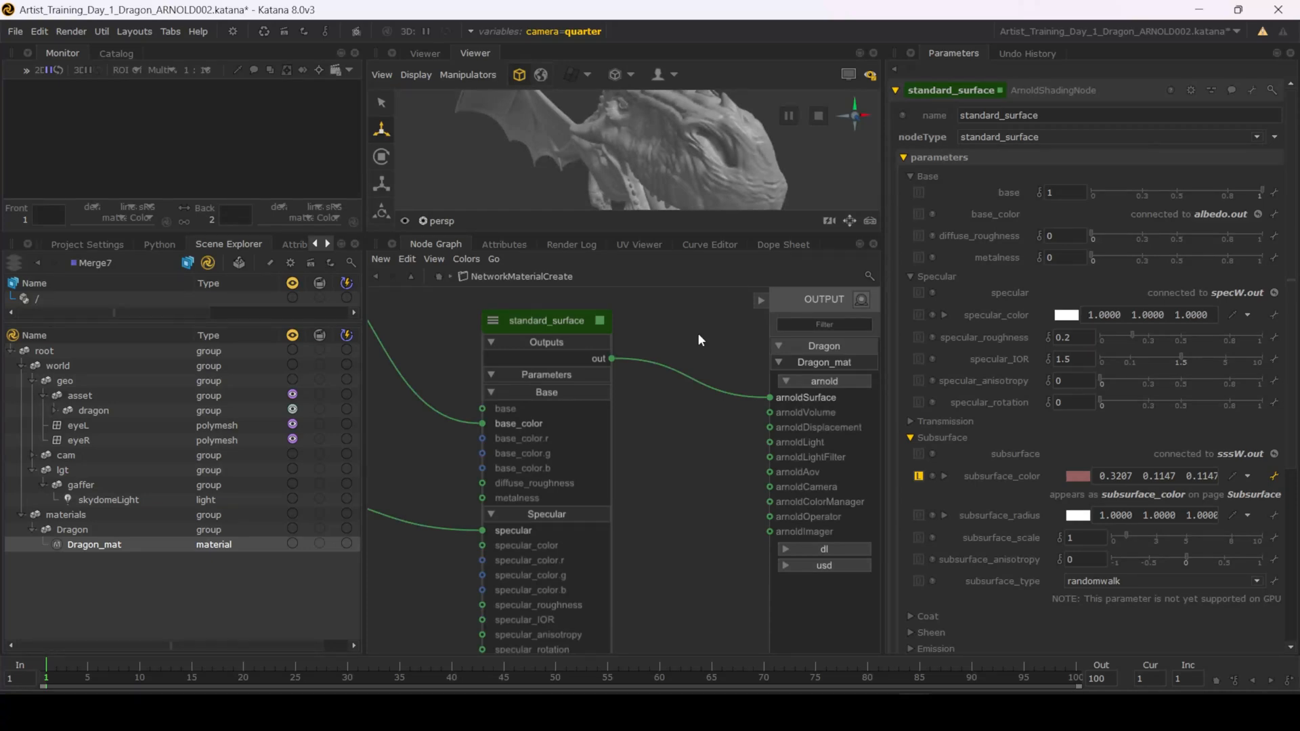
{"action": "key", "text": "super"}
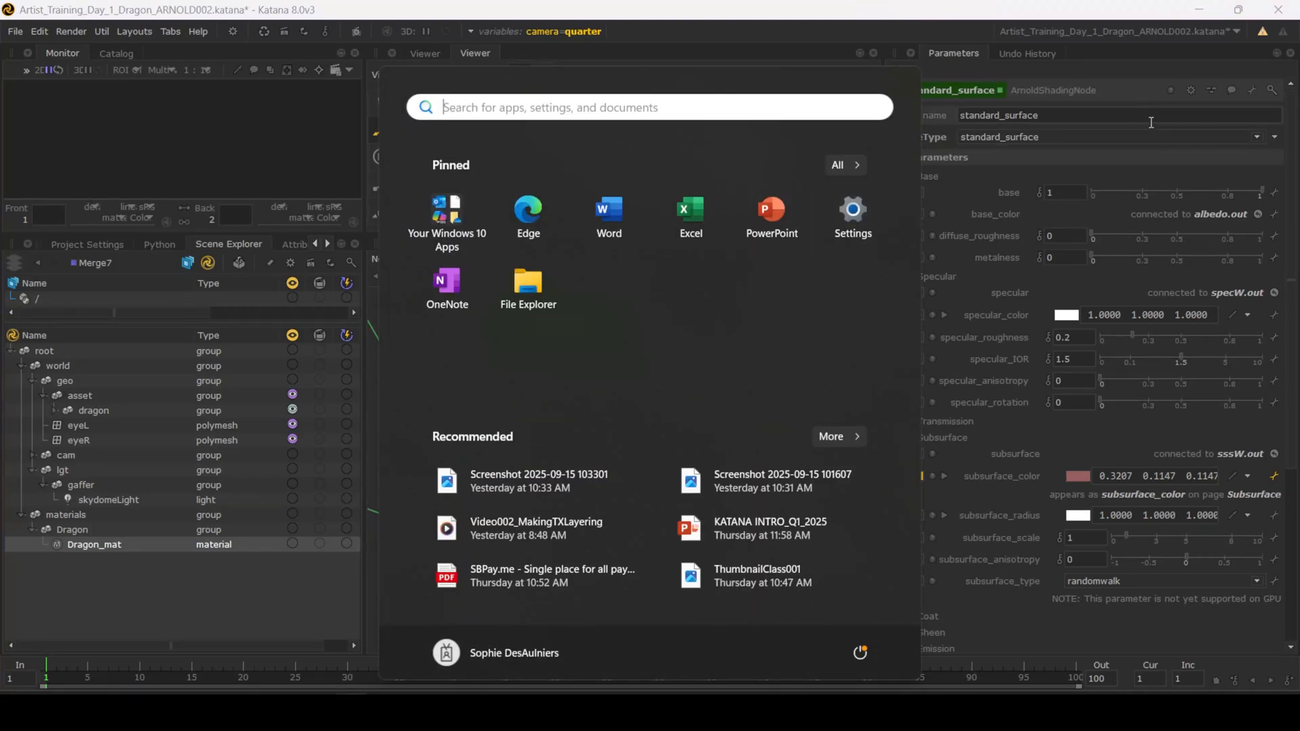
{"action": "left_click", "coordinate": [1175, 188]}
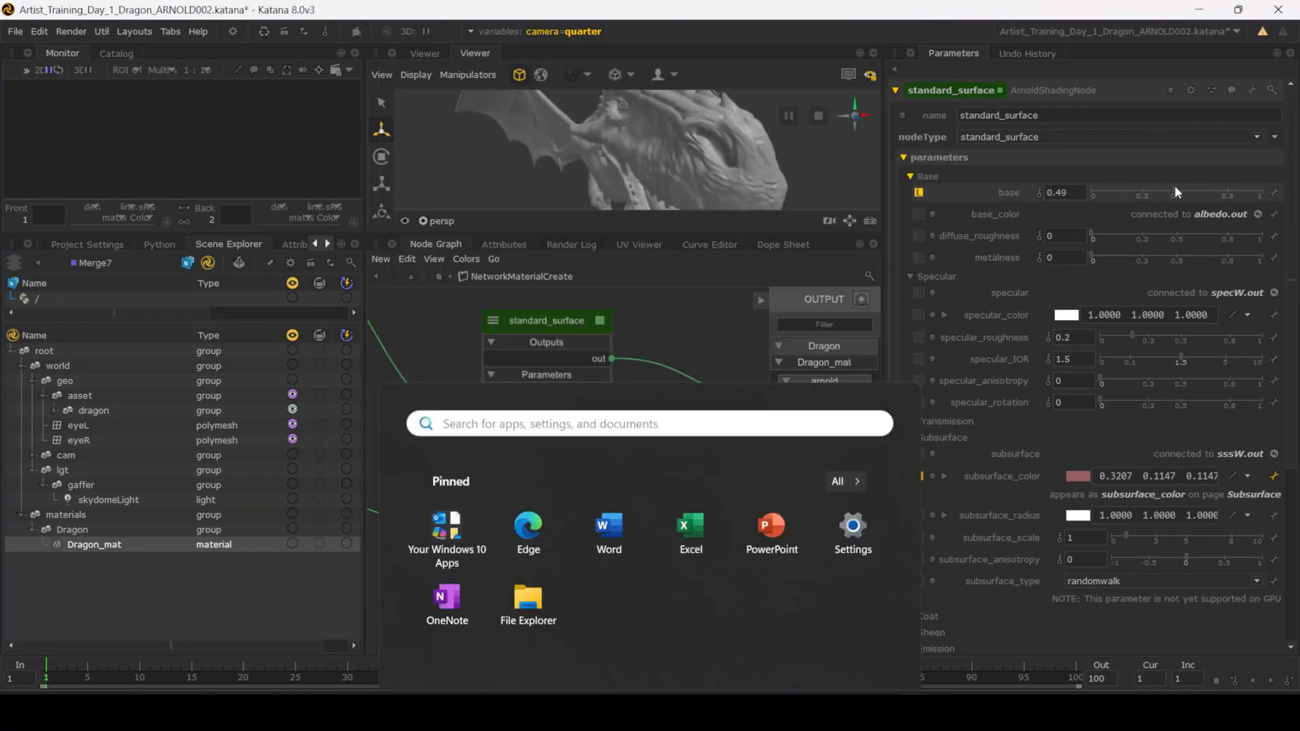
Step: Return to the root node graph and examine the exposed subsurface_color in NetworkMaterialCreate's material interface
{"action": "left_click", "coordinate": [439, 277]}
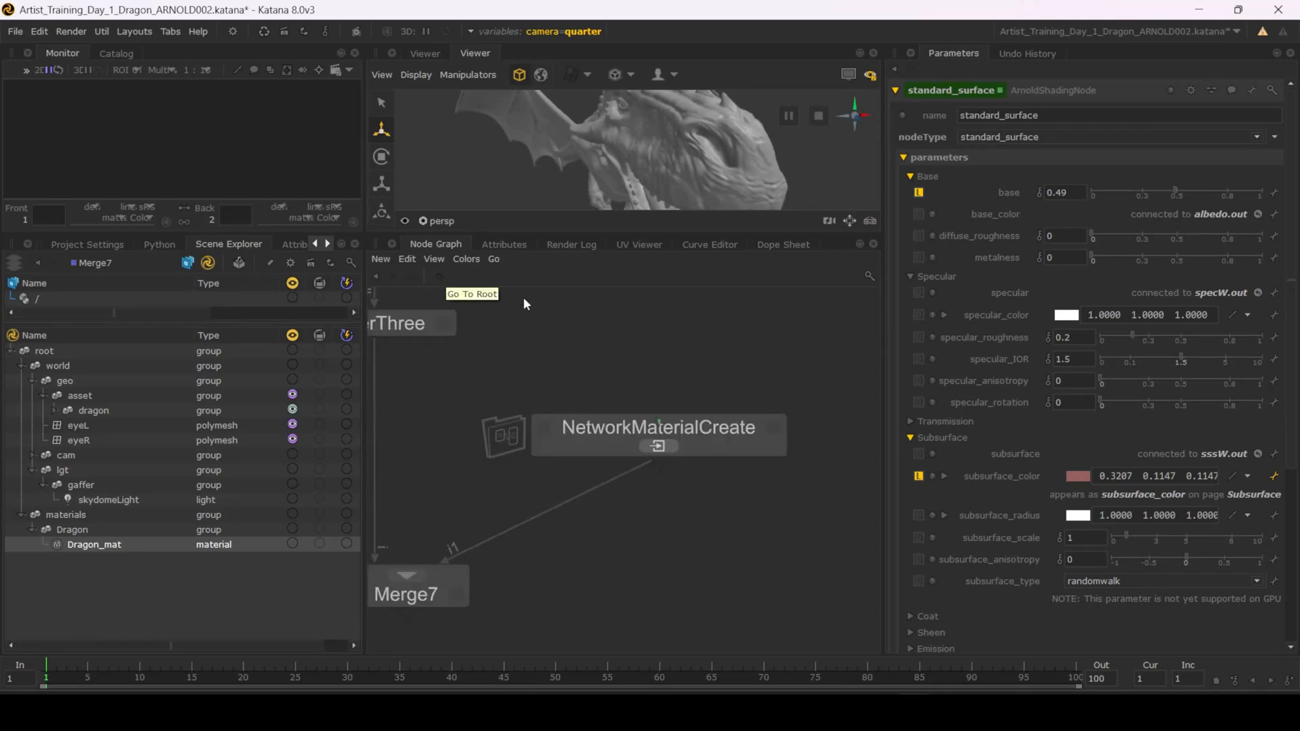
{"action": "left_click", "coordinate": [774, 429]}
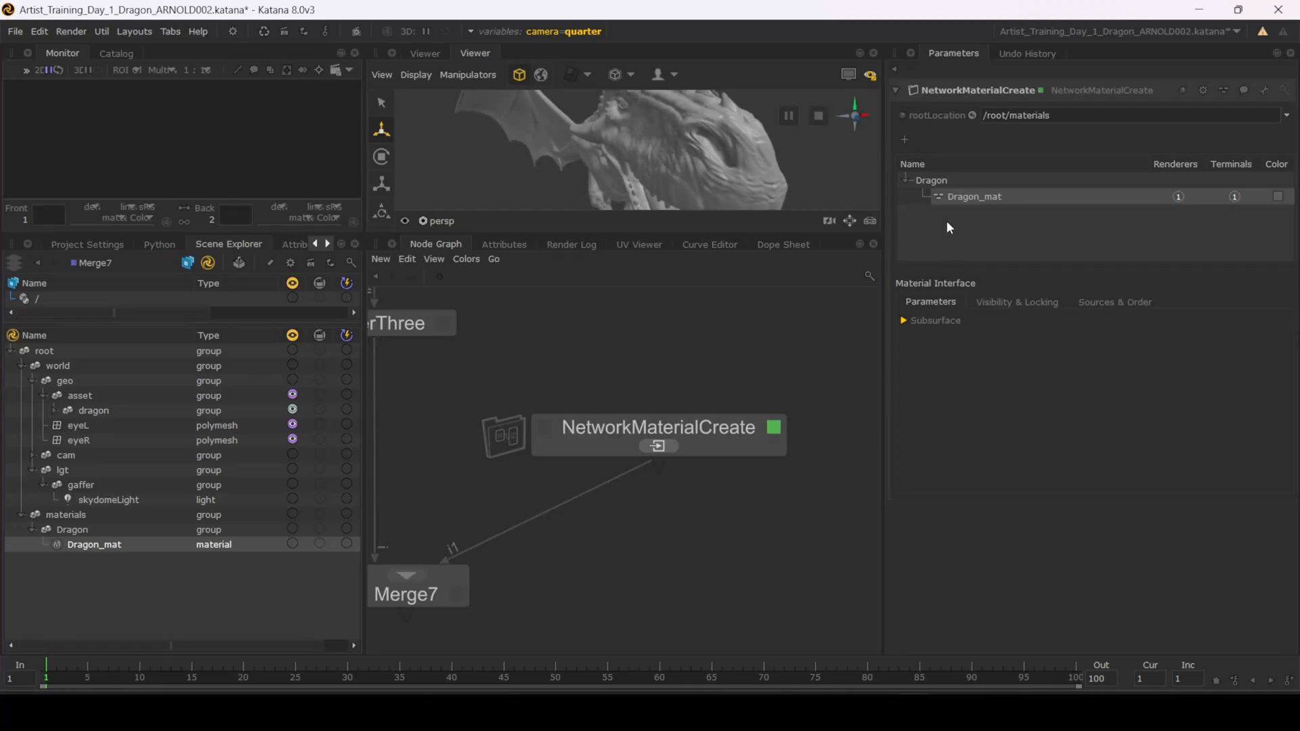
{"action": "left_click", "coordinate": [904, 324]}
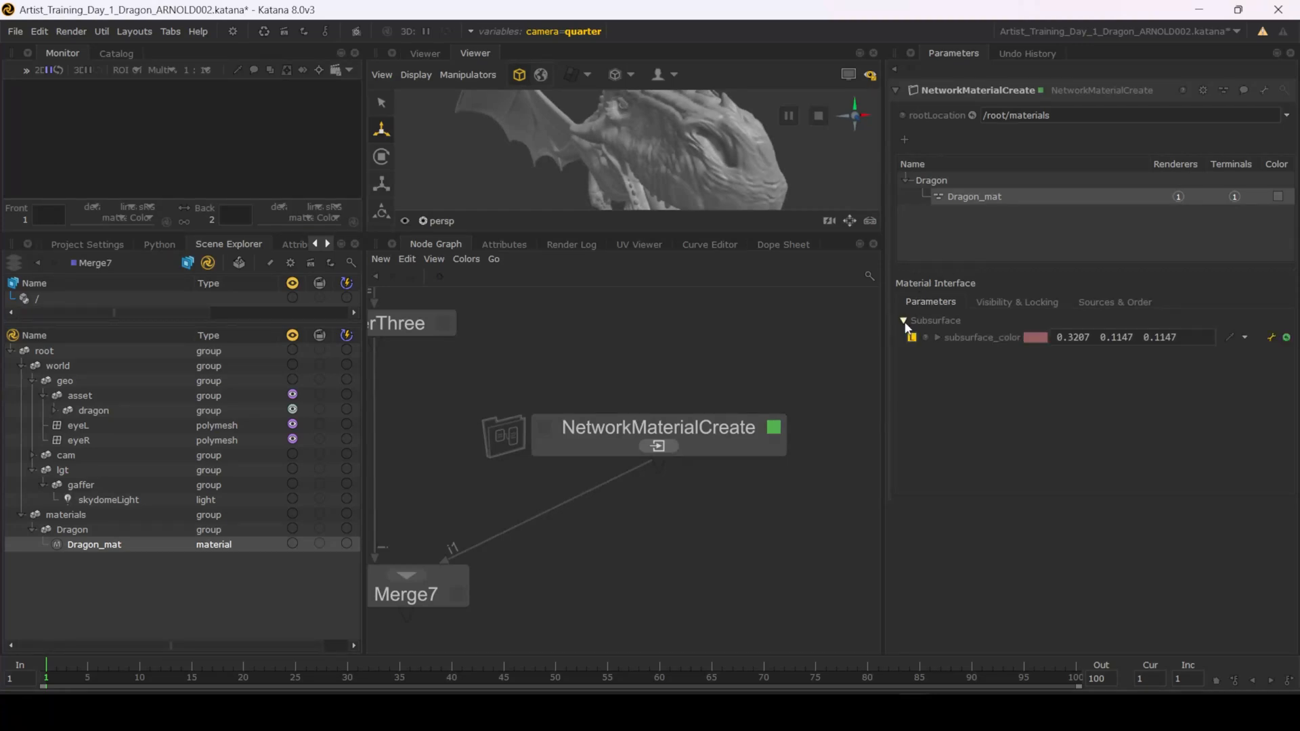
{"action": "left_click", "coordinate": [937, 338]}
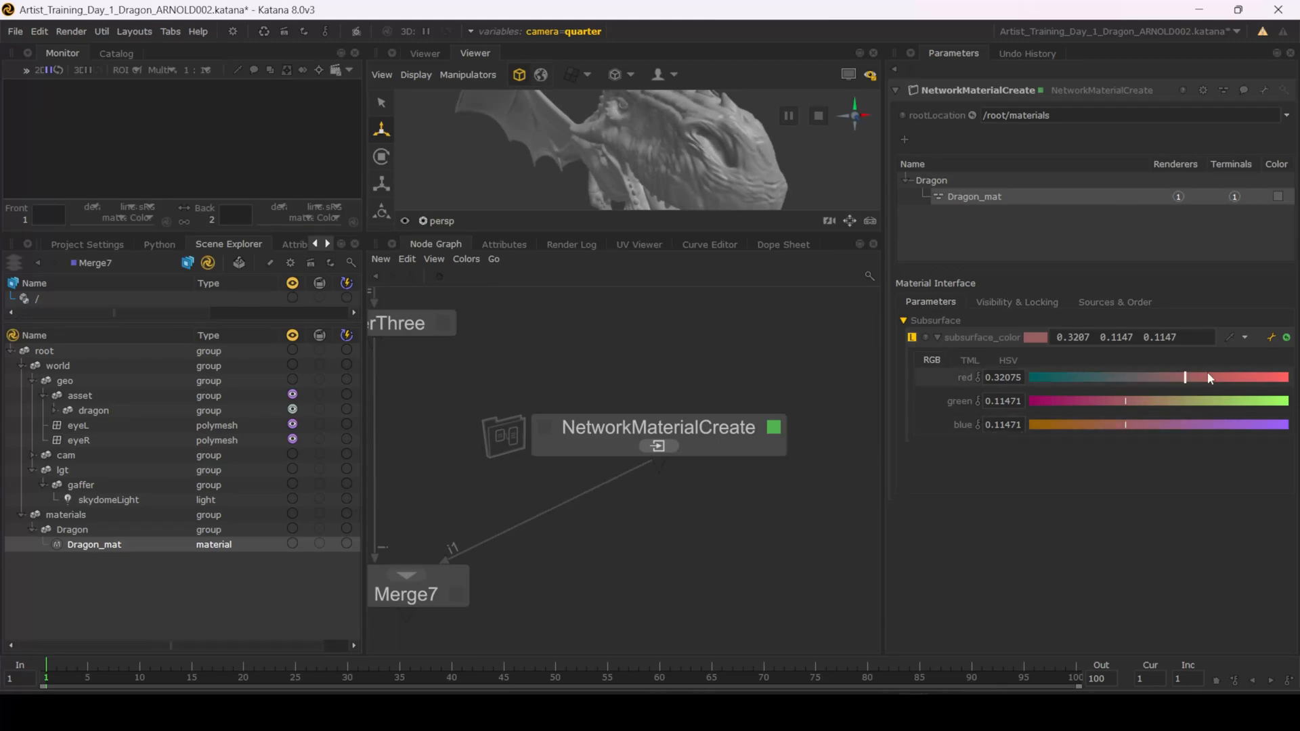
{"action": "left_click", "coordinate": [939, 338]}
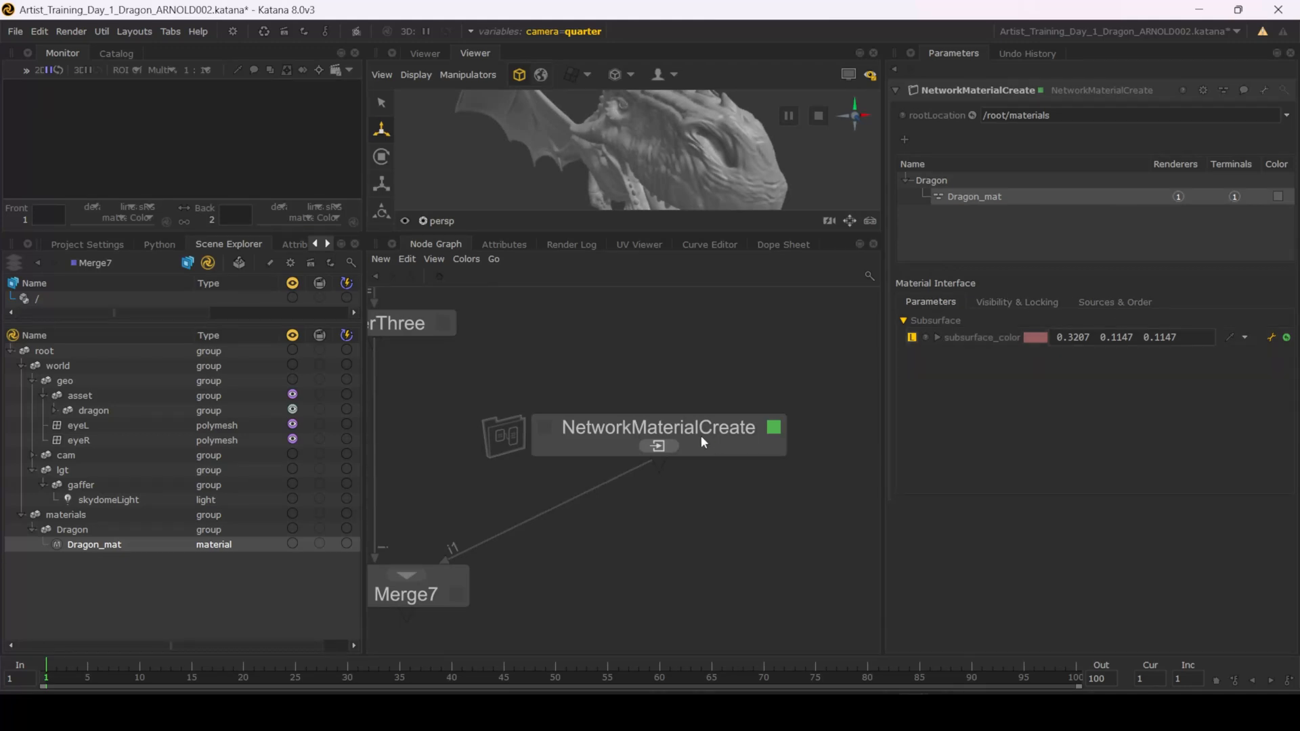
Step: Enter and leave NetworkMaterialCreate's internal network several times, ending at the root node graph
{"action": "left_click", "coordinate": [659, 447]}
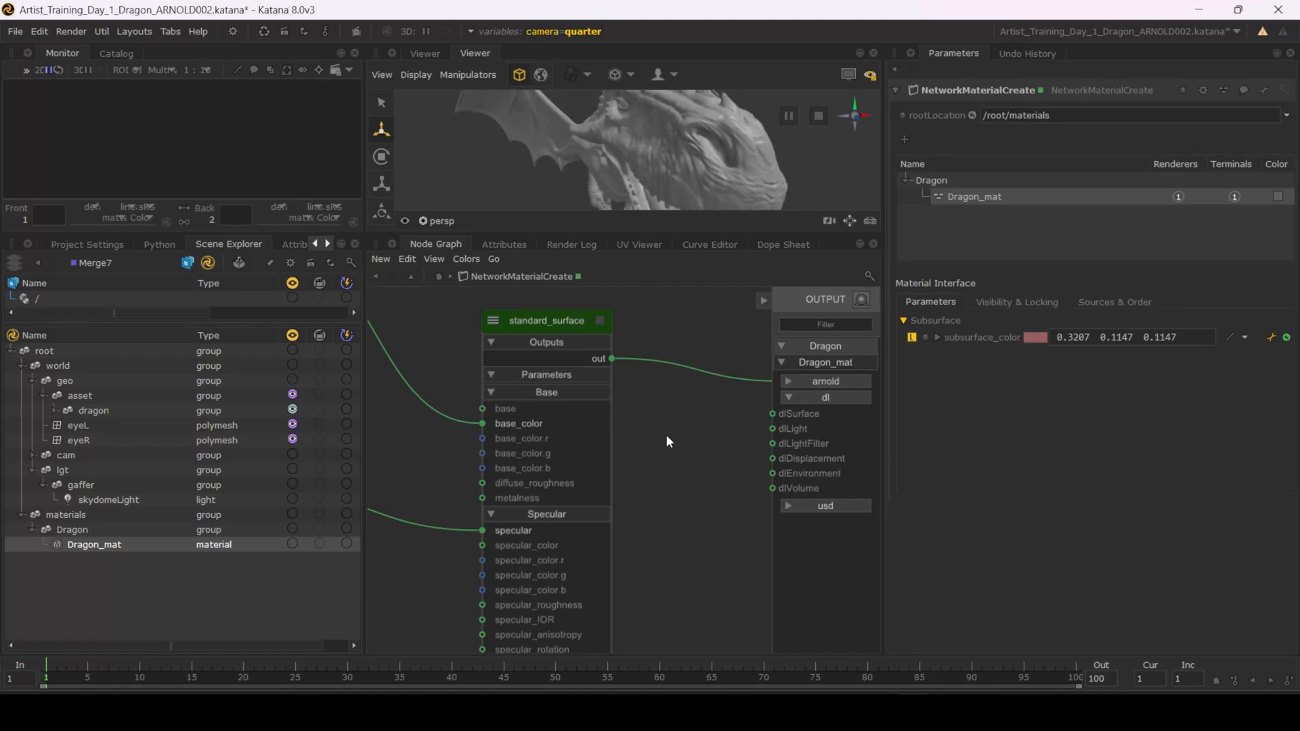
{"action": "key", "text": "ctrl+BackSpace"}
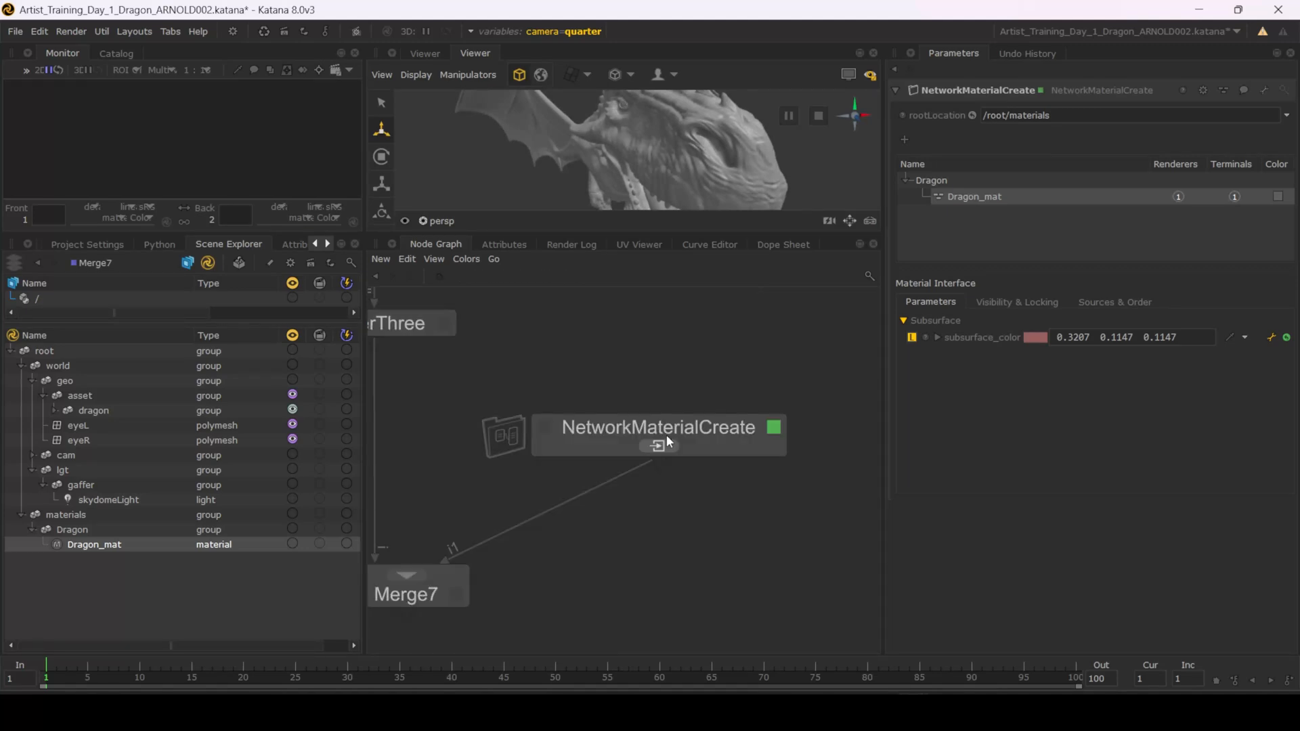
{"action": "left_click", "coordinate": [669, 445]}
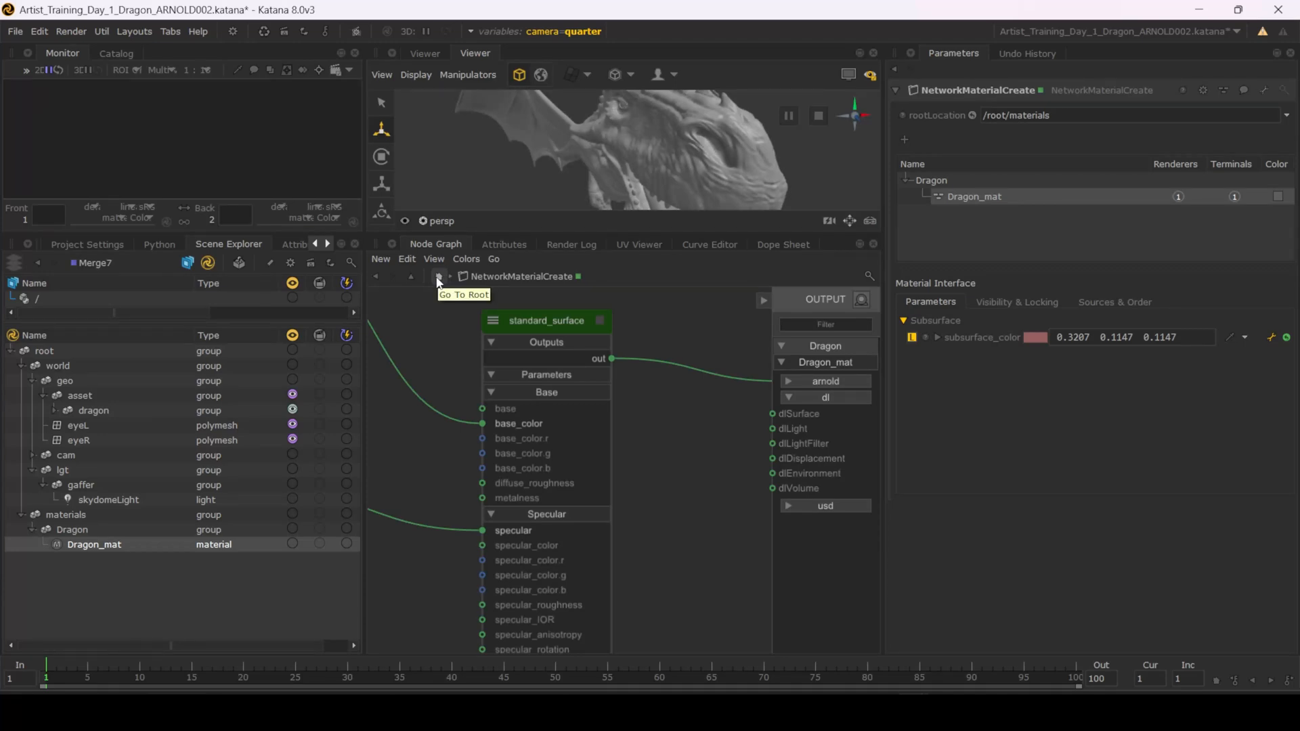
{"action": "key", "text": "BackSpace"}
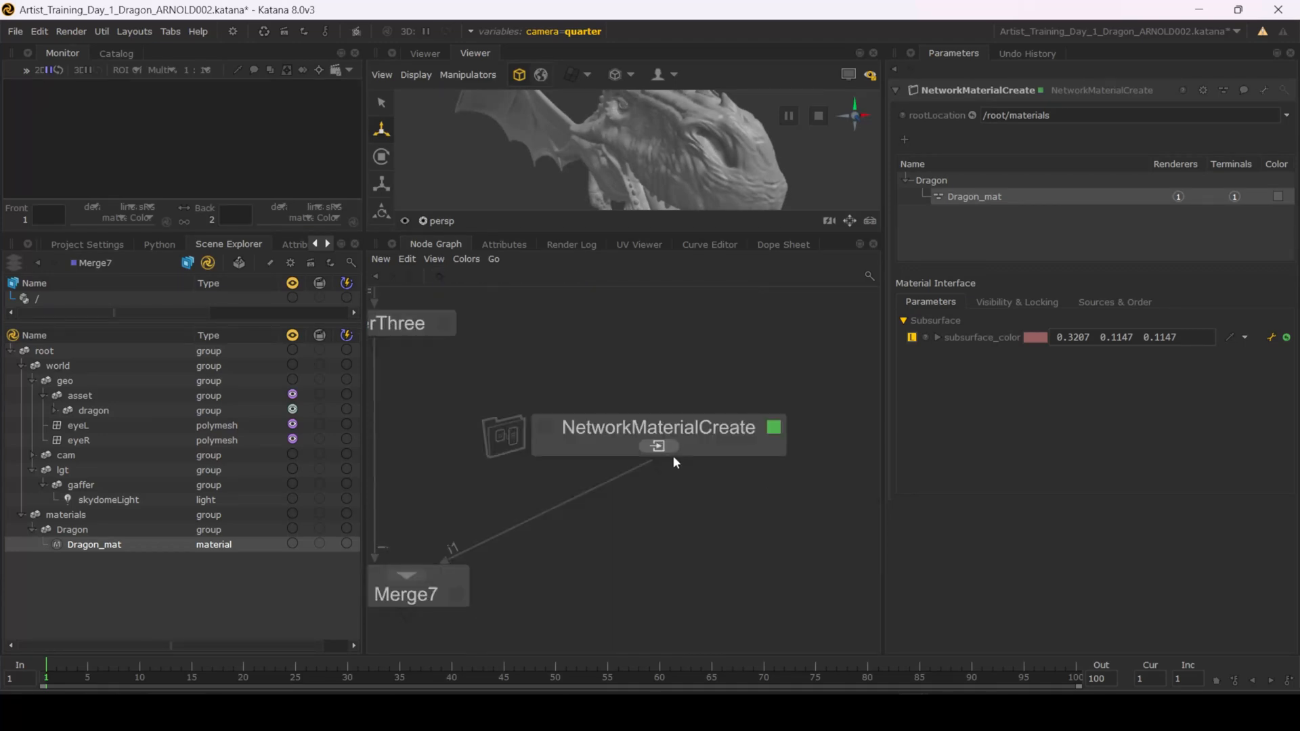
{"action": "left_click", "coordinate": [697, 447]}
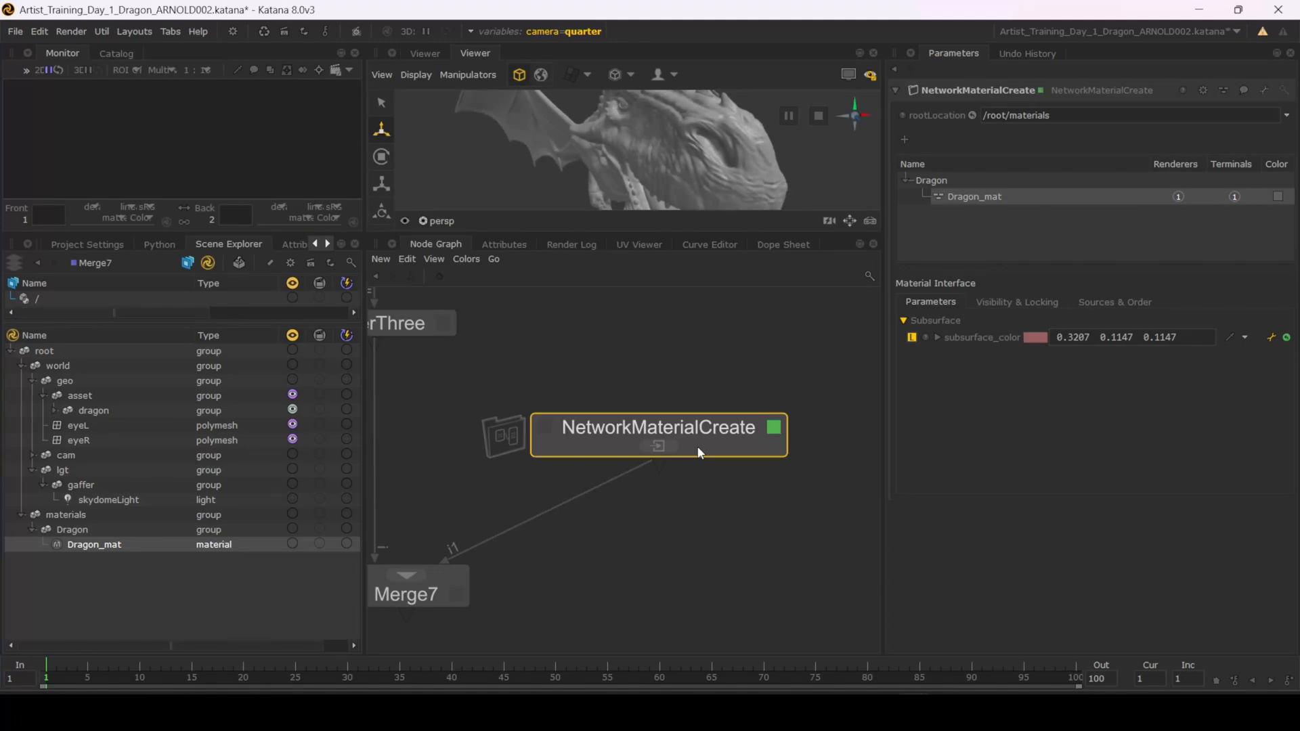
{"action": "key", "text": "ctrl+Return"}
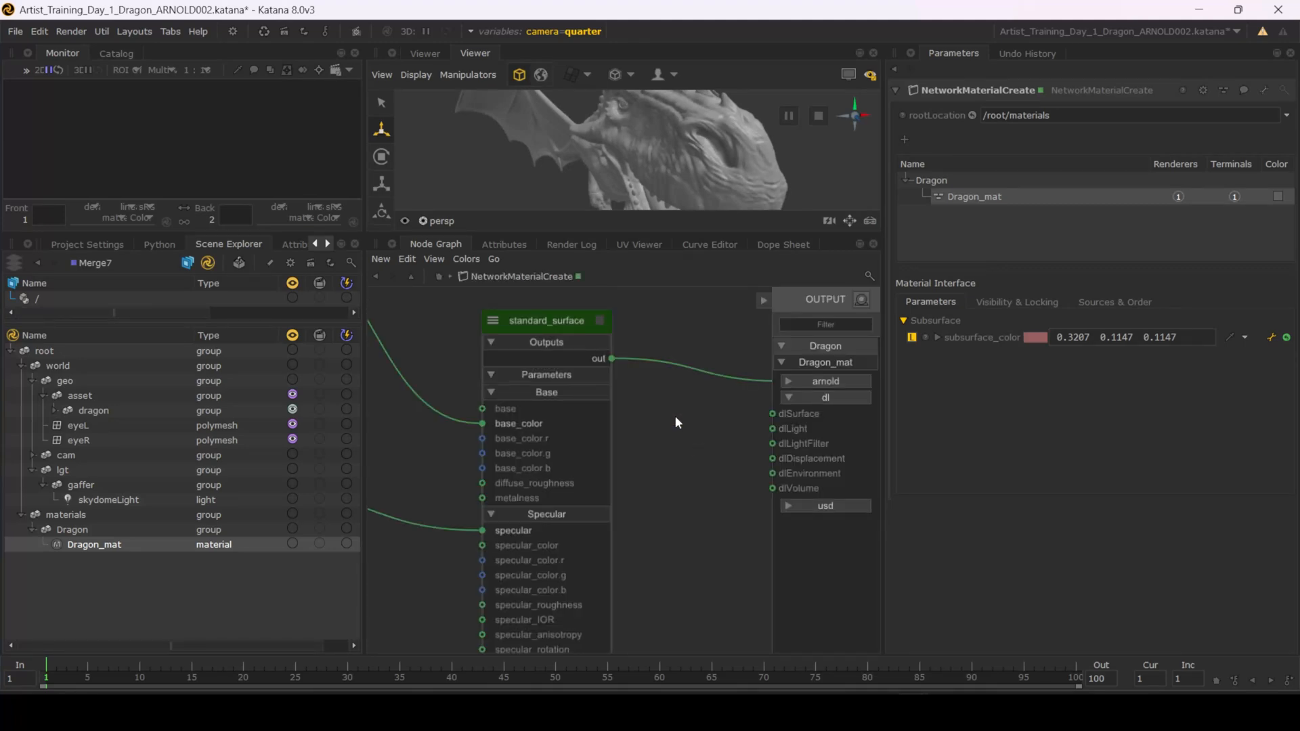
{"action": "key", "text": "BackSpace"}
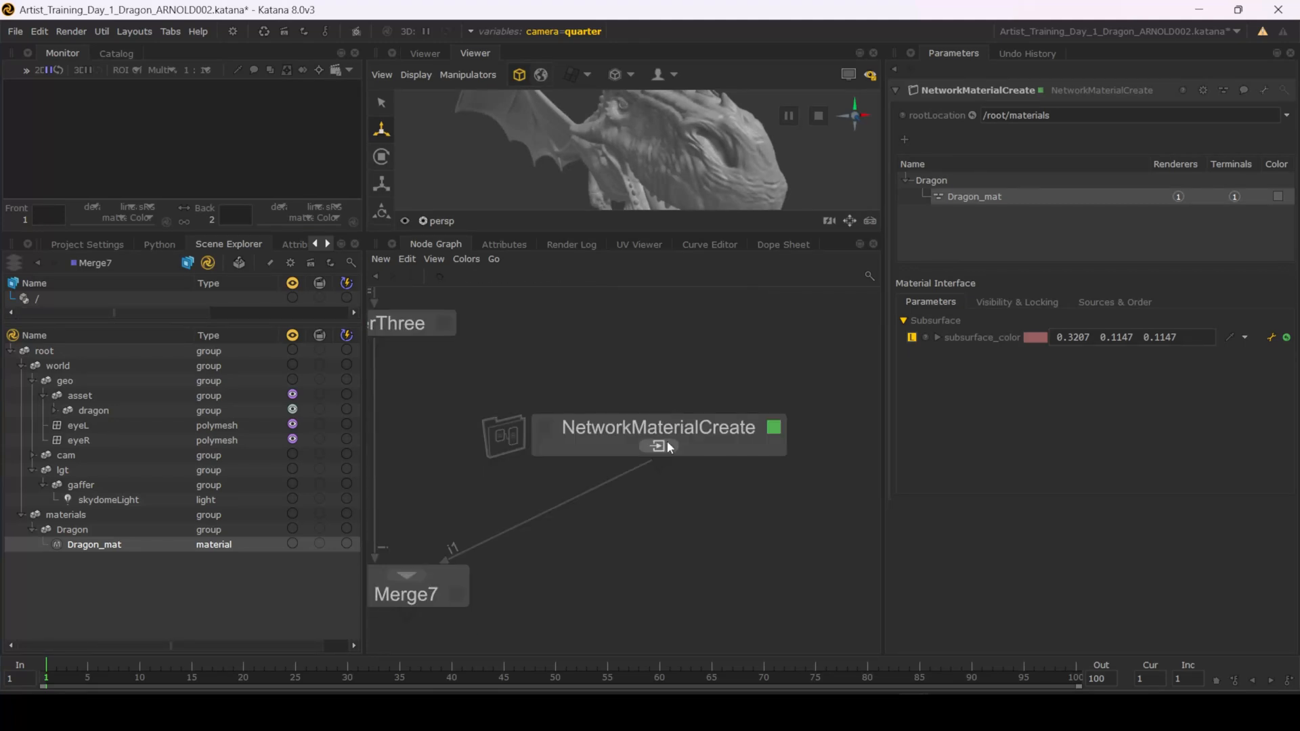
Step: Reposition the NetworkMaterialCreate and Merge7 nodes so they sit neatly below GafferThree
{"action": "scroll", "coordinate": [667, 446], "scroll_direction": "down", "scroll_amount": 3}
{"action": "middle_click_drag", "start_coordinate": [673, 502], "coordinate": [727, 393]}
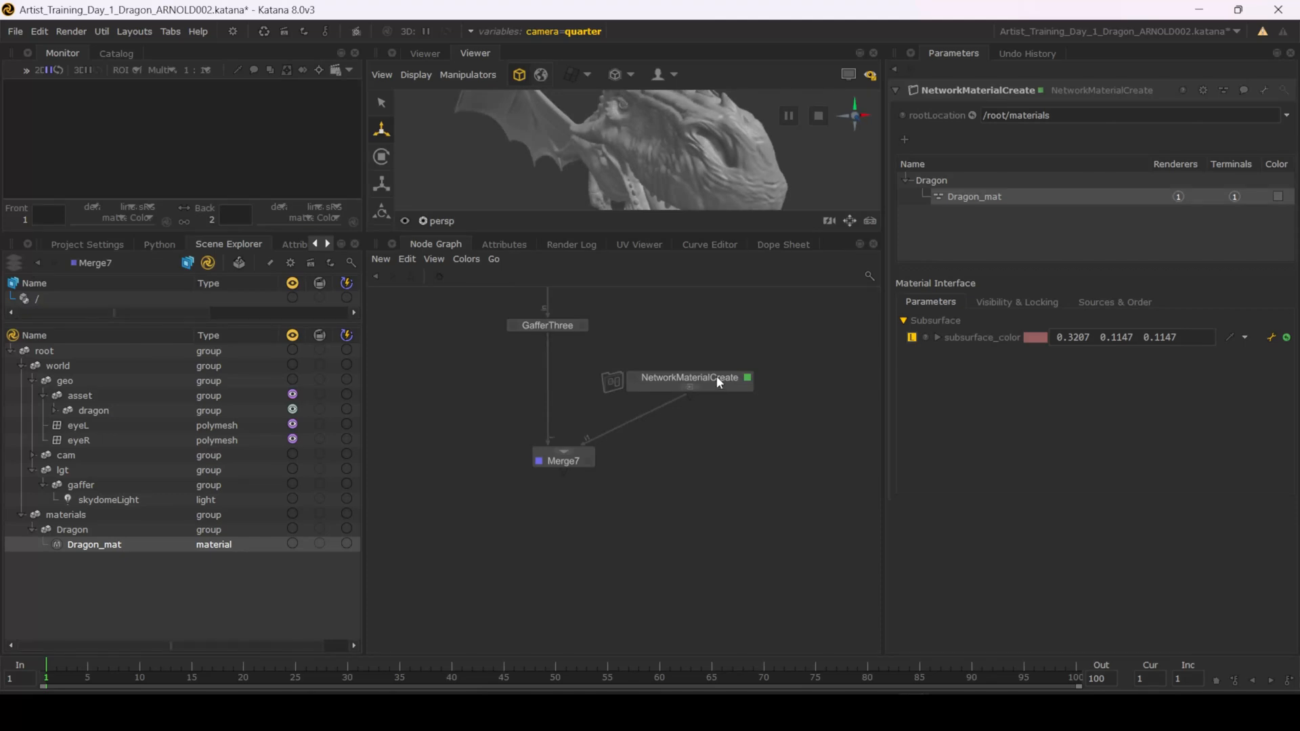
{"action": "left_click_drag", "start_coordinate": [718, 381], "coordinate": [710, 402]}
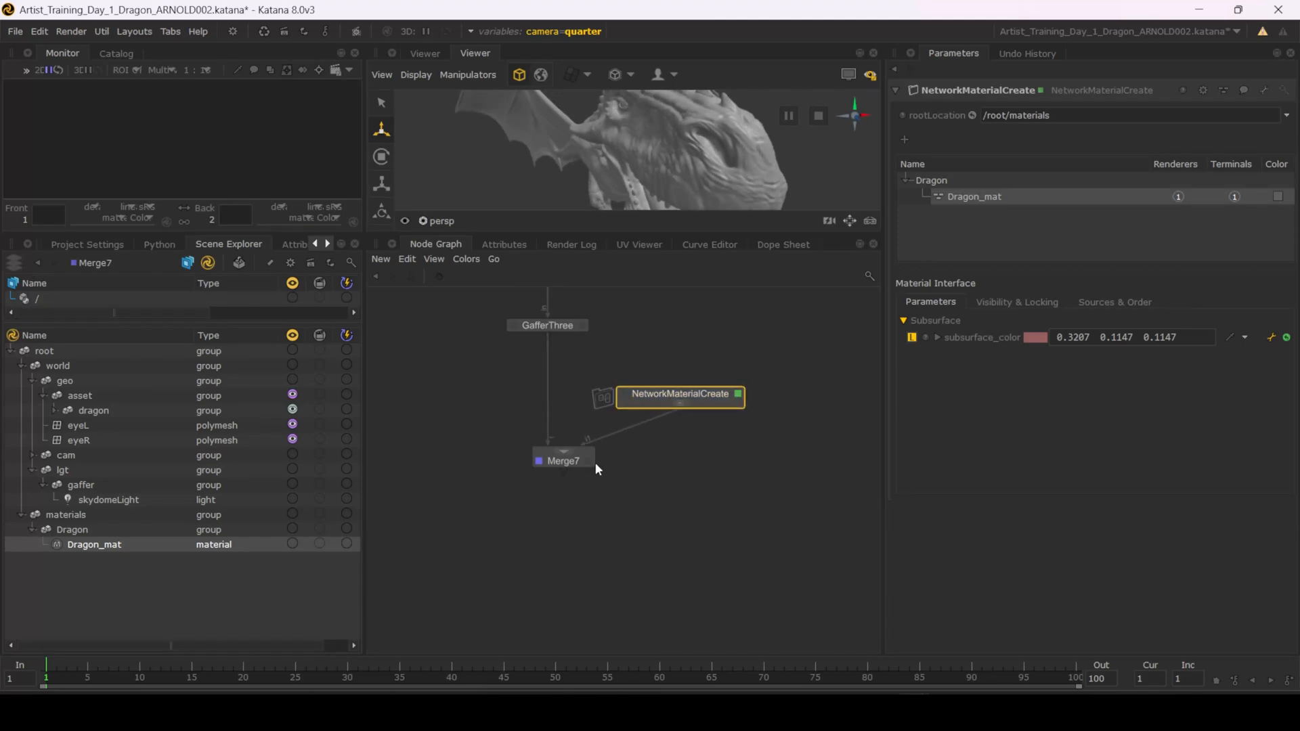
{"action": "left_click", "coordinate": [575, 463]}
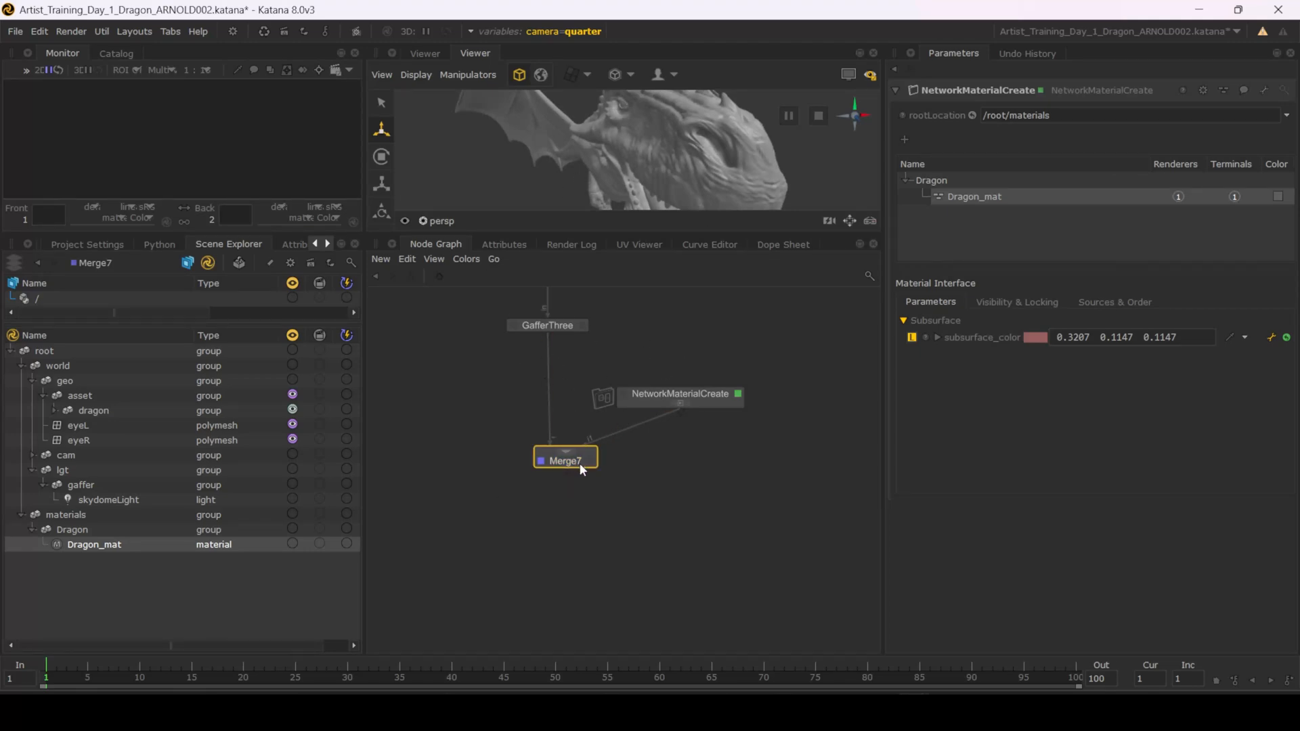
{"action": "middle_click_drag", "start_coordinate": [698, 356], "coordinate": [738, 421]}
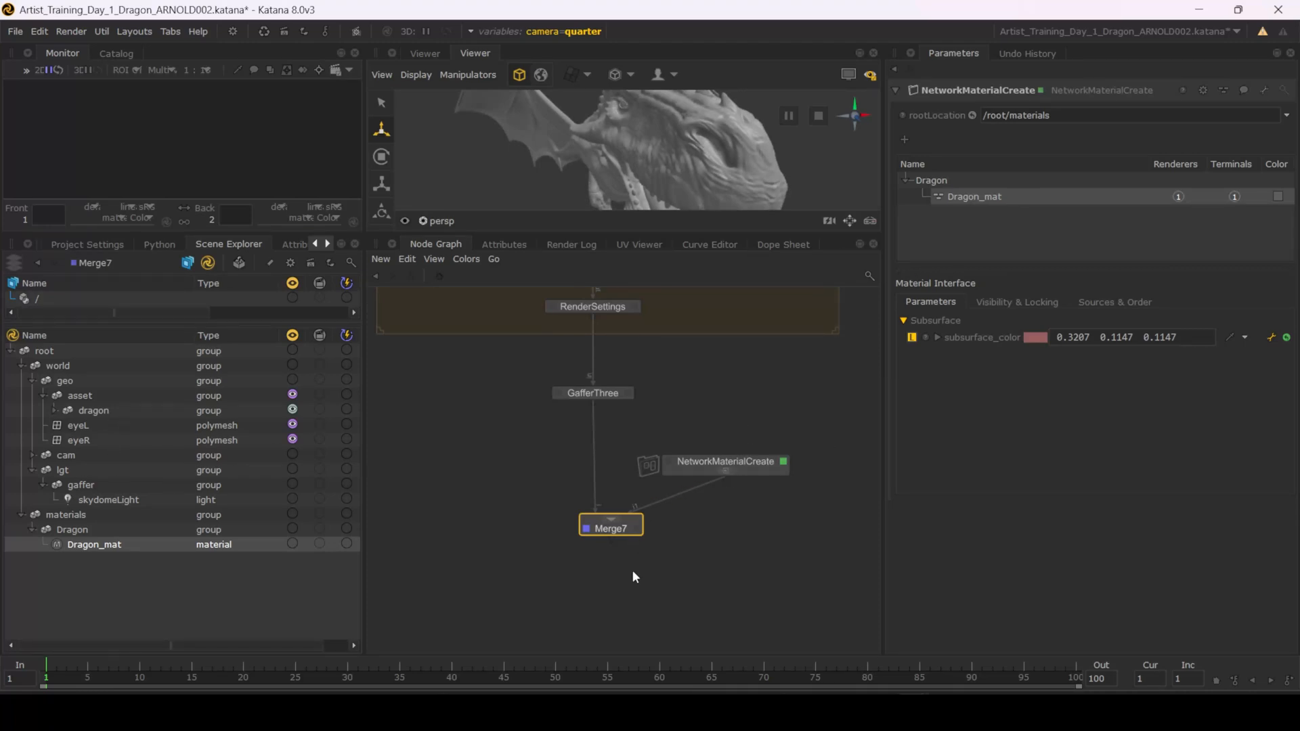
{"action": "middle_click_drag", "start_coordinate": [772, 613], "coordinate": [764, 553]}
{"action": "left_click_drag", "start_coordinate": [617, 465], "coordinate": [611, 455]}
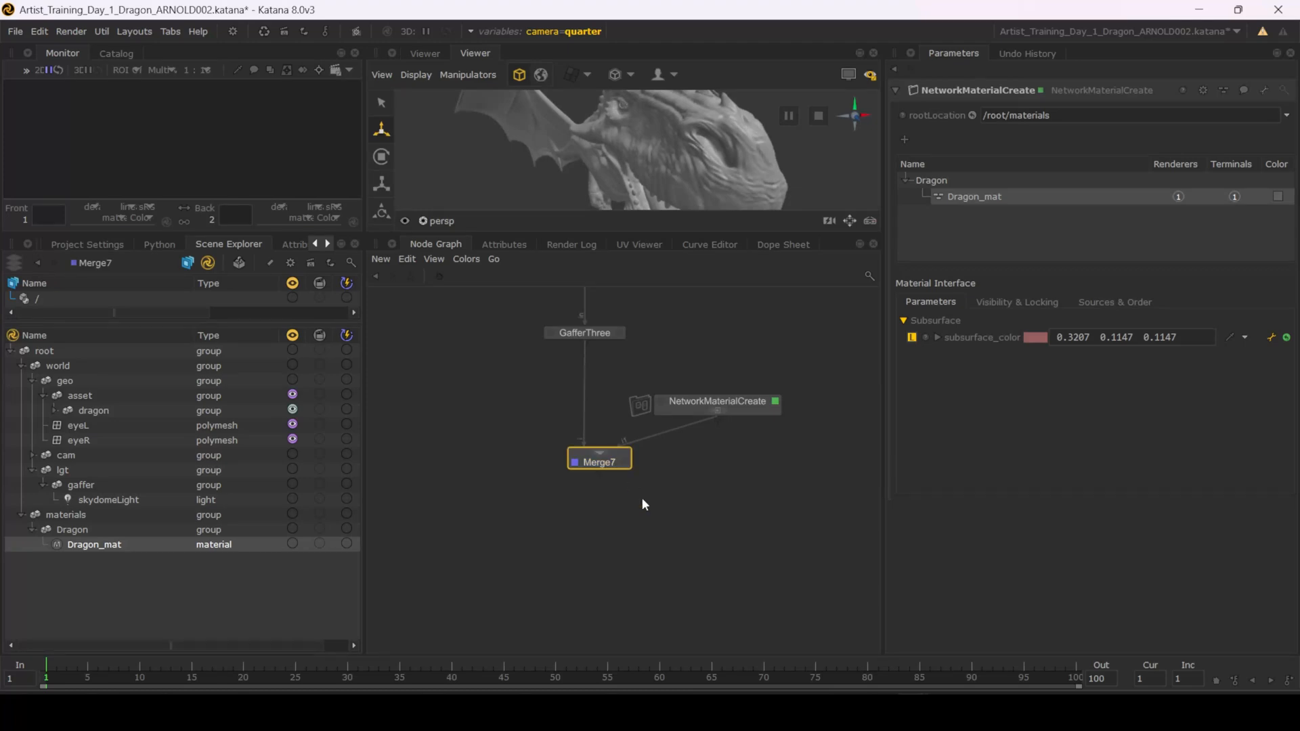
Step: Add a MaterialAssign node below Merge7 and connect it to Merge7's output
{"action": "left_click", "coordinate": [636, 516]}
{"action": "key", "text": "Tab"}
{"action": "type", "text": "ma"}
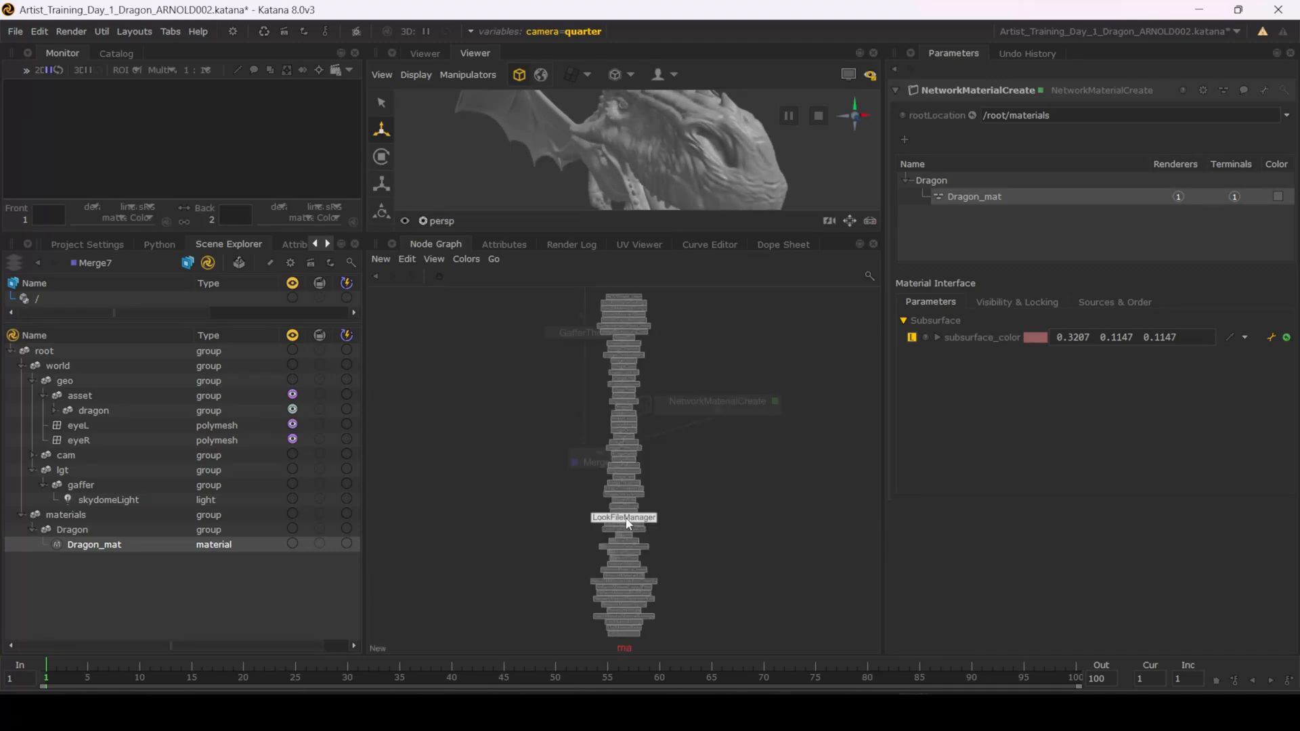
{"action": "type", "text": "teria"}
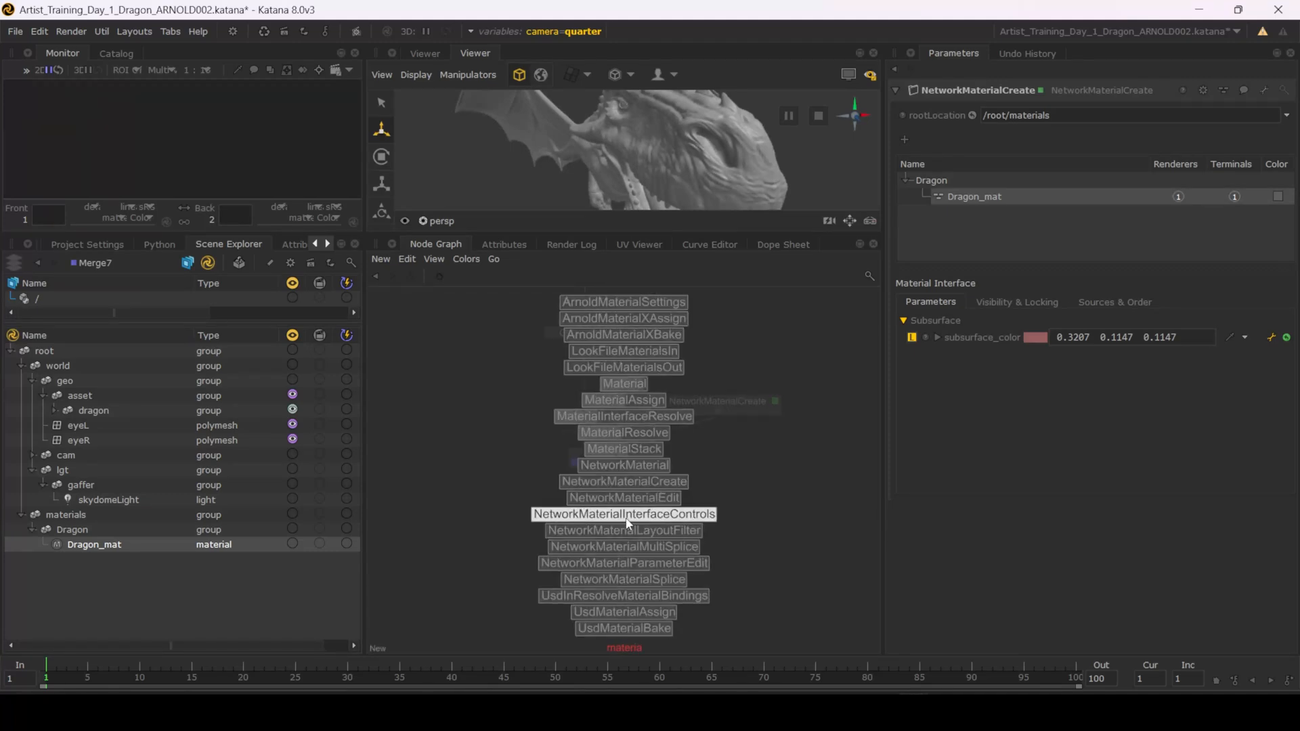
{"action": "left_click", "coordinate": [632, 406]}
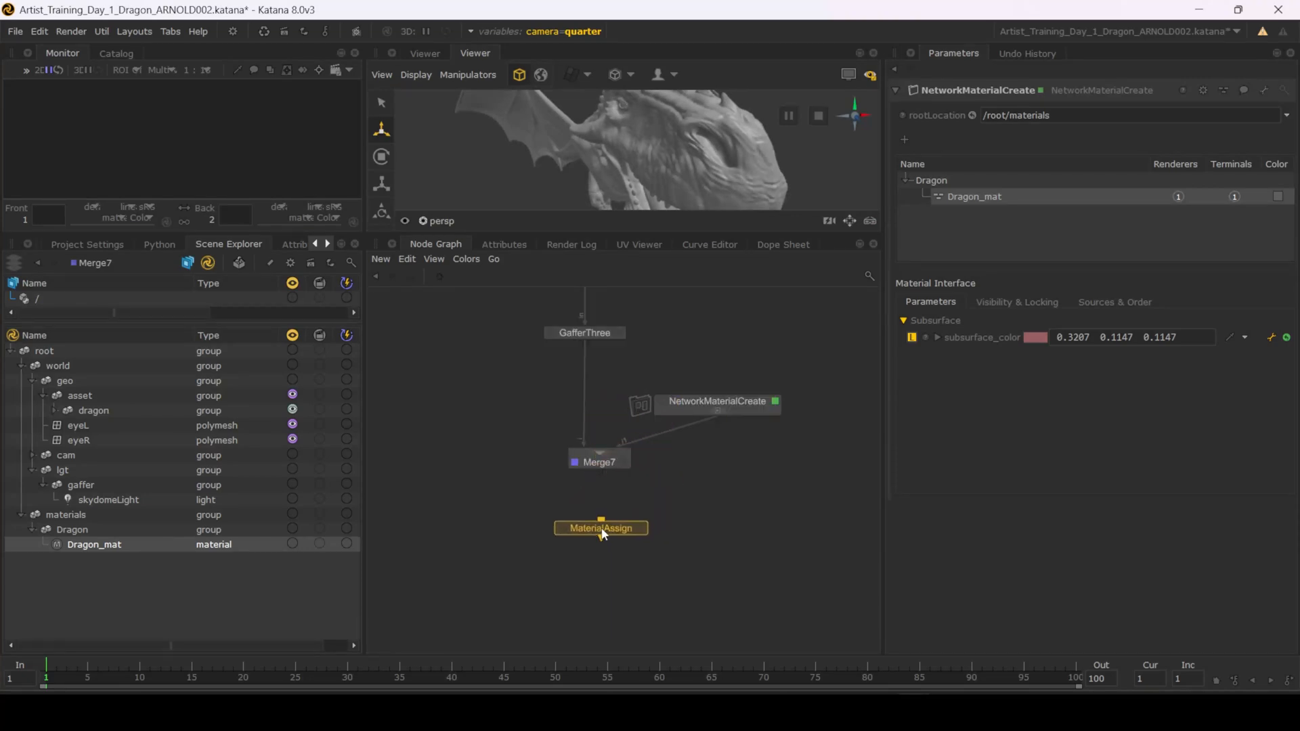
{"action": "left_click", "coordinate": [600, 529]}
{"action": "left_click_drag", "start_coordinate": [603, 478], "coordinate": [602, 530]}
Step: Edit and view MaterialAssign, assigning /root/materials/Dragon/Dragon_mat to /root/world/geo/asset/dragon
{"action": "left_click", "coordinate": [642, 529]}
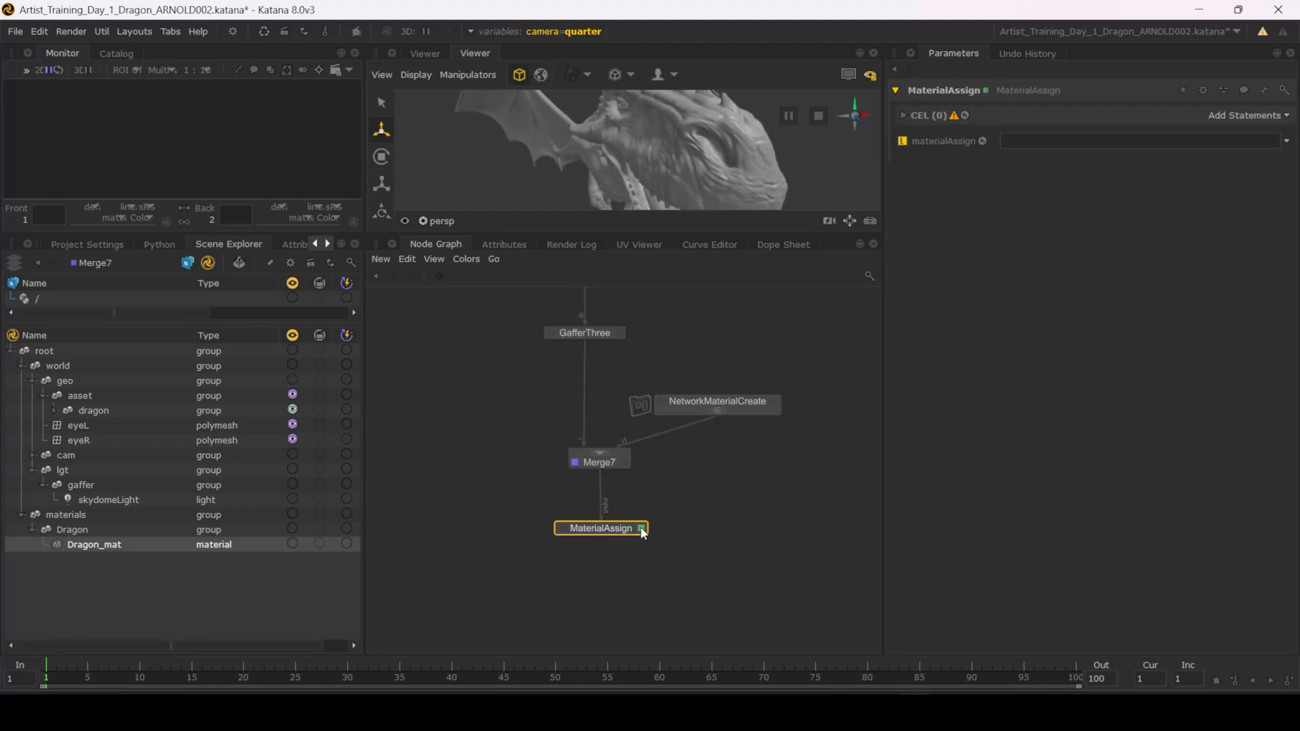
{"action": "left_click", "coordinate": [561, 530]}
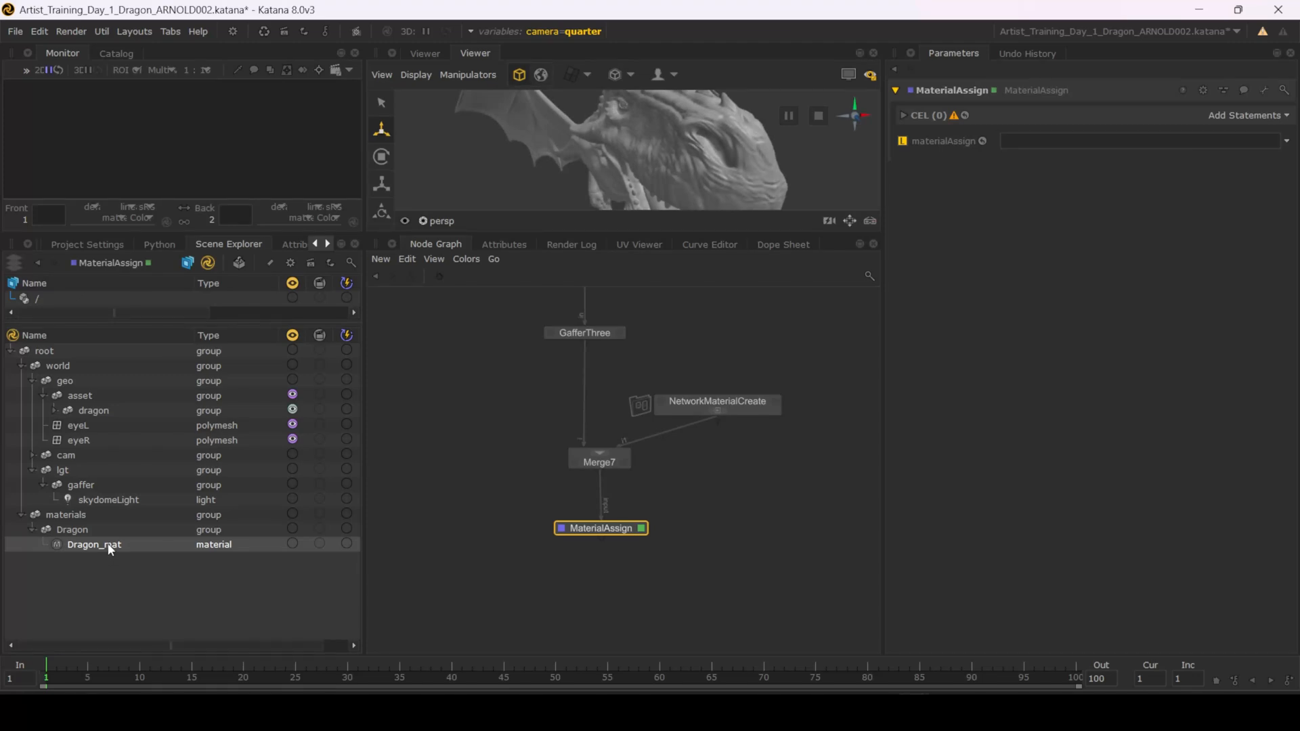
{"action": "left_click_drag", "start_coordinate": [110, 550], "coordinate": [1070, 148]}
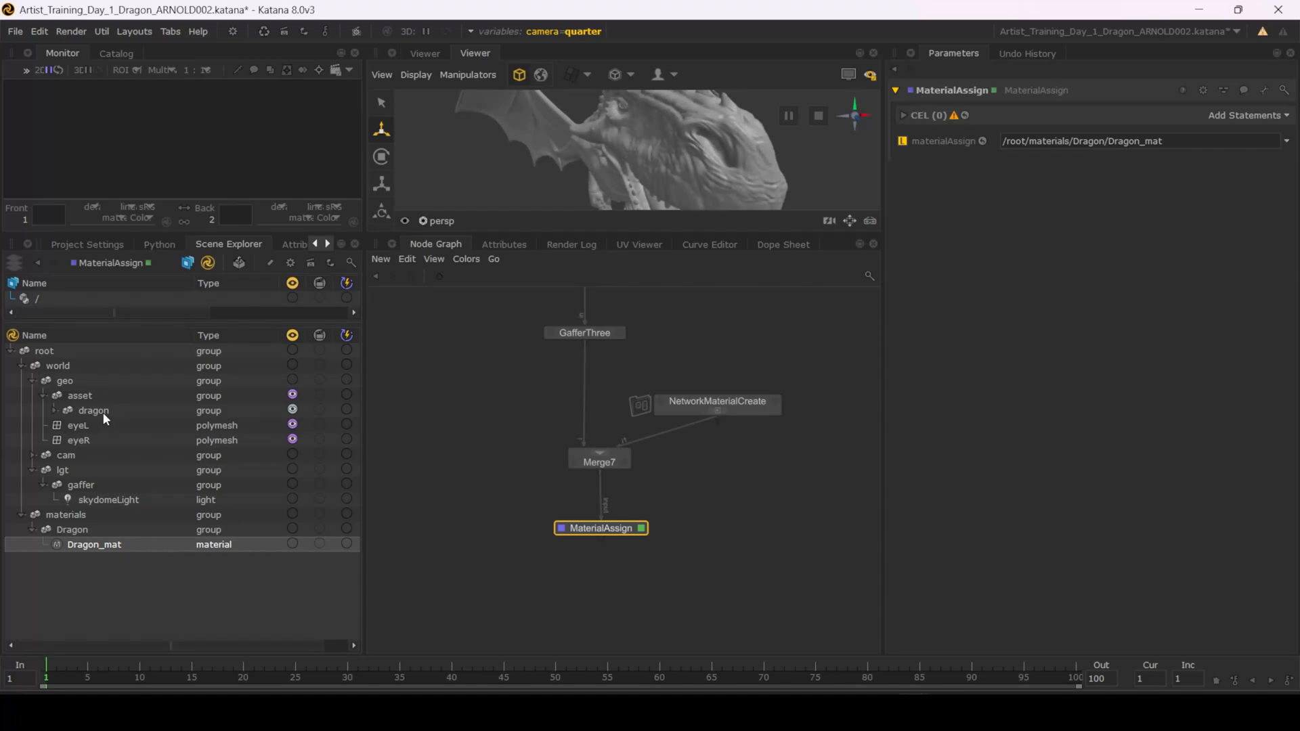
{"action": "left_click_drag", "start_coordinate": [103, 412], "coordinate": [1219, 125]}
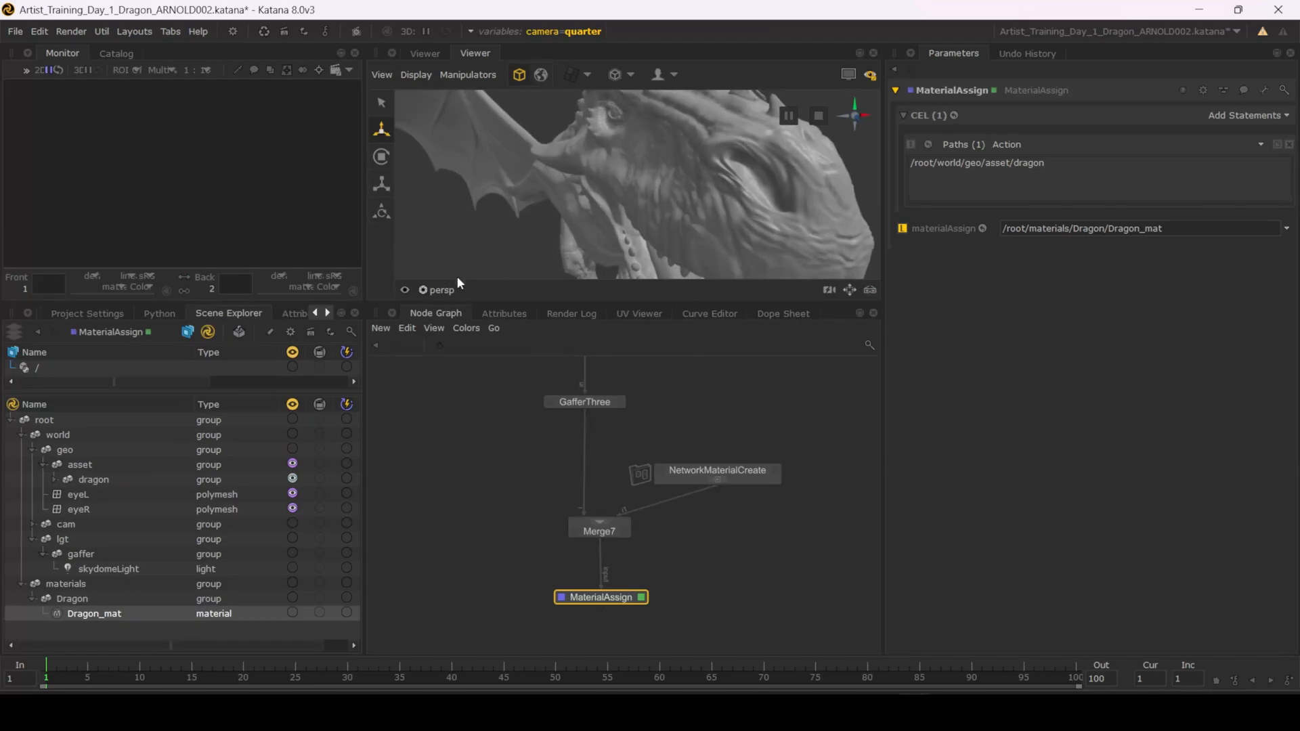
Step: Select GafferThree and reframe the 3D view to show the dragon's head and wing from the opposite side
{"action": "left_click", "coordinate": [582, 402]}
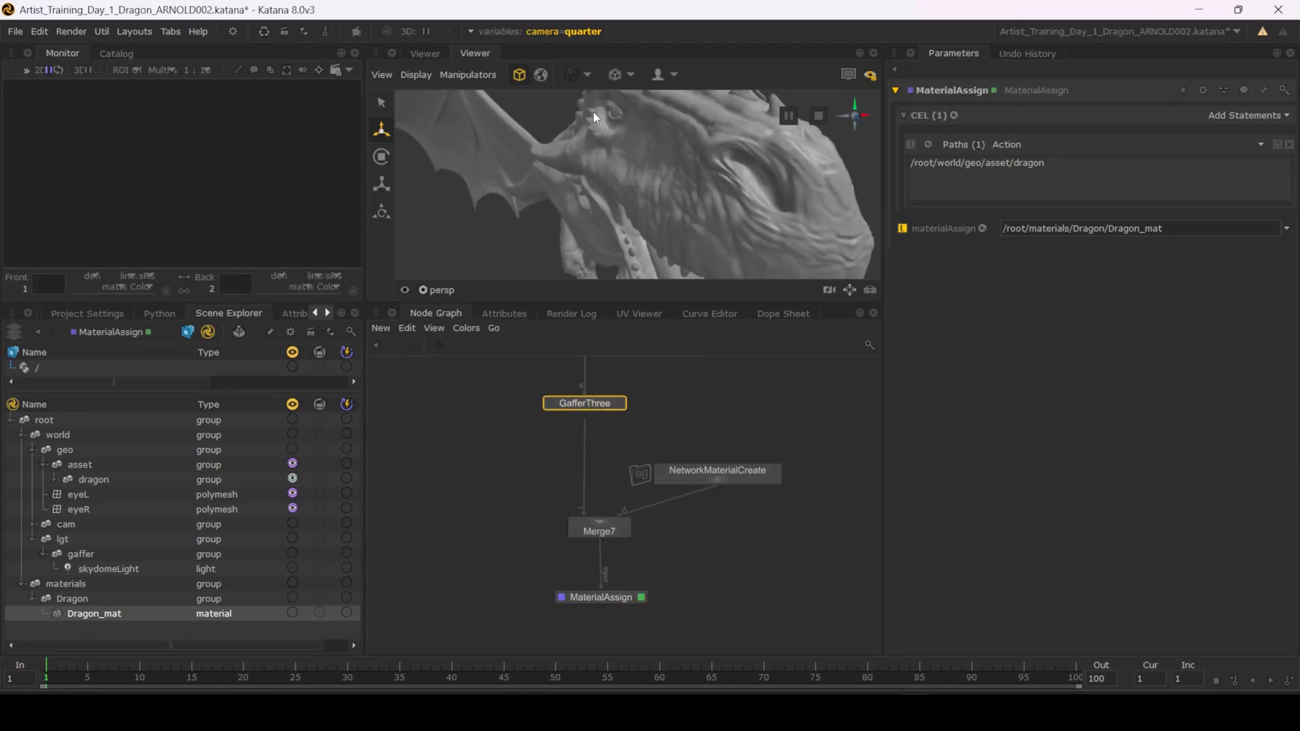
{"action": "right_click_drag", "start_coordinate": [750, 172], "coordinate": [700, 171], "text": "alt"}
{"action": "left_click_drag", "start_coordinate": [700, 172], "coordinate": [621, 167], "text": "alt"}
{"action": "middle_click_drag", "start_coordinate": [636, 165], "coordinate": [627, 153], "text": "alt"}
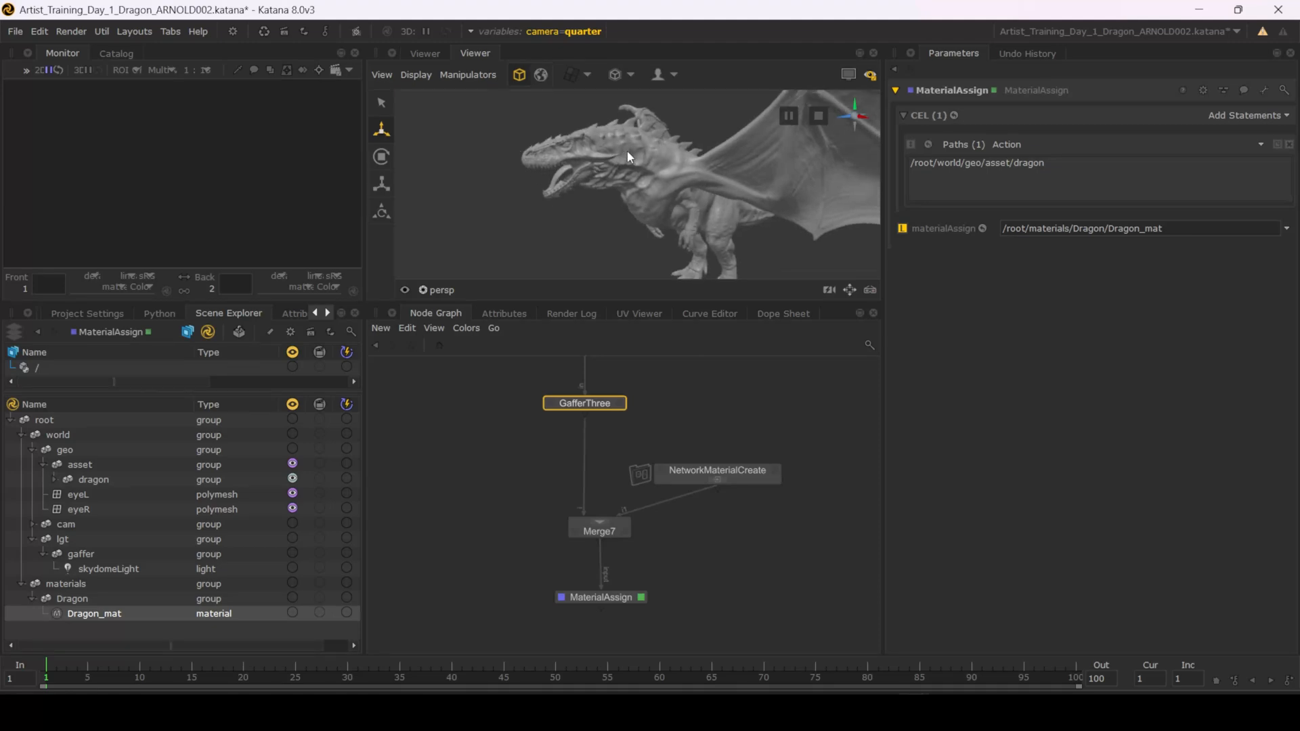
Step: Zoom the 3D view out on the dragon and dock the Render Log alongside the Monitor, leaving the Monitor and Node Graph in front
{"action": "left_click_drag", "start_coordinate": [627, 152], "coordinate": [534, 167], "text": "alt"}
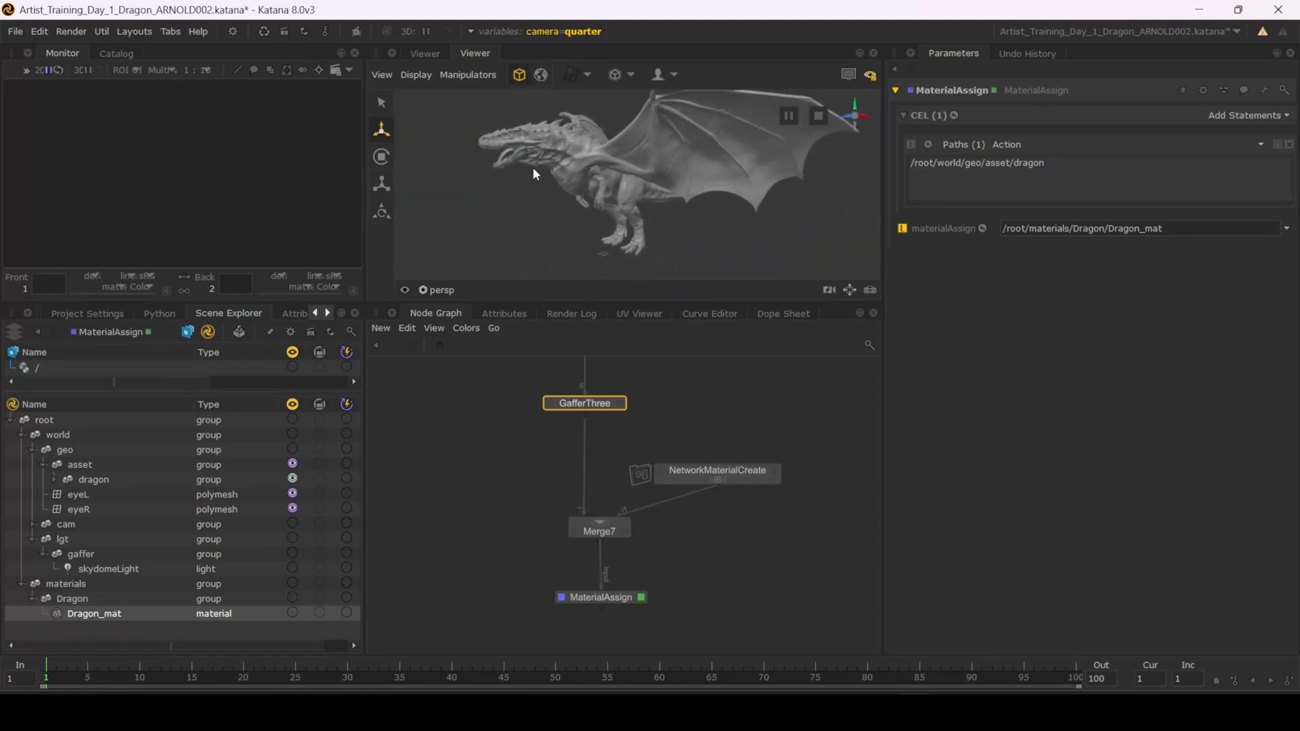
{"action": "left_click", "coordinate": [586, 310]}
{"action": "left_click_drag", "start_coordinate": [206, 94], "coordinate": [210, 52]}
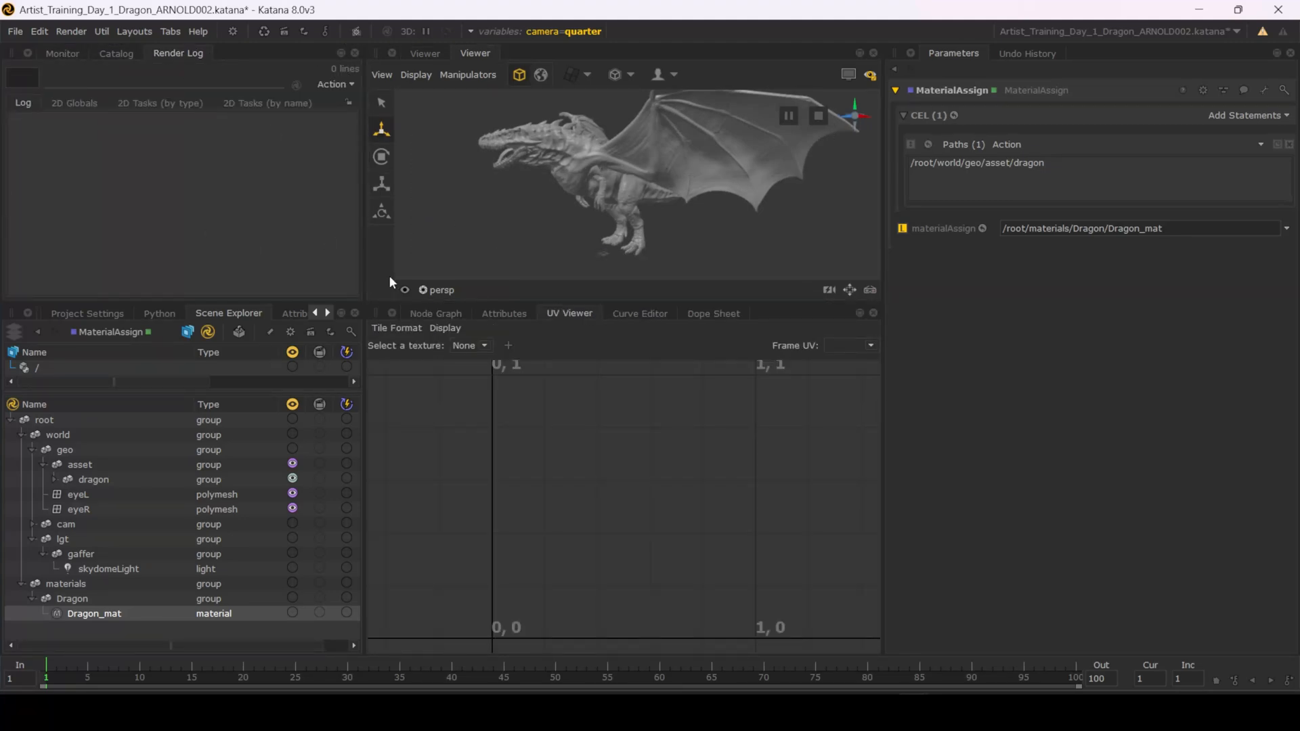
{"action": "left_click", "coordinate": [65, 53]}
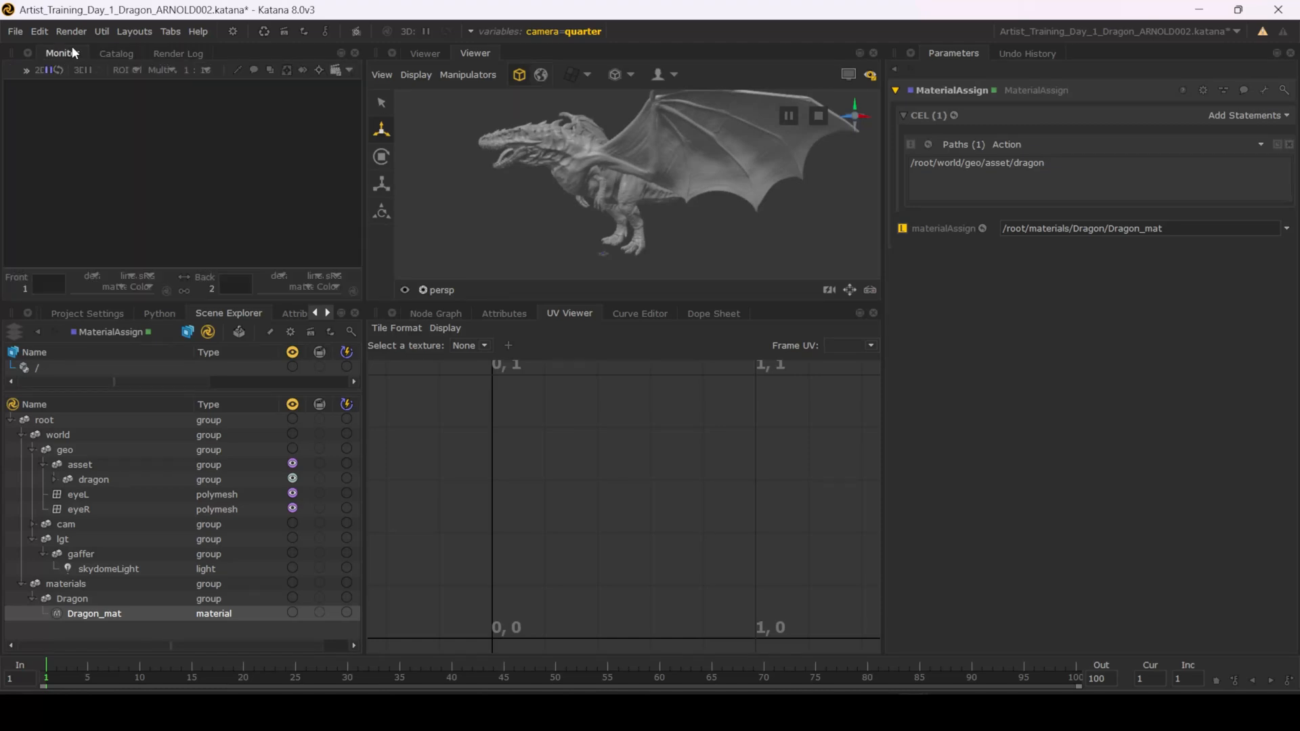
{"action": "left_click", "coordinate": [450, 313]}
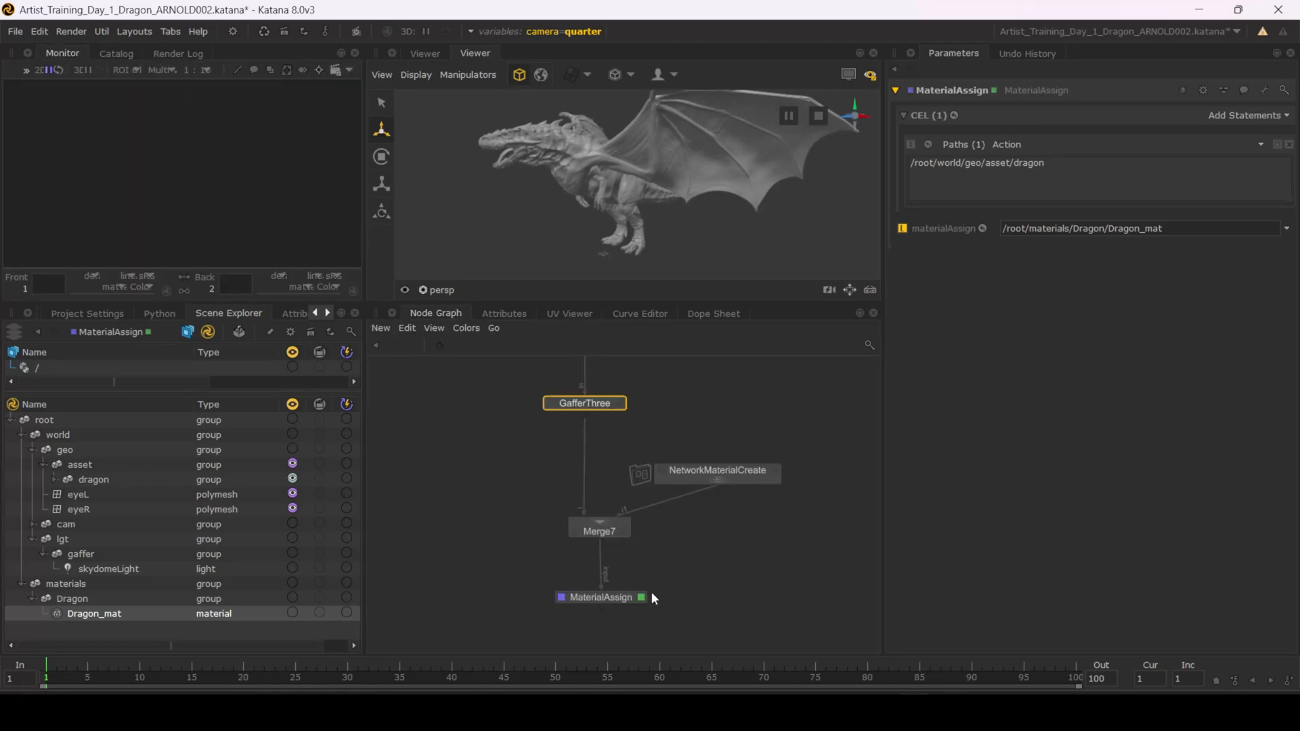
{"action": "left_click", "coordinate": [607, 553]}
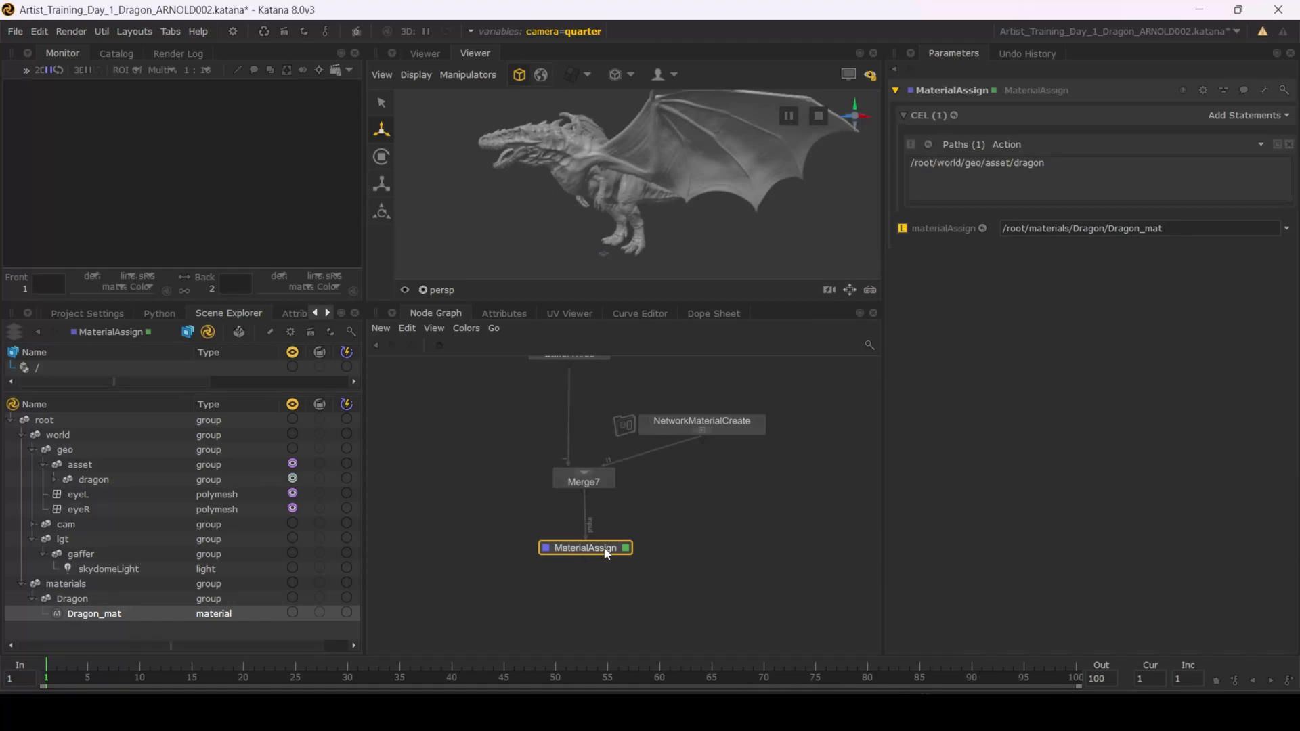
{"action": "right_click", "coordinate": [607, 554]}
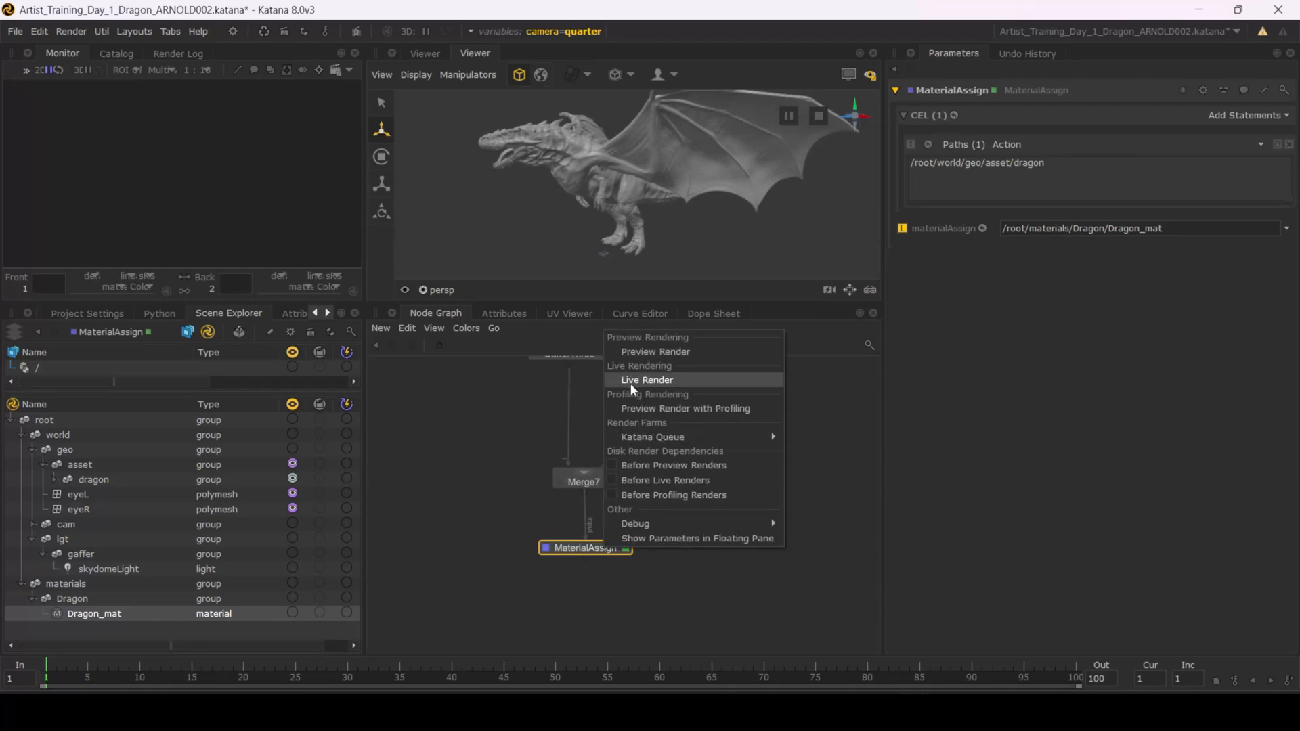
{"action": "left_click", "coordinate": [455, 421]}
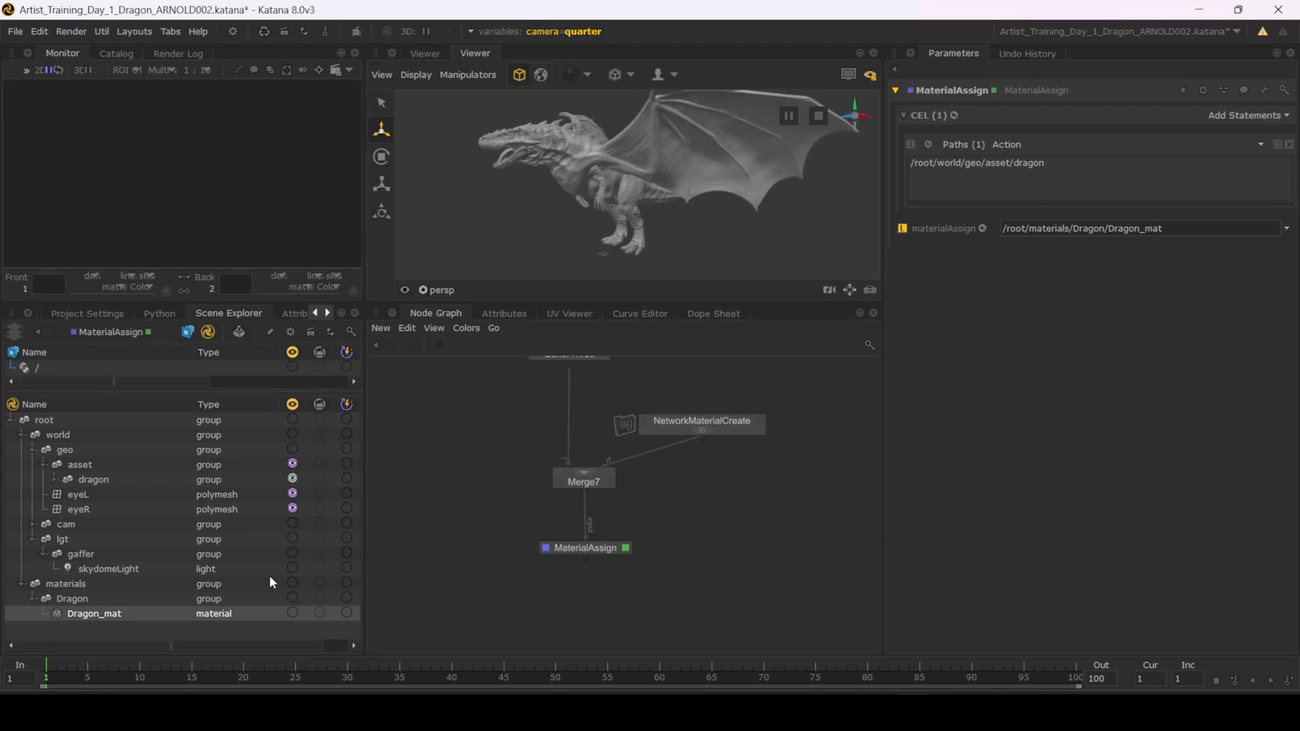
Step: Enable live render updates for asset, lgt and Dragon_mat, and also include lgt and Dragon_mat in the viewer
{"action": "left_click", "coordinate": [347, 463]}
{"action": "left_click", "coordinate": [292, 539]}
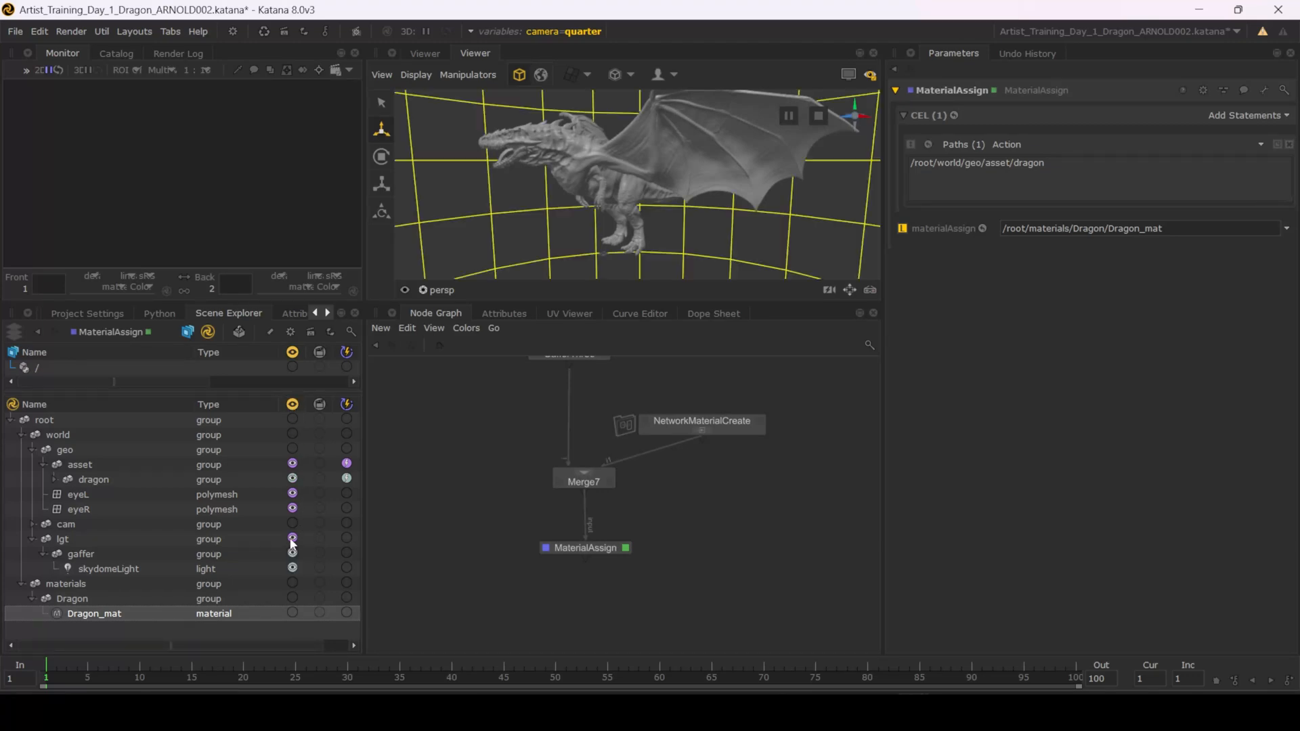
{"action": "left_click", "coordinate": [346, 538]}
Step: Start a Live Render from MaterialAssign and review its Render Log at full window size
{"action": "right_click", "coordinate": [609, 546]}
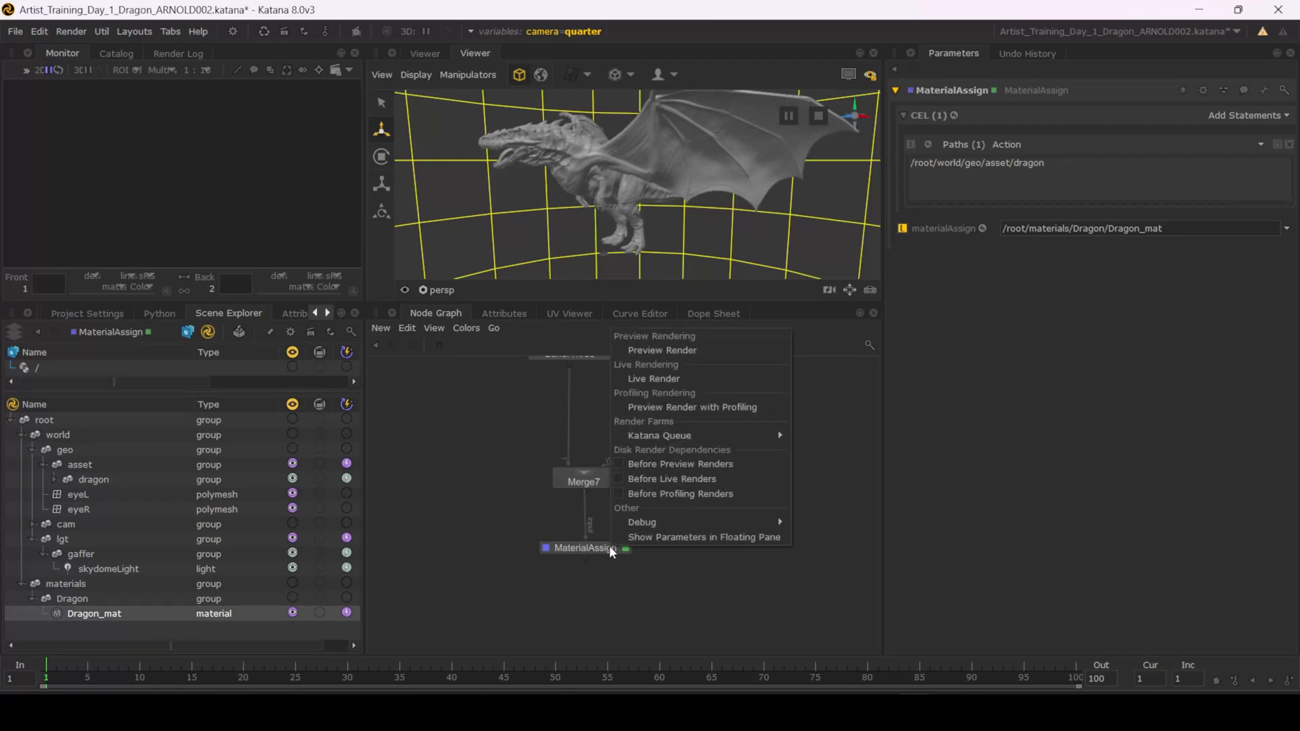
{"action": "left_click", "coordinate": [661, 380]}
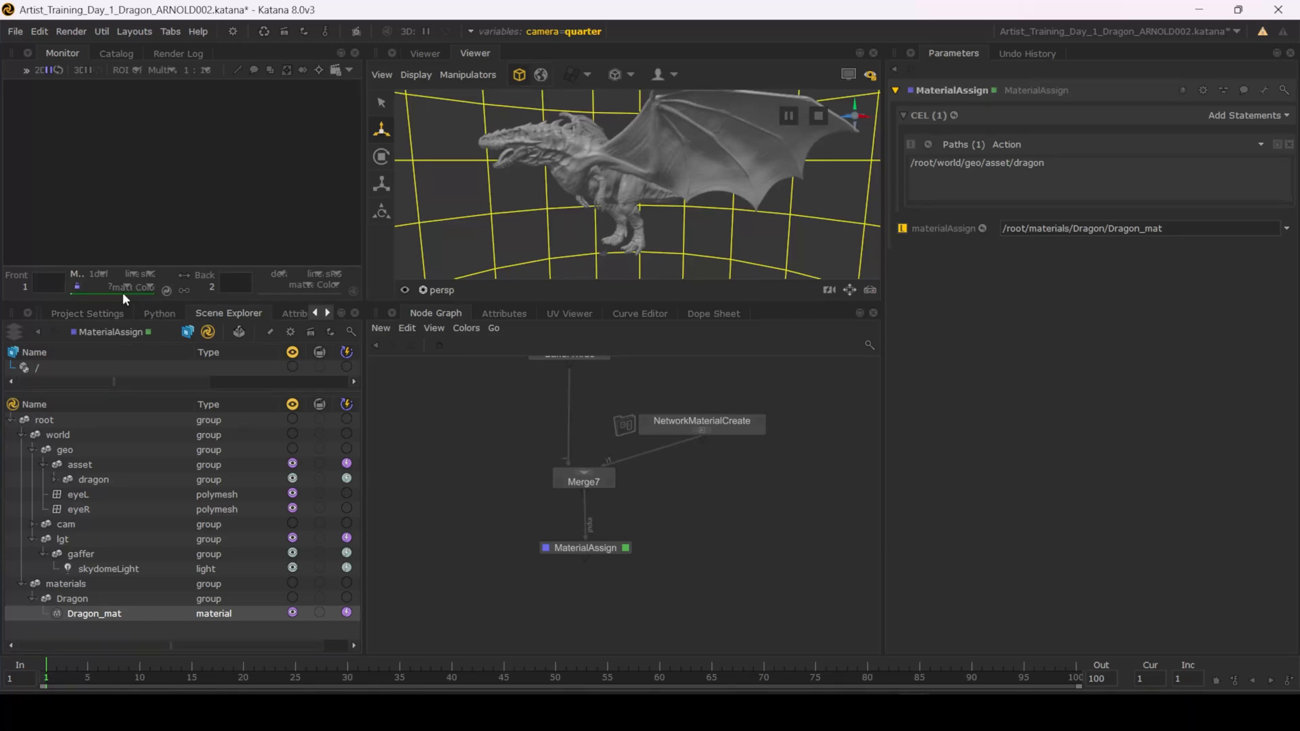
{"action": "left_click", "coordinate": [174, 54]}
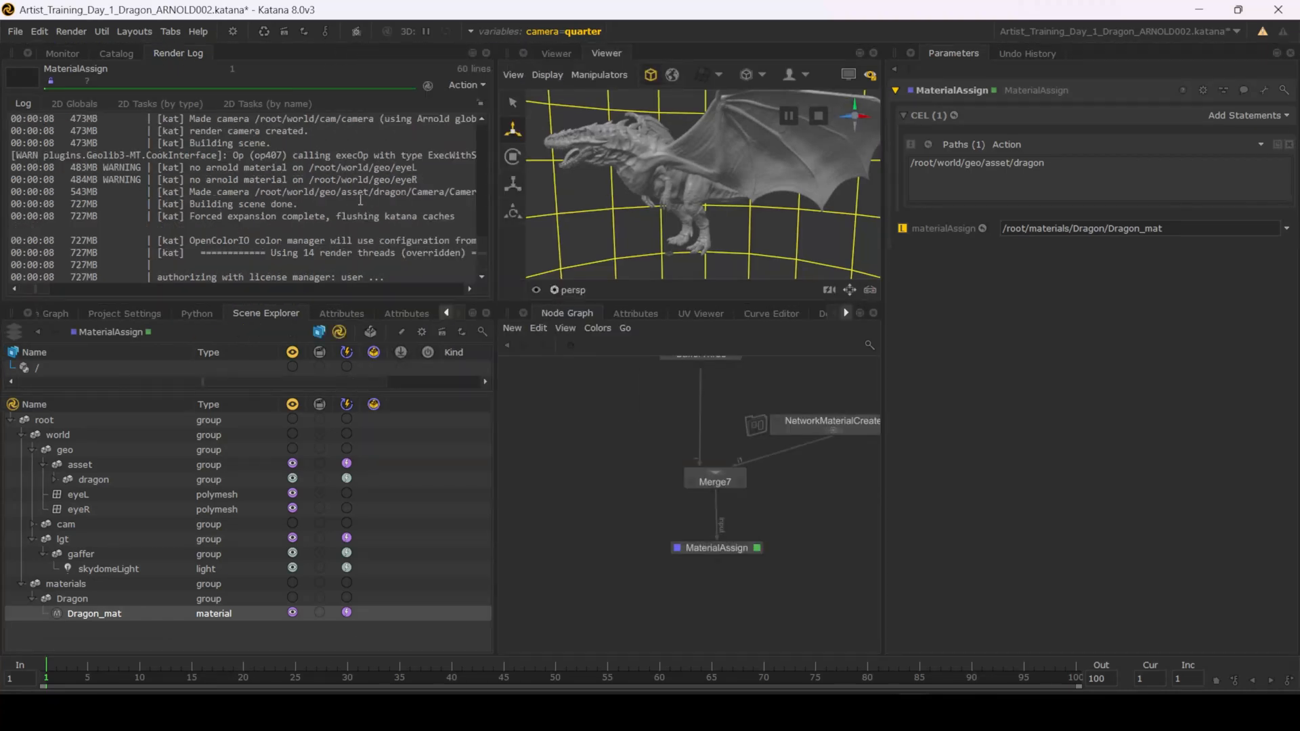
{"action": "key", "text": "space"}
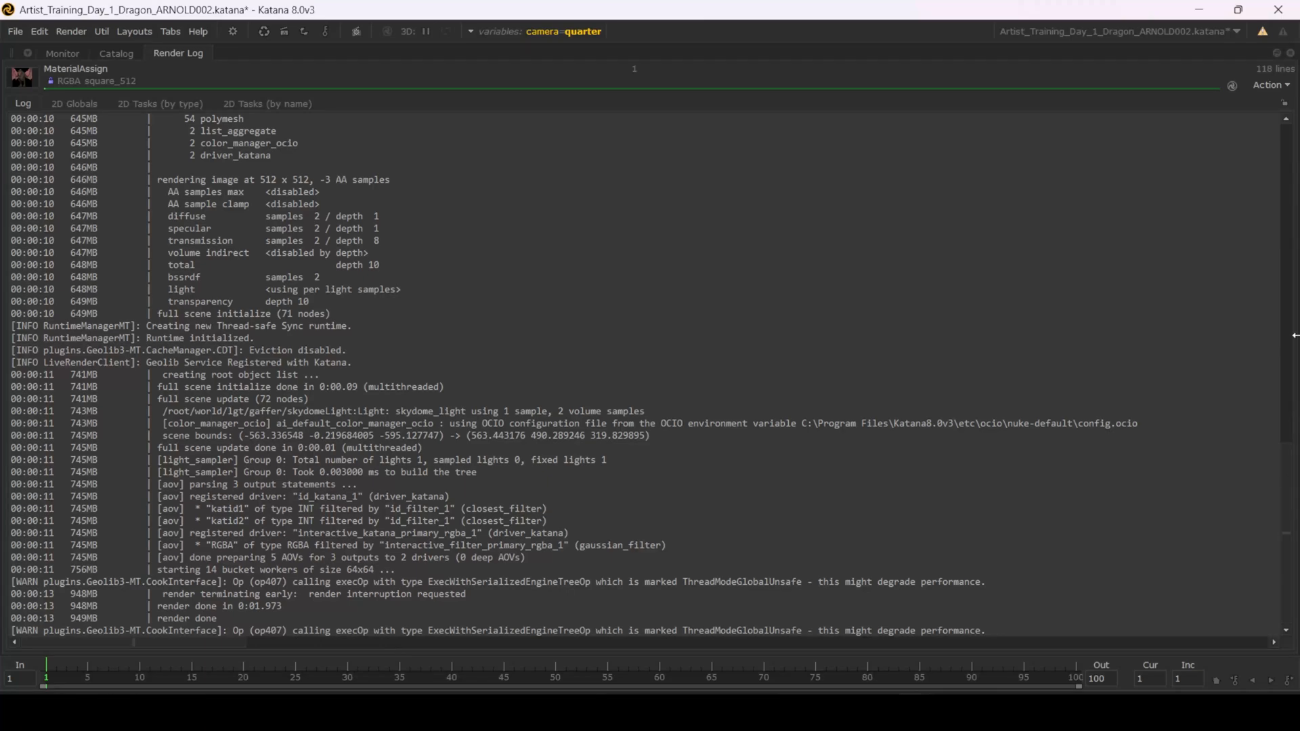
{"action": "mouse_move", "coordinate": [1286, 465]}
{"action": "left_mouse_down"}
{"action": "mouse_move", "coordinate": [1294, 366]}
{"action": "mouse_move", "coordinate": [1295, 472]}
{"action": "left_mouse_up"}
{"action": "key", "text": "space"}
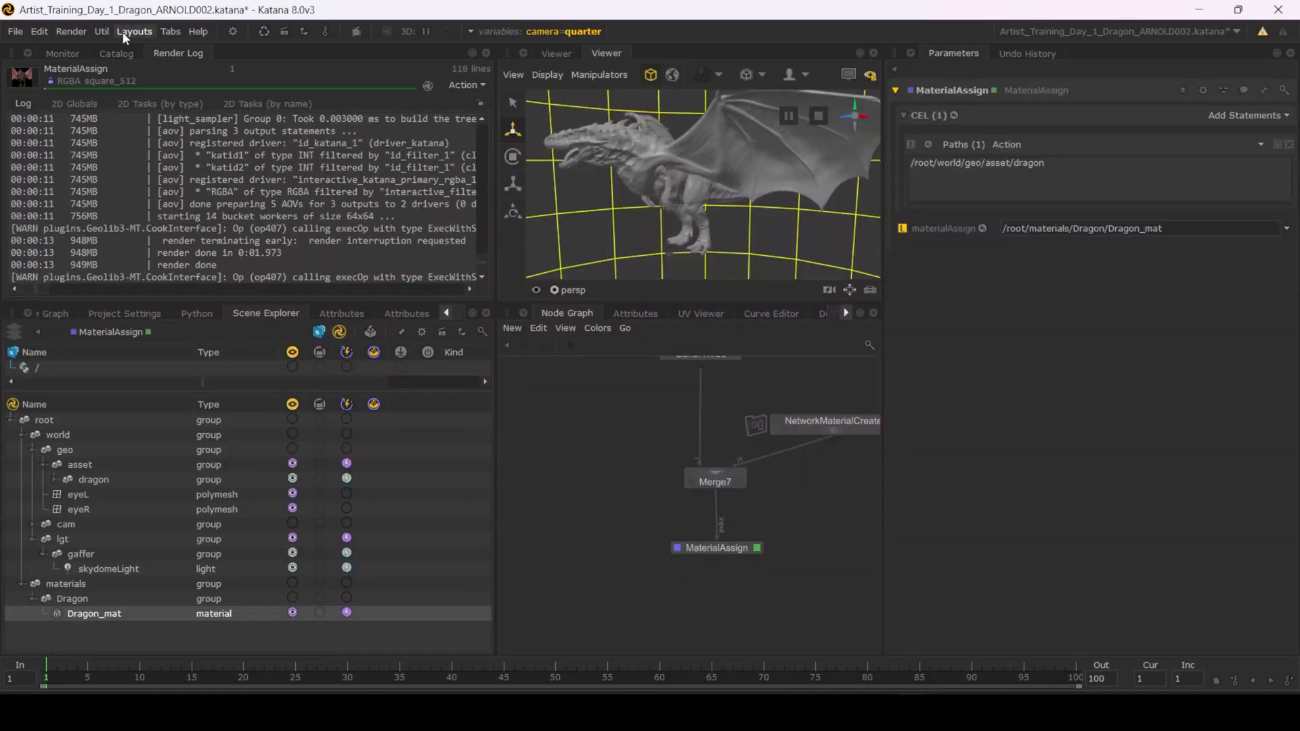
Step: Frame the live-rendered dragon in the Monitor and enable viewer inclusion and live render updates for the cam group
{"action": "left_click", "coordinate": [76, 52]}
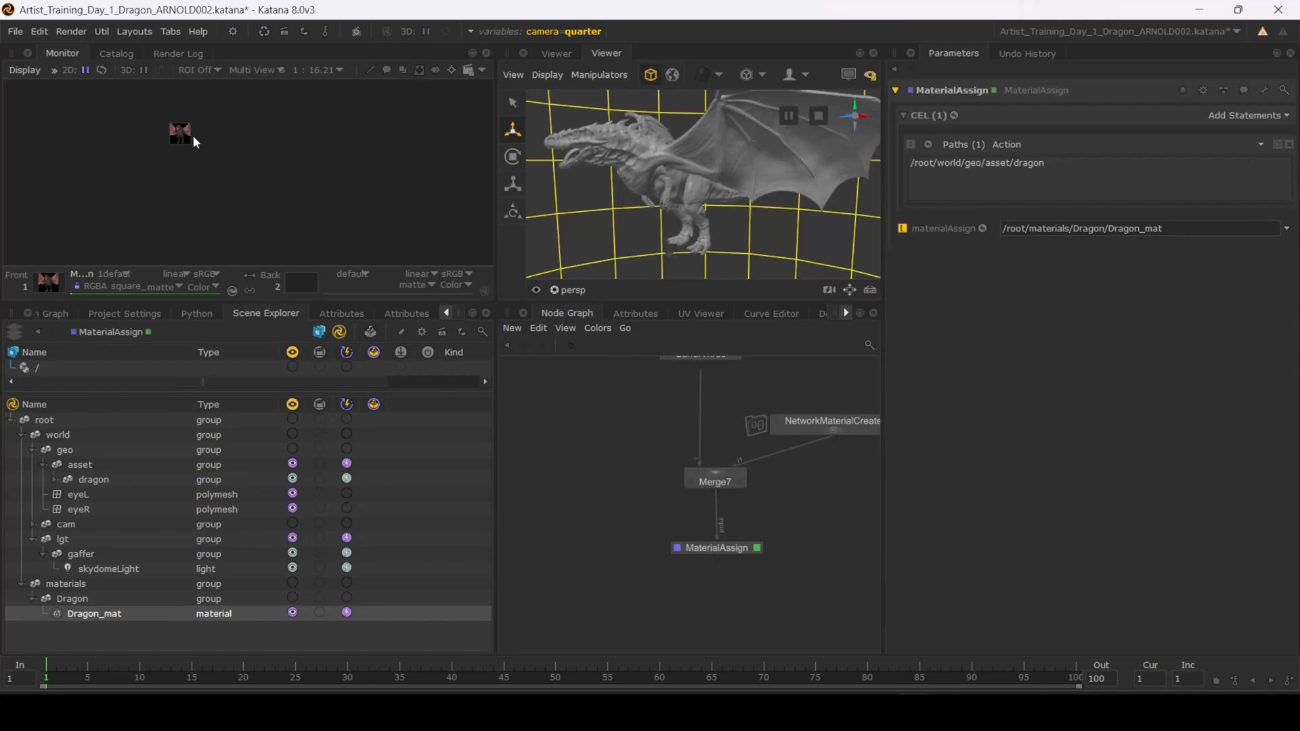
{"action": "key", "text": "f"}
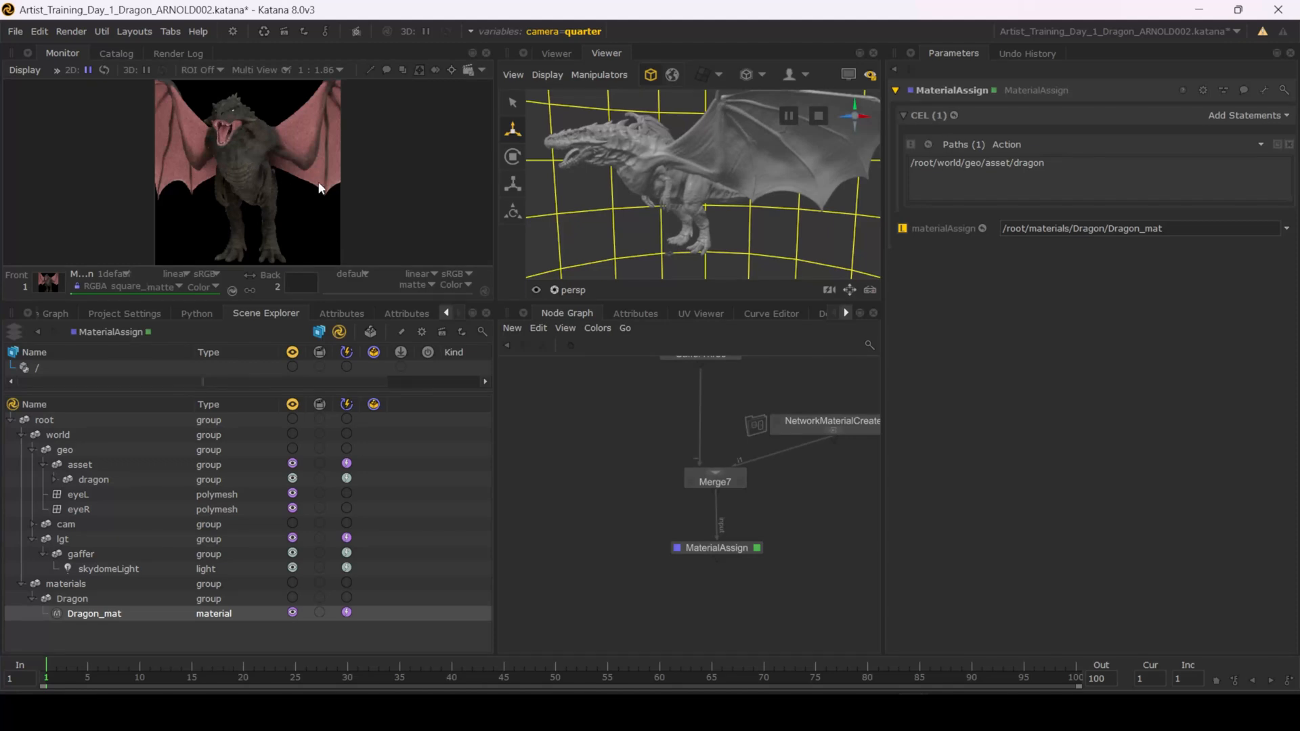
{"action": "left_click", "coordinate": [575, 34]}
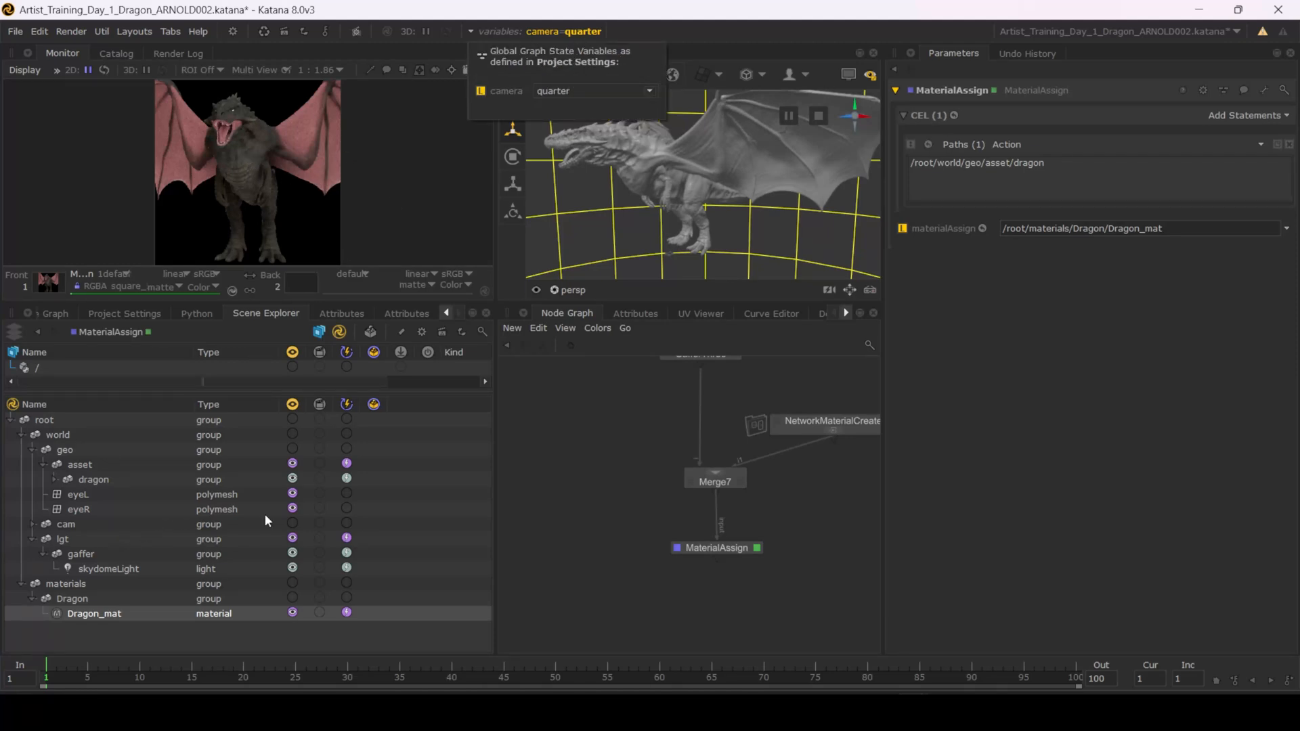
{"action": "left_click", "coordinate": [291, 522]}
{"action": "left_click", "coordinate": [347, 524]}
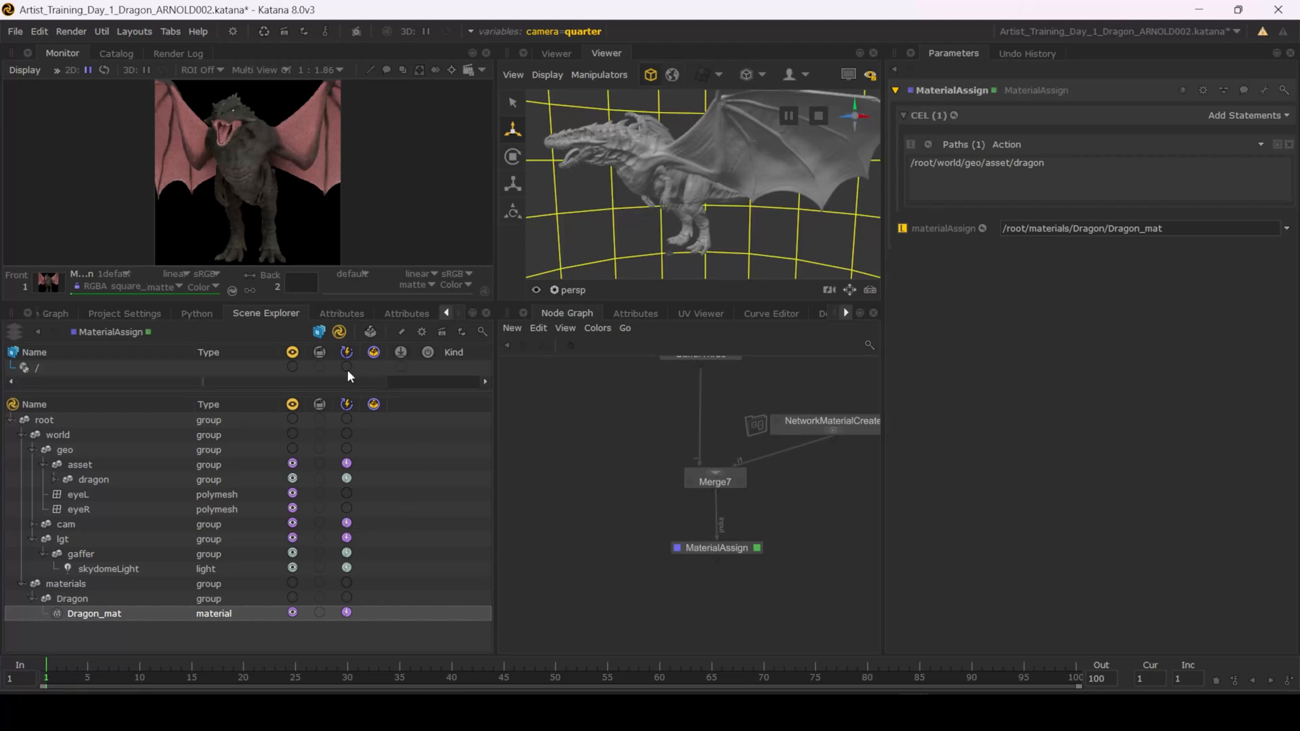
Step: Compare the live render through the side, front and quarter values of the camera variable, finishing on front
{"action": "left_click", "coordinate": [572, 34]}
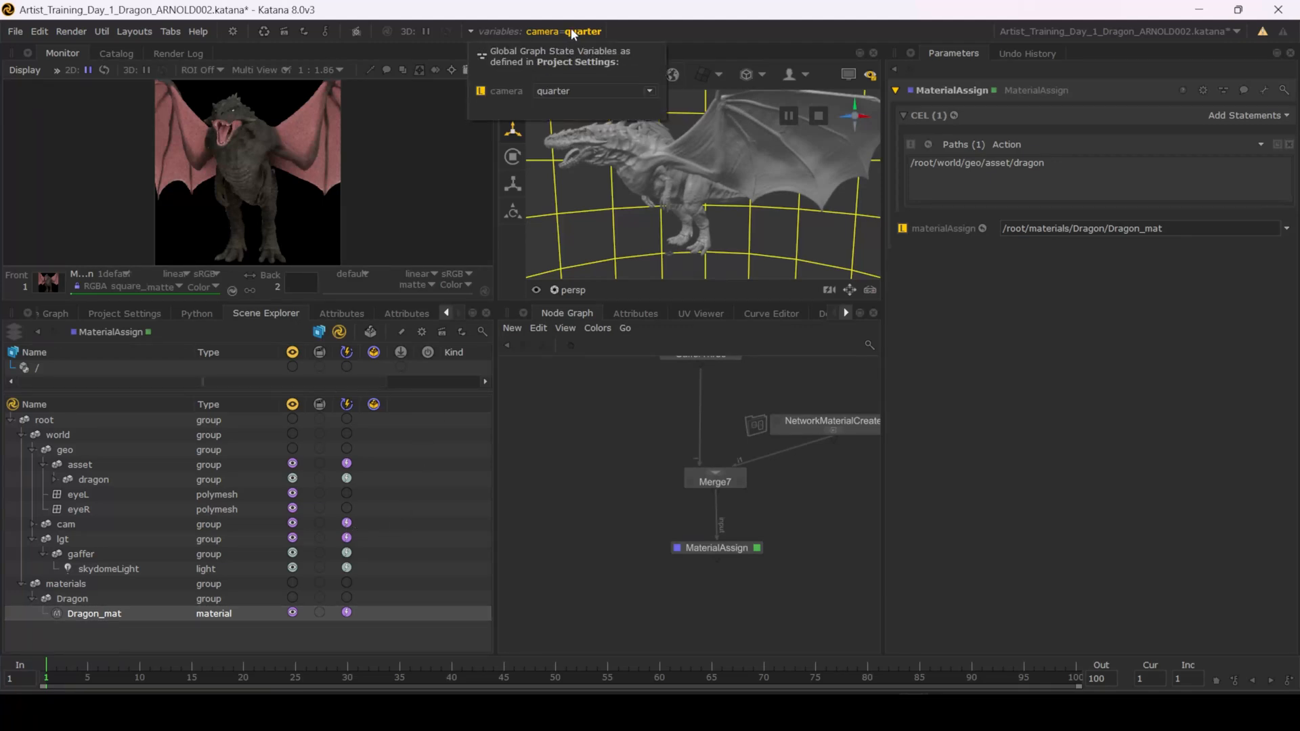
{"action": "left_click", "coordinate": [566, 88]}
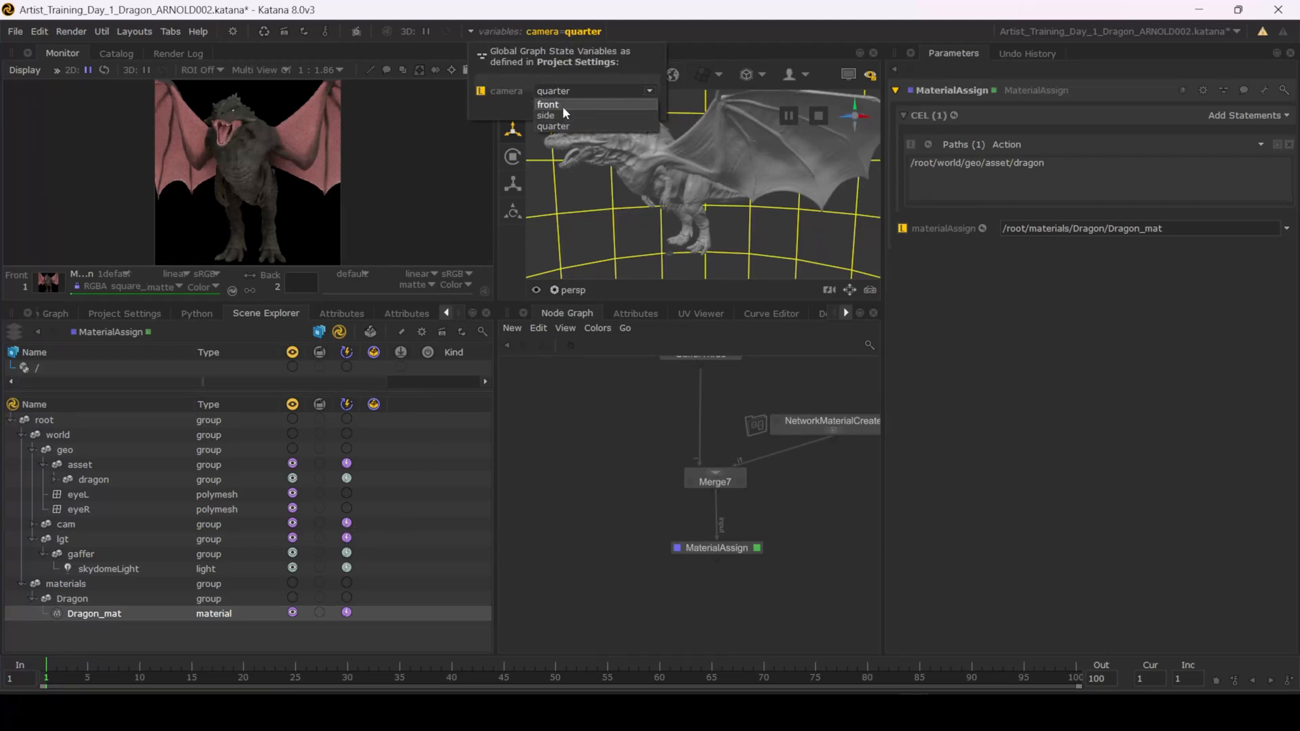
{"action": "left_click", "coordinate": [563, 112]}
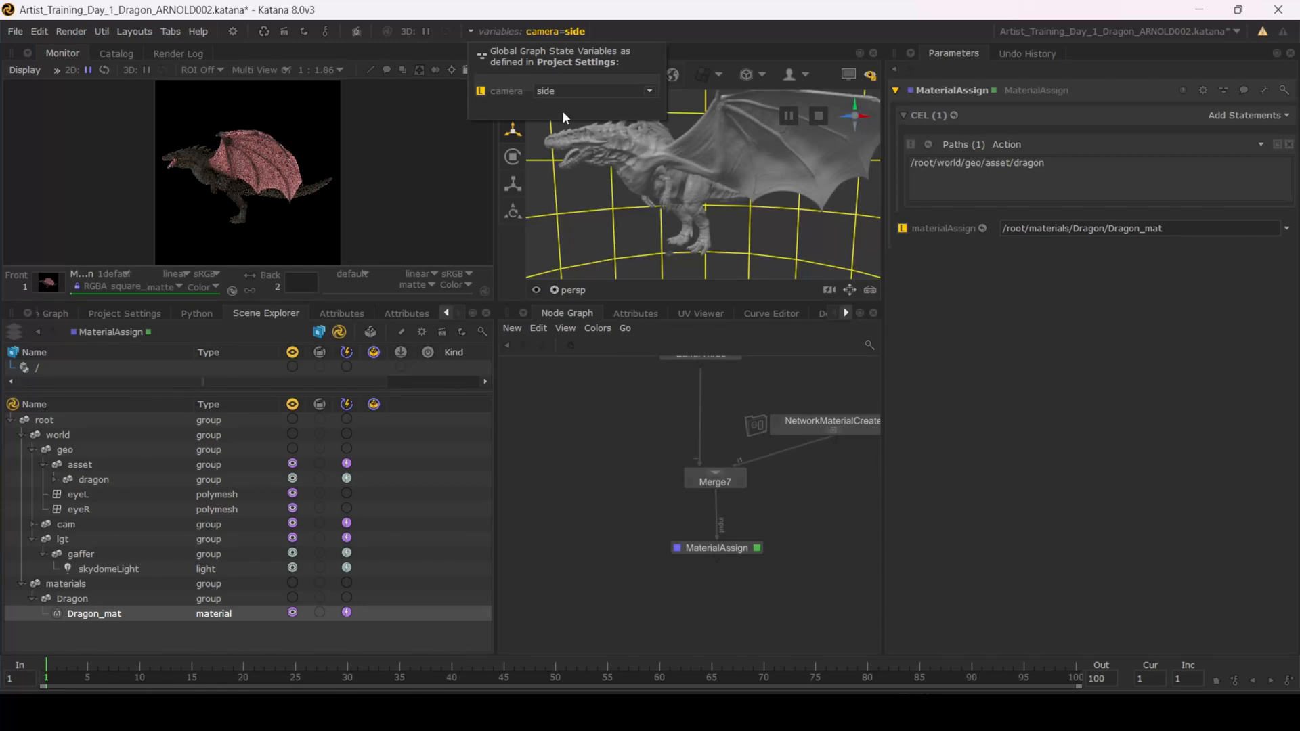
{"action": "left_click", "coordinate": [558, 91]}
{"action": "left_click", "coordinate": [556, 105]}
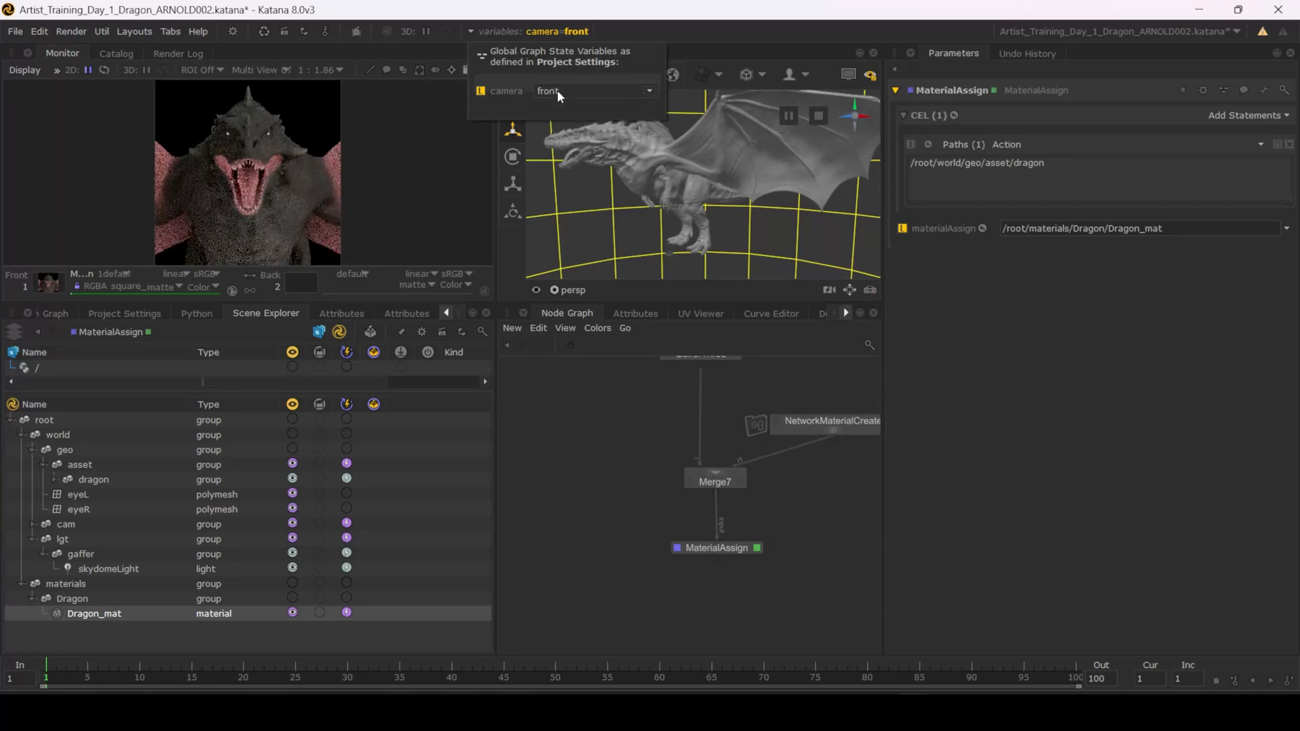
{"action": "left_click", "coordinate": [558, 90]}
{"action": "left_click", "coordinate": [558, 111]}
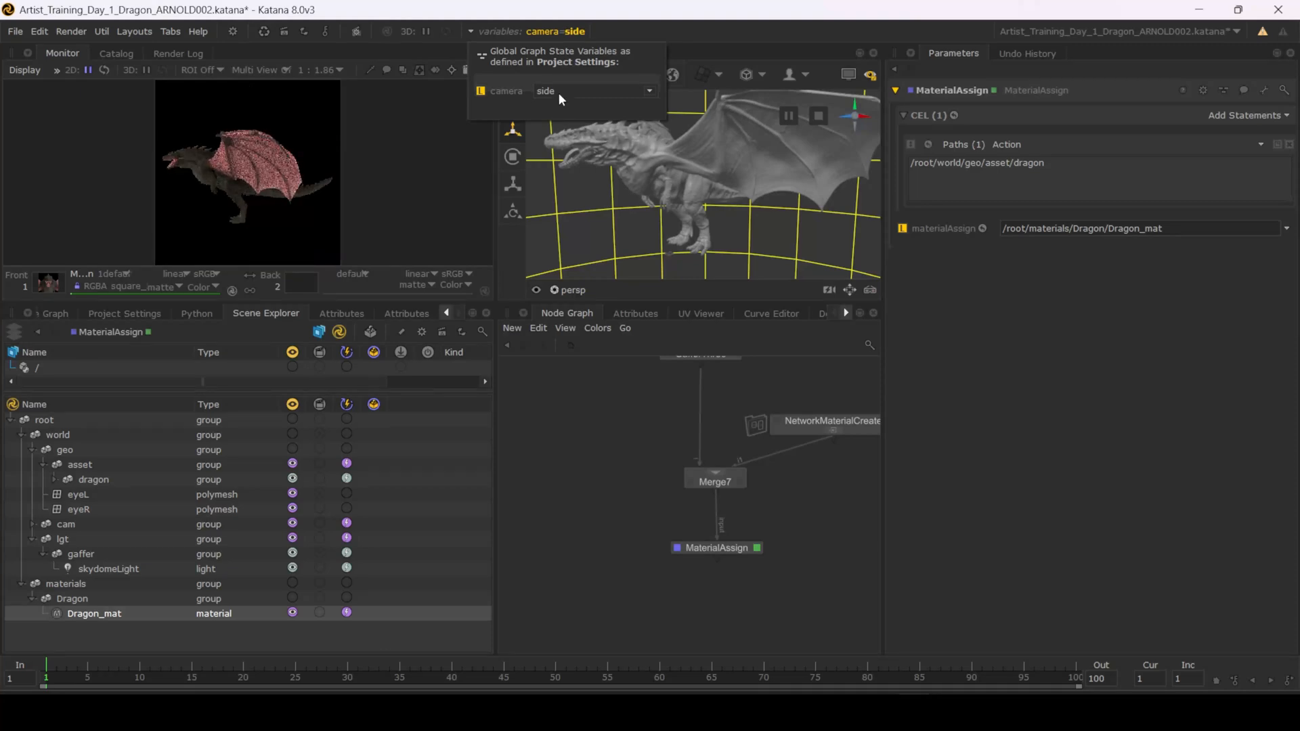
{"action": "left_click", "coordinate": [558, 88]}
{"action": "left_click", "coordinate": [554, 127]}
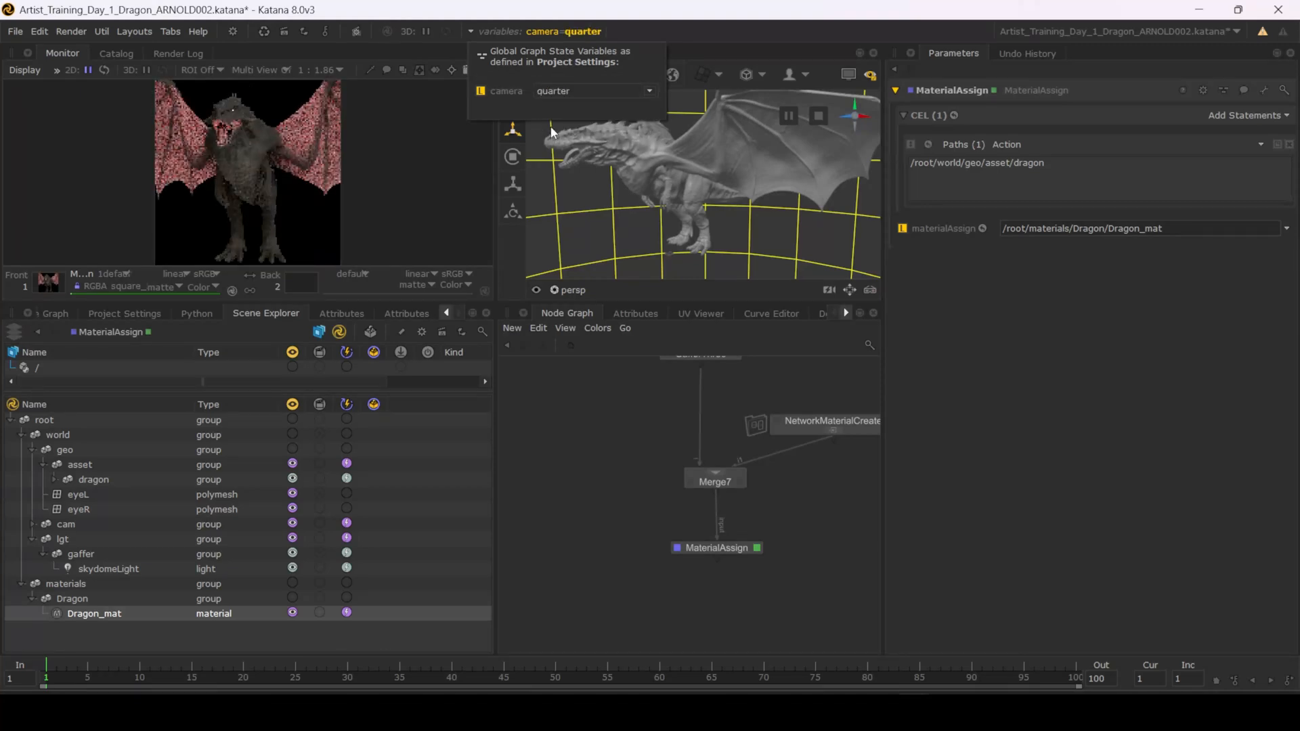
{"action": "left_click", "coordinate": [549, 92]}
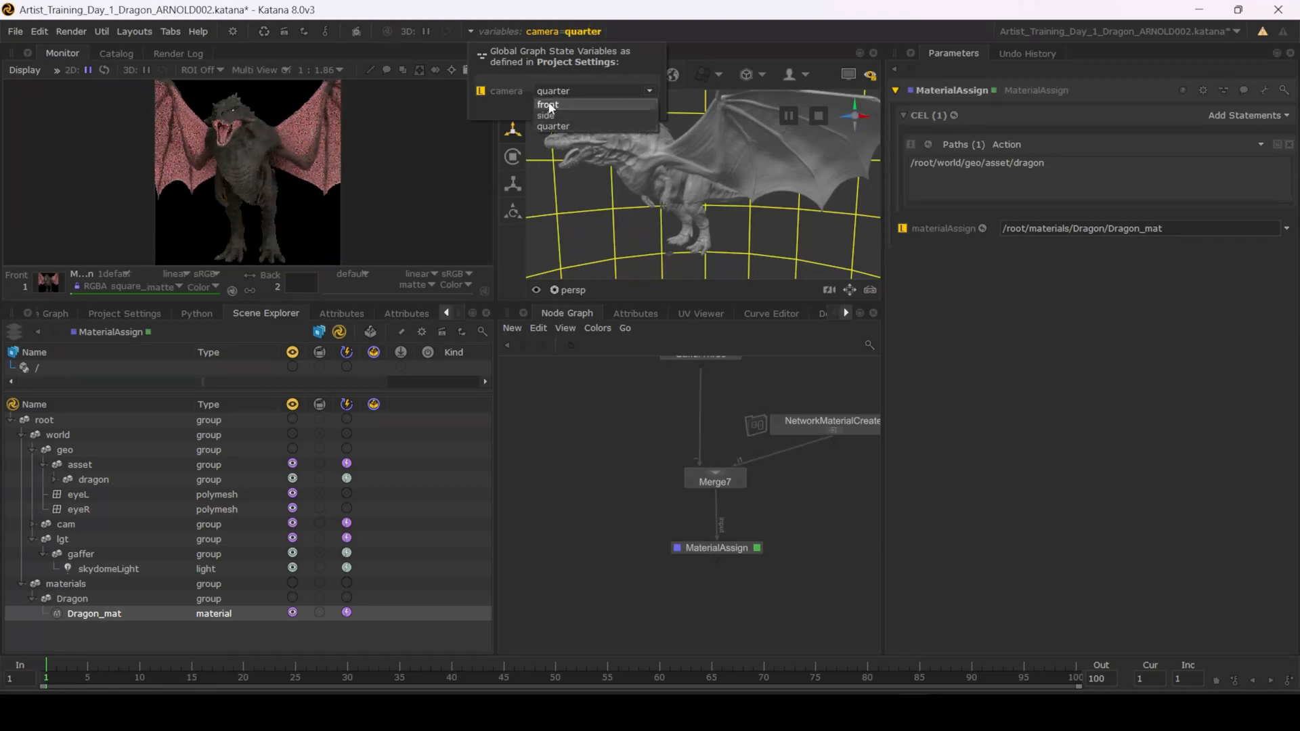
{"action": "left_click", "coordinate": [548, 104]}
Step: Enter the NetworkMaterialCreate network and move the albedo and specW nodes closer together beside the standard_surface shader
{"action": "middle_click_drag", "start_coordinate": [731, 587], "coordinate": [612, 600]}
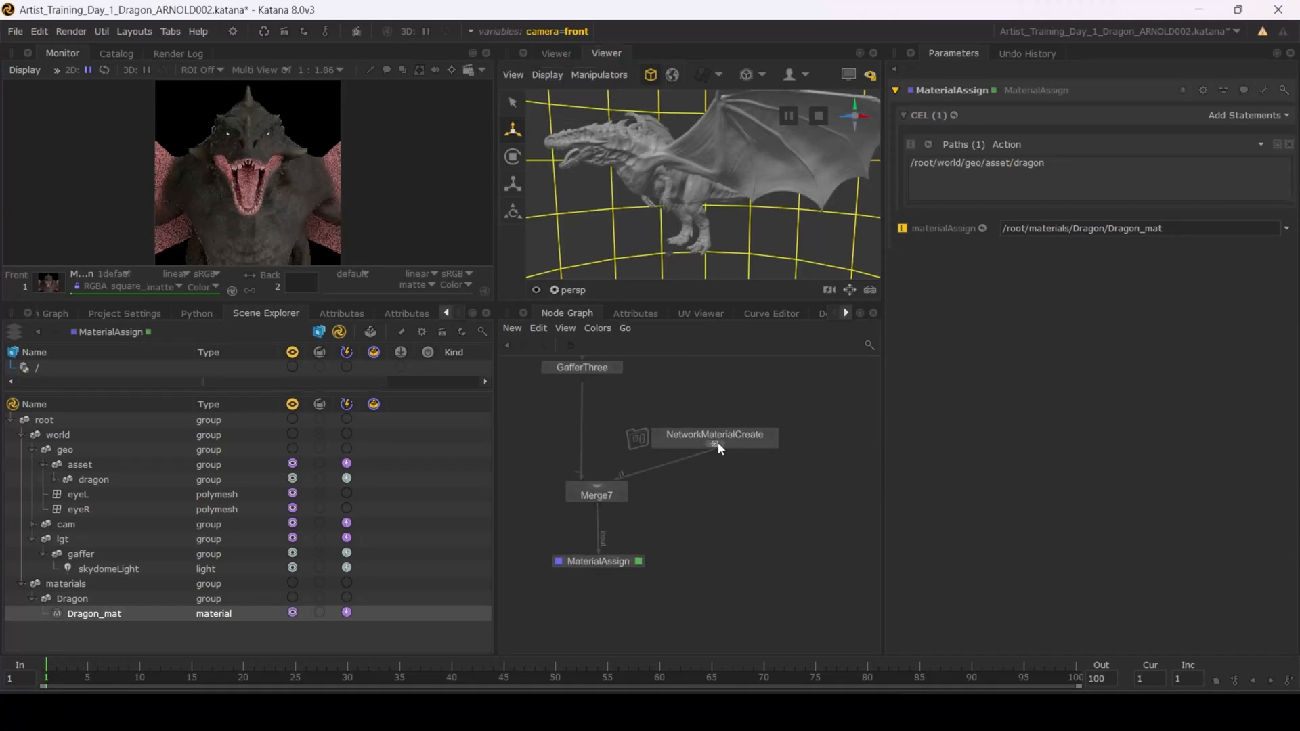
{"action": "left_click", "coordinate": [718, 445]}
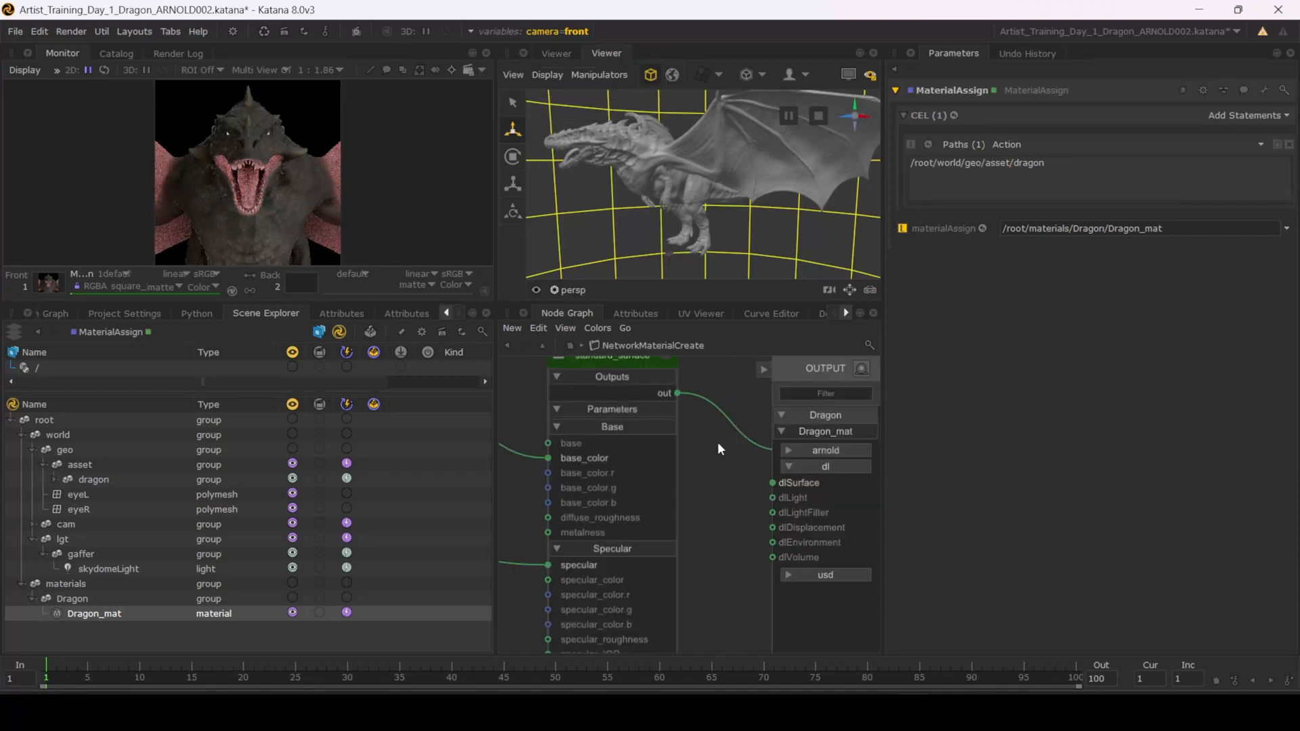
{"action": "middle_click_drag", "start_coordinate": [585, 412], "coordinate": [631, 433]}
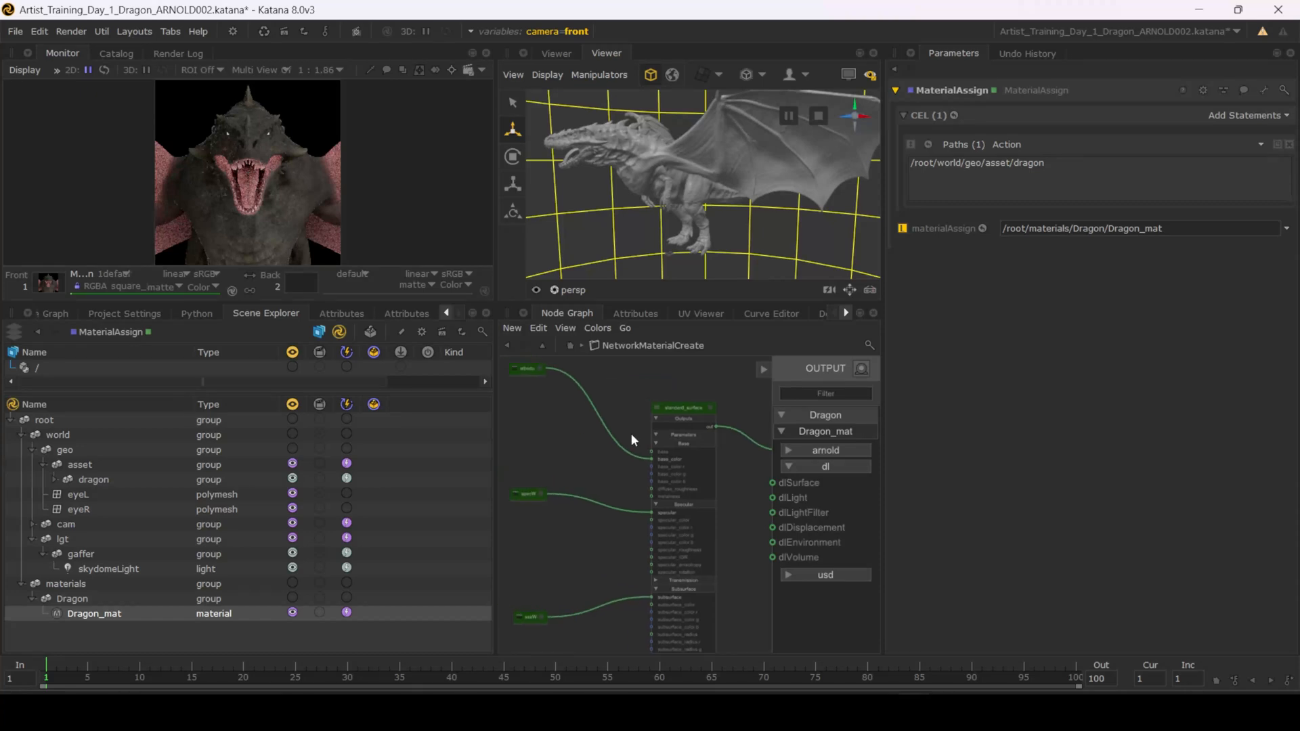
{"action": "left_click_drag", "start_coordinate": [523, 375], "coordinate": [520, 429]}
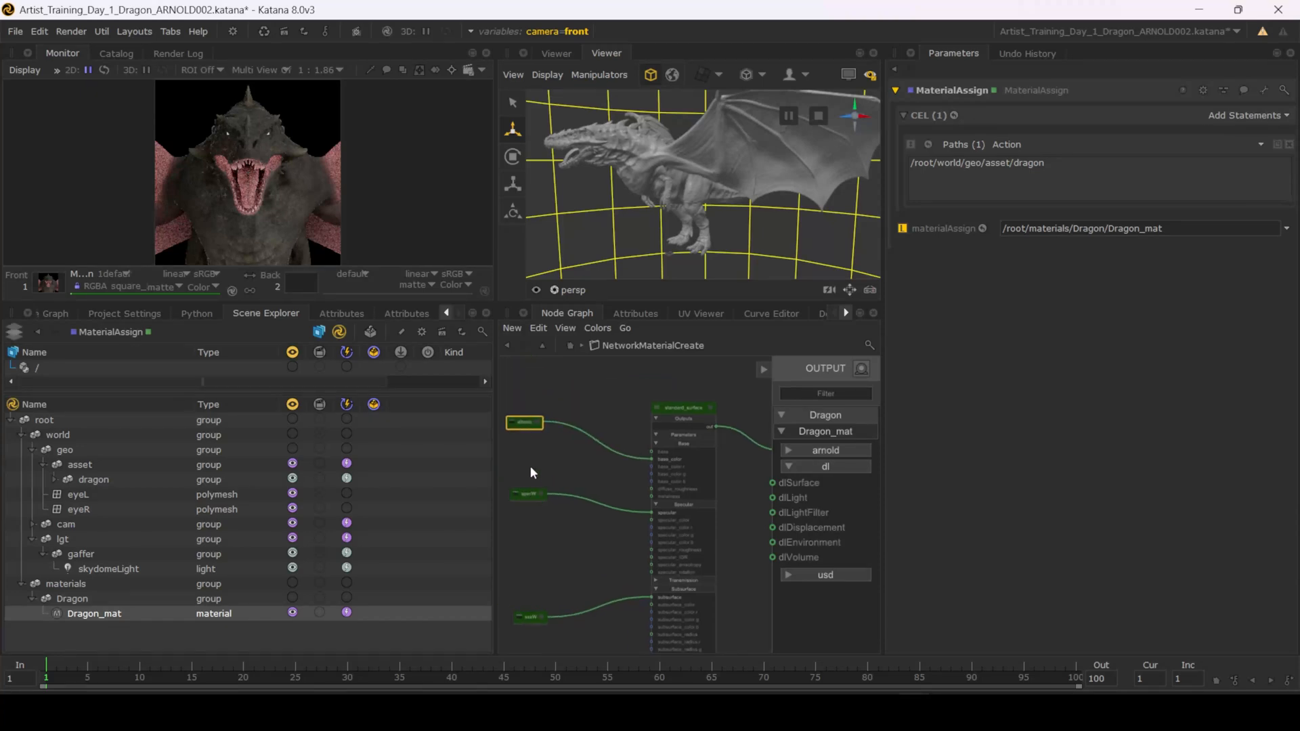
{"action": "left_click_drag", "start_coordinate": [530, 493], "coordinate": [528, 476]}
{"action": "left_click", "coordinate": [531, 615]}
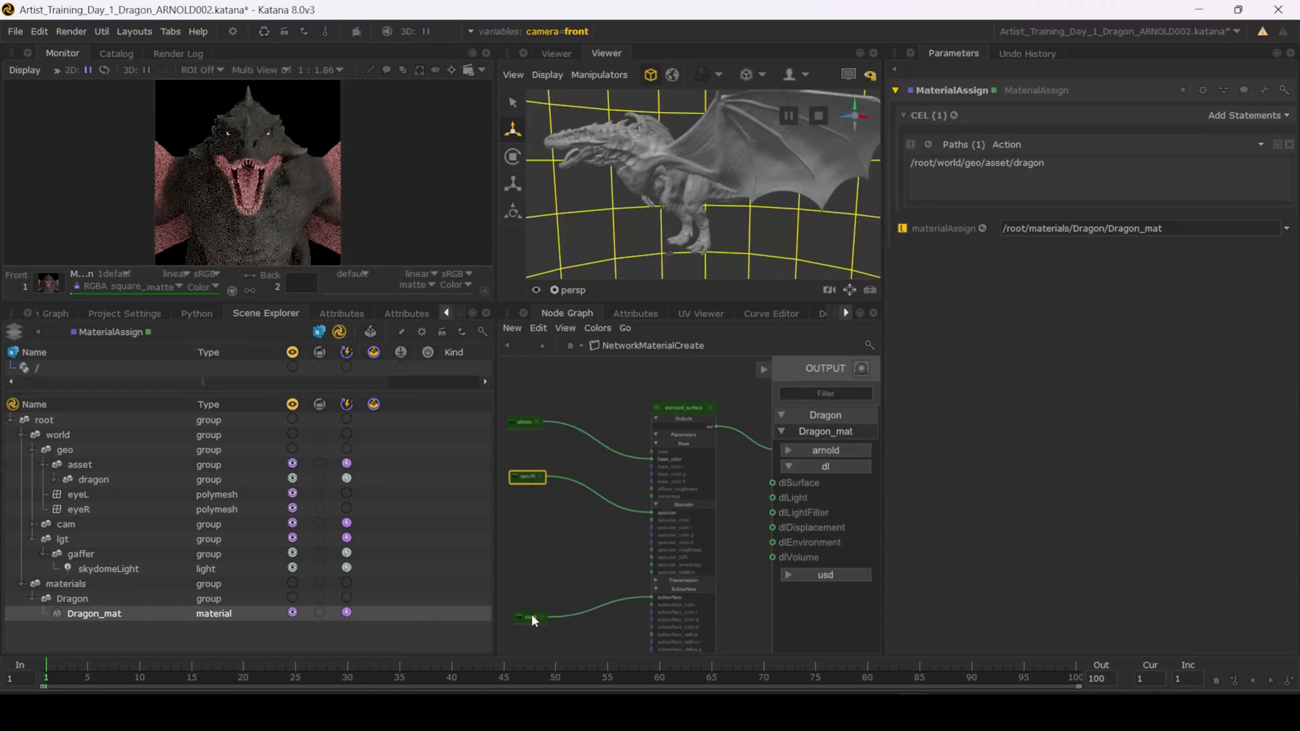
Step: Edit the albedo and specW nodes and solo them in the live render, assigning albedo to Material Solo slot 1 and specW to slot 2
{"action": "middle_click_drag", "start_coordinate": [566, 461], "coordinate": [587, 445]}
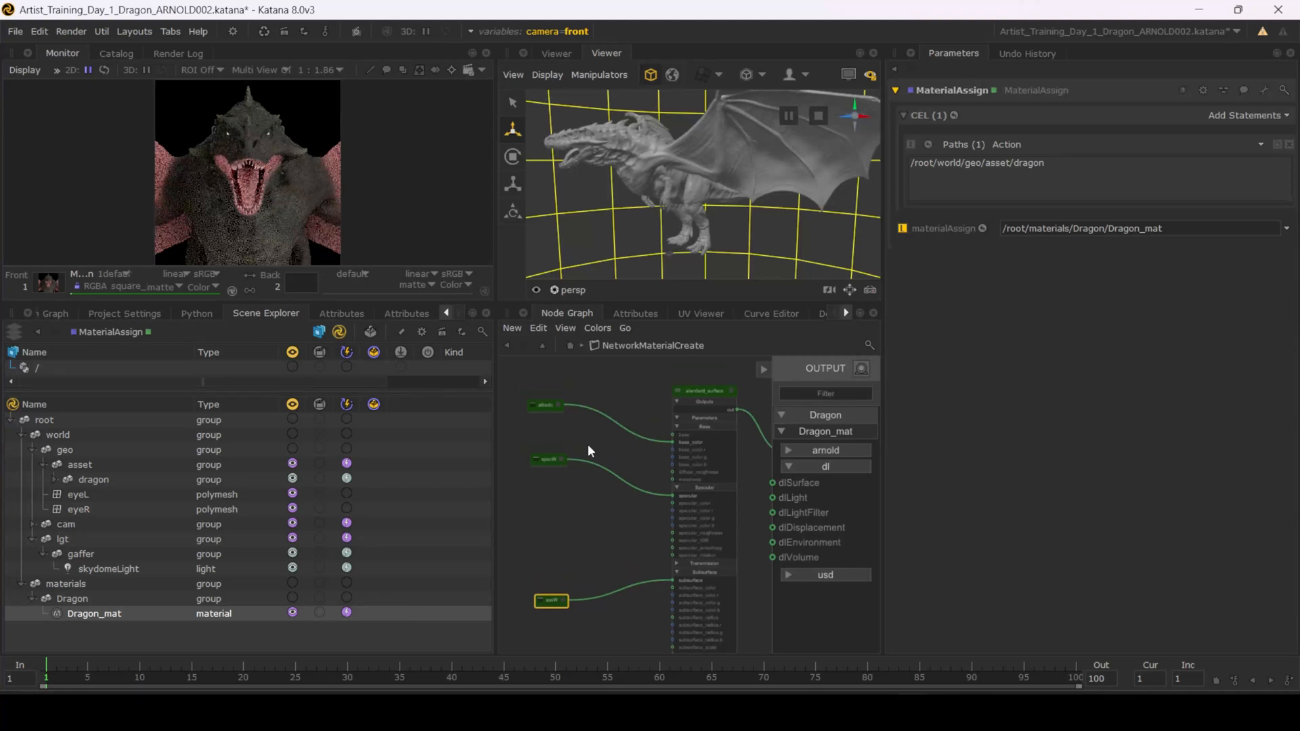
{"action": "scroll", "coordinate": [555, 409], "scroll_direction": "up", "scroll_amount": 3}
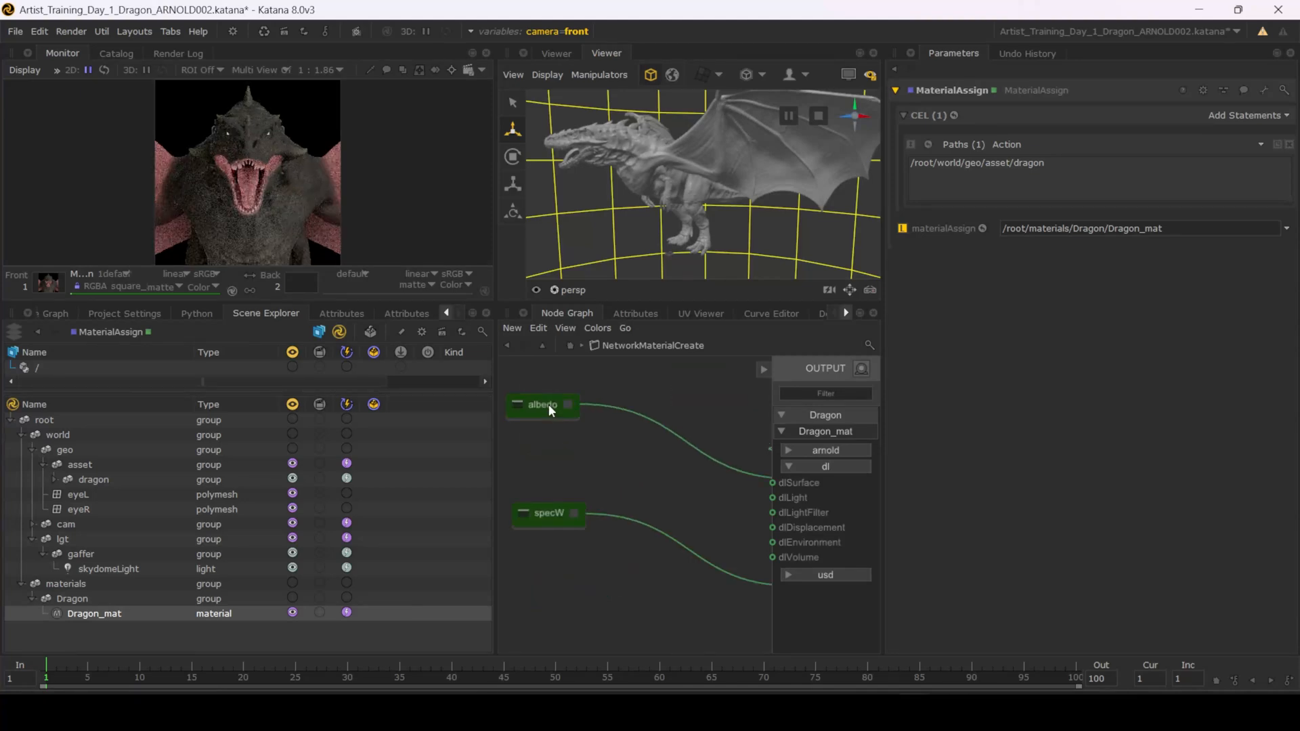
{"action": "double_click", "coordinate": [545, 412]}
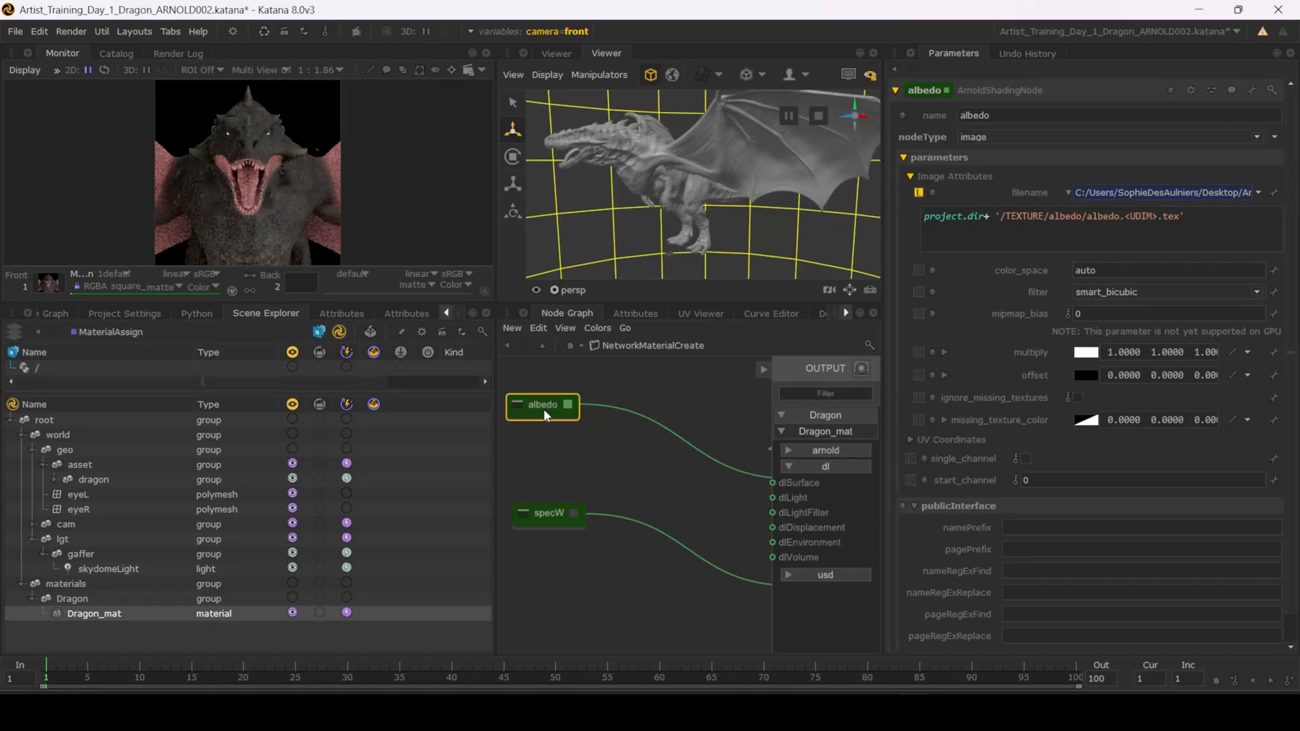
{"action": "key", "text": "1"}
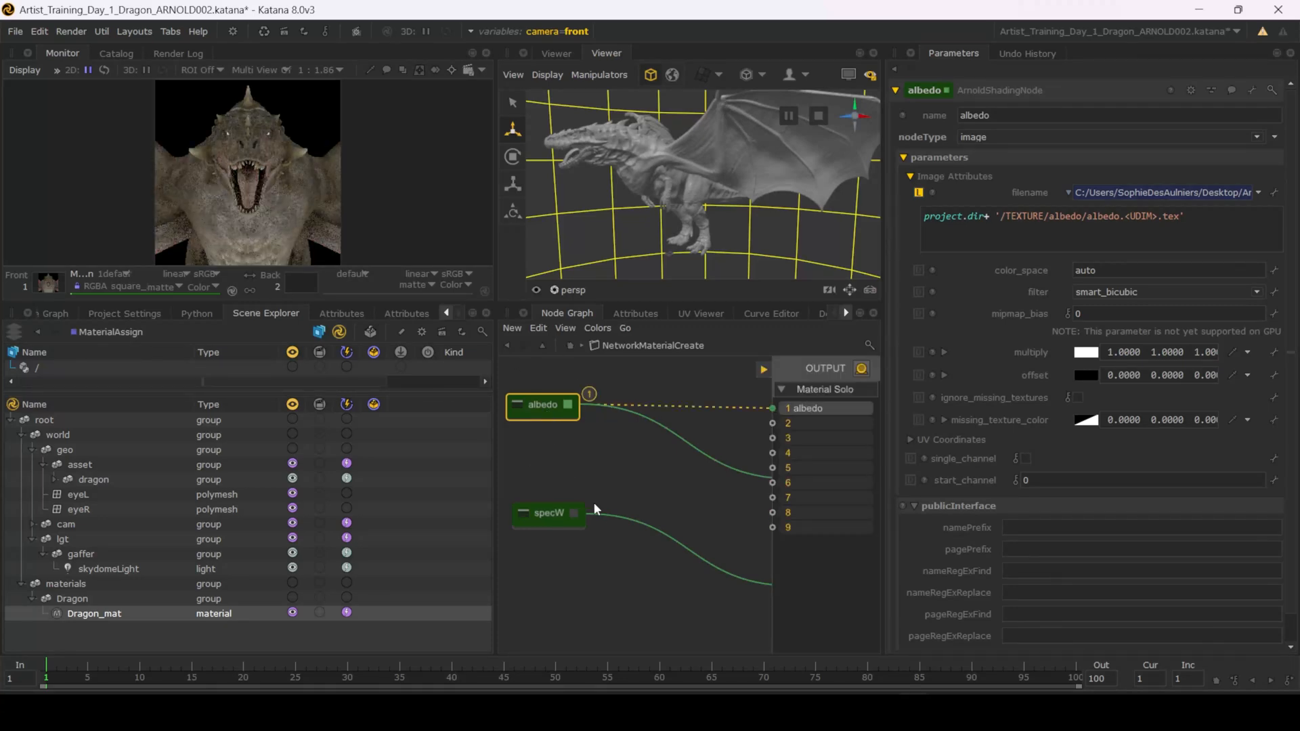
{"action": "middle_click_drag", "start_coordinate": [596, 509], "coordinate": [604, 479]}
{"action": "left_click", "coordinate": [557, 489]}
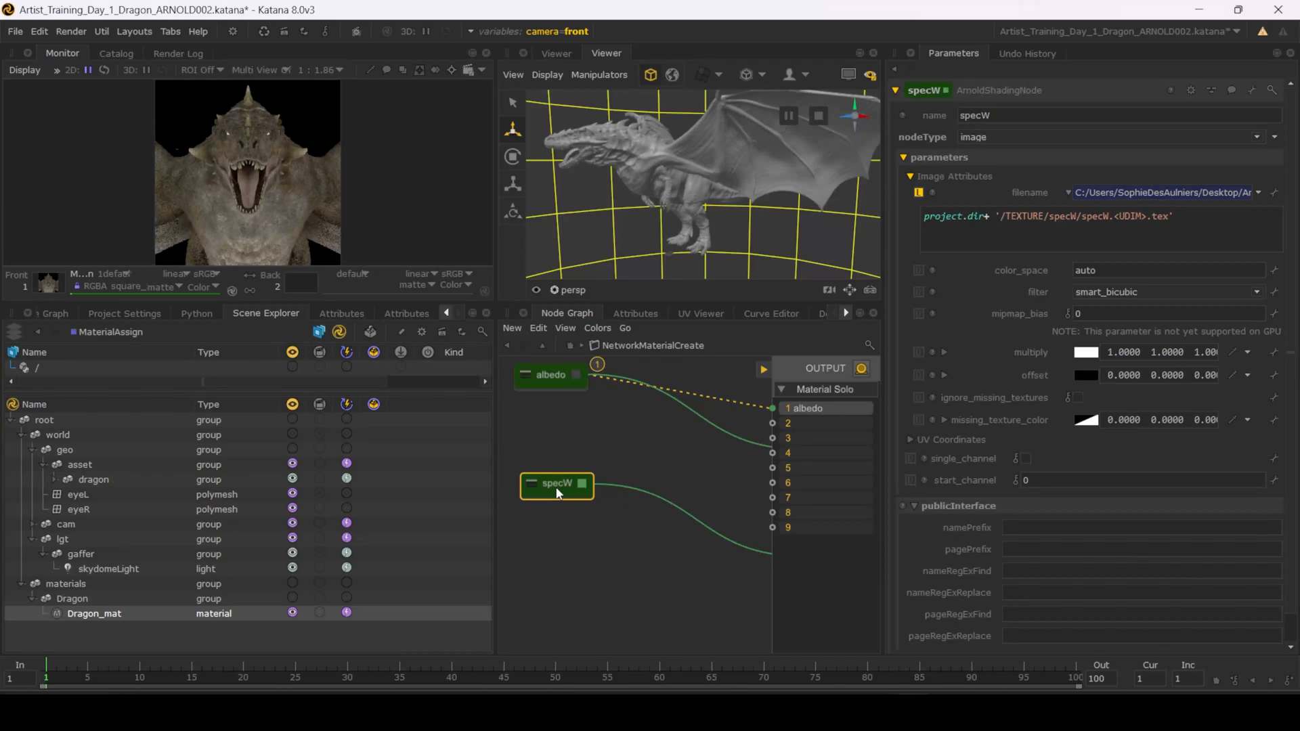
{"action": "key", "text": "2"}
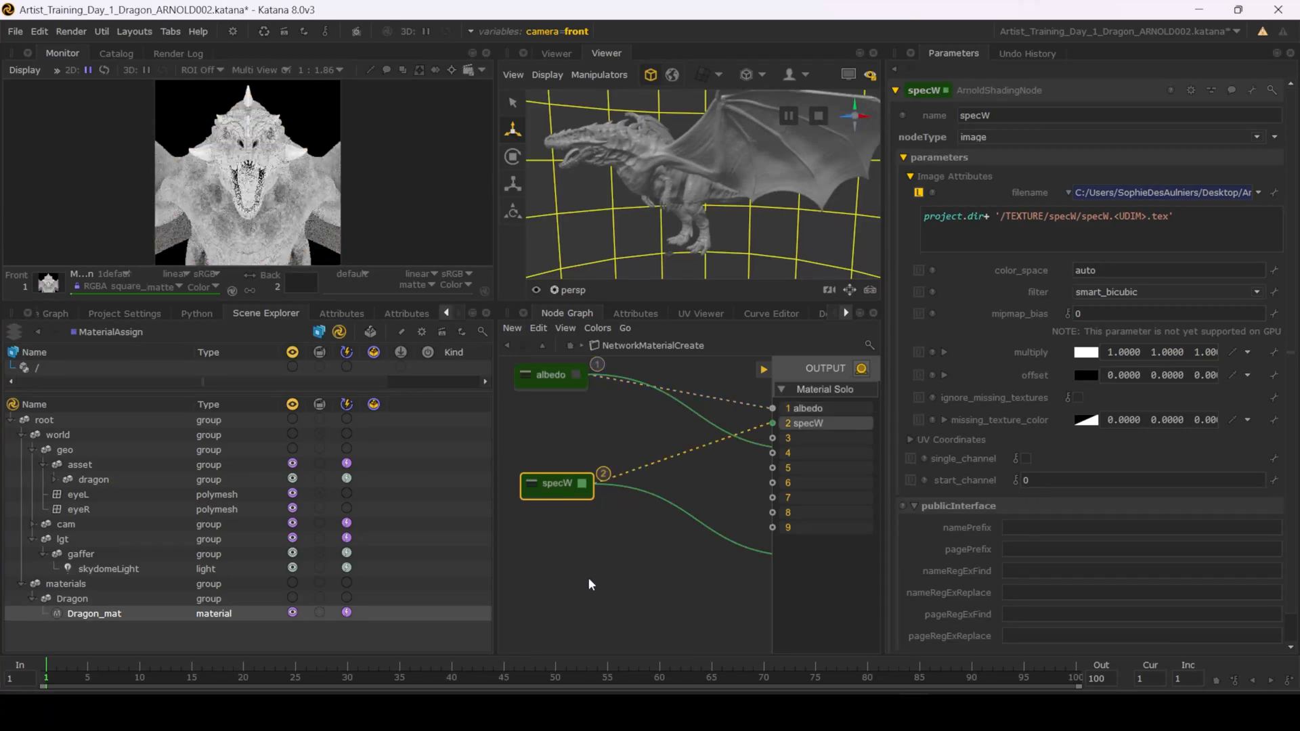
Step: Solo the sssW node in Material Solo slot 3, open the normal node's parameters and solo normal in slot 4
{"action": "middle_click_drag", "start_coordinate": [588, 577], "coordinate": [607, 490]}
{"action": "left_click_drag", "start_coordinate": [559, 564], "coordinate": [567, 519]}
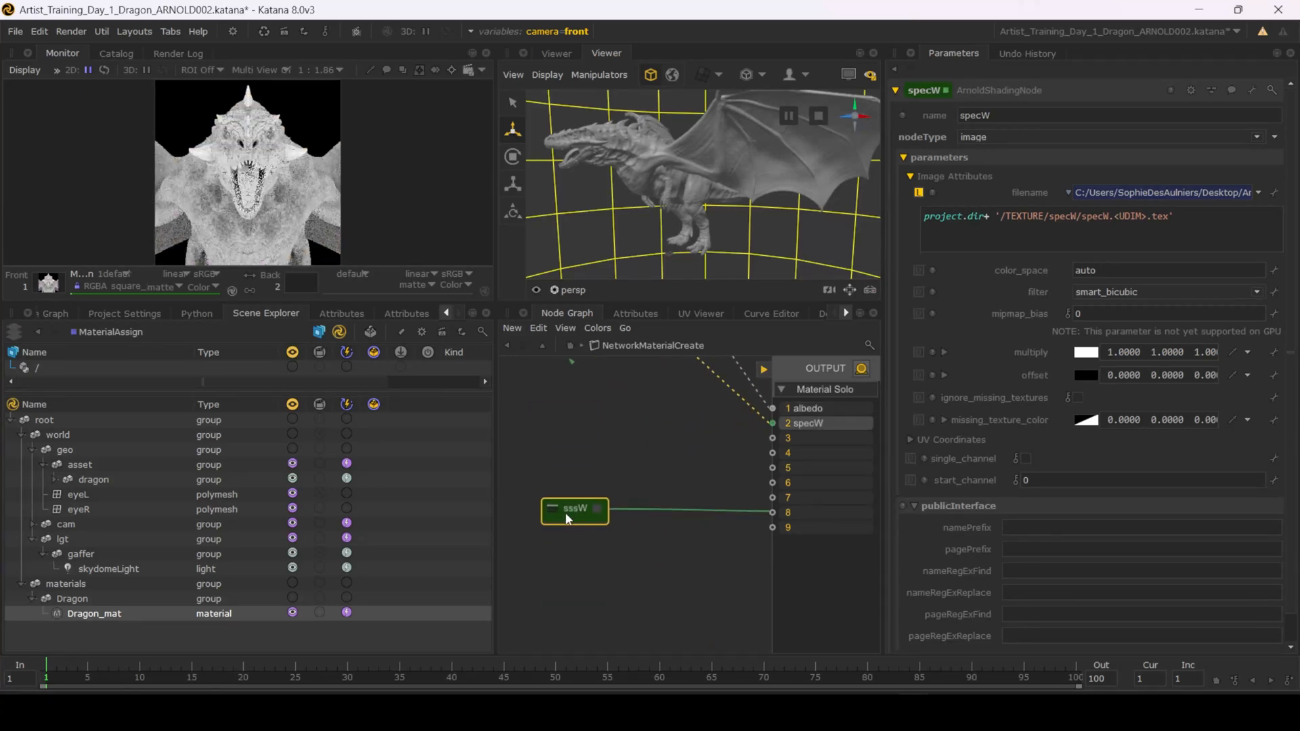
{"action": "key", "text": "3"}
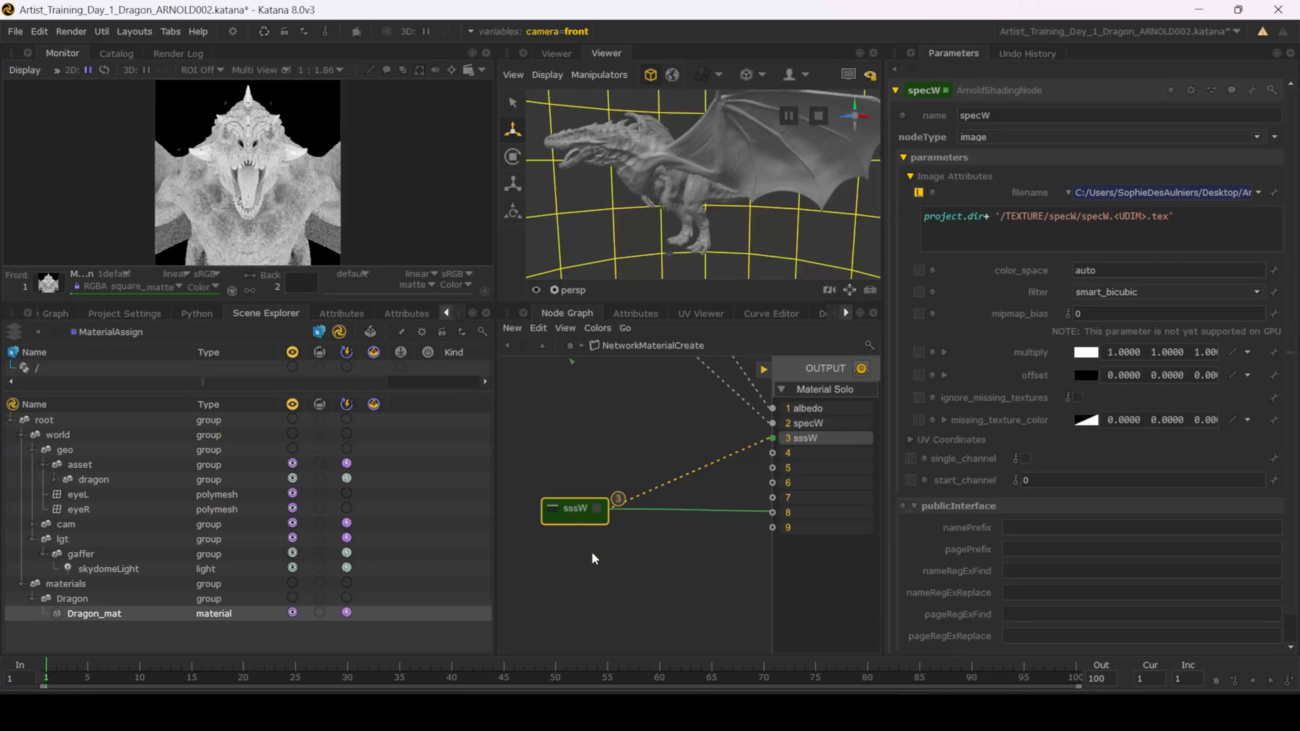
{"action": "middle_click_drag", "start_coordinate": [591, 602], "coordinate": [593, 486]}
{"action": "middle_click_drag", "start_coordinate": [587, 562], "coordinate": [591, 493]}
{"action": "left_click", "coordinate": [590, 494]}
{"action": "key", "text": "e"}
{"action": "key", "text": "4"}
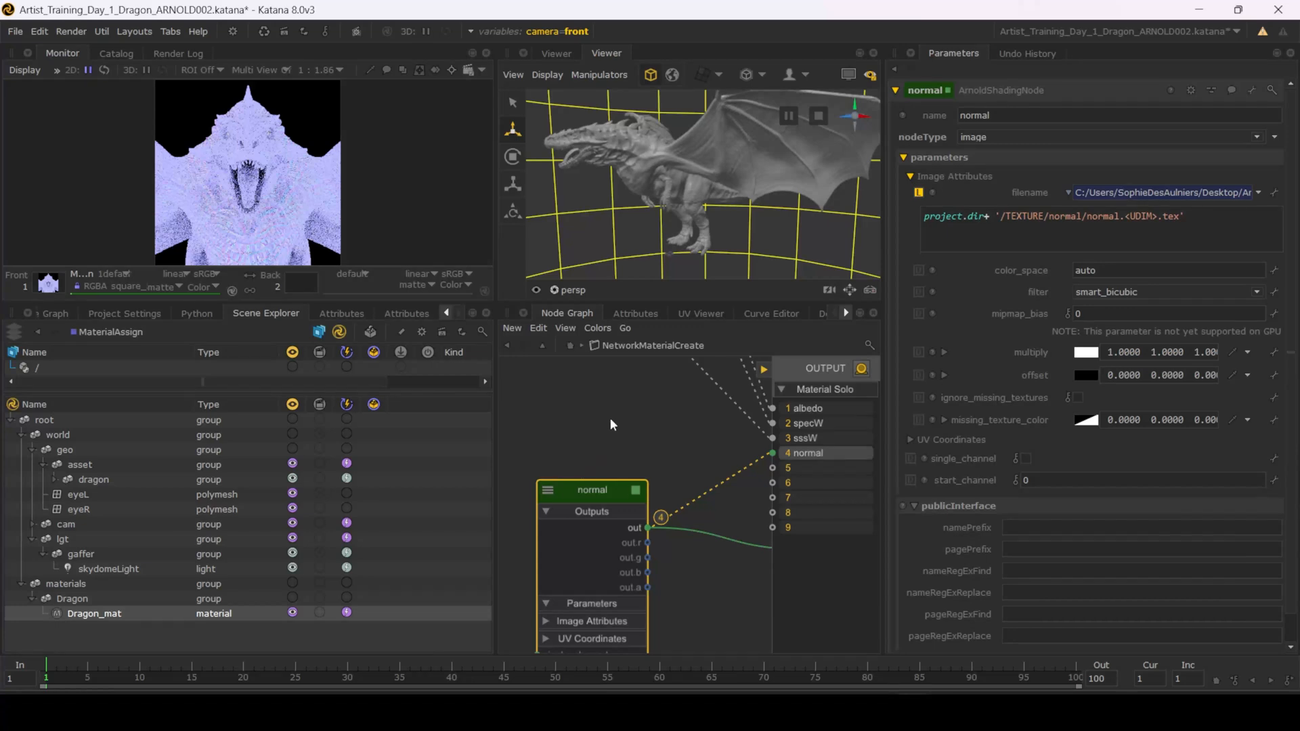
Step: Compare the soloed texture maps in the live render by cycling through the Material Solo slots, finishing on normal in slot 4
{"action": "middle_click_drag", "start_coordinate": [610, 417], "coordinate": [629, 556]}
{"action": "middle_click_drag", "start_coordinate": [628, 456], "coordinate": [617, 541]}
{"action": "middle_click_drag", "start_coordinate": [637, 359], "coordinate": [632, 502]}
{"action": "middle_click_drag", "start_coordinate": [622, 415], "coordinate": [632, 550]}
{"action": "key", "text": "2"}
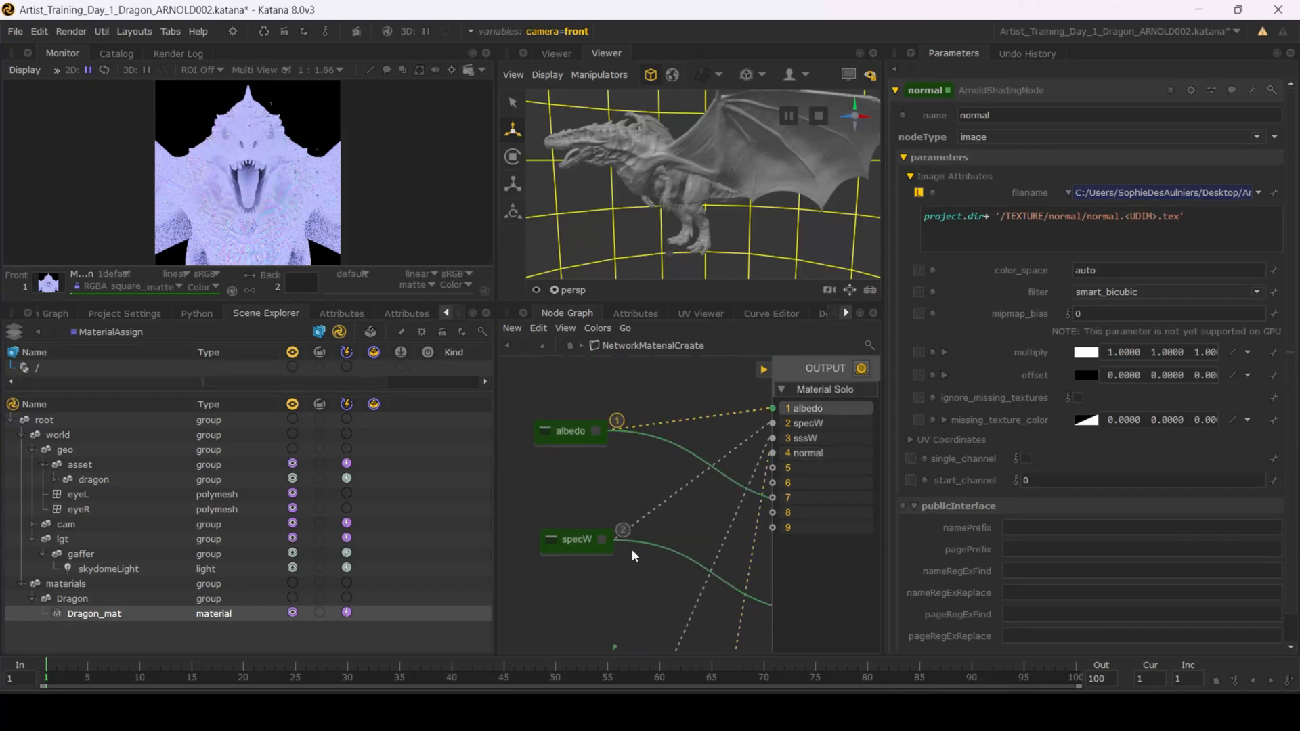
{"action": "key", "text": "3"}
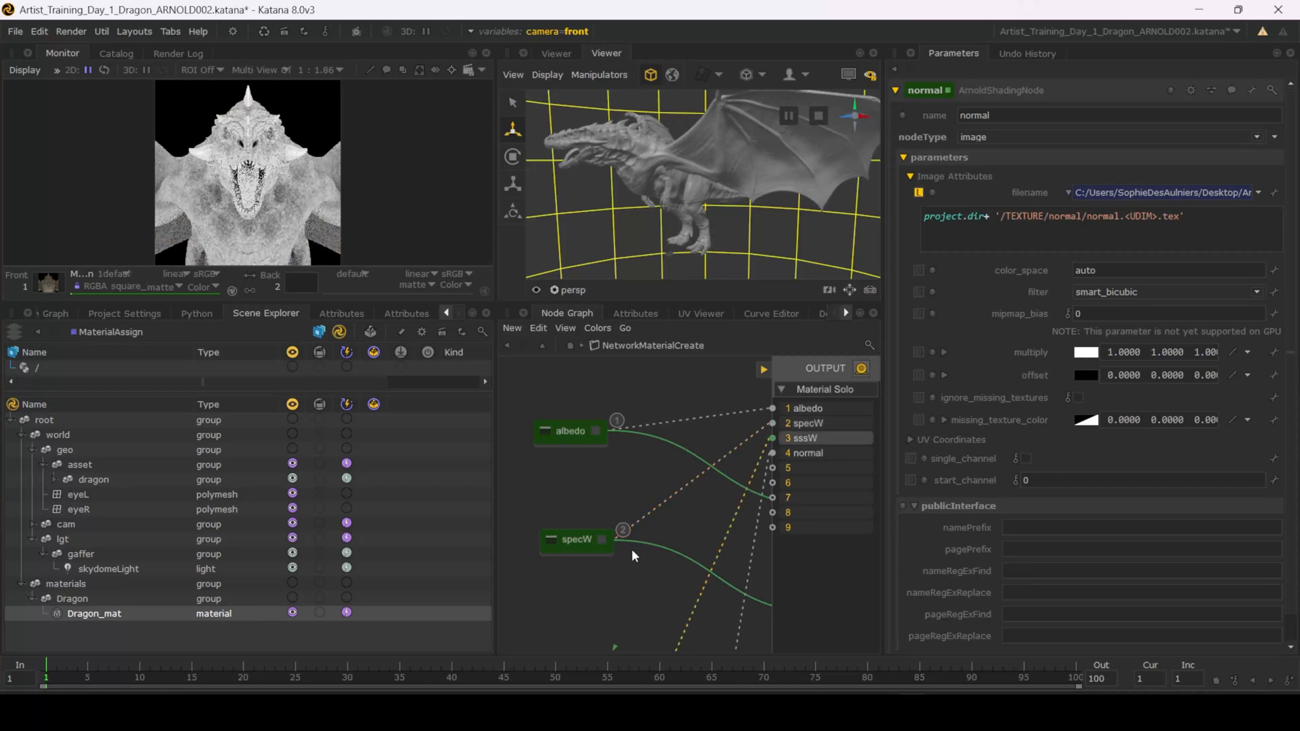
{"action": "key", "text": "4"}
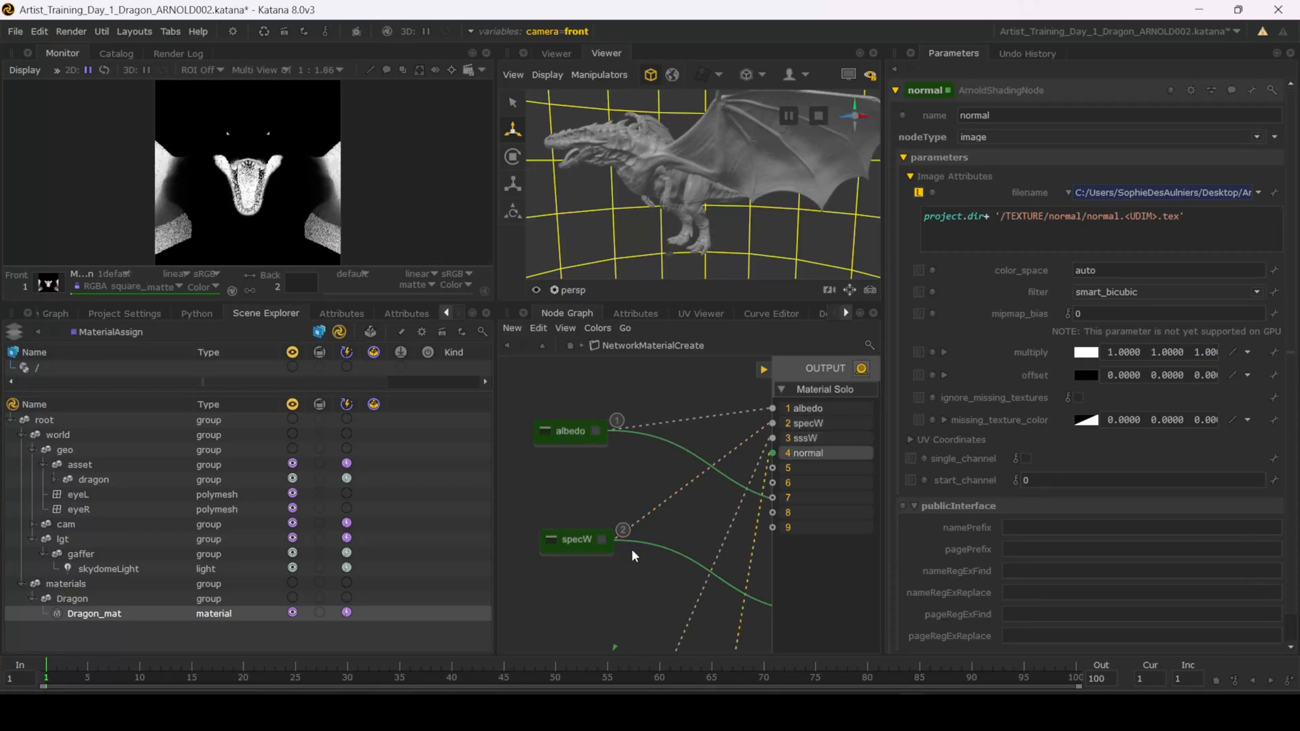
{"action": "scroll", "coordinate": [619, 486], "scroll_direction": "down", "scroll_amount": 5}
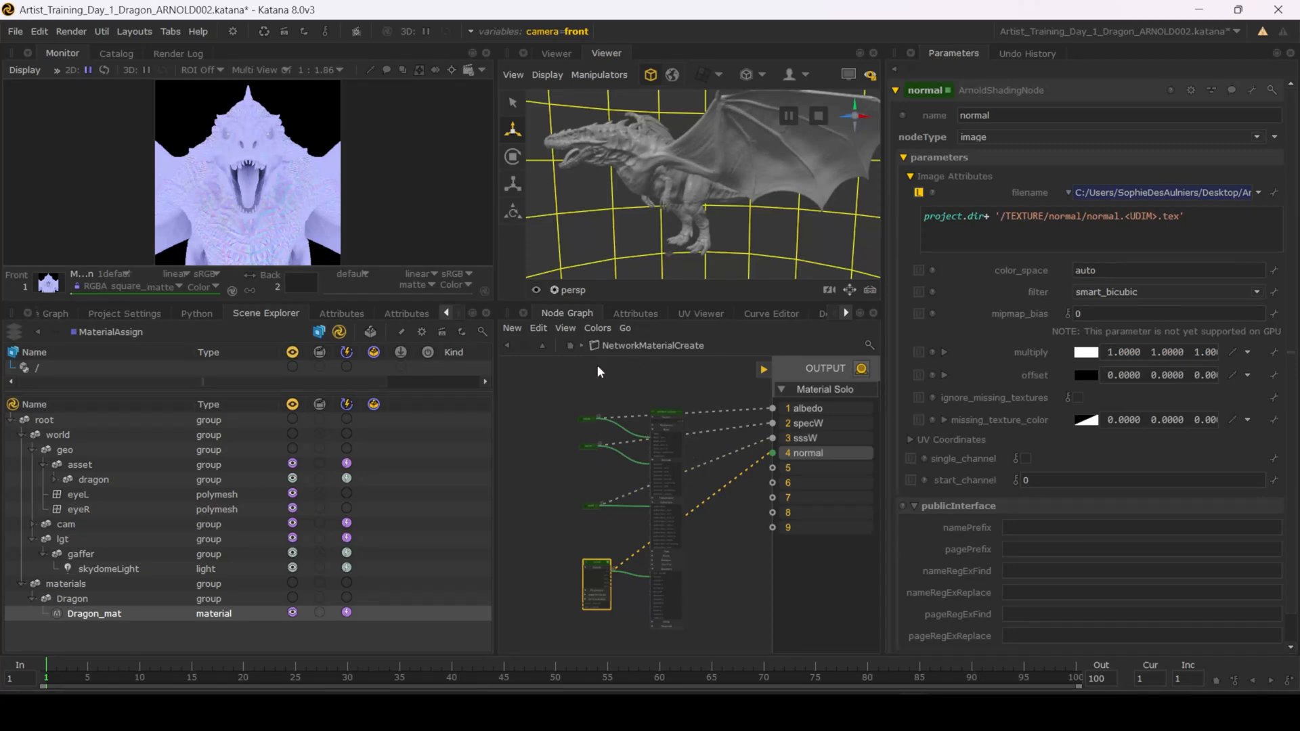
{"action": "left_click", "coordinate": [571, 346]}
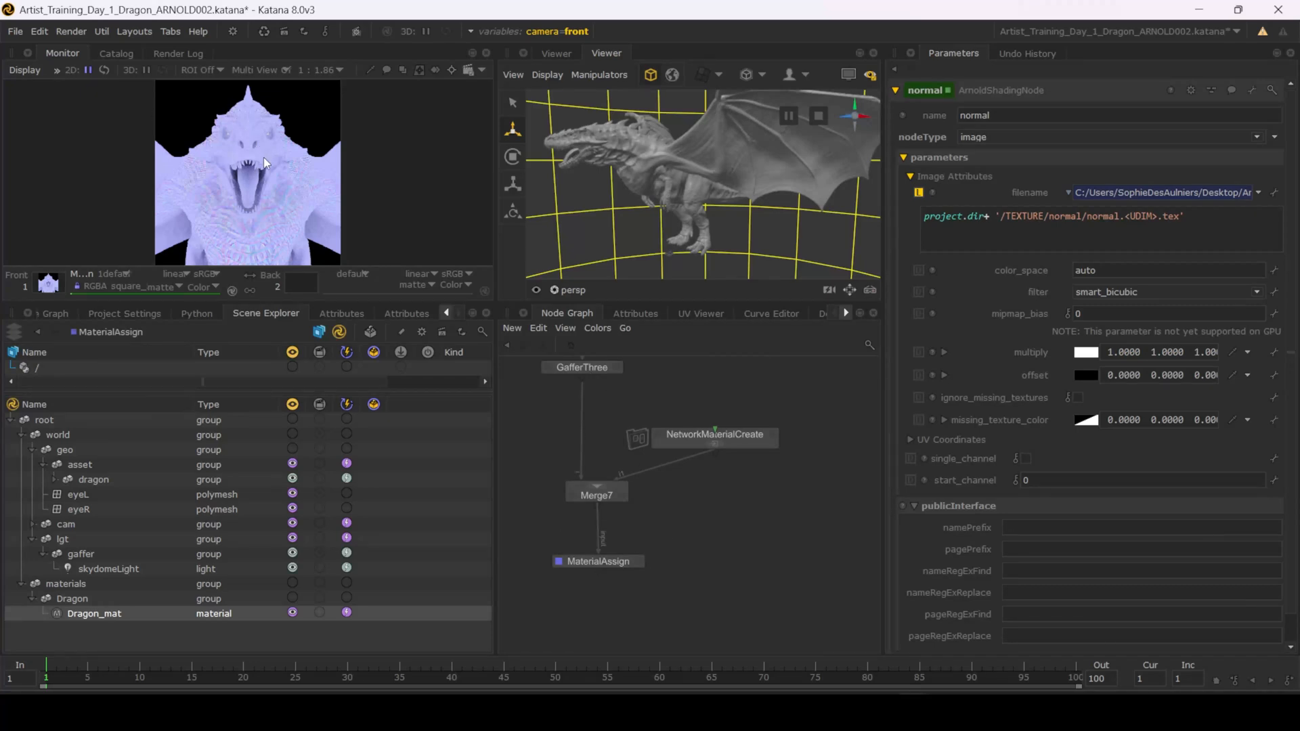
{"action": "left_click", "coordinate": [70, 31]}
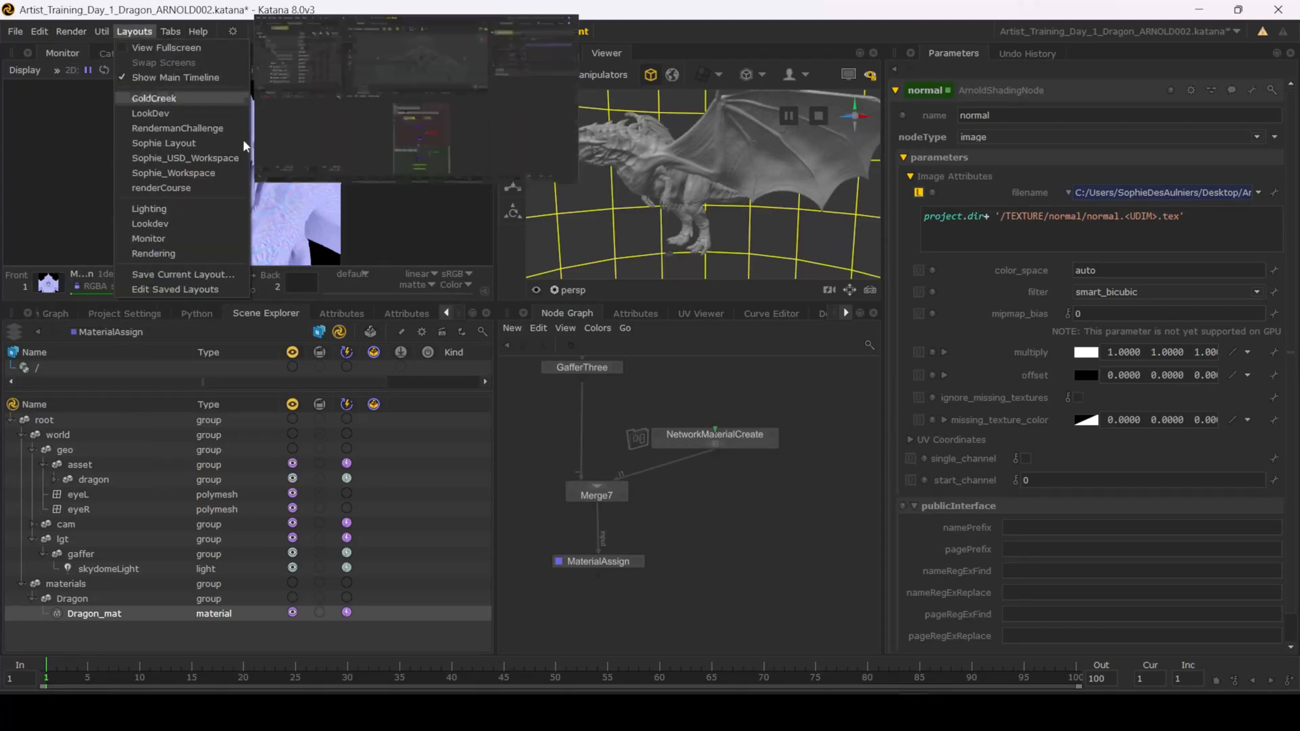
{"action": "left_click", "coordinate": [424, 205]}
{"action": "scroll", "coordinate": [701, 447], "scroll_direction": "up", "scroll_amount": 3}
{"action": "left_click", "coordinate": [733, 445]}
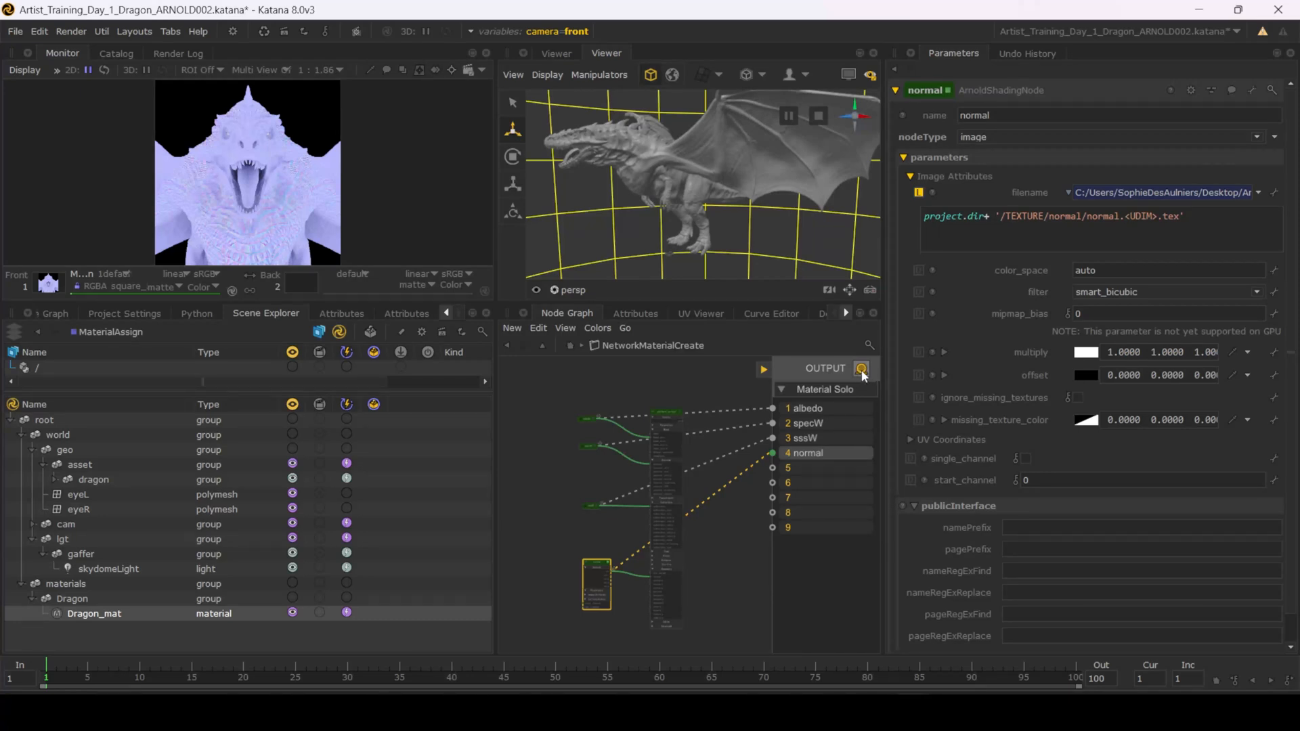
Step: Turn off Material Solo so the full Dragon_mat material renders, and select the MaterialAssign render in the Catalog
{"action": "left_click", "coordinate": [673, 382]}
{"action": "left_click", "coordinate": [861, 369]}
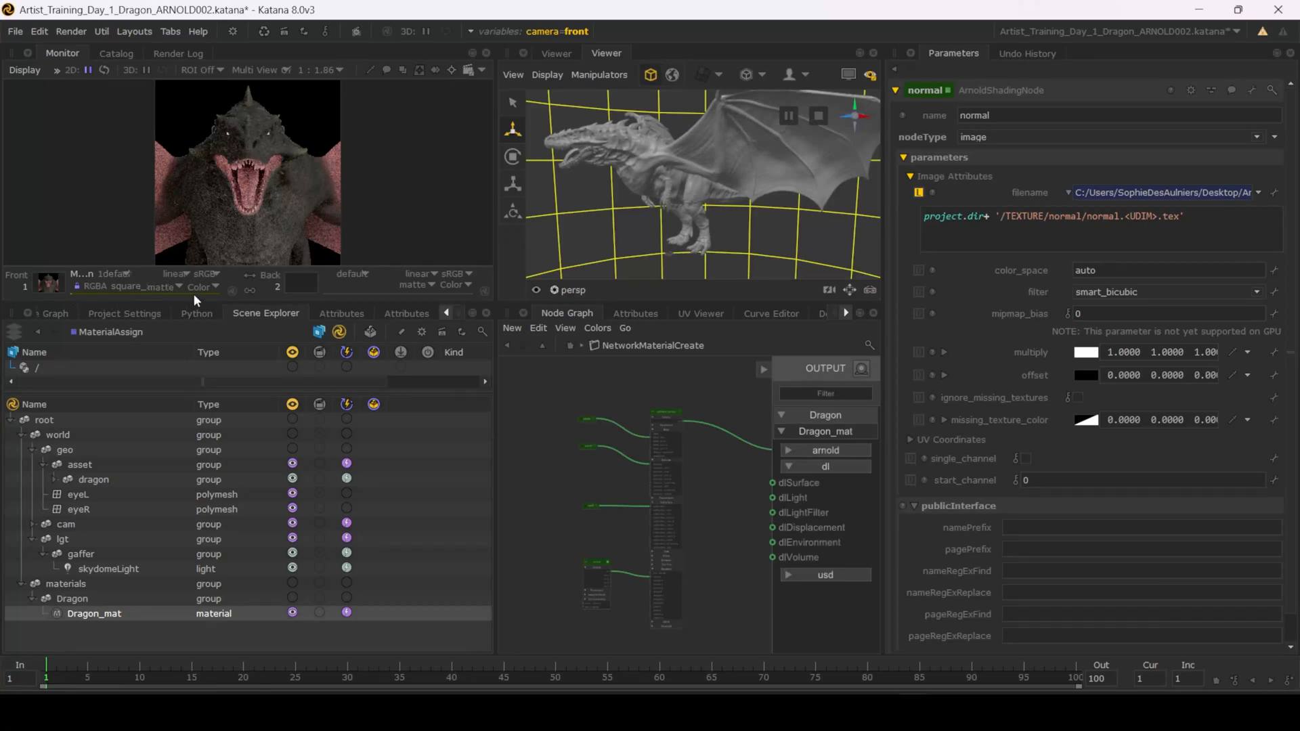
{"action": "left_click", "coordinate": [116, 53]}
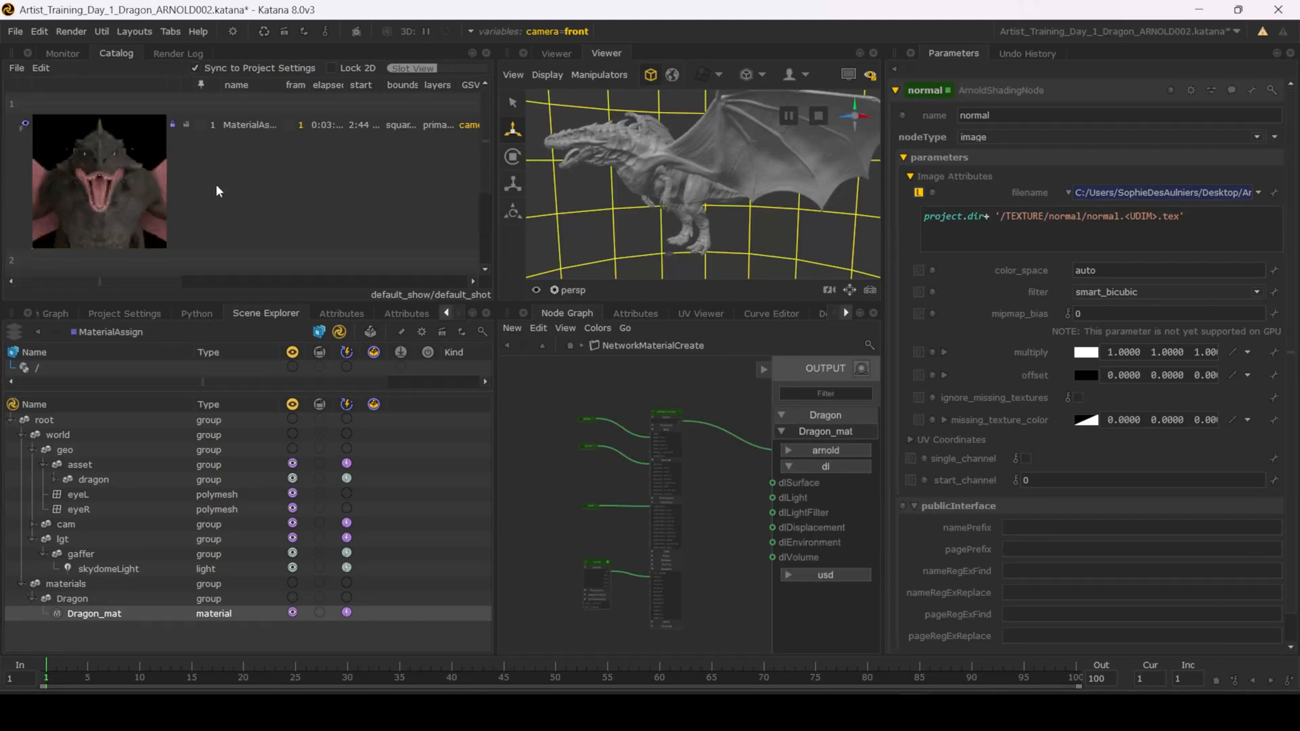
{"action": "left_click", "coordinate": [350, 190]}
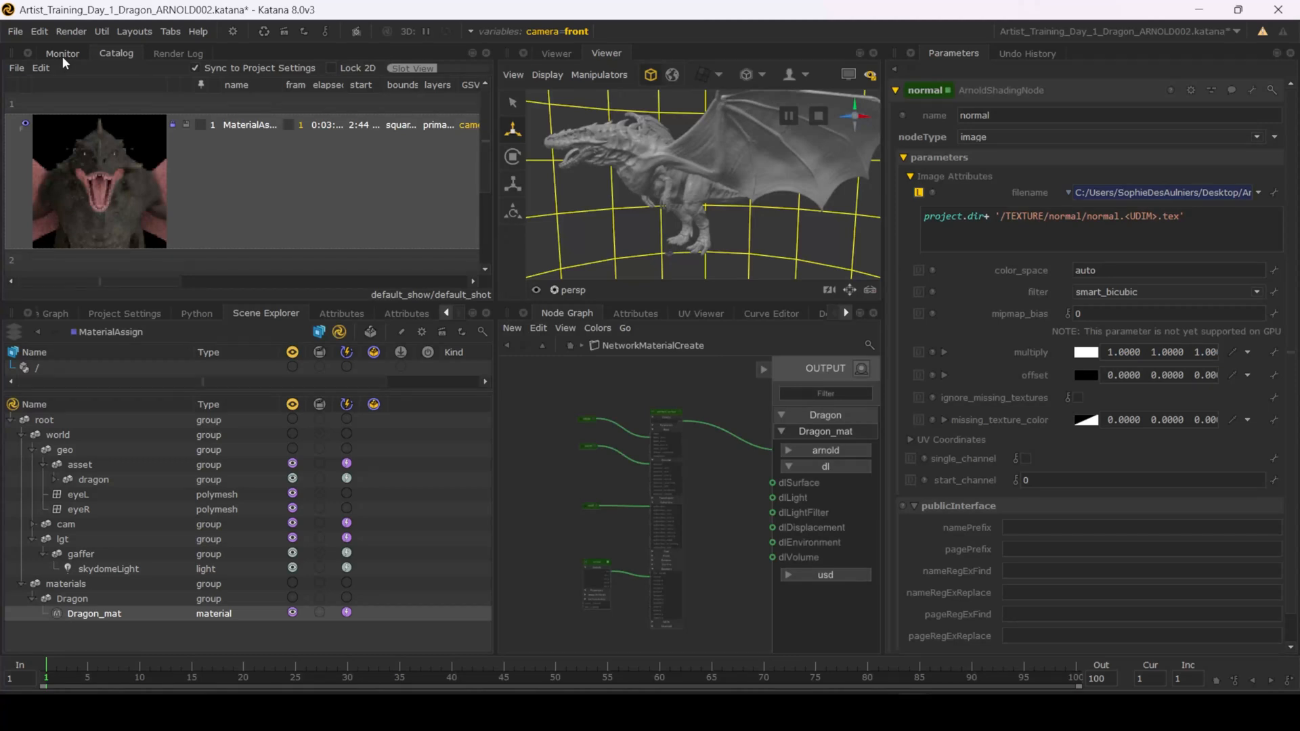
Step: Leave the material network and tidy the node layout, moving NetworkMaterialCreate slightly up, Merge7 down and MaterialAssign closer beneath it
{"action": "left_click", "coordinate": [568, 344]}
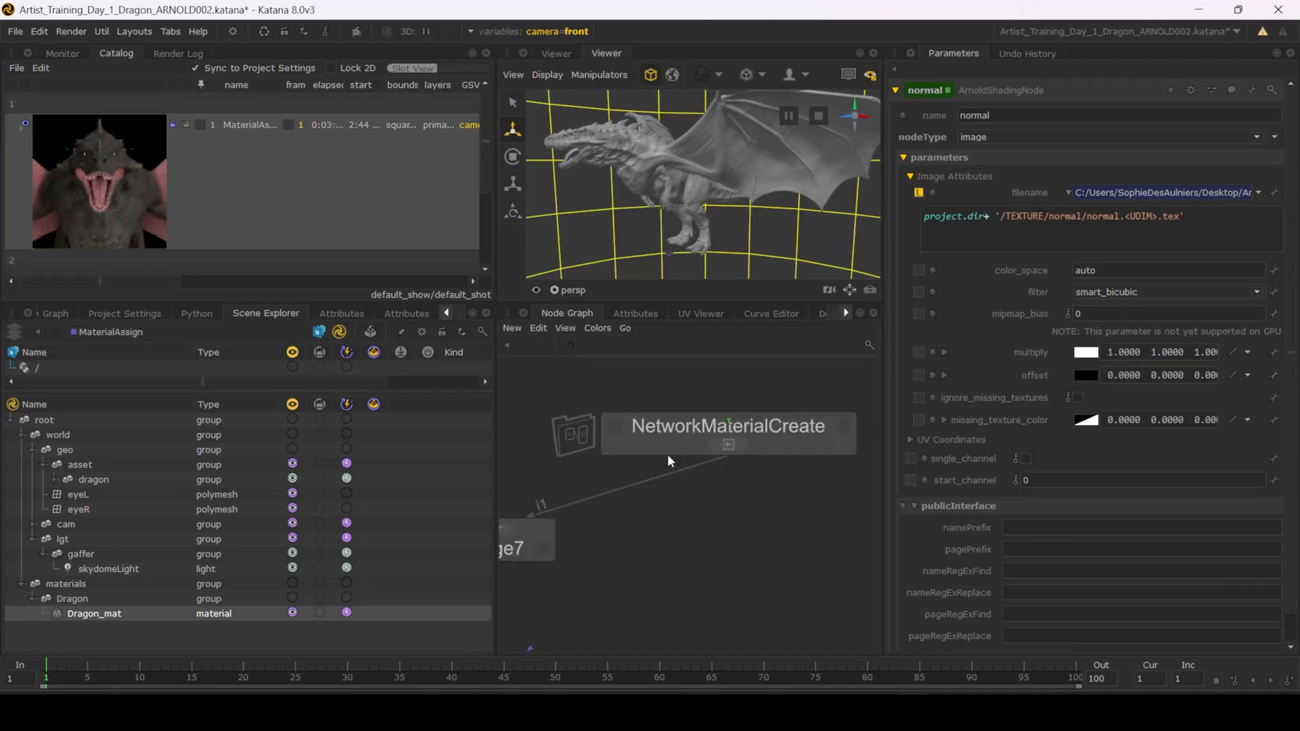
{"action": "scroll", "coordinate": [665, 452], "scroll_direction": "down", "scroll_amount": 3}
{"action": "middle_click_drag", "start_coordinate": [607, 489], "coordinate": [686, 471]}
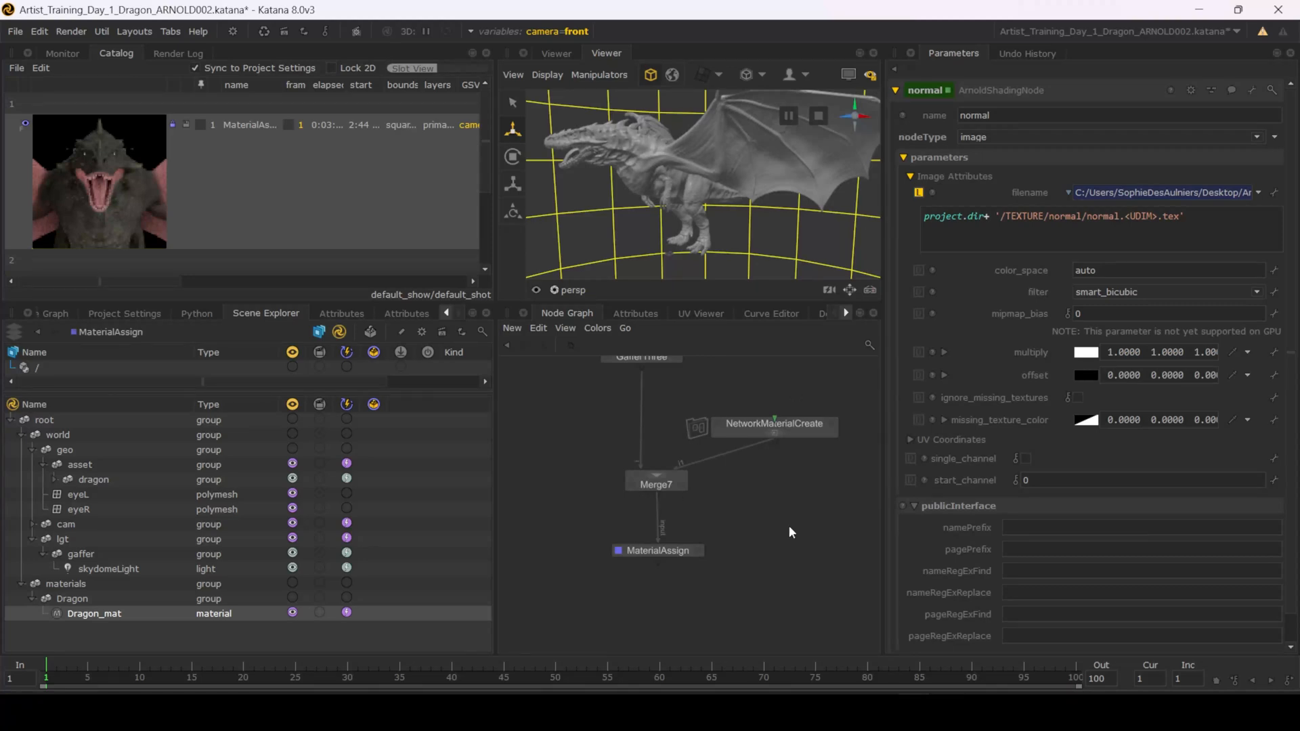
{"action": "left_click_drag", "start_coordinate": [810, 434], "coordinate": [815, 419]}
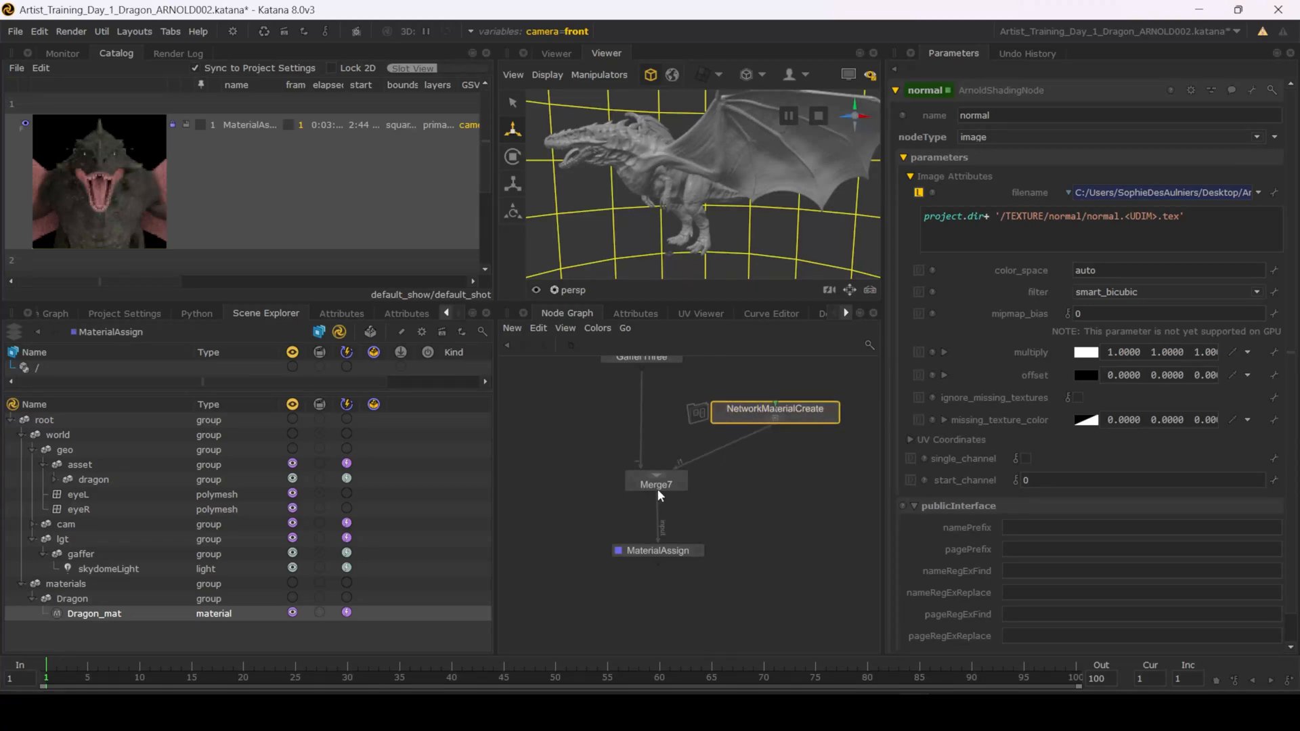
{"action": "left_click_drag", "start_coordinate": [659, 489], "coordinate": [665, 505]}
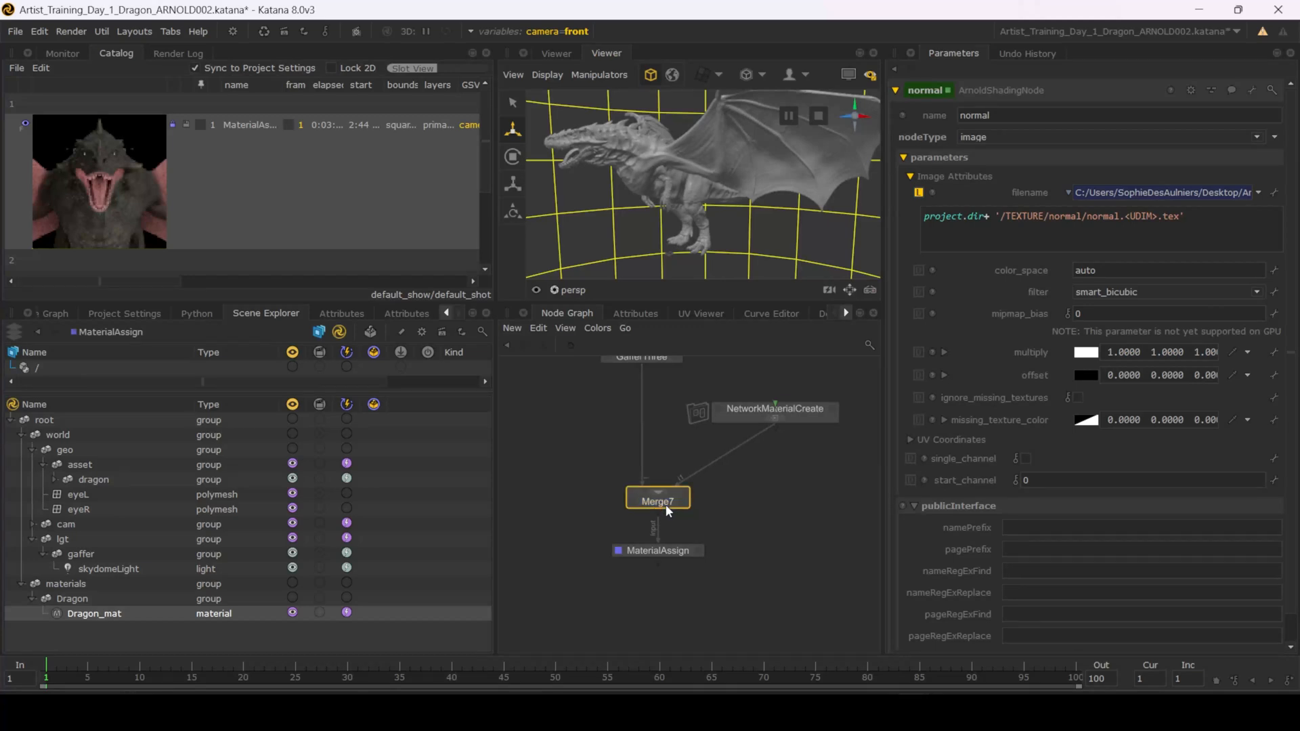
{"action": "left_click_drag", "start_coordinate": [673, 550], "coordinate": [672, 543]}
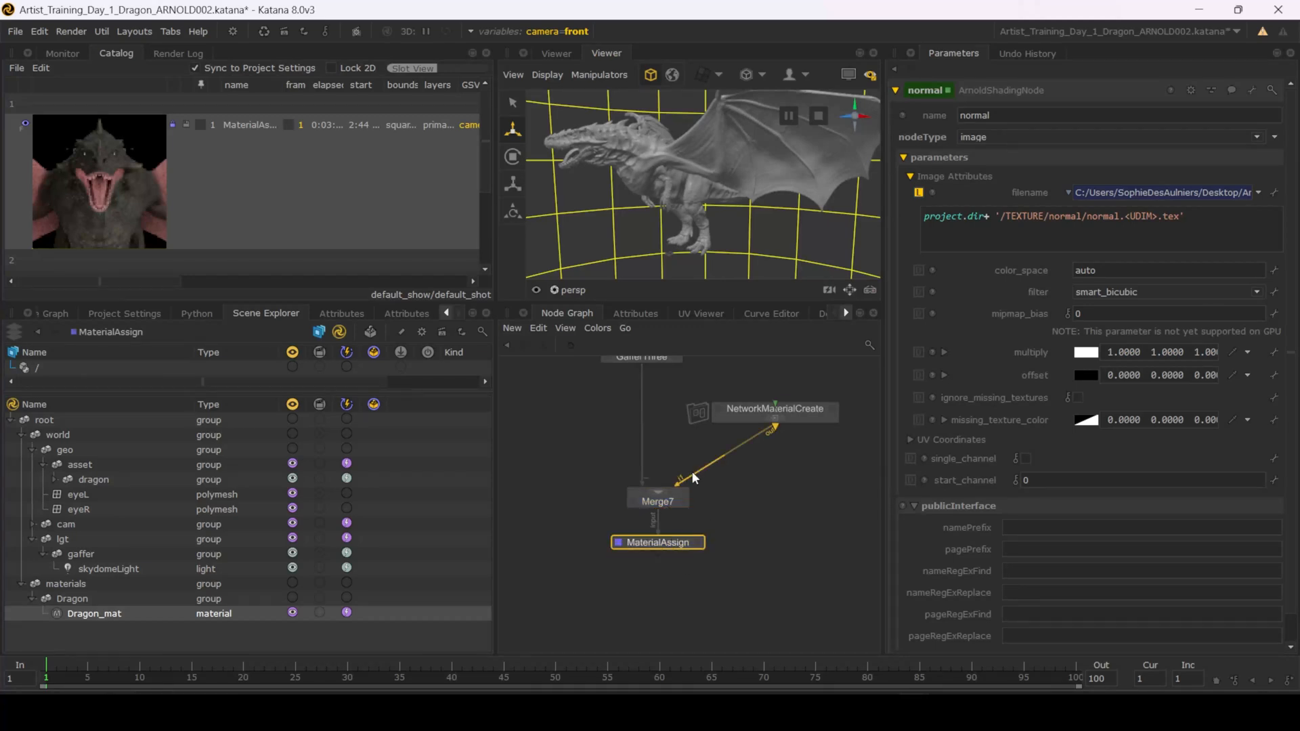
{"action": "middle_click_drag", "start_coordinate": [661, 359], "coordinate": [656, 405]}
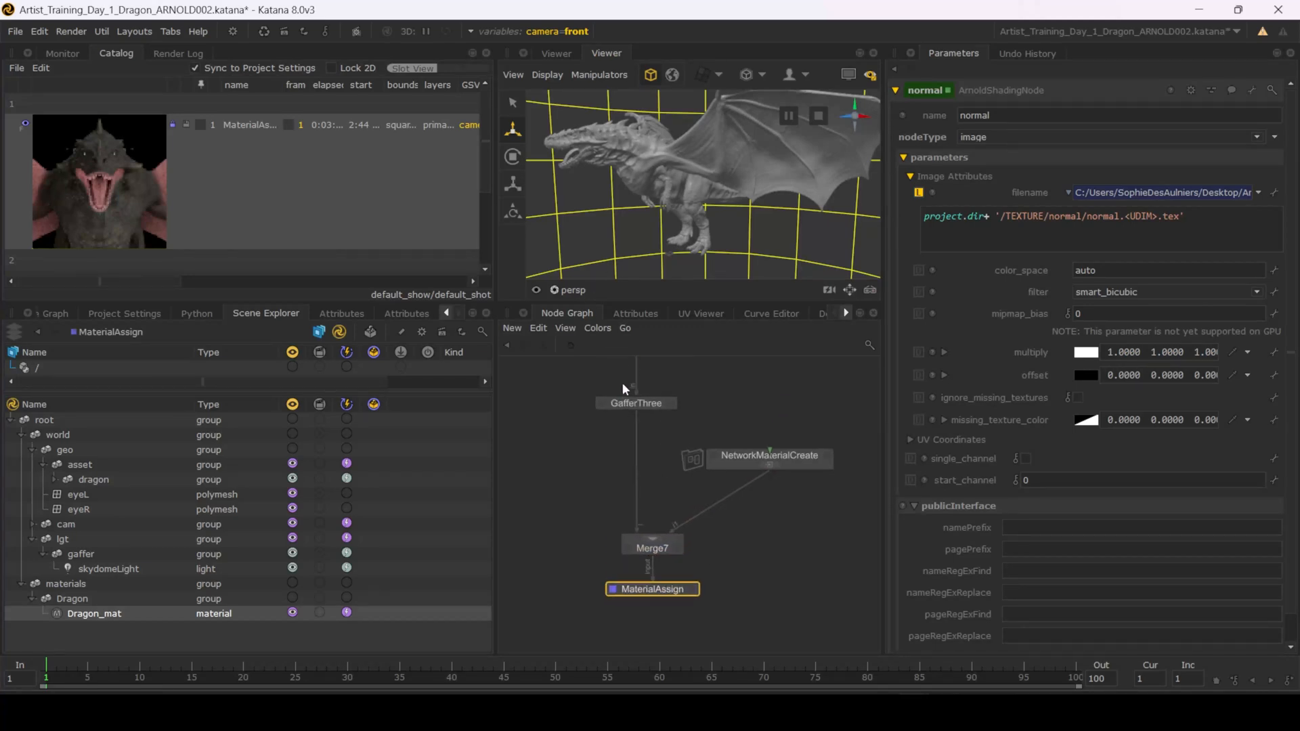